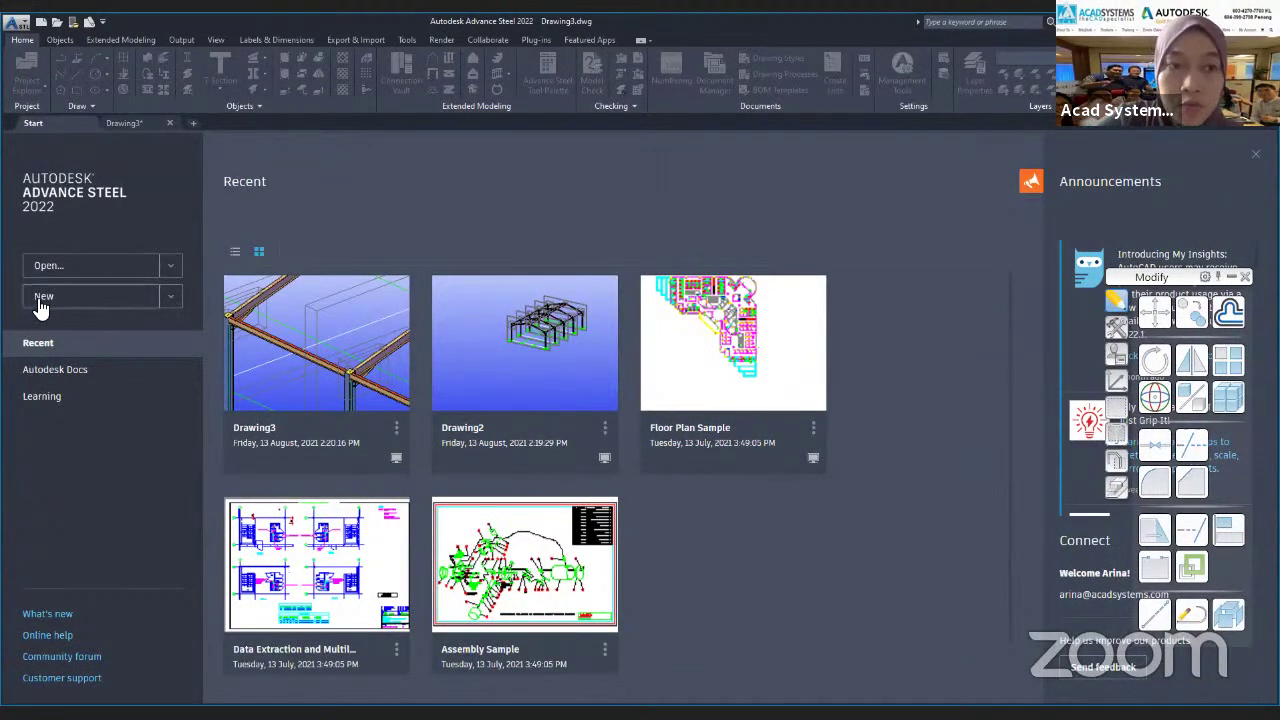
- Browse for a new drawing template and move up to the Advance Steel 2022 folder
left_click(171, 297)
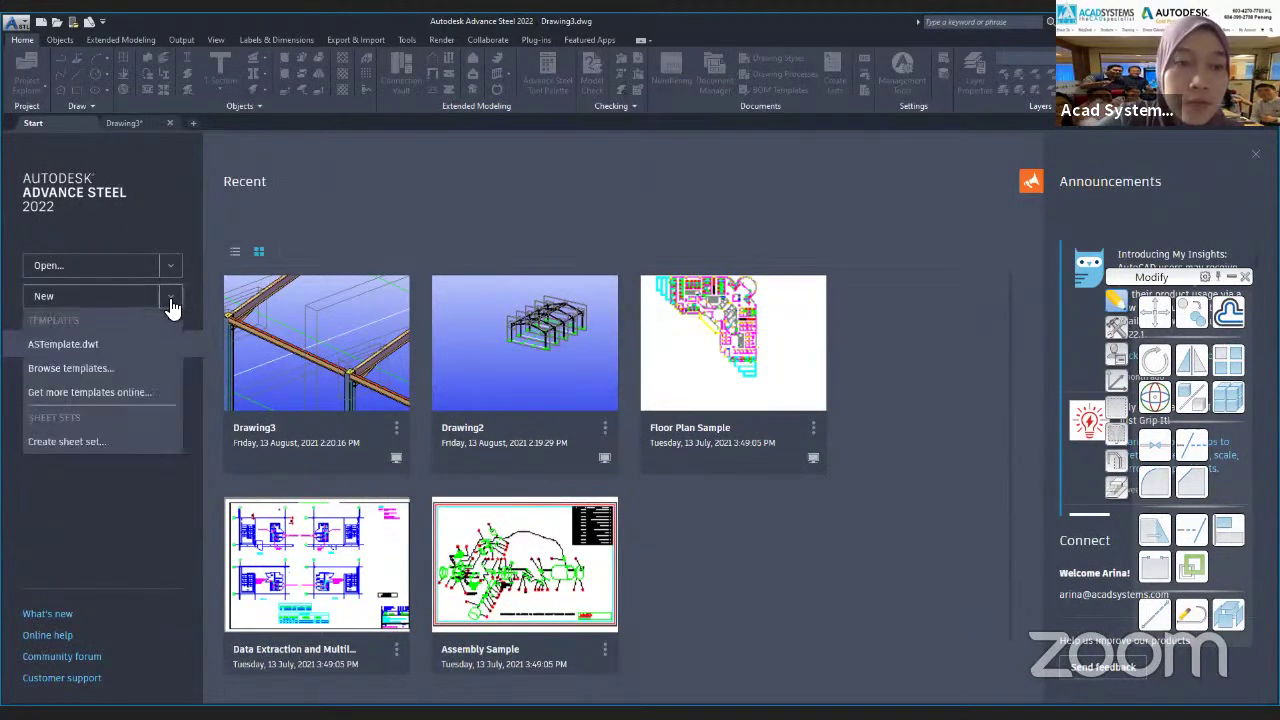
left_click(70, 369)
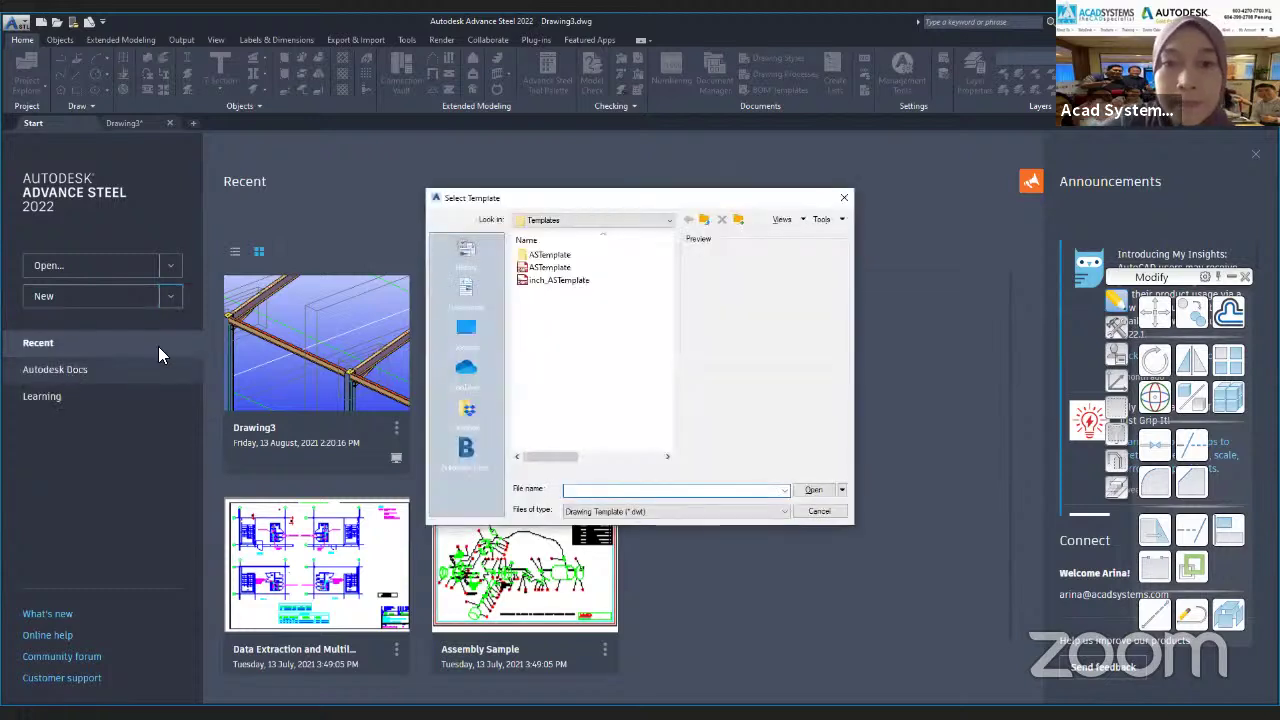
left_click(705, 221)
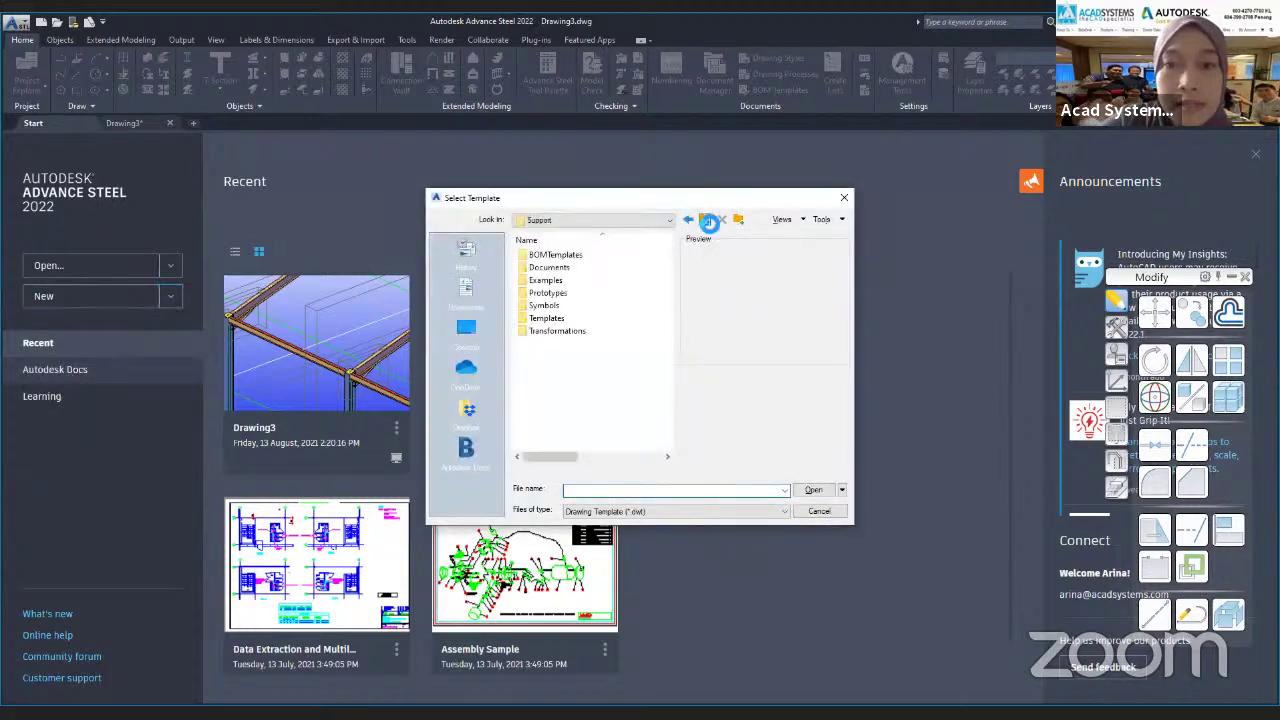
left_click(705, 220)
left_click(705, 220)
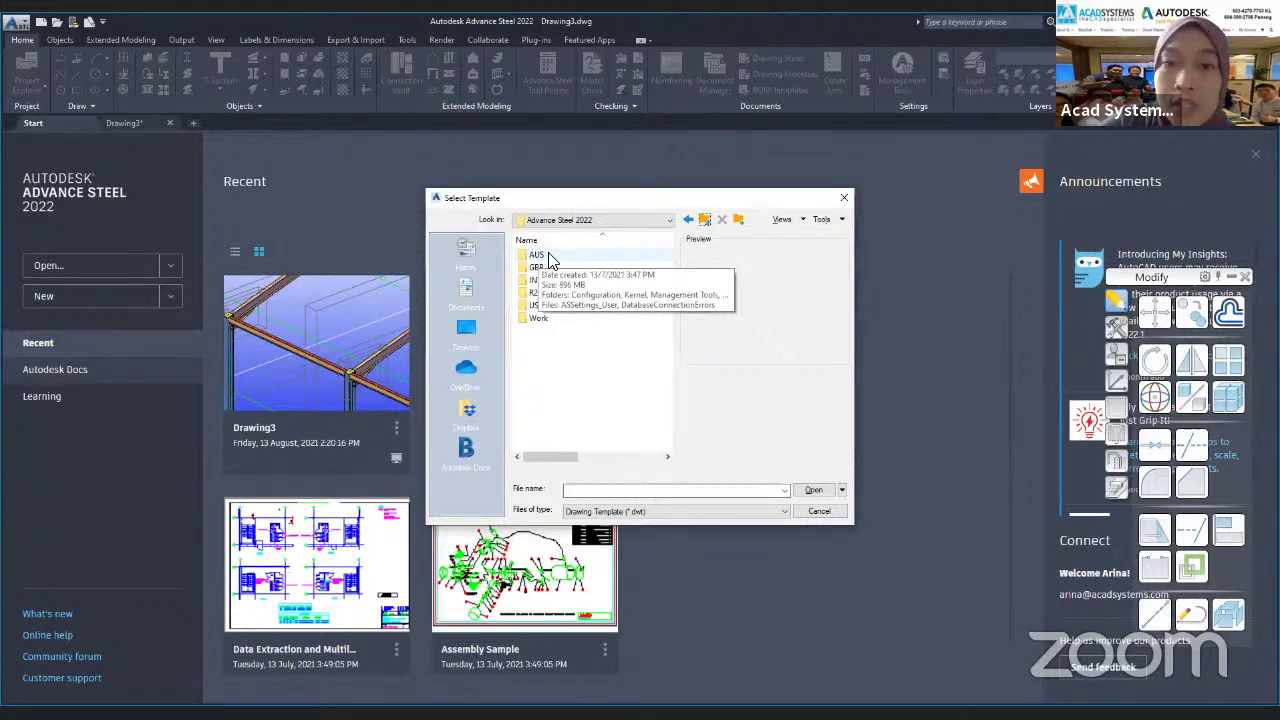
- Select the ASTemplate drawing template in the AUS > Shared > Support > Templates folder
double_click(538, 257)
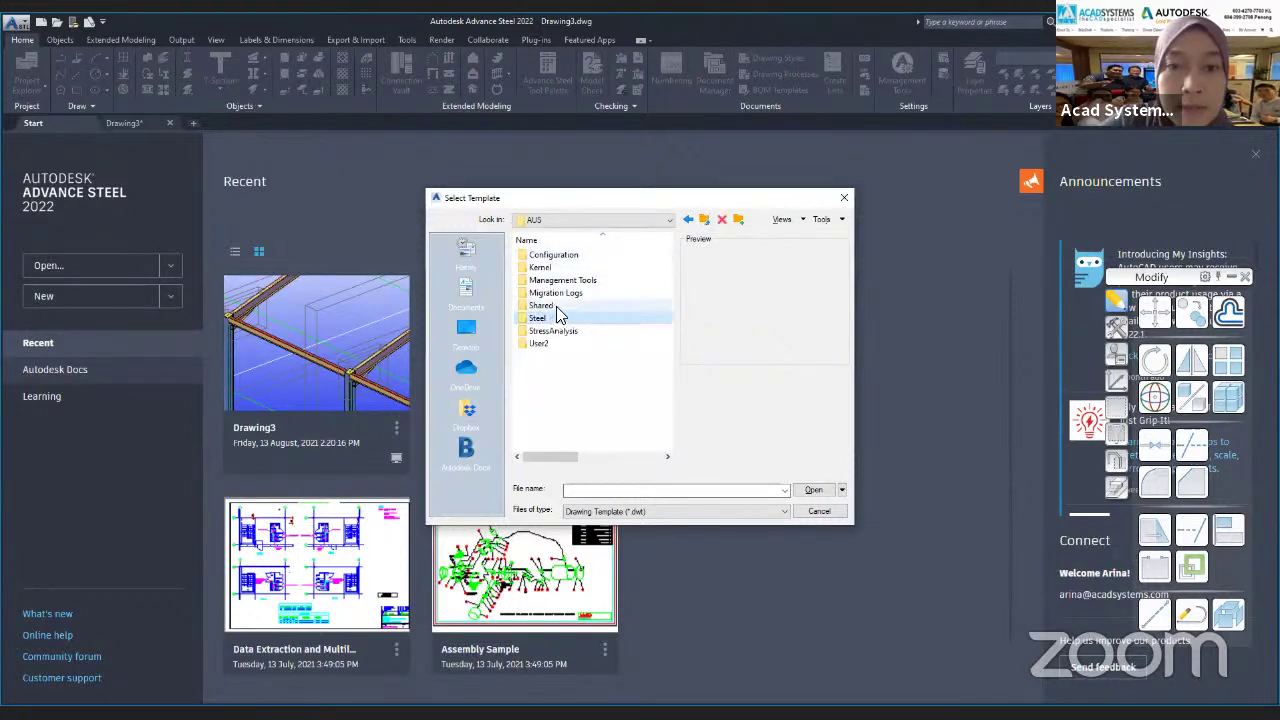
double_click(556, 306)
double_click(558, 288)
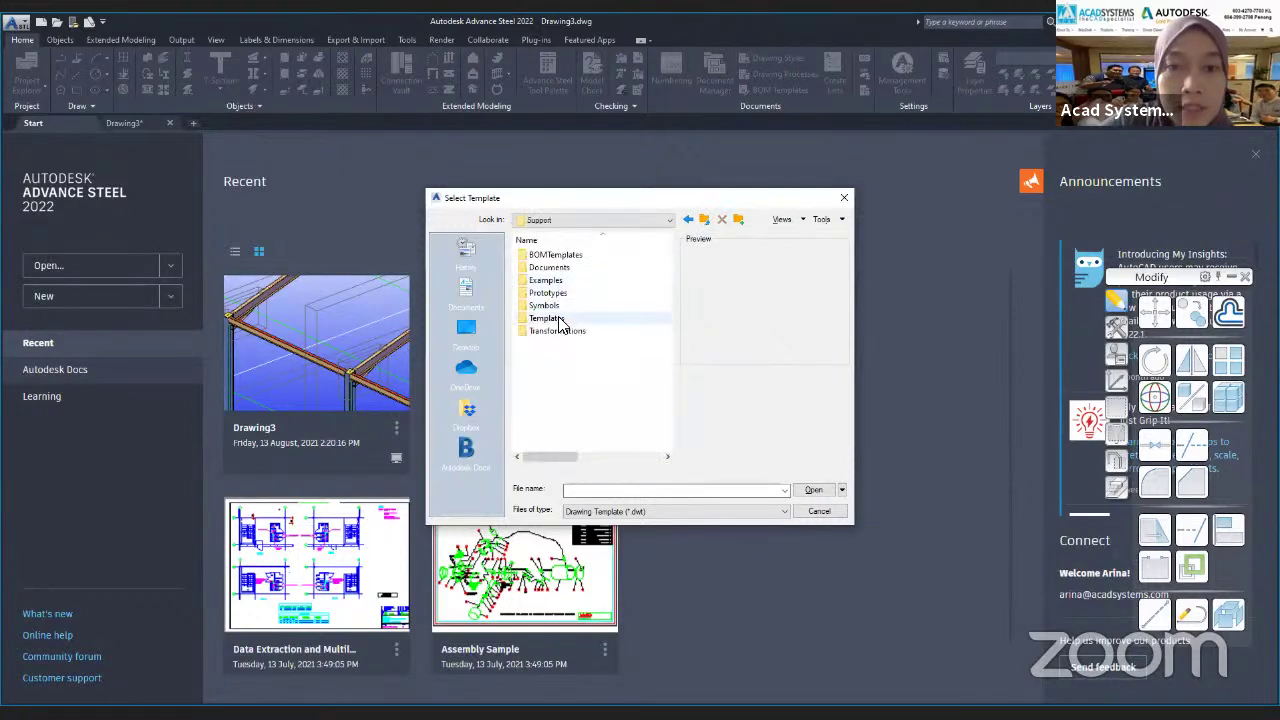
double_click(571, 329)
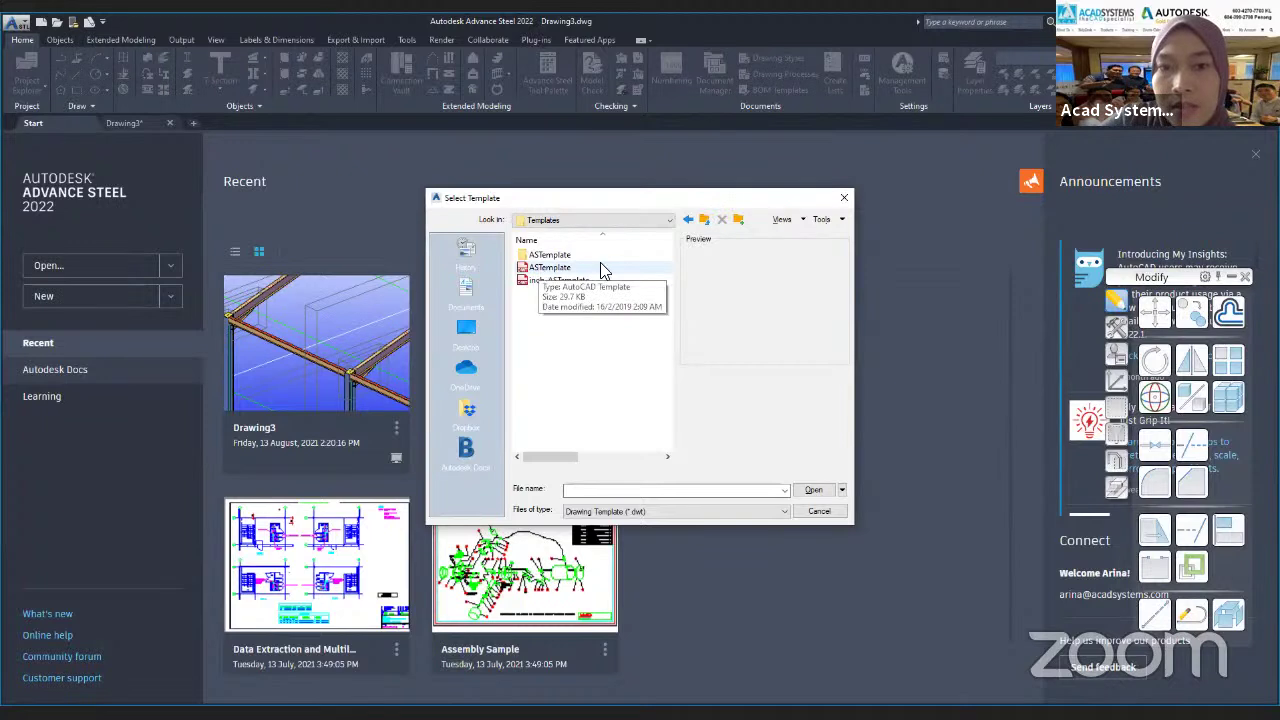
left_click(543, 270)
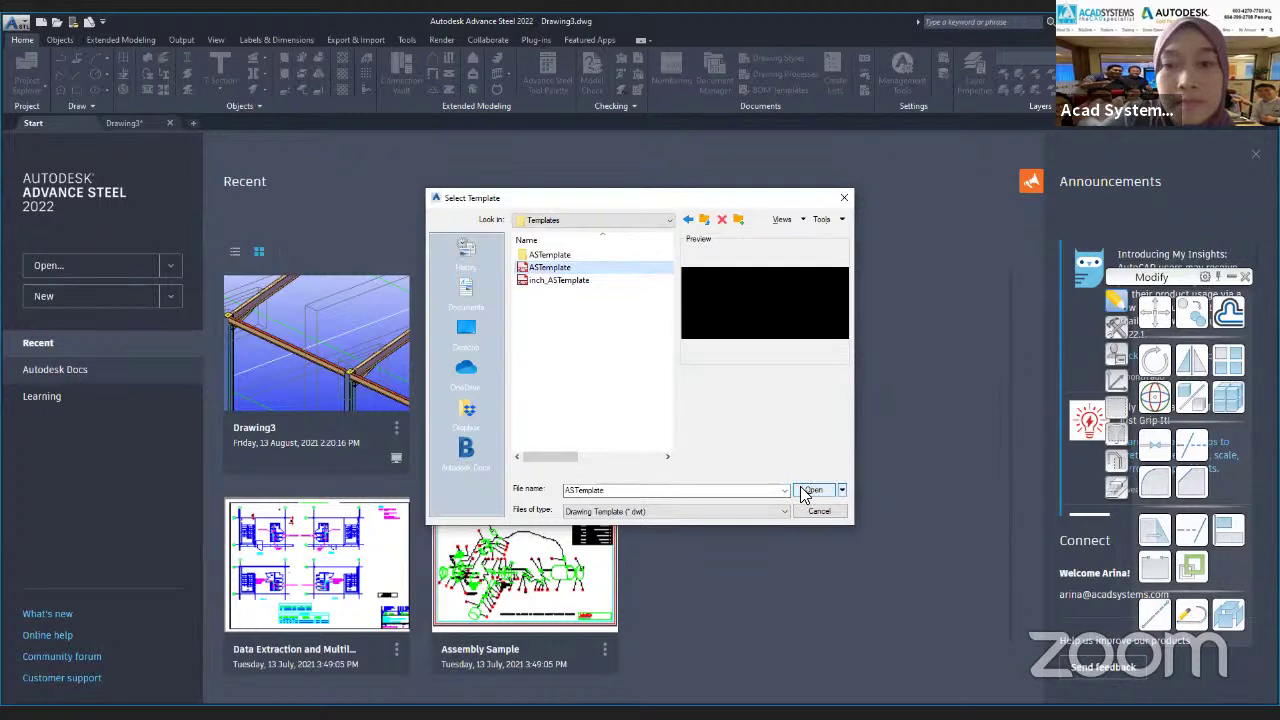
- Return from the Templates folder to the Advance Steel 2022 folder in the template browser
left_click(705, 220)
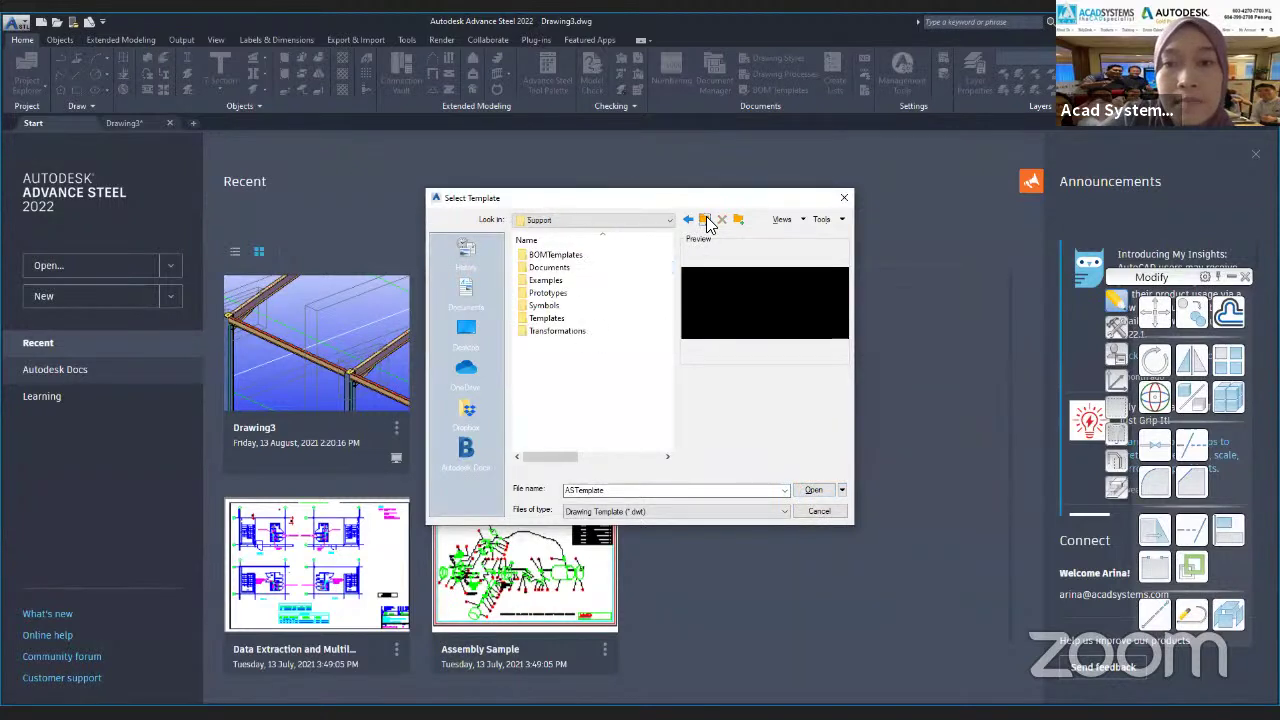
left_click(705, 221)
left_click(705, 221)
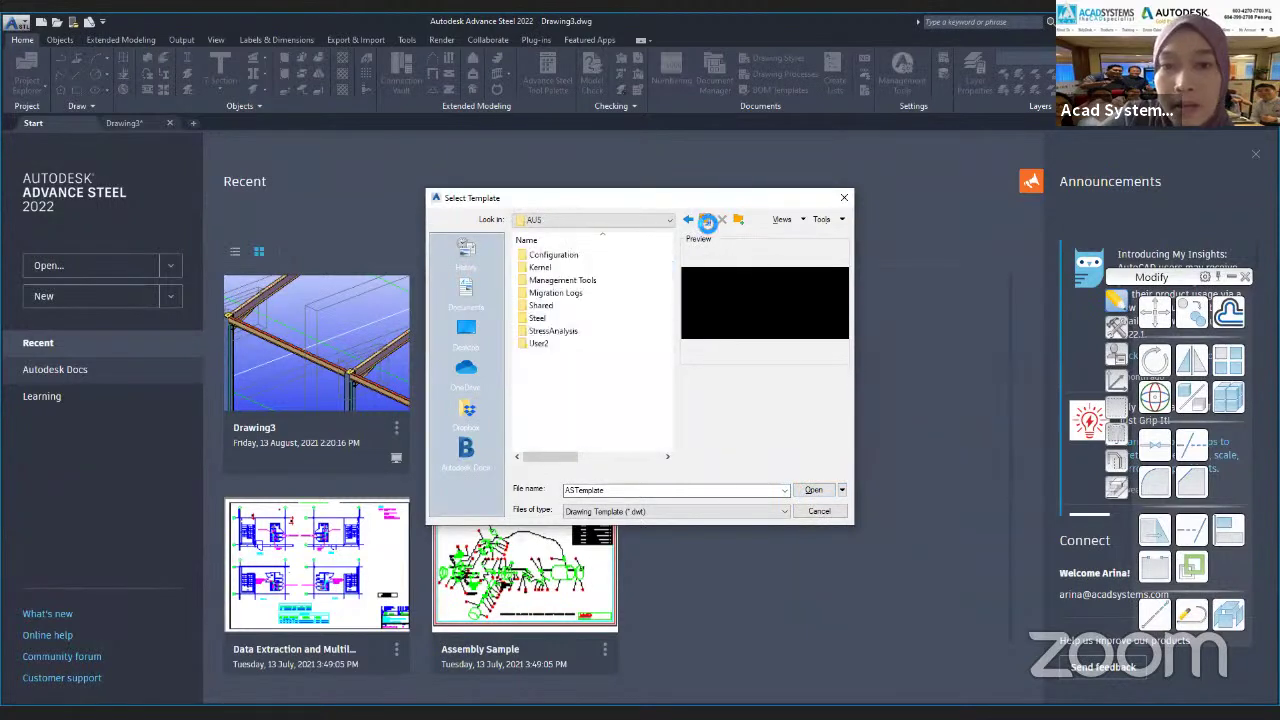
left_click(705, 221)
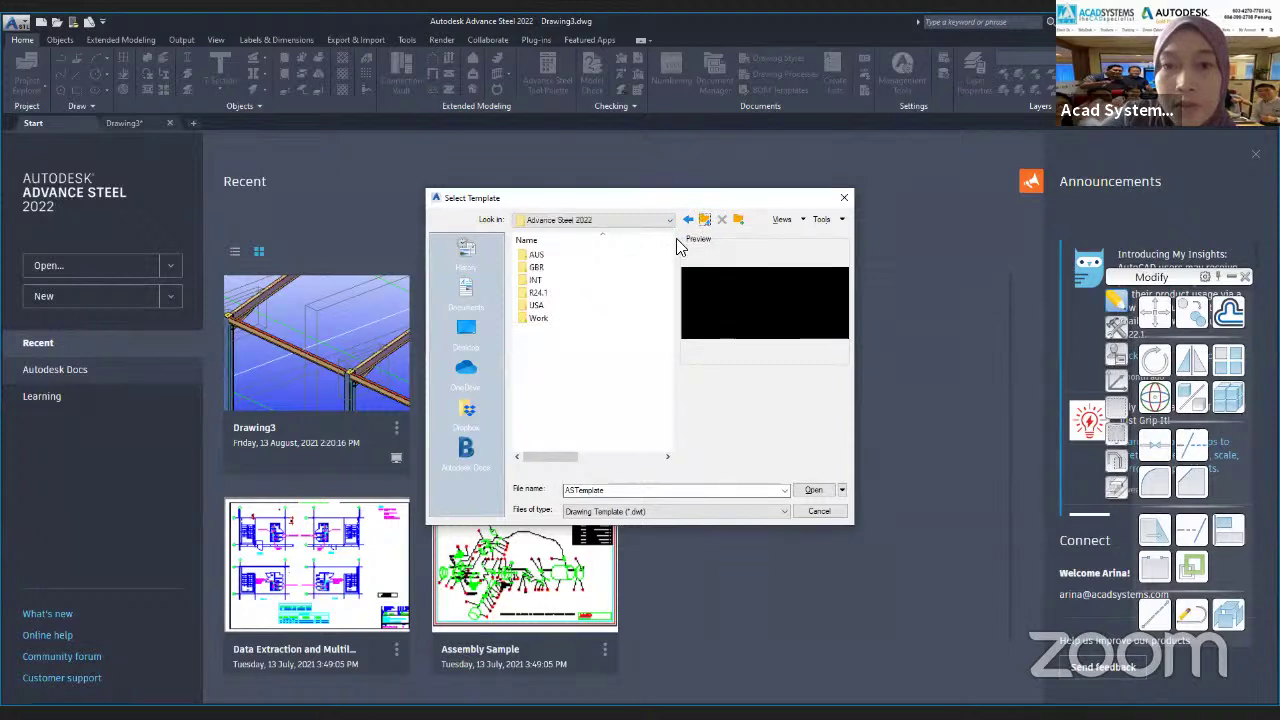
- Create a new drawing from the ASTemplate file in the AUS > Shared > Support > Templates folder
double_click(588, 257)
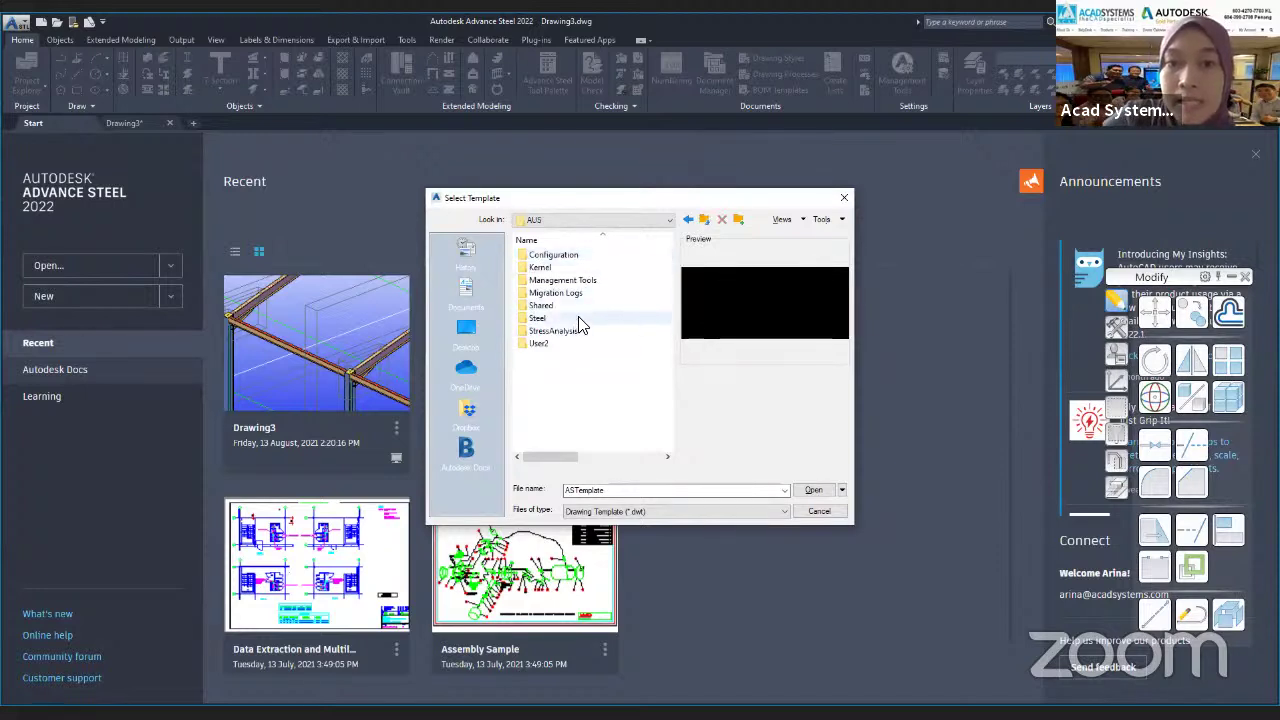
double_click(582, 308)
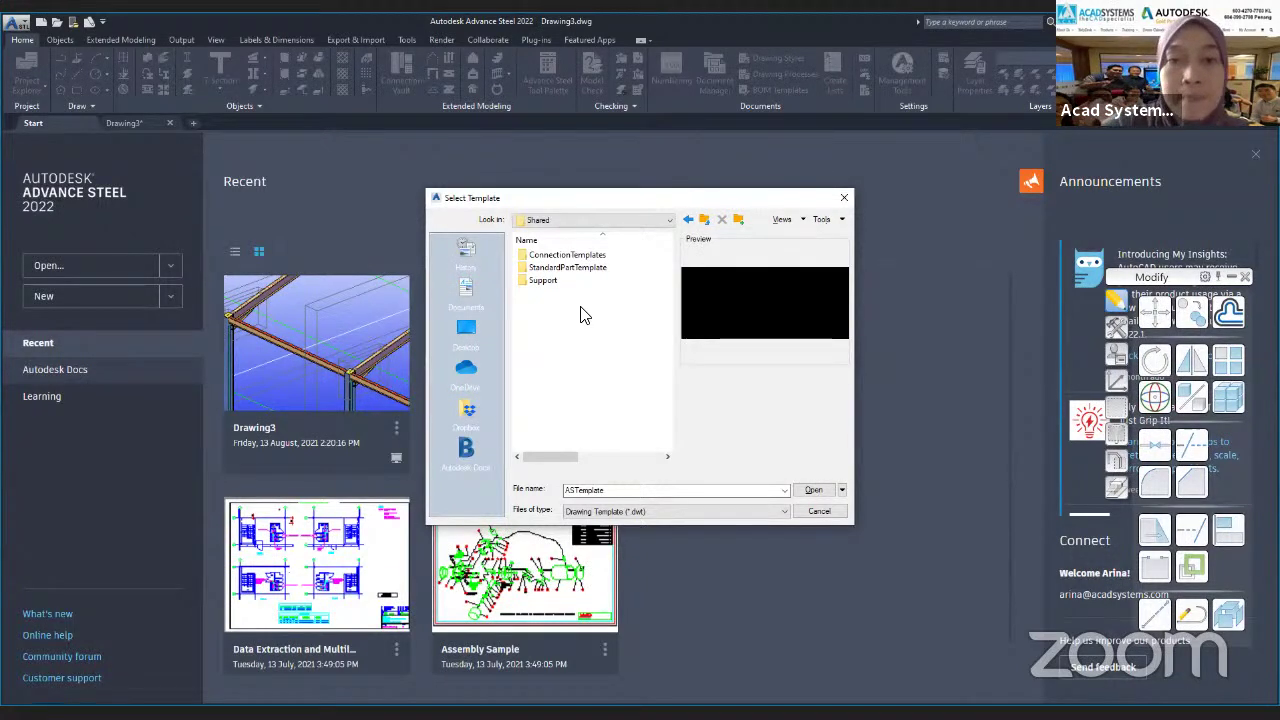
double_click(545, 281)
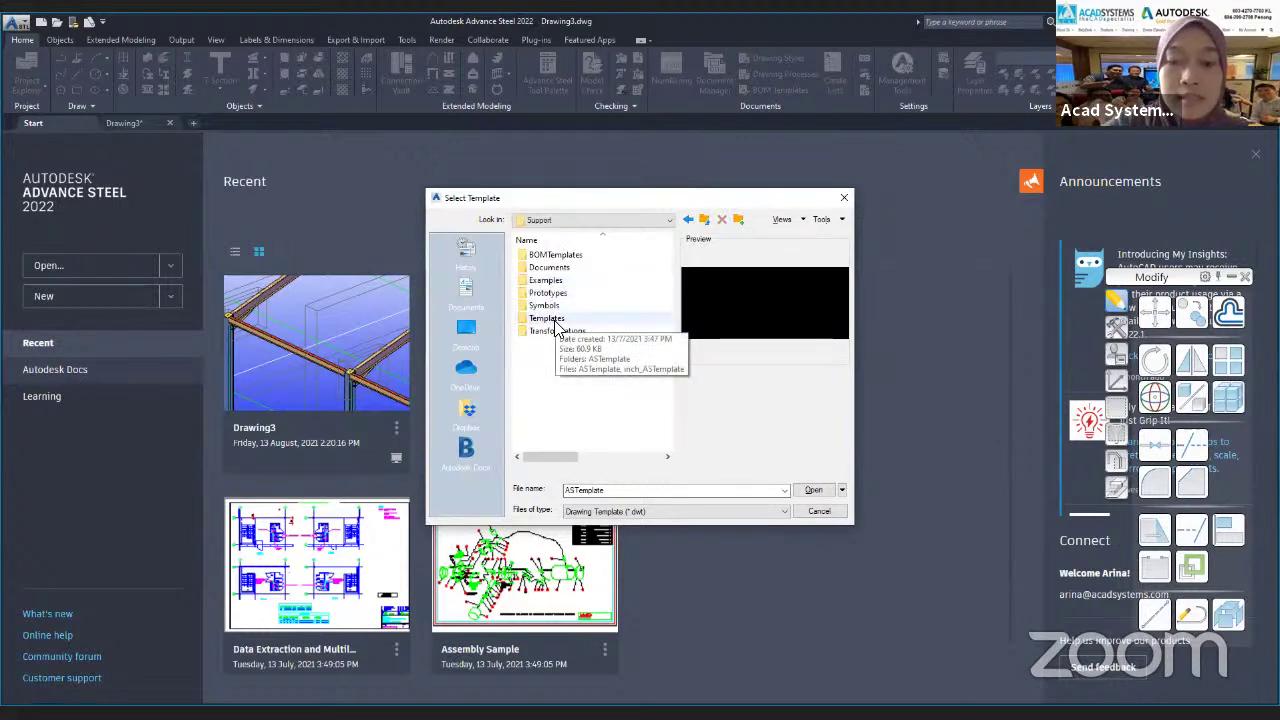
double_click(555, 322)
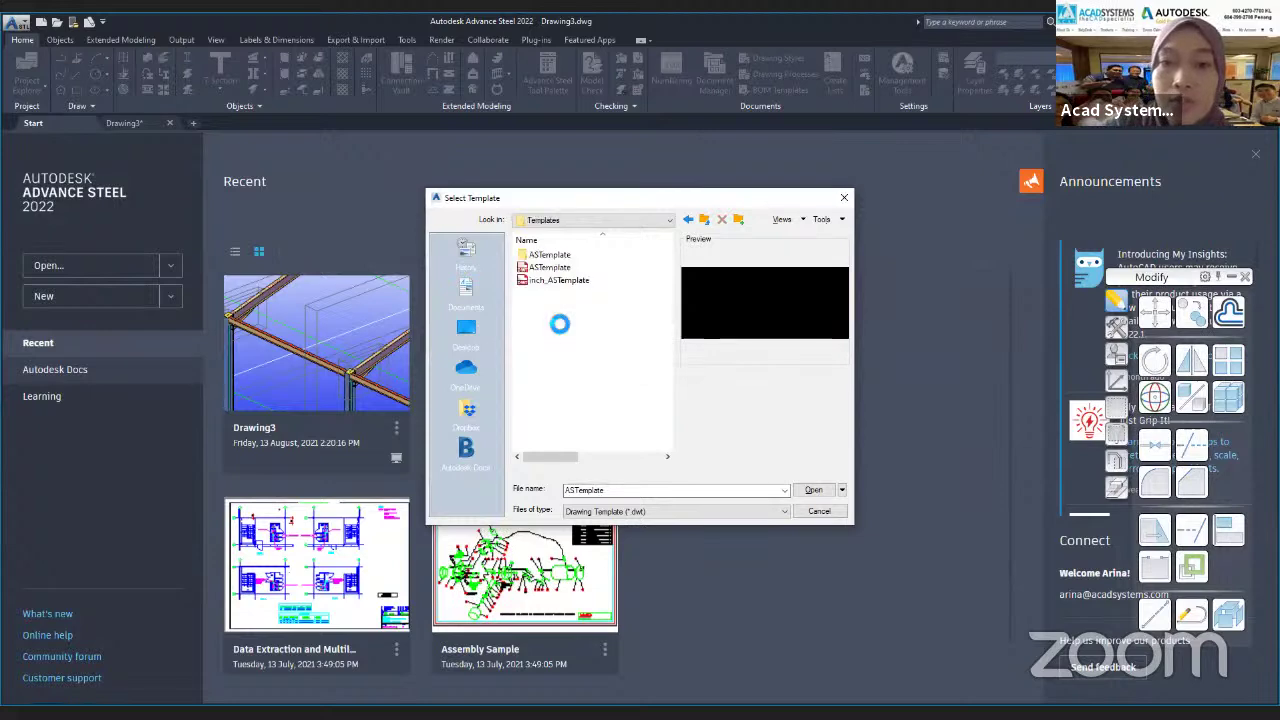
left_click(565, 270)
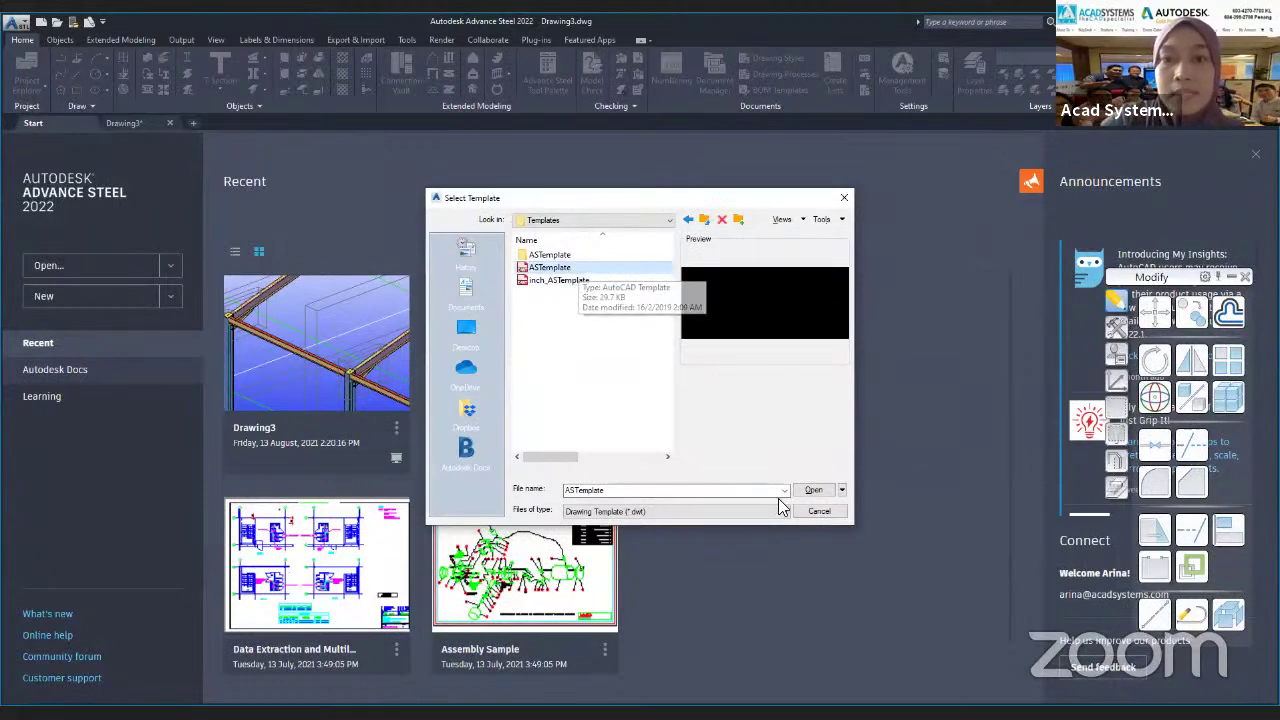
left_click(816, 491)
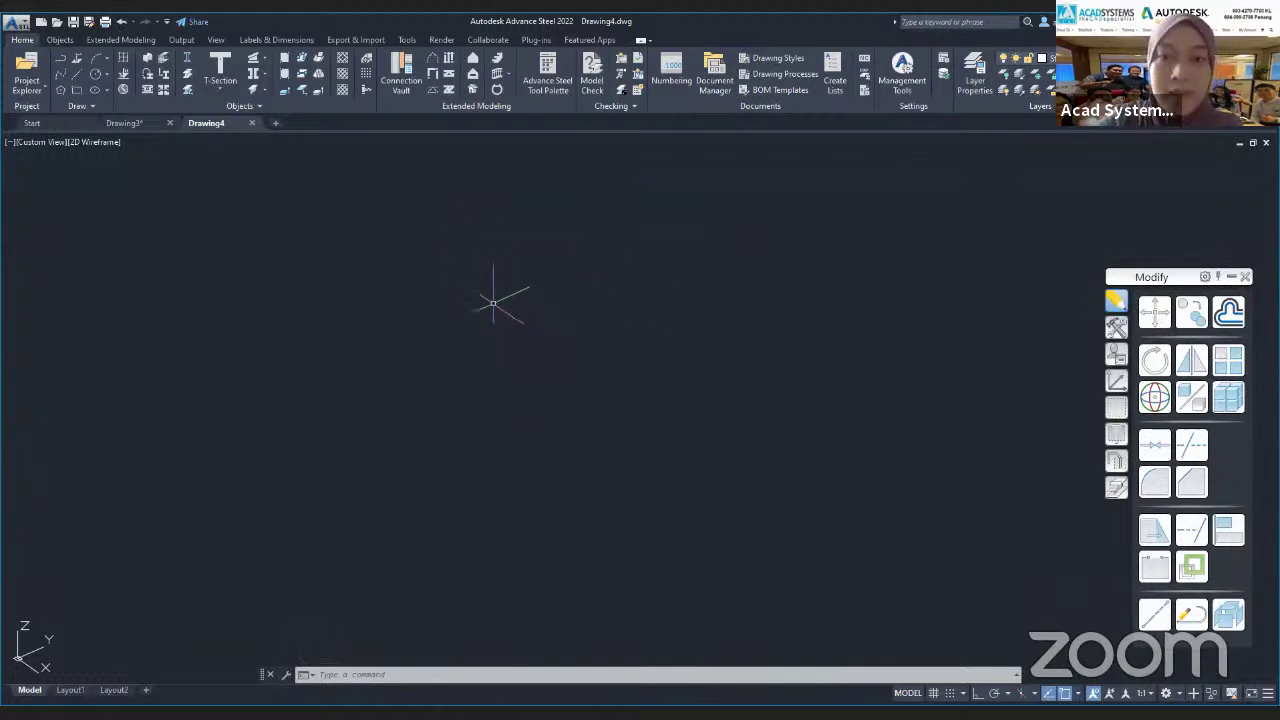
left_click(62, 42)
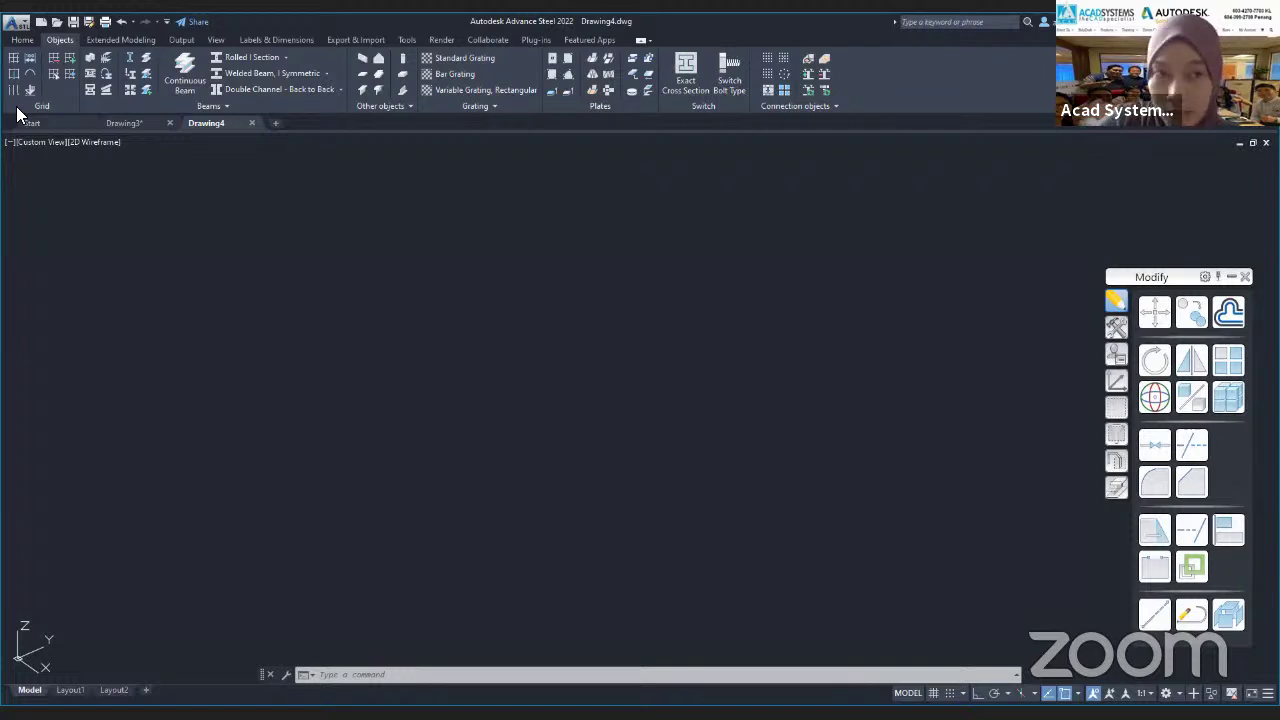
left_click(30, 59)
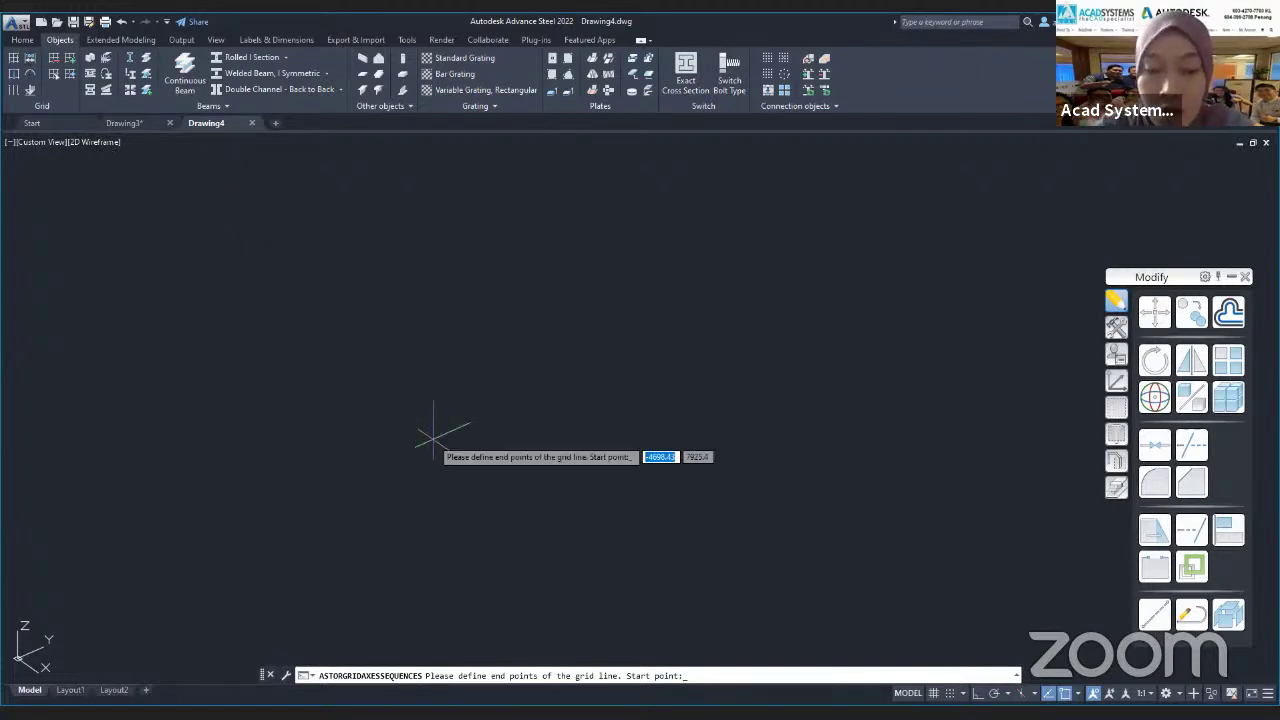
type("0")
key("Tab")
type("0")
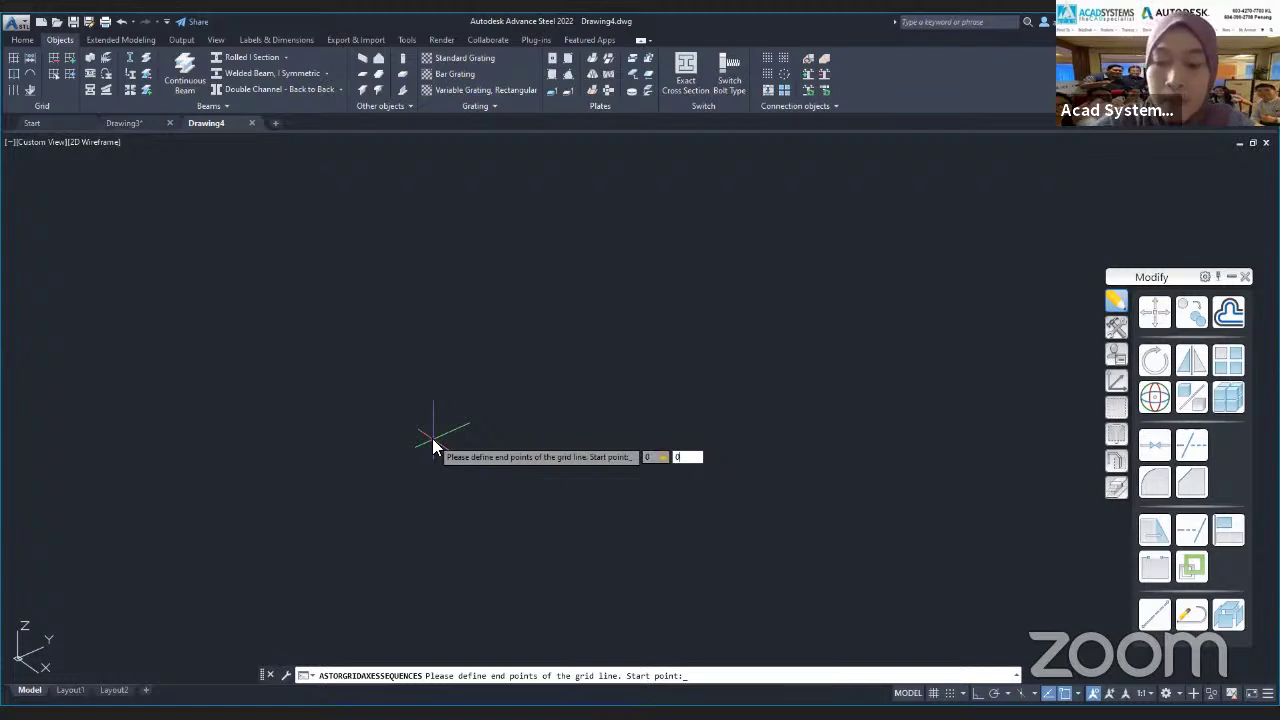
key("Return")
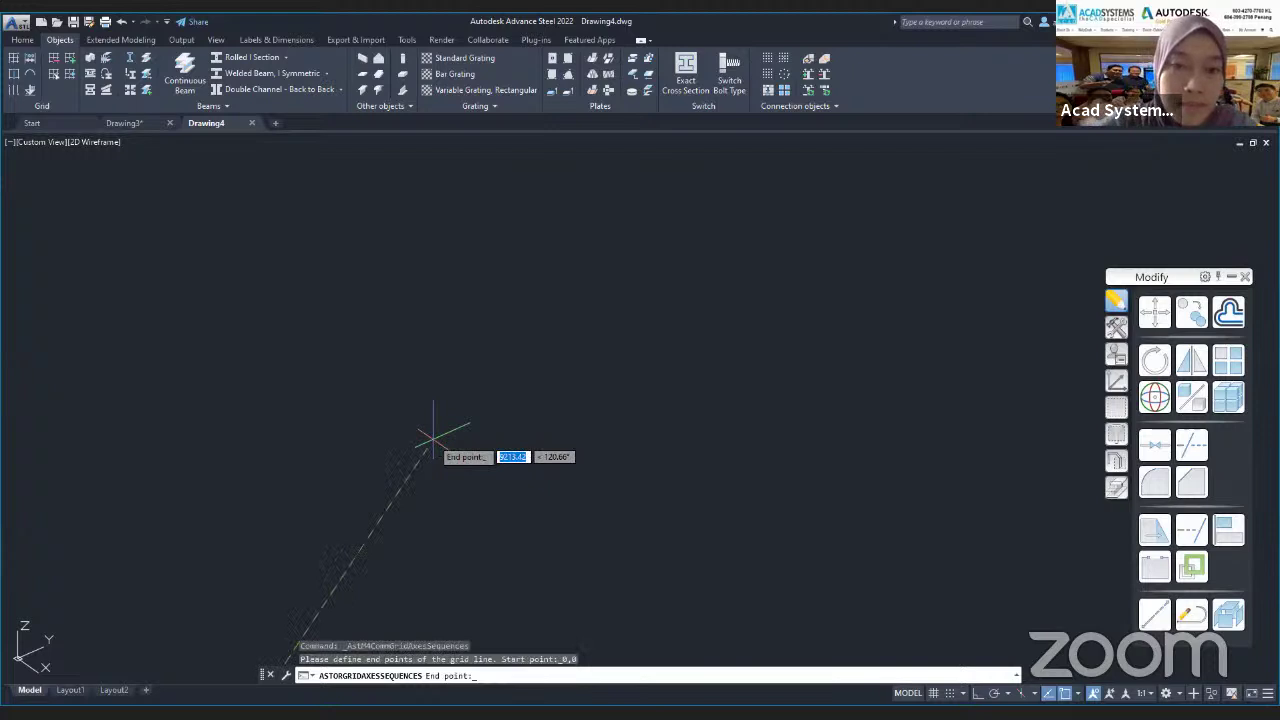
scroll(433, 440, "down", 3)
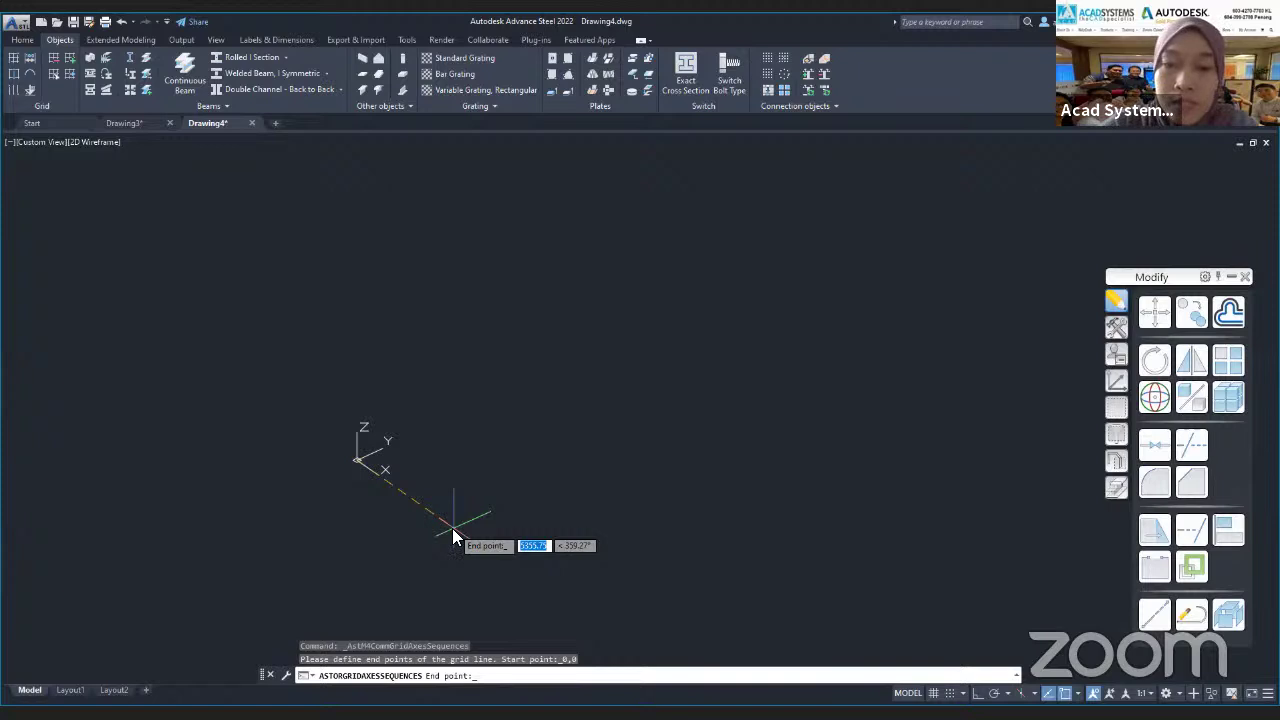
type("12000")
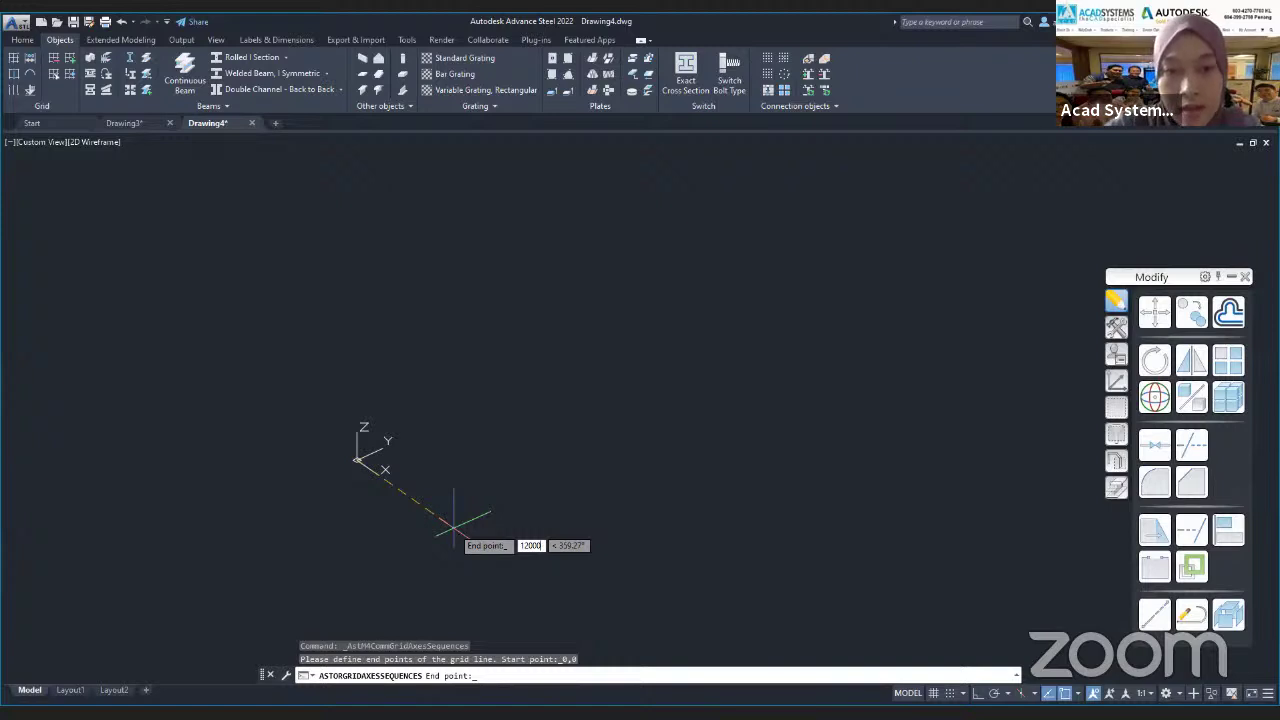
key("Return")
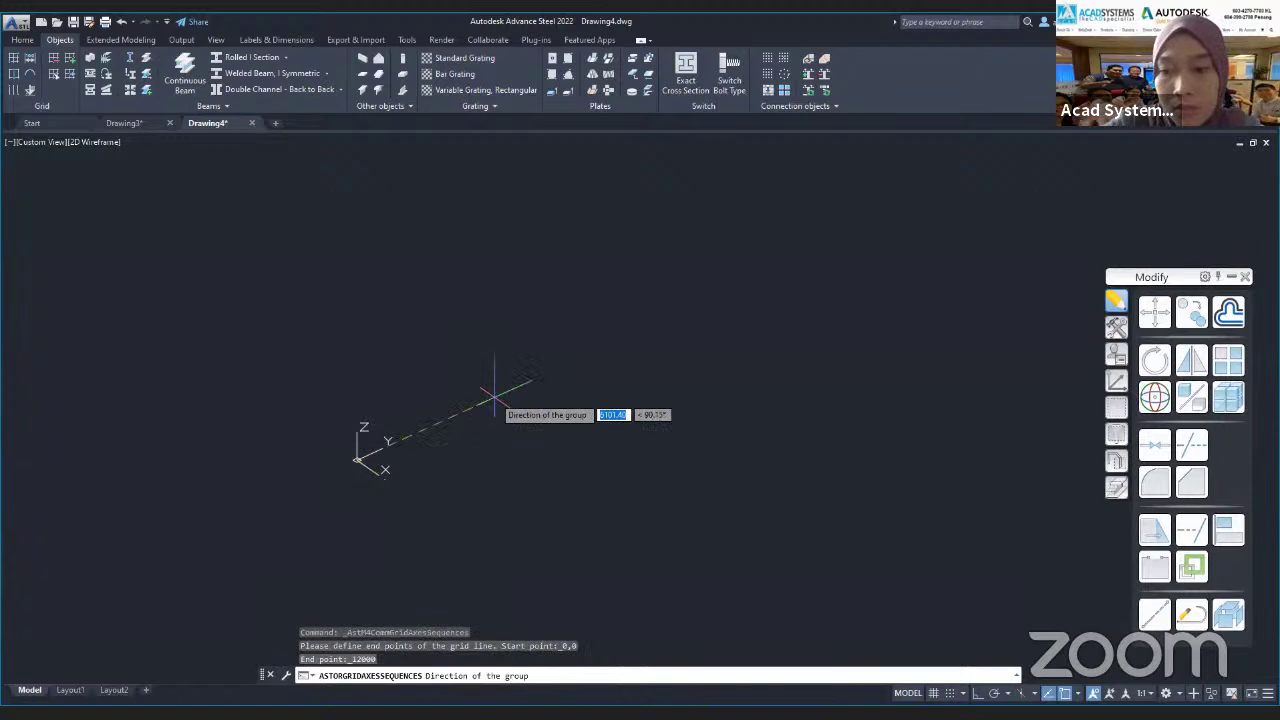
key("F8")
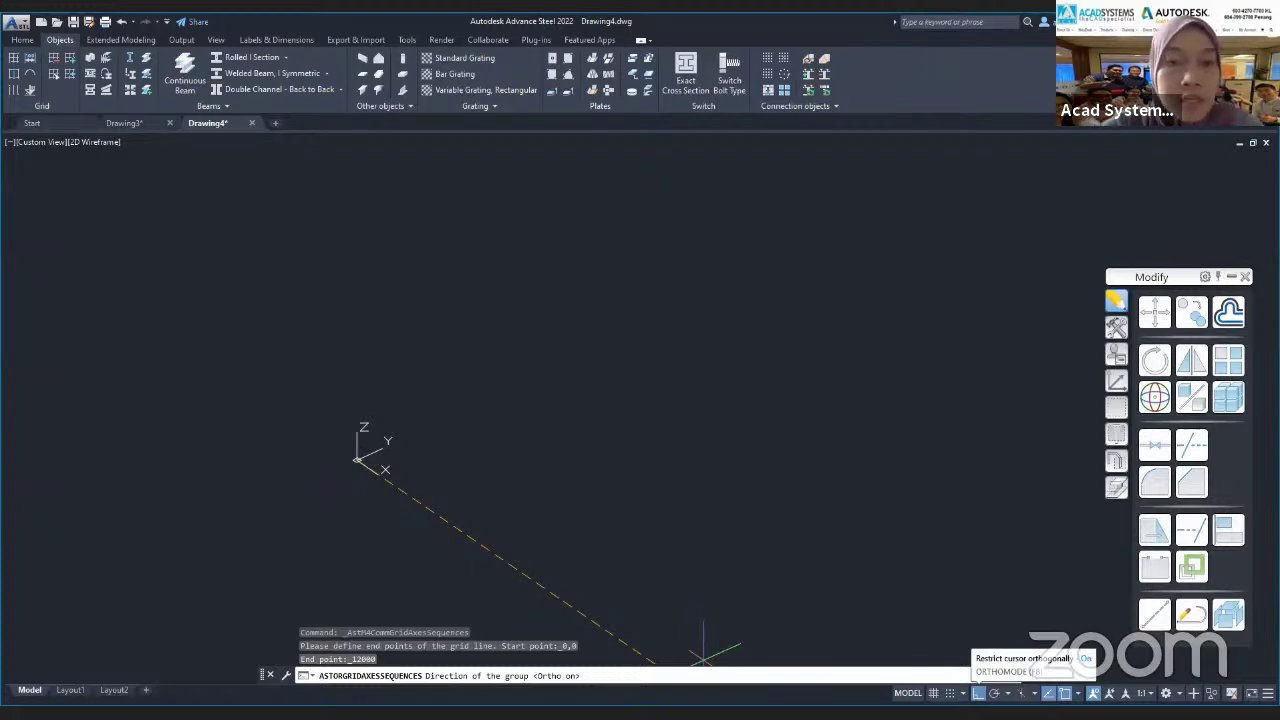
key("Escape")
key("Escape")
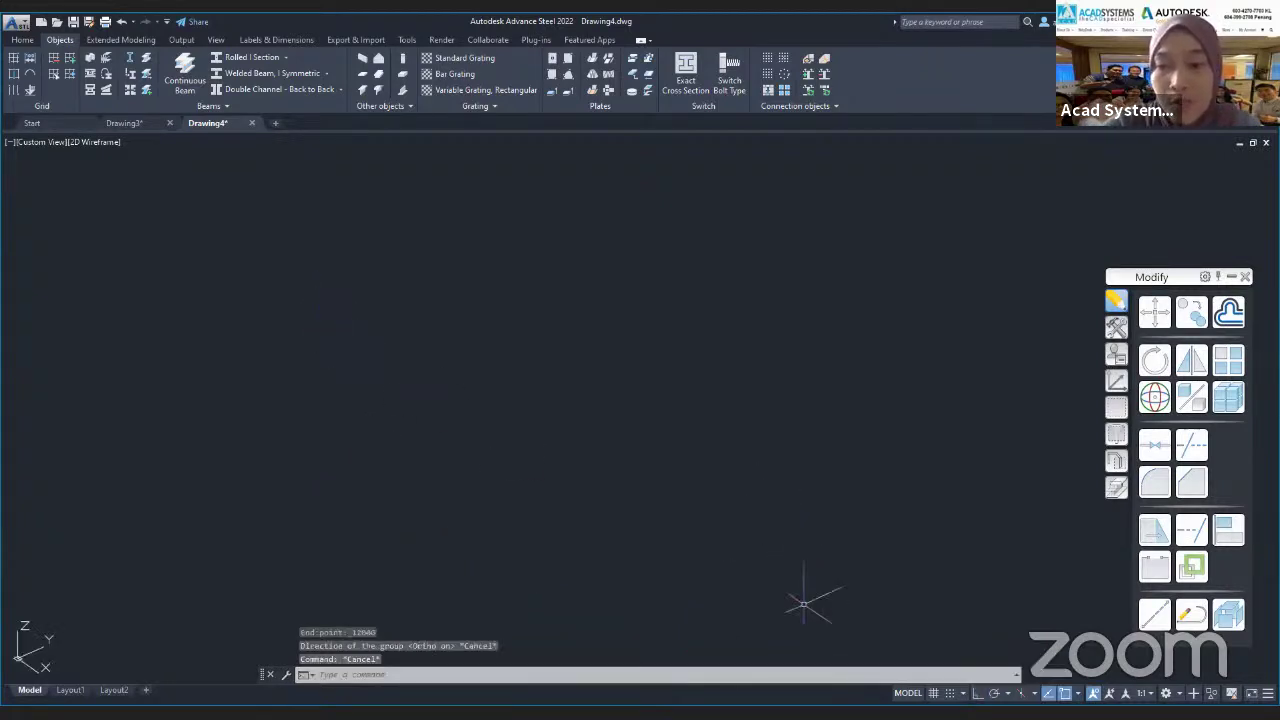
- Turn on ortho mode and start a Grid with Groups by Distance, its first line running 12000 along X from 0,0
left_click(979, 692)
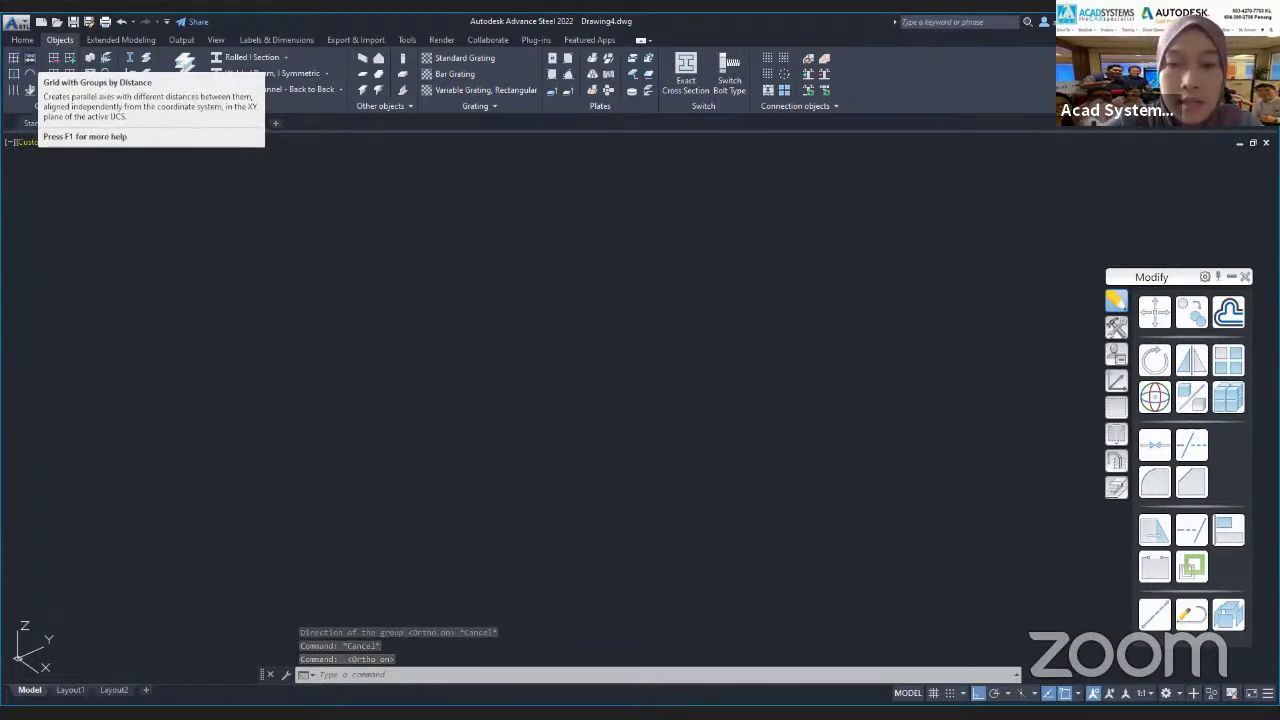
left_click(33, 58)
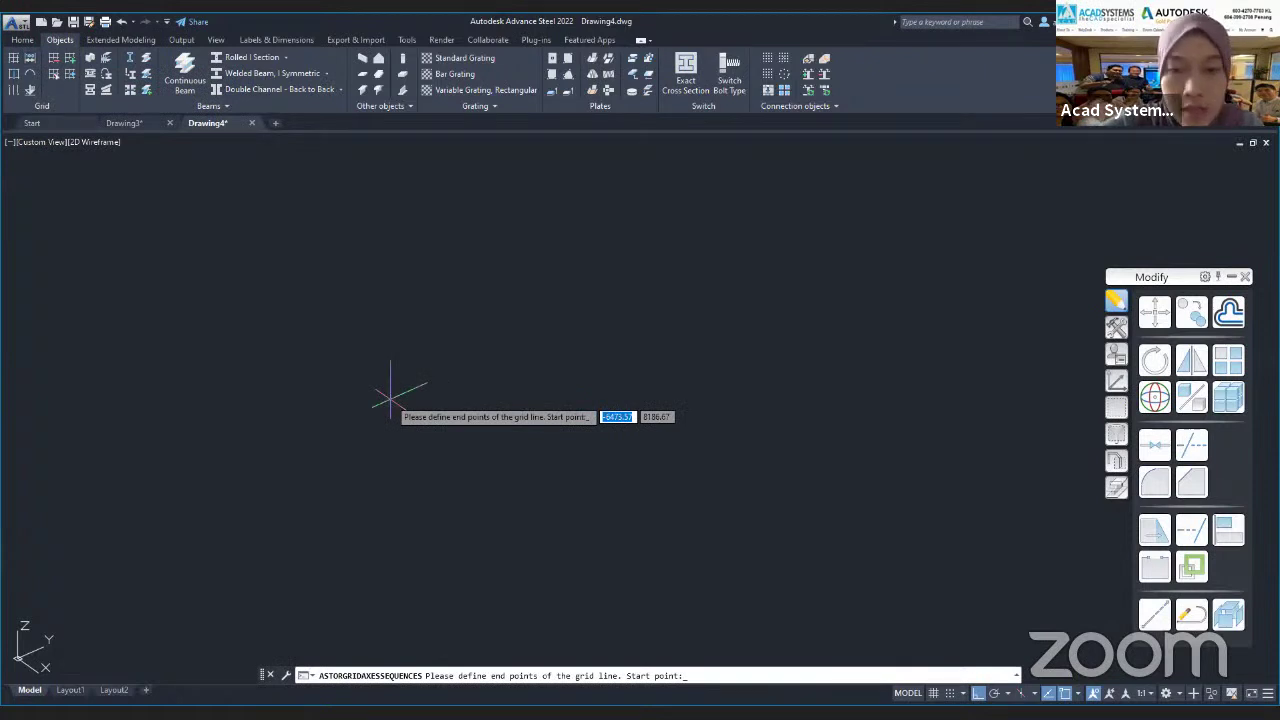
type("0,0")
key("Return")
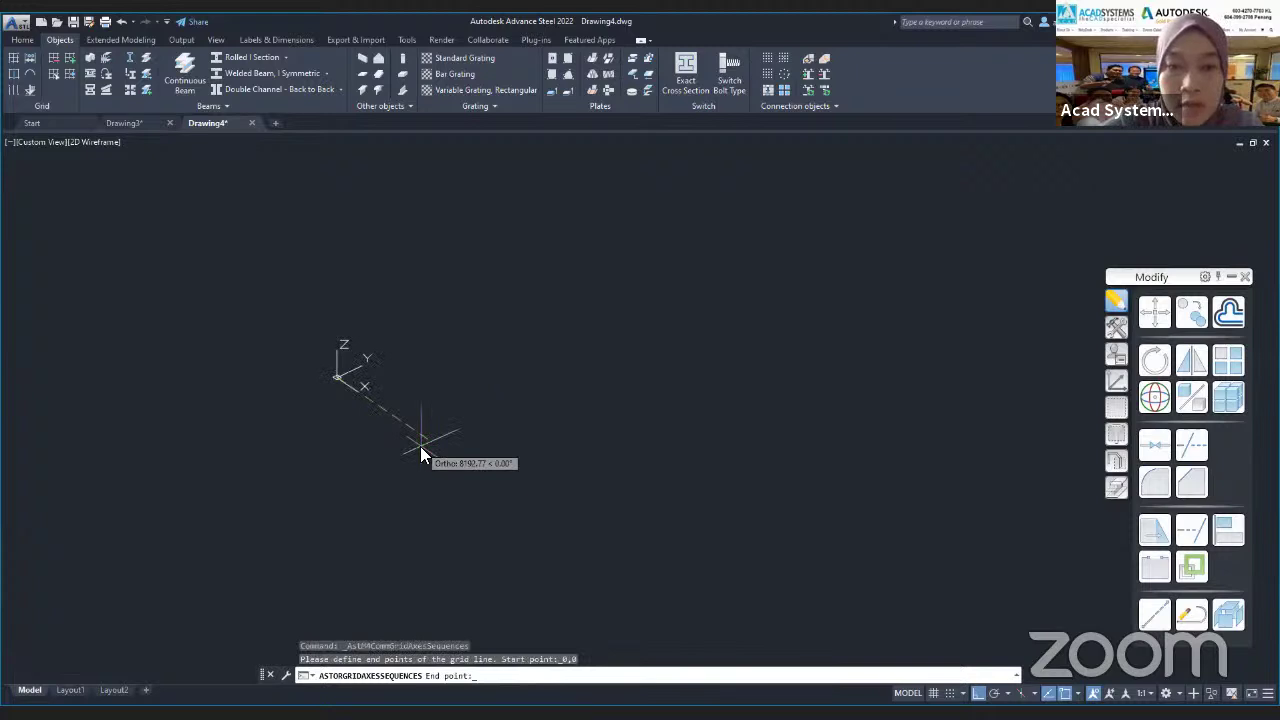
type("12000")
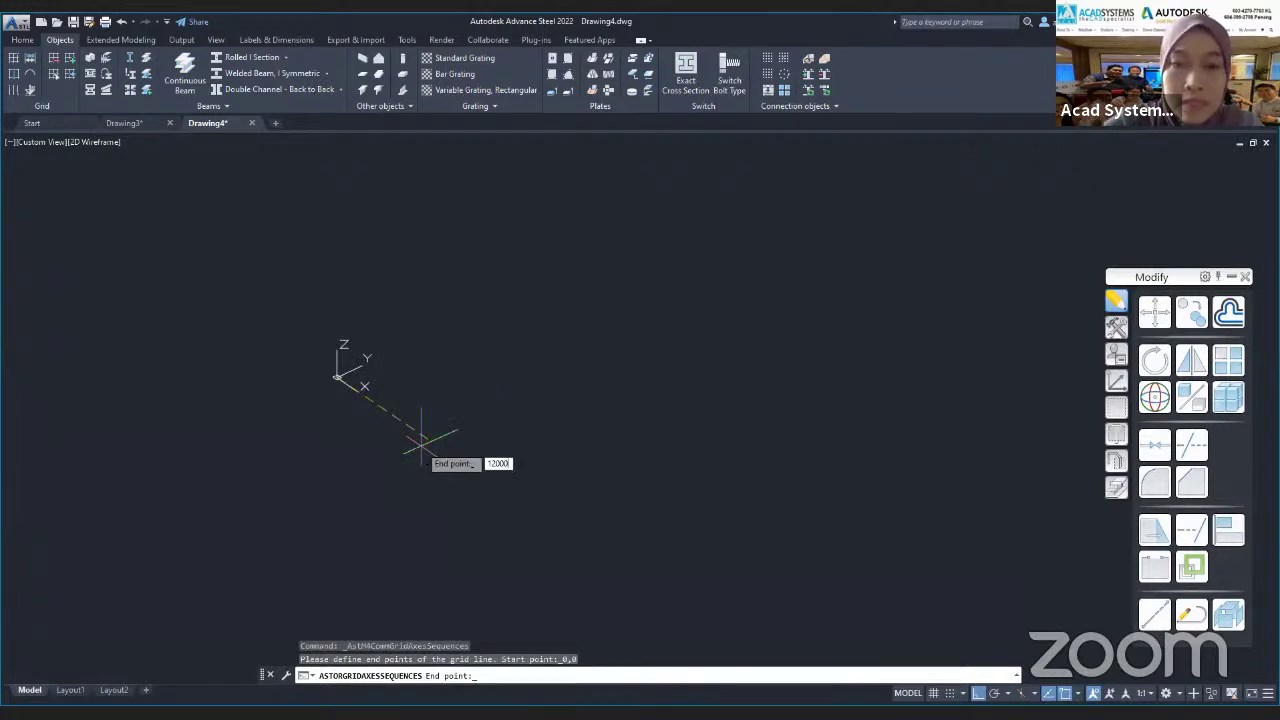
key("Return")
- Complete the grid group from the 12000 line along X, adding four consecutive spacings of 5000 between grid lines
key("Return")
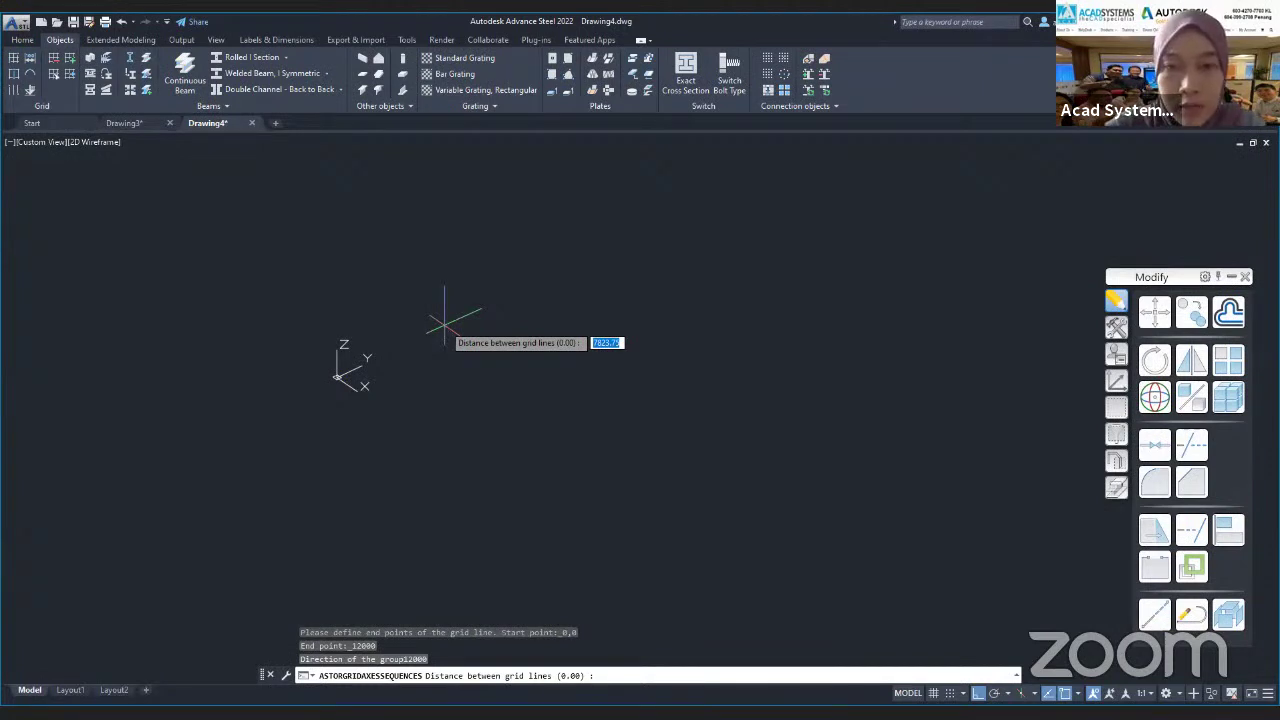
type("5000")
key("Return")
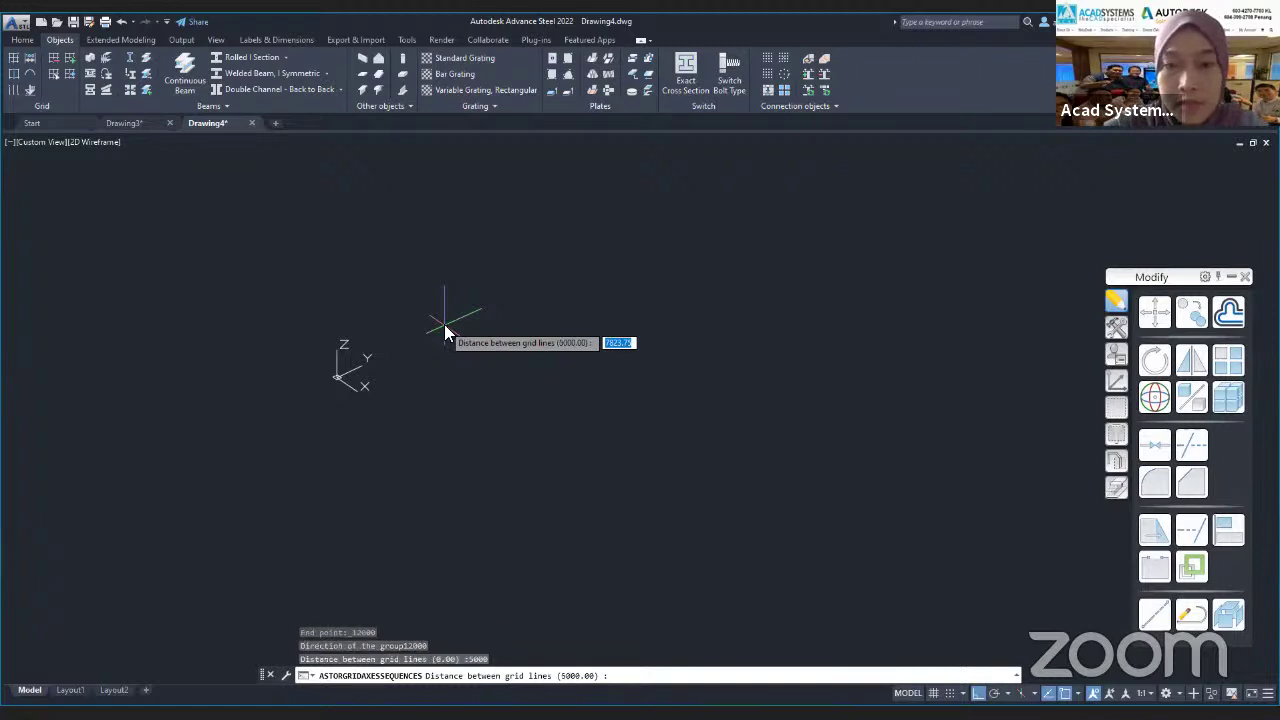
type("5000")
key("Return")
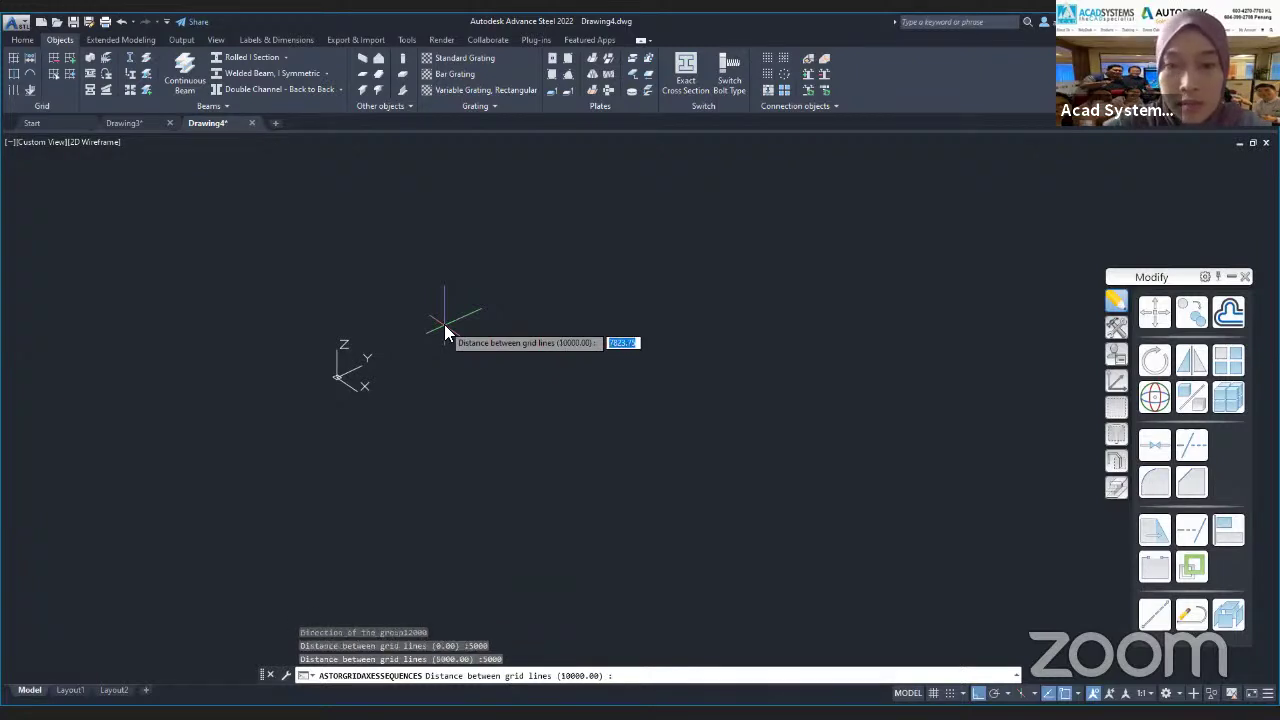
type("5000")
key("Return")
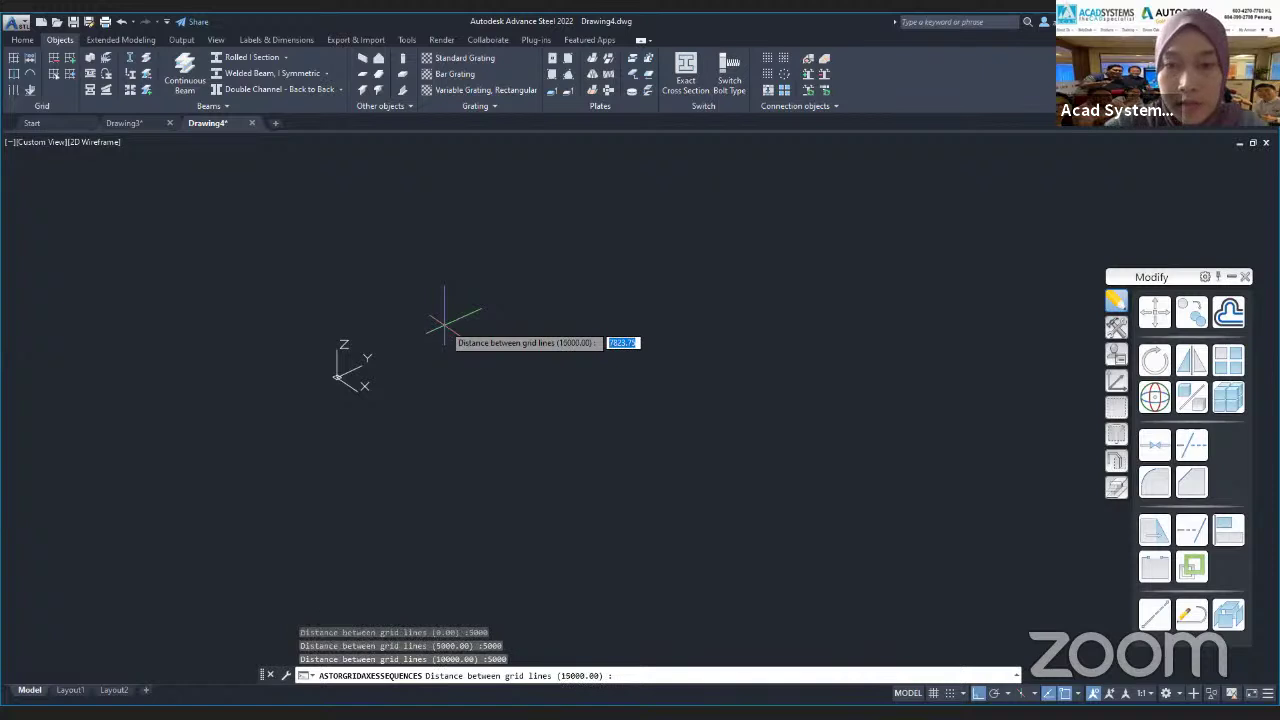
type("5000")
key("Return")
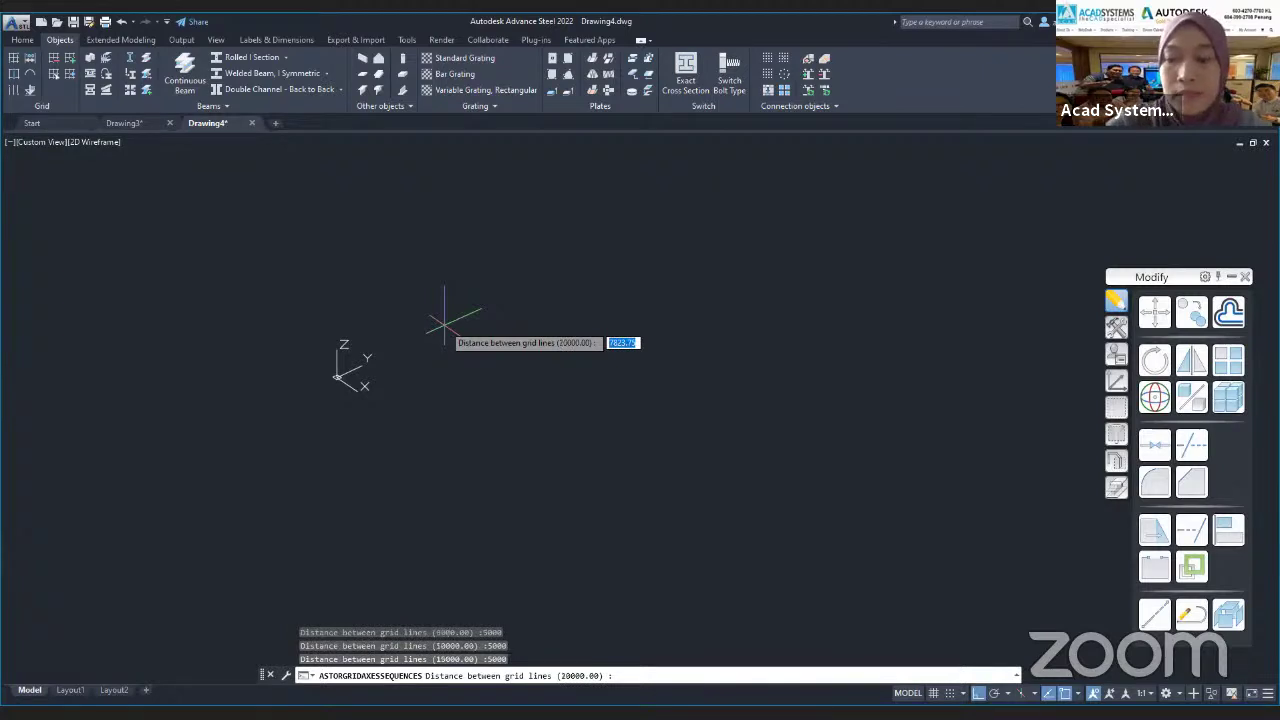
key("Return")
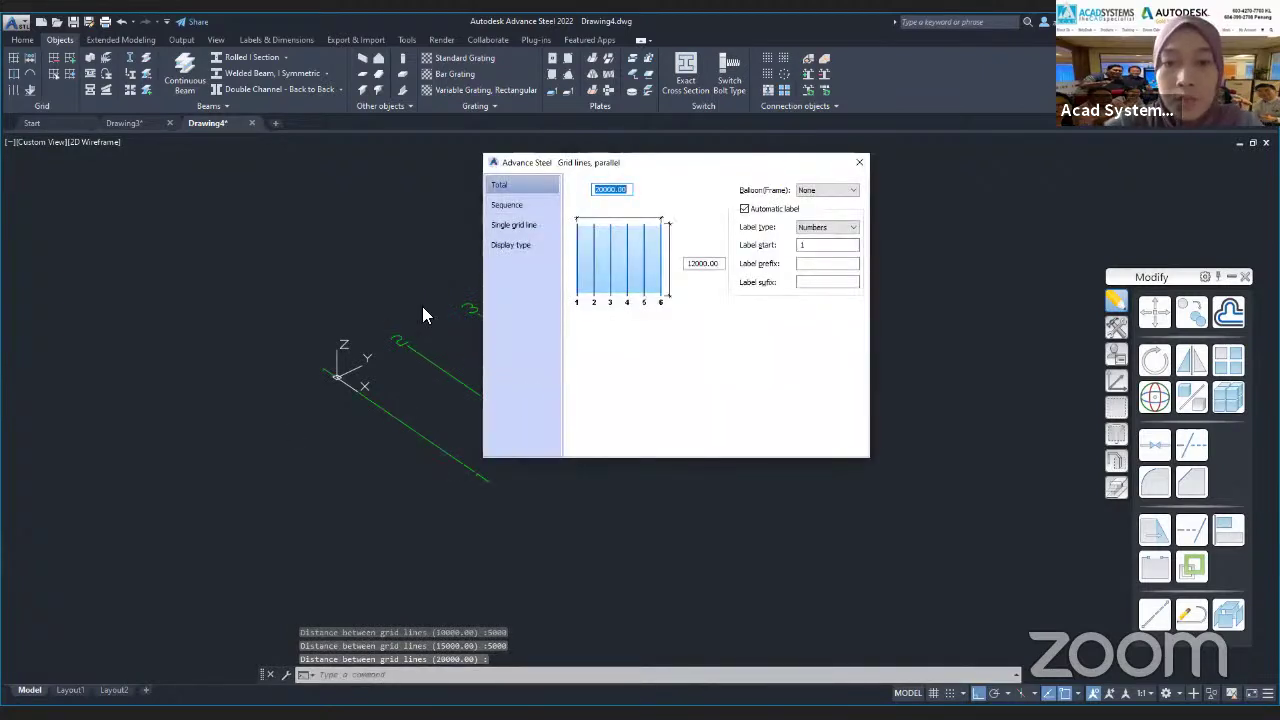
- Set the new grid group's balloon frame to Edging, keep the label type as Numbers, and close its properties
left_click(824, 192)
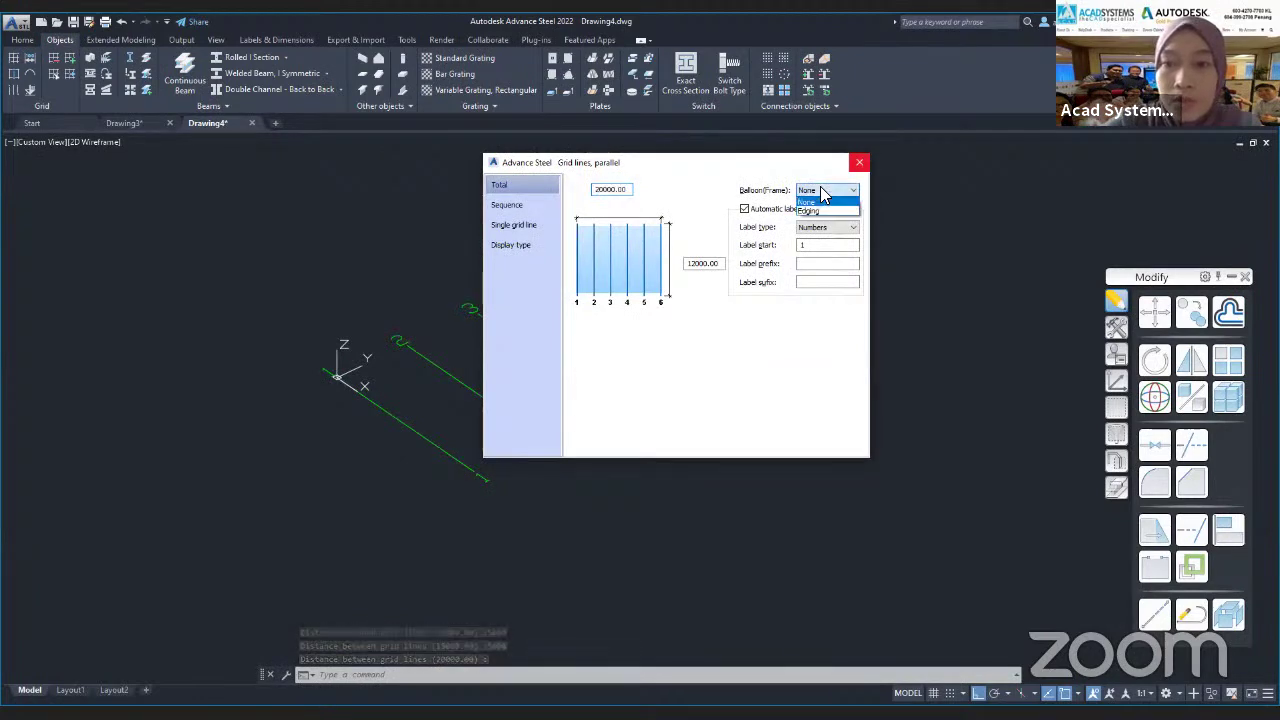
left_click(822, 213)
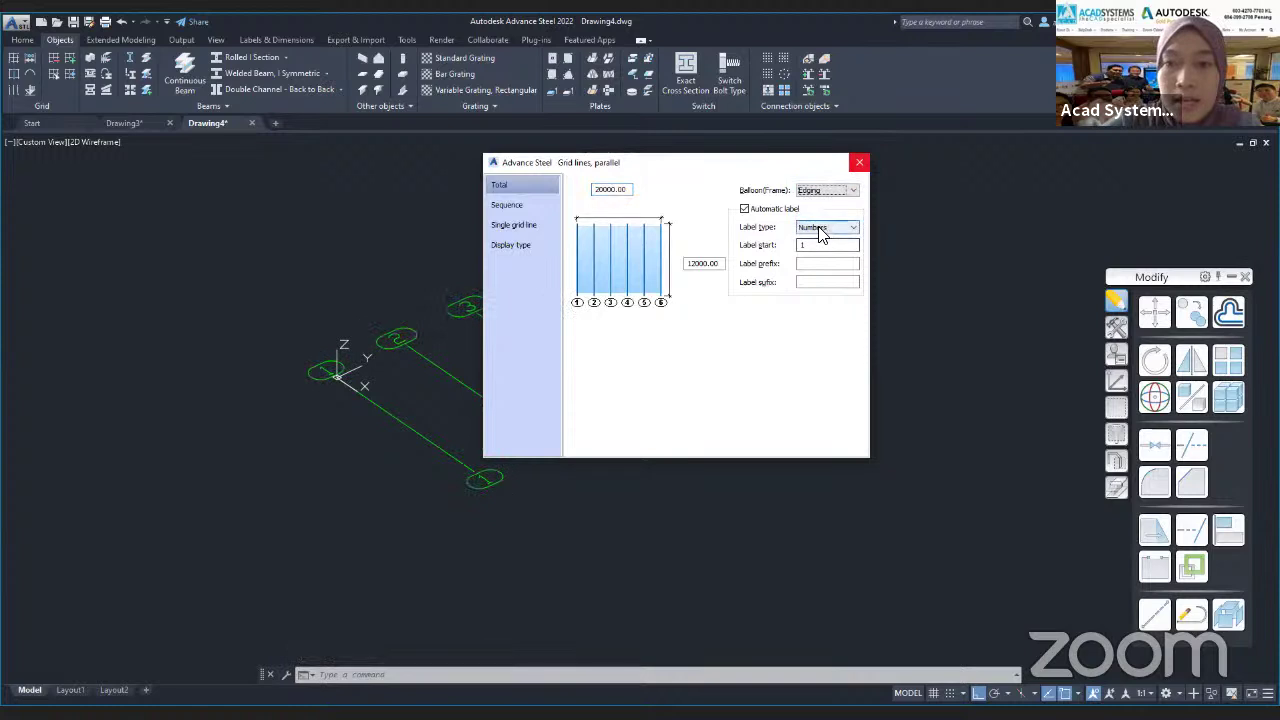
left_click(822, 230)
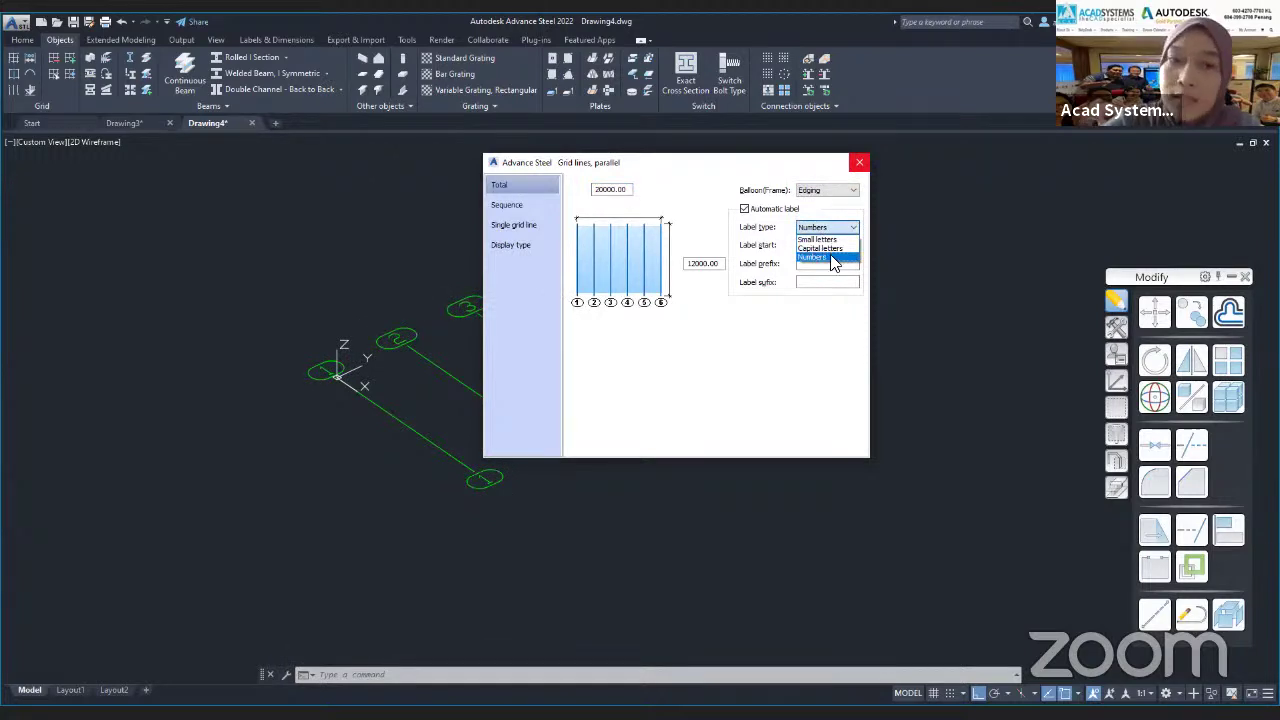
left_click(850, 224)
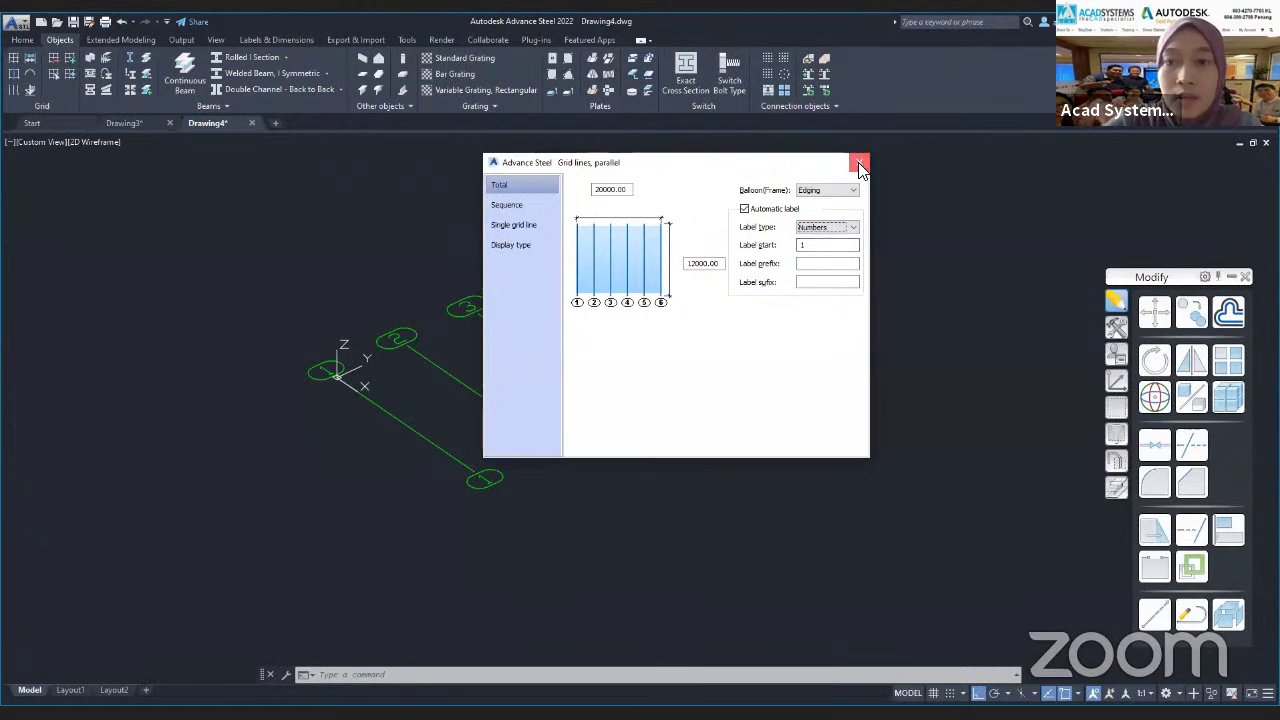
left_click(860, 165)
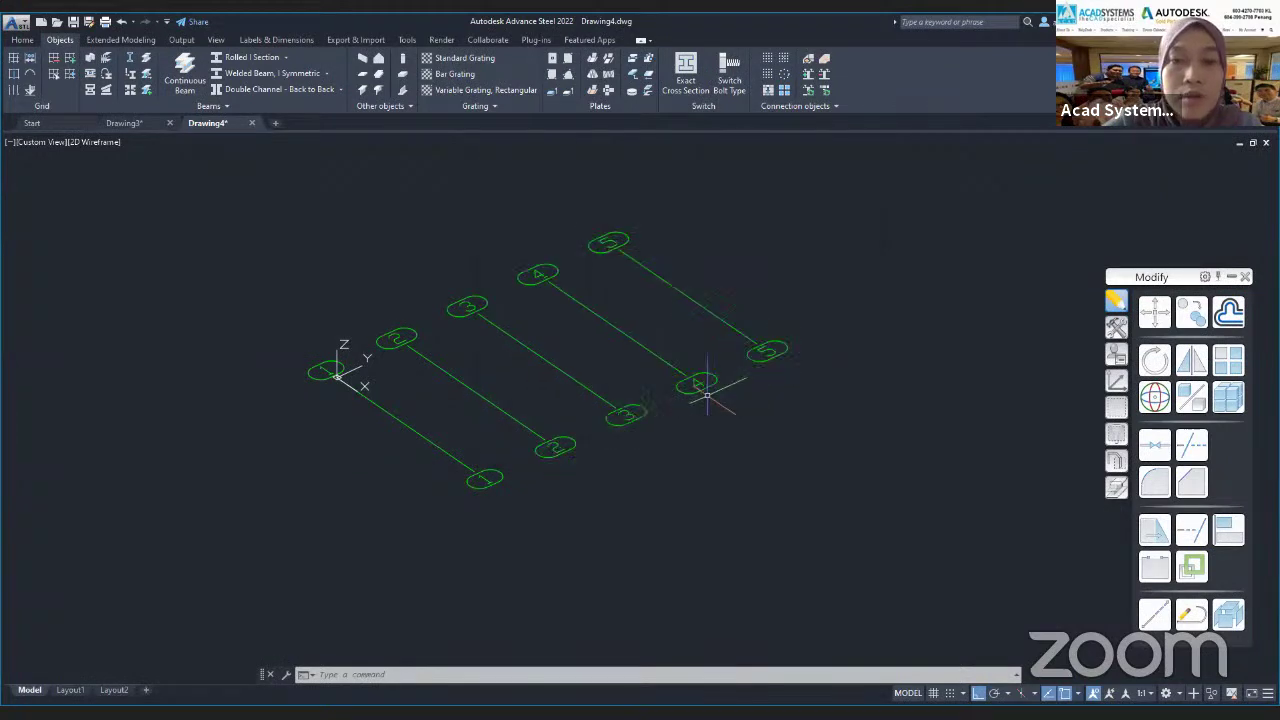
left_click(30, 60)
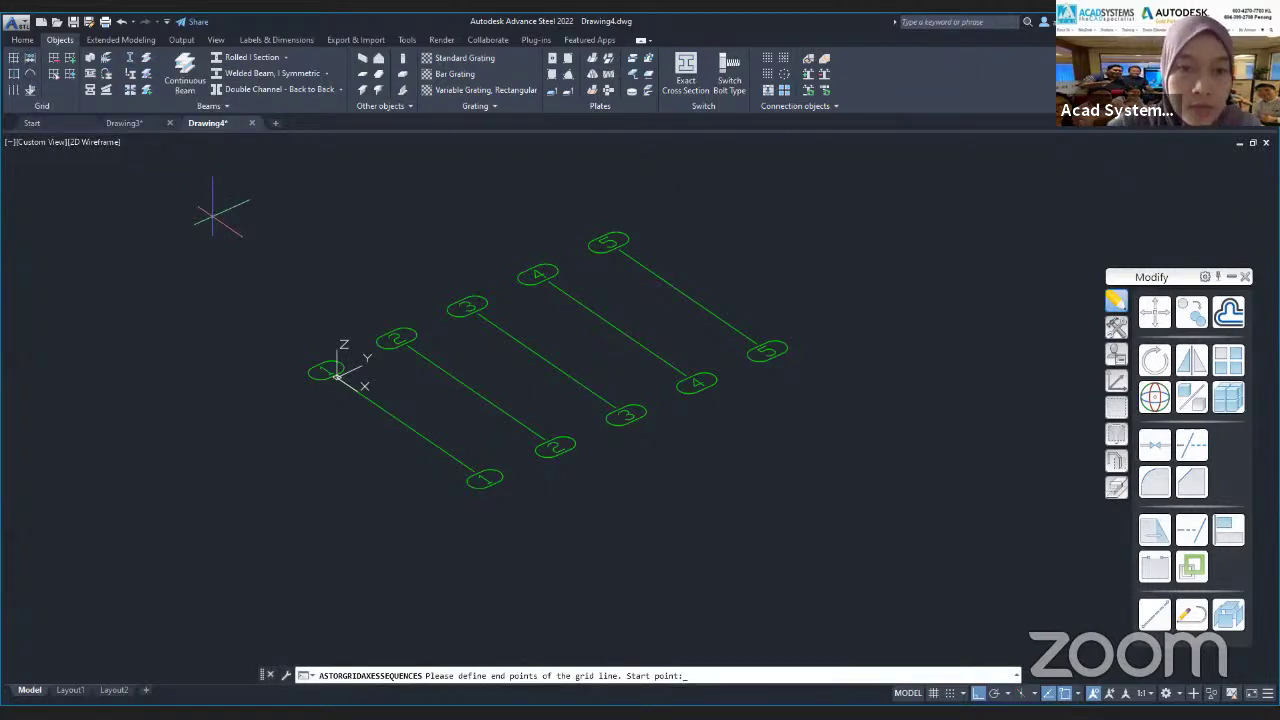
scroll(338, 376, "up", 6)
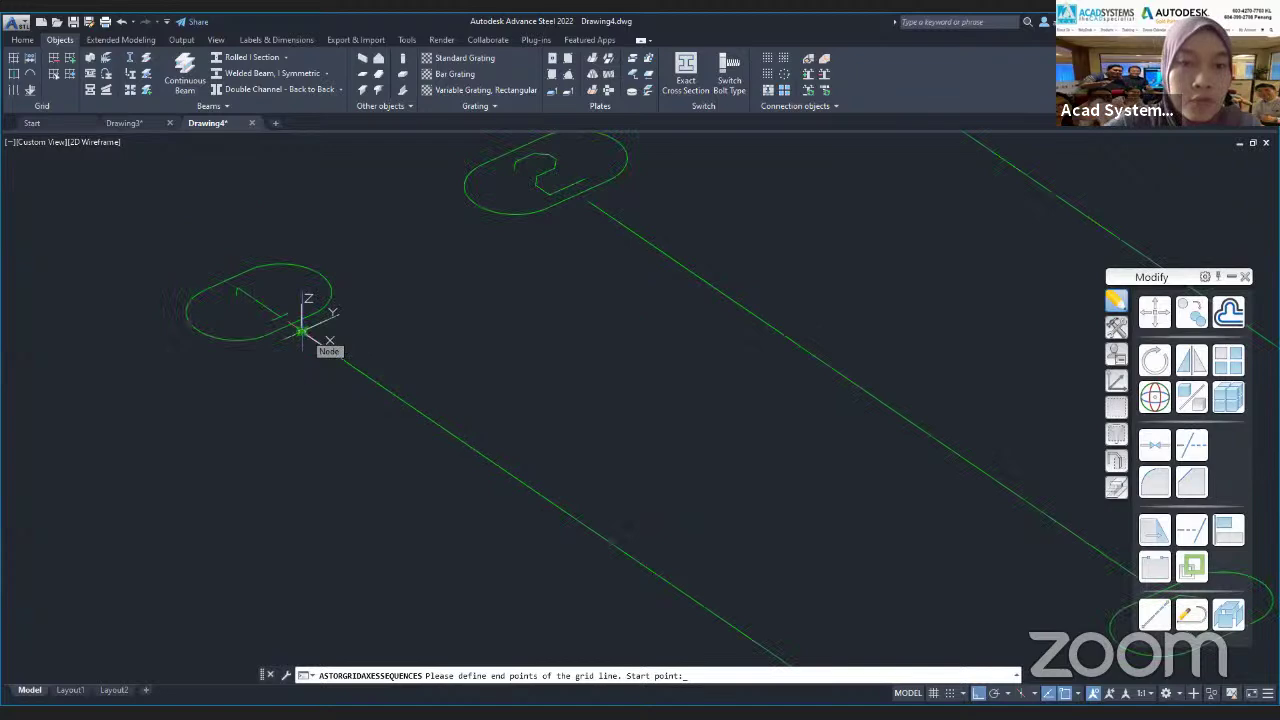
left_click(302, 330)
middle_click_drag(448, 373, 388, 423)
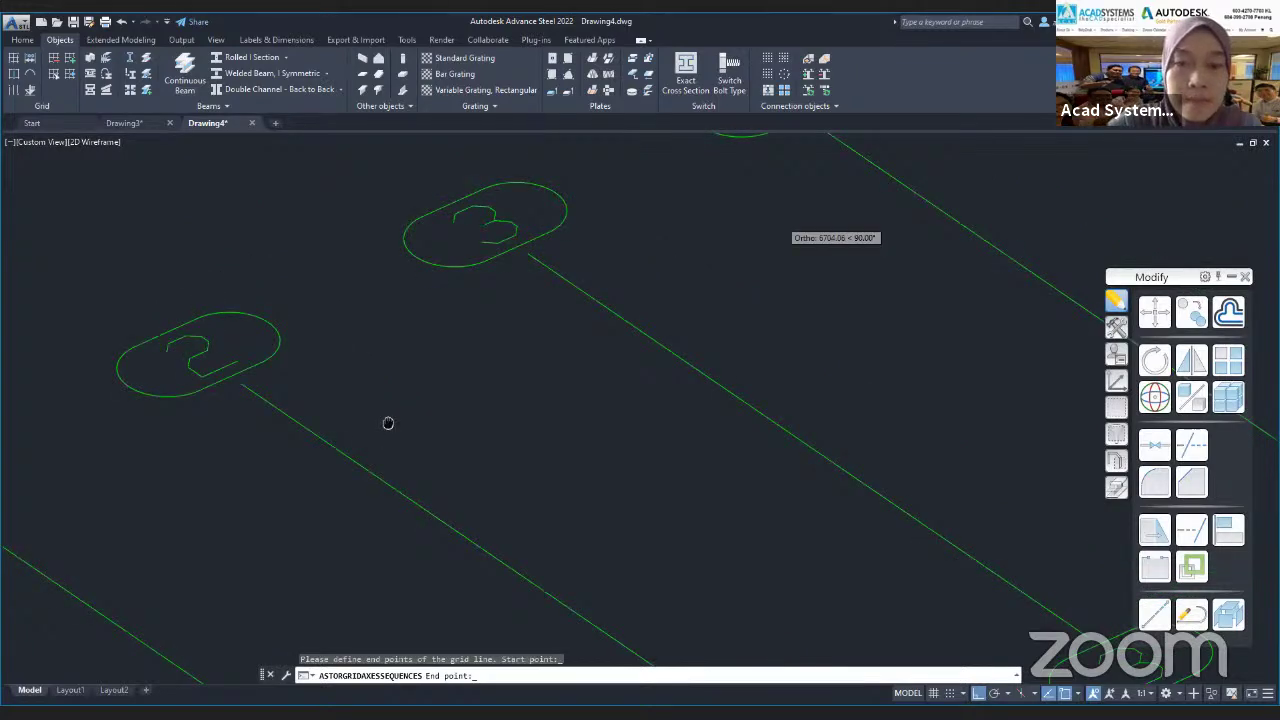
scroll(388, 423, "down", 5)
left_click(553, 300)
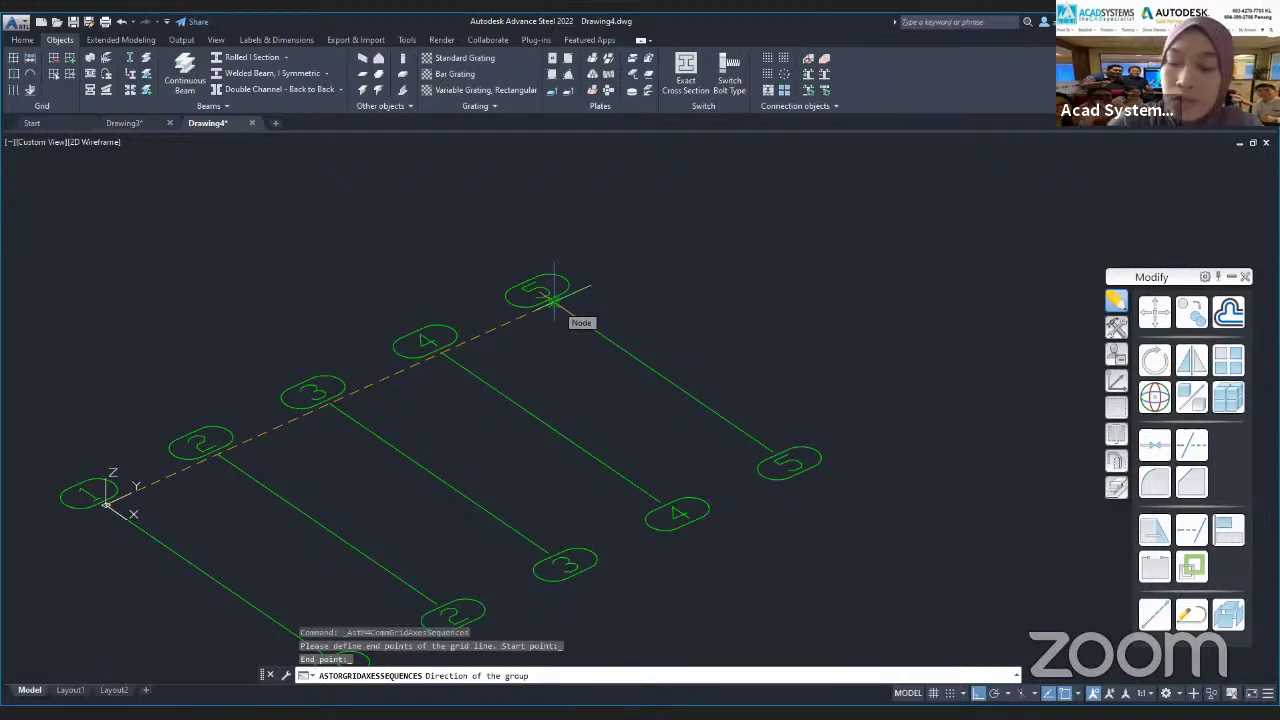
left_click(553, 298)
middle_click_drag(553, 298, 527, 207)
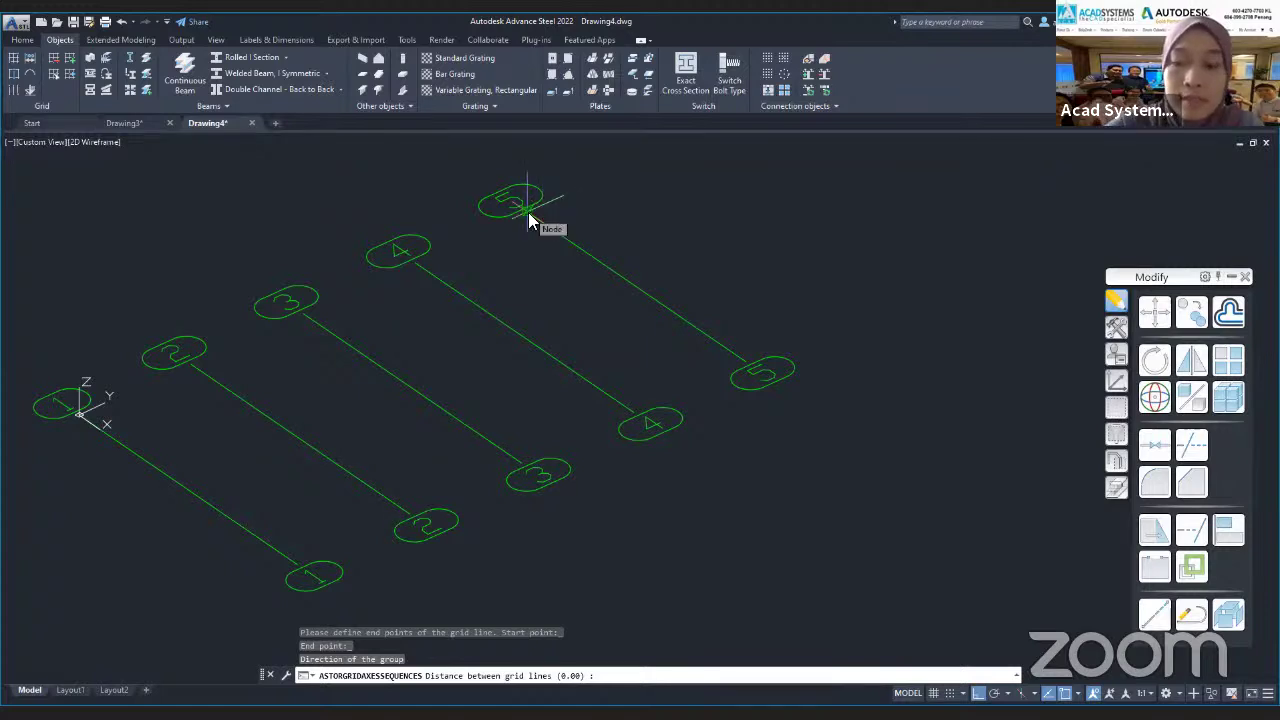
type("40000")
key("Return")
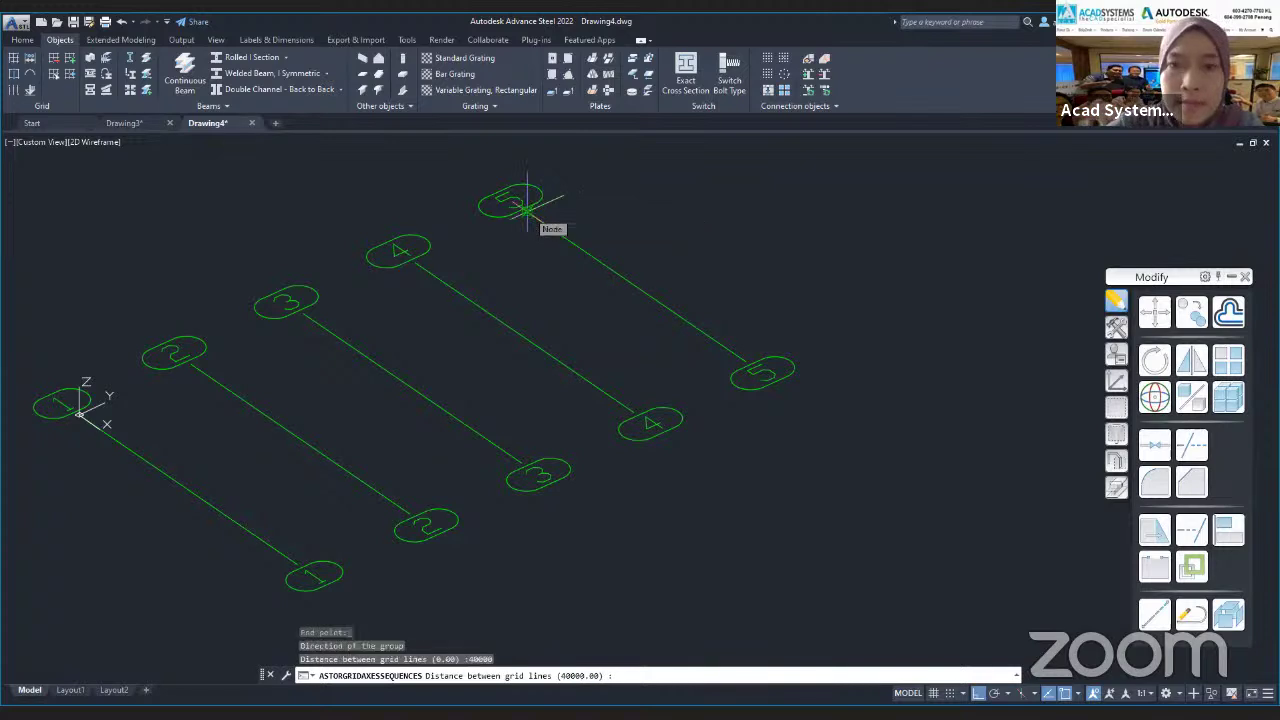
type("40")
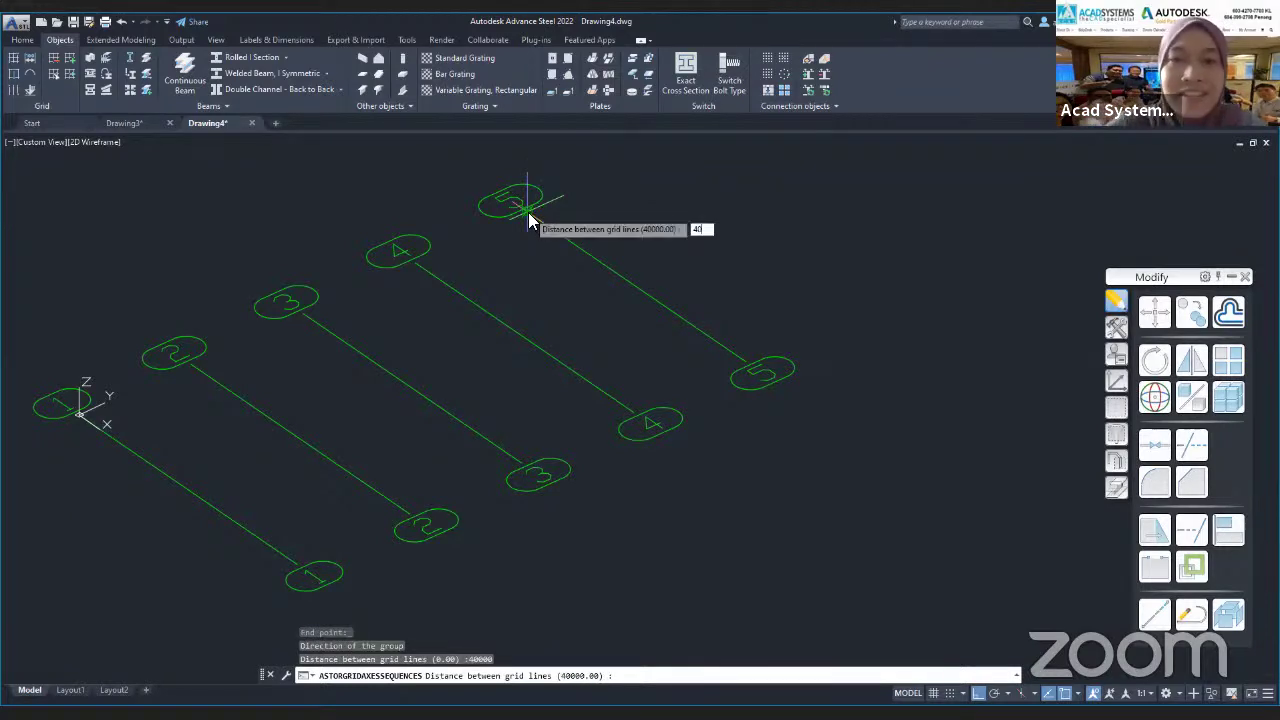
key("Escape")
- Create the crossing grid group from the line joining the origin-side ends of axes 1 and 5, with three spacings of 4000
scroll(663, 229, "down", 2)
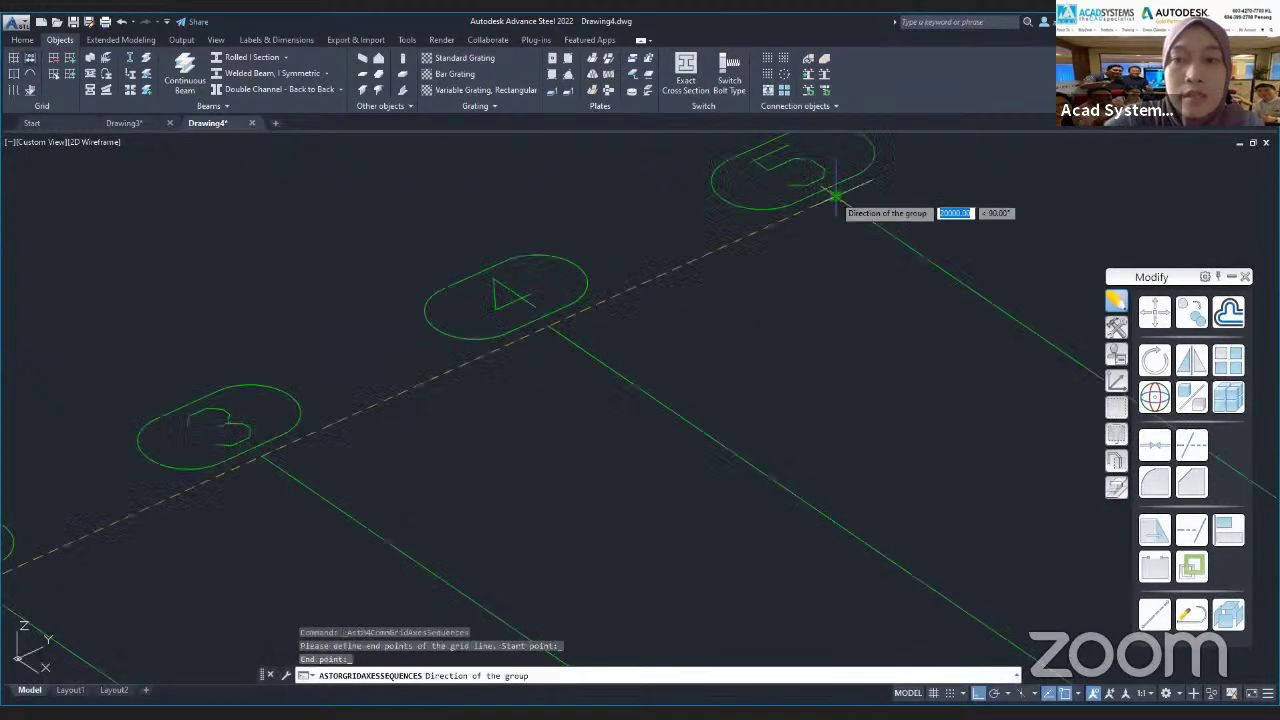
left_click(835, 195)
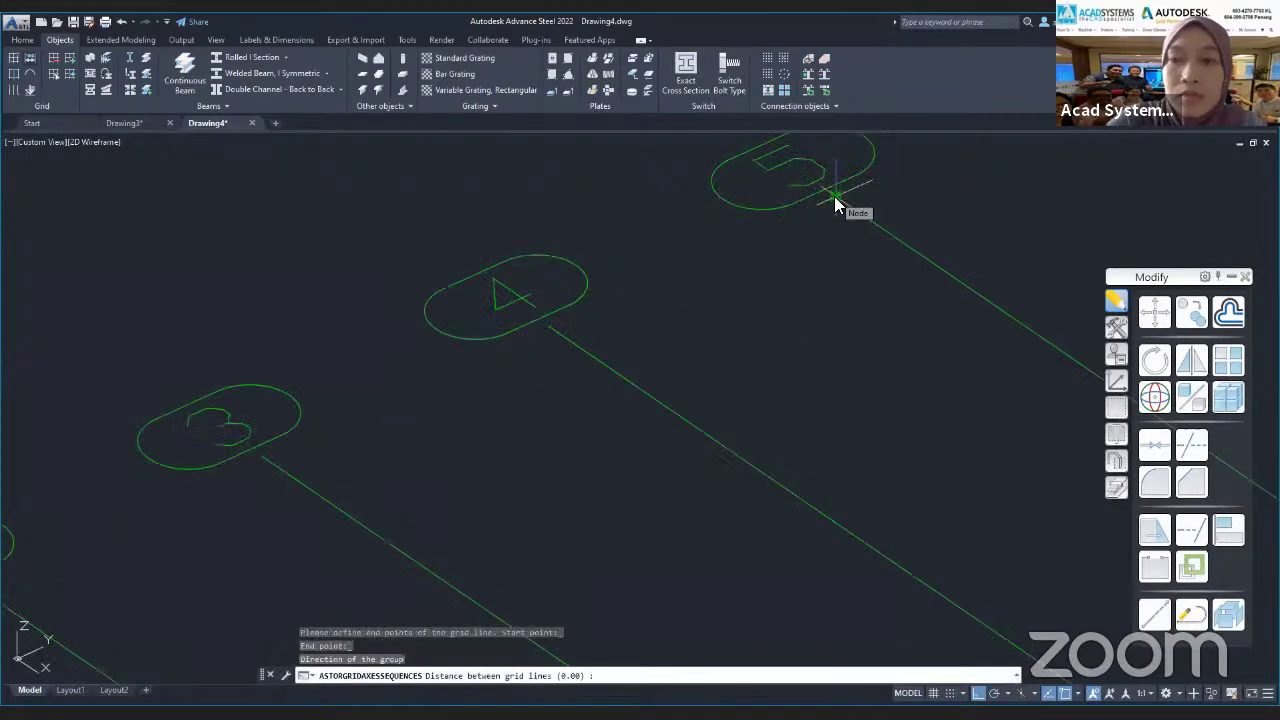
type("4000")
key("Return")
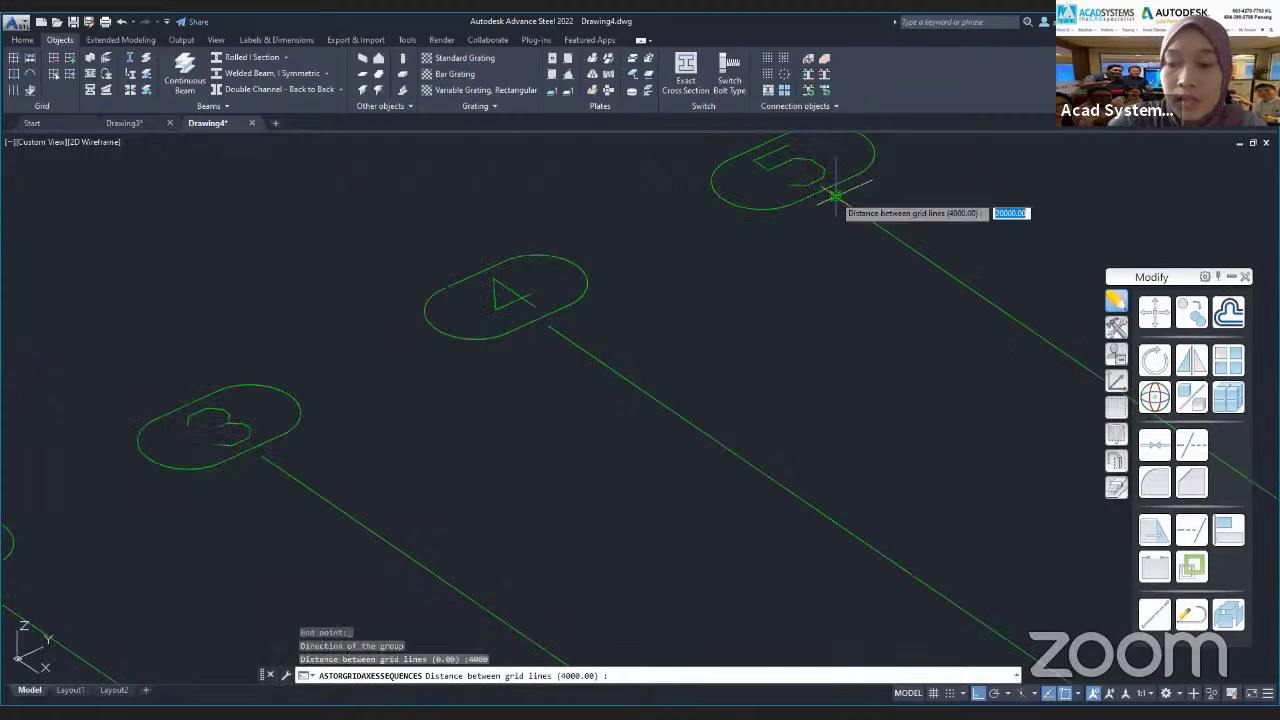
type("4000")
key("Return")
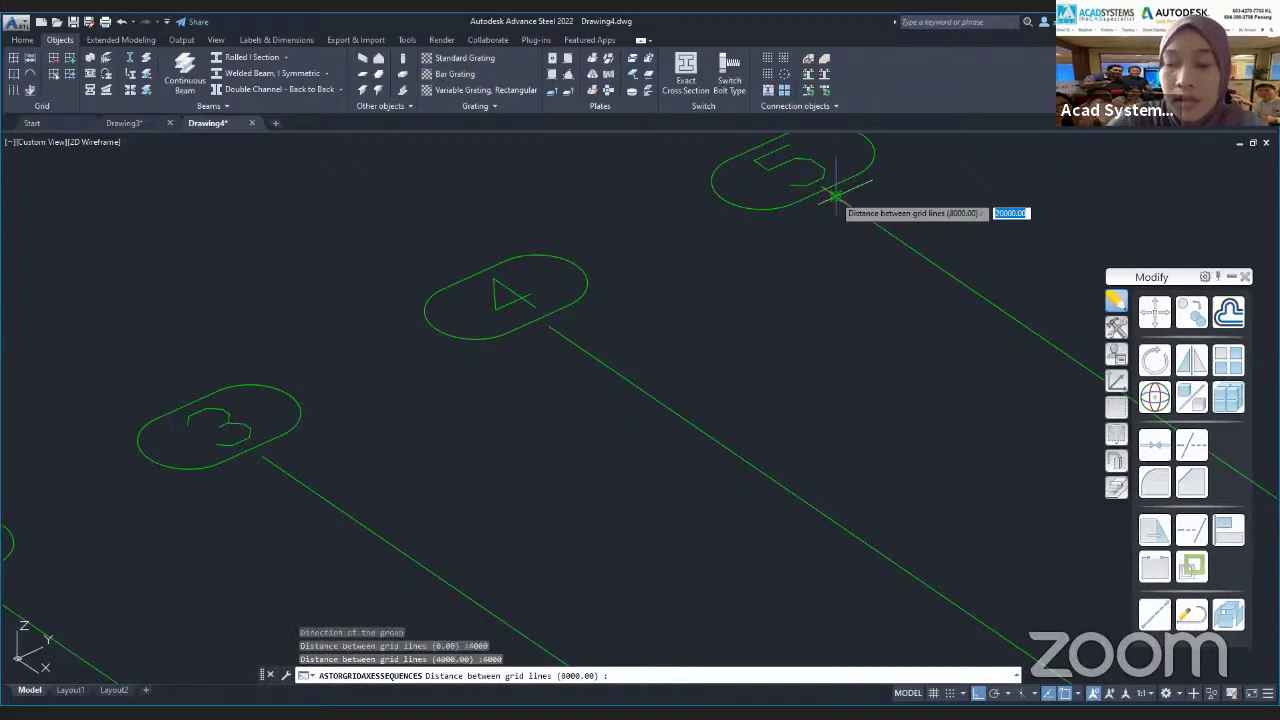
type("4000")
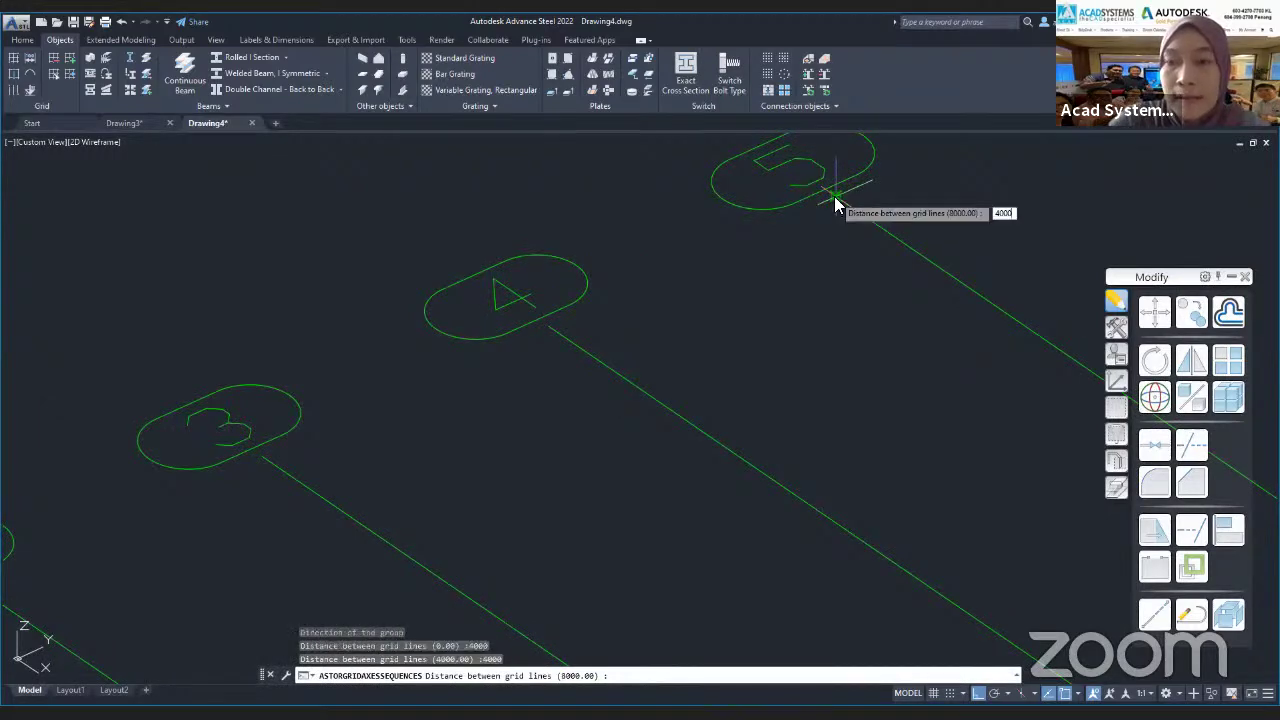
key("Return")
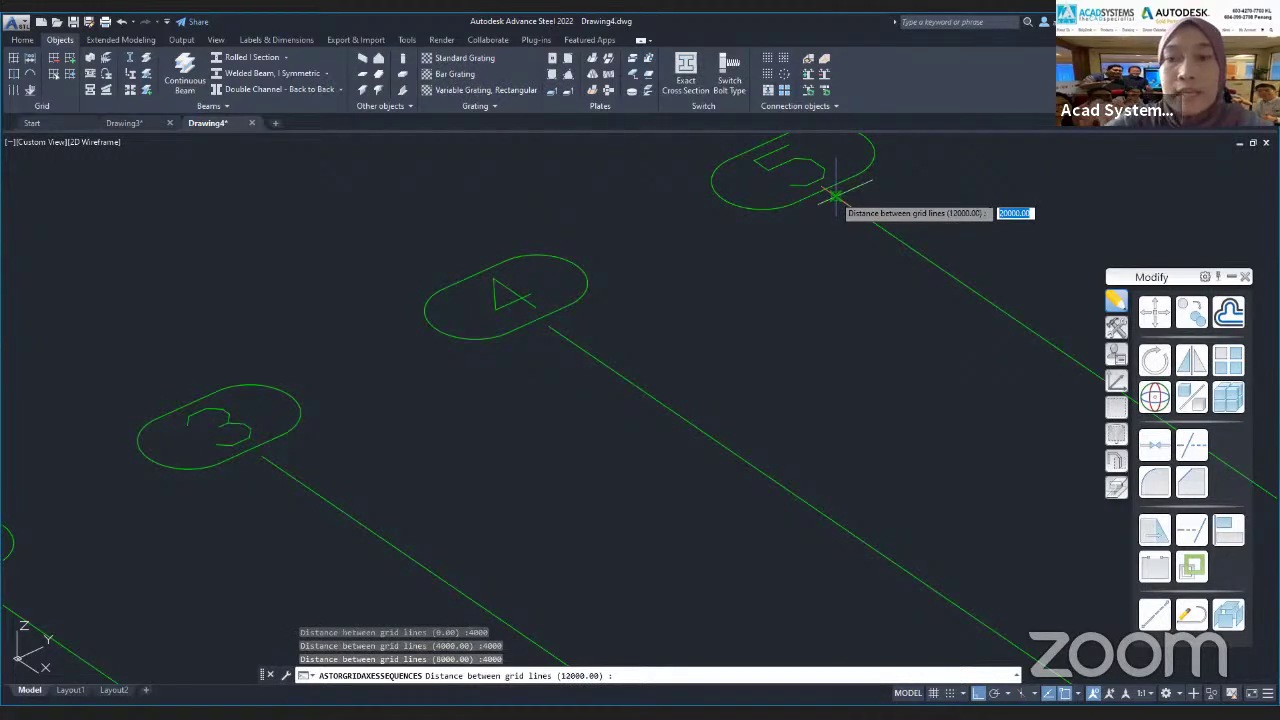
key("Return")
- Set the crossing grid group's balloon frame to Edging and its label type to Capital letters, and close its properties
left_click(846, 190)
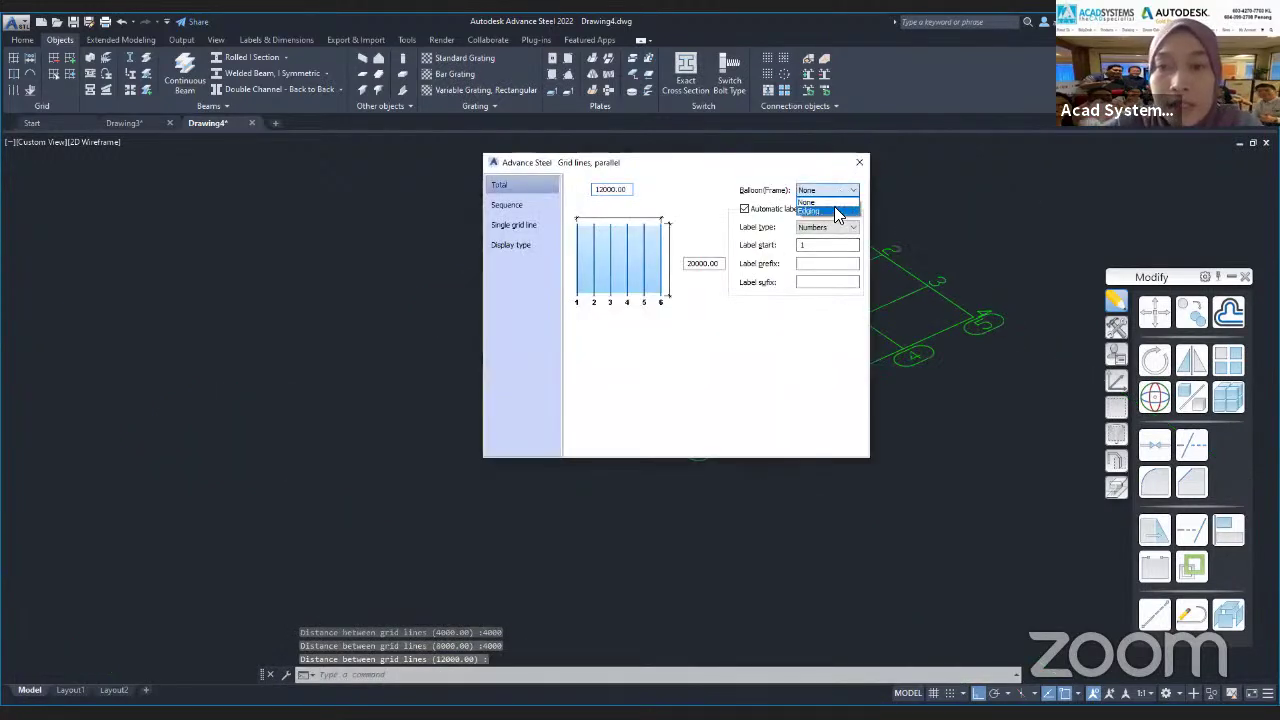
left_click(838, 233)
left_click(837, 237)
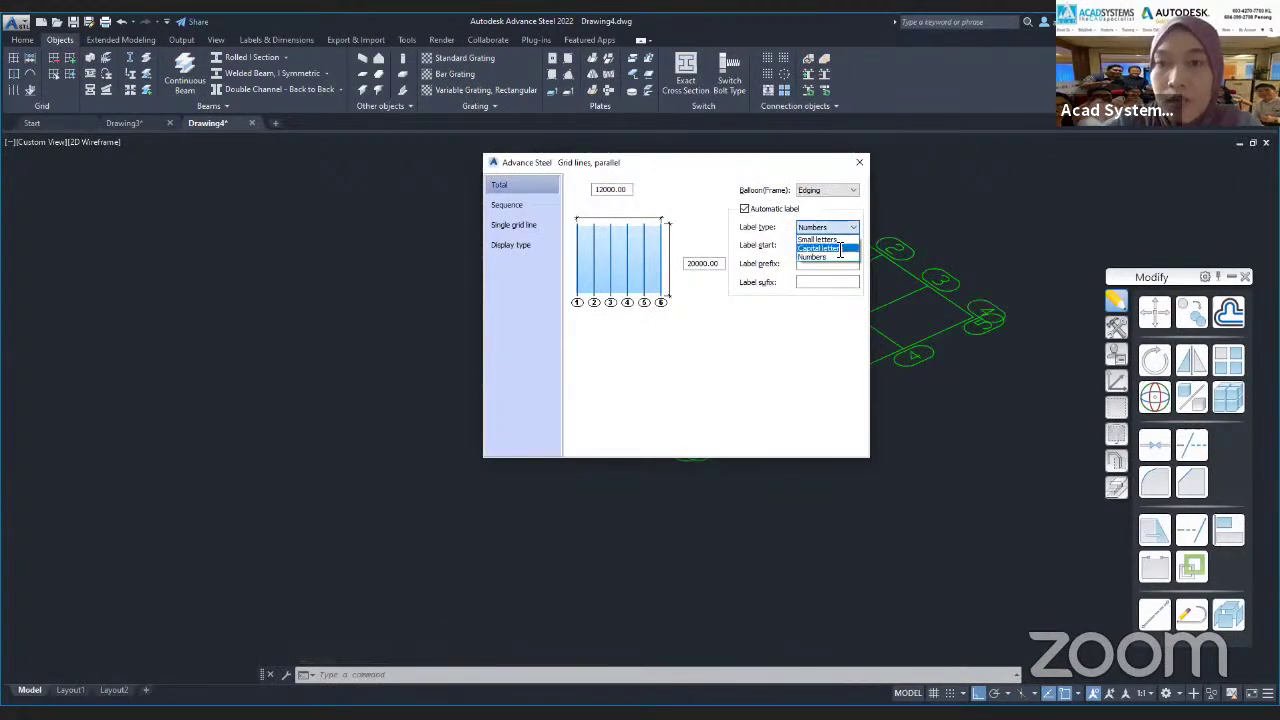
left_click(837, 249)
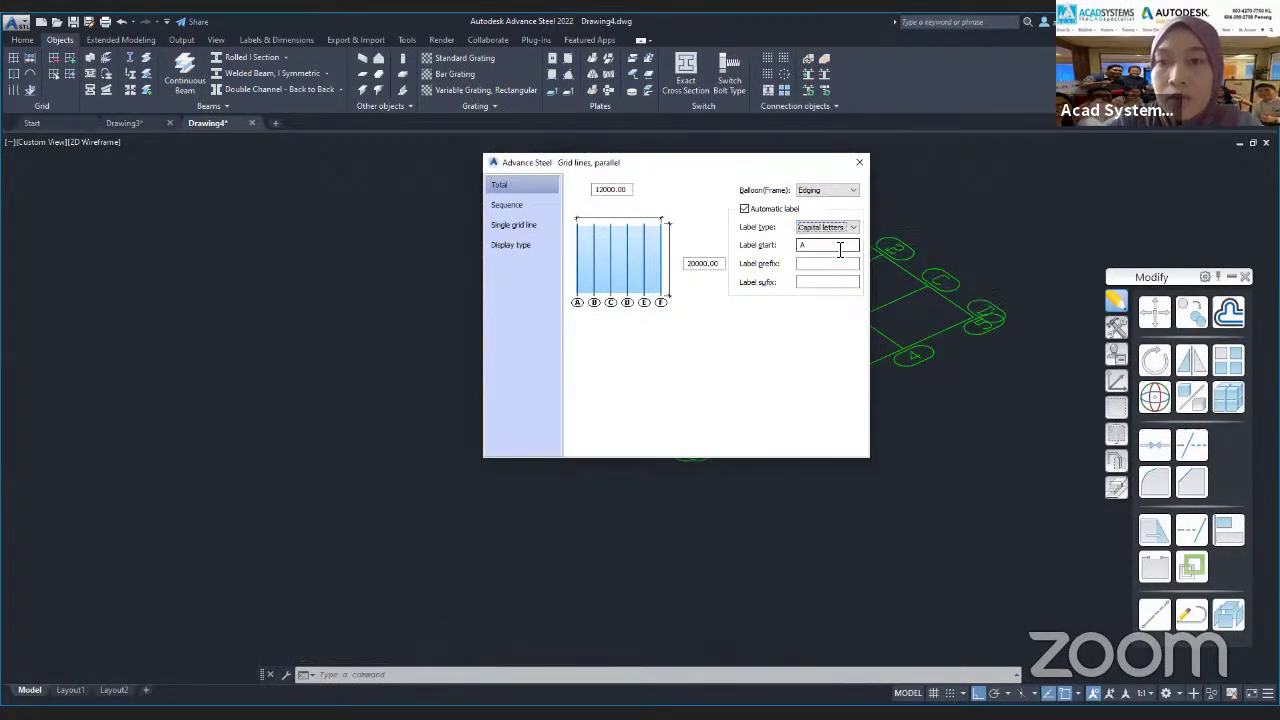
left_click(859, 162)
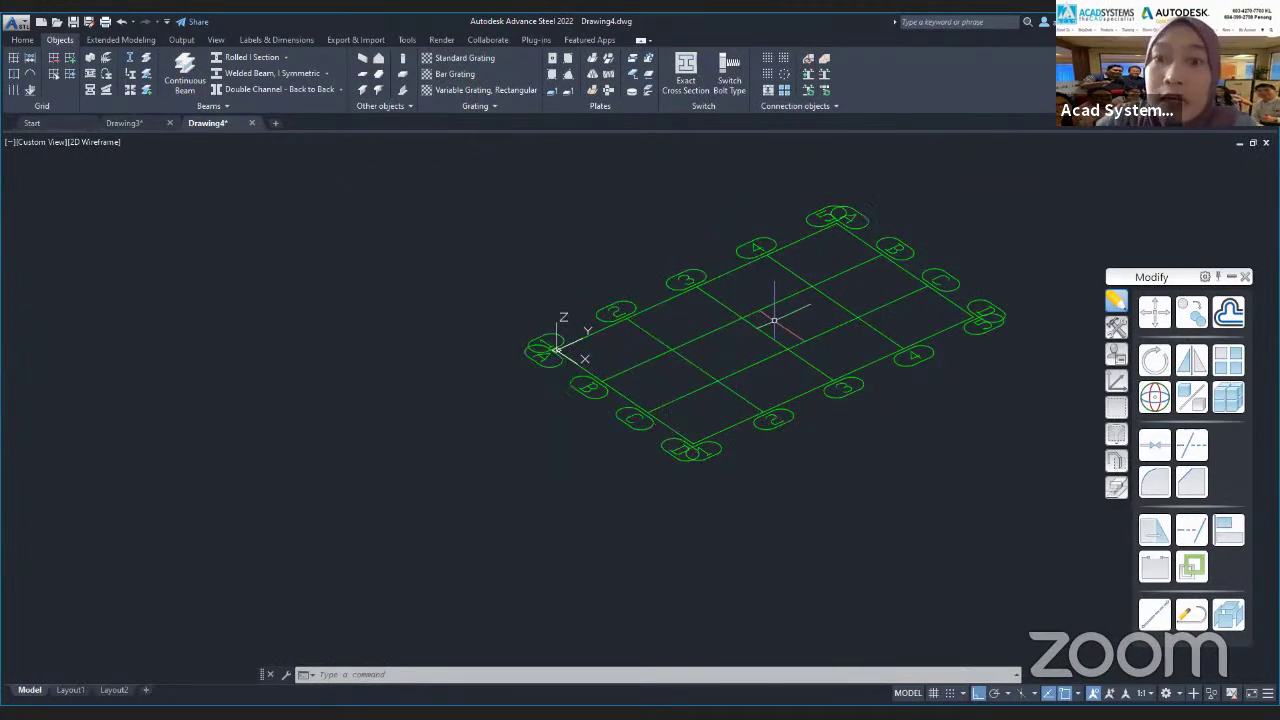
- Orbit the model to a flatter angle and move the Modify tool palette to the opposite side of the drawing area
middle_click_drag(760, 458, 702, 457, "shift")
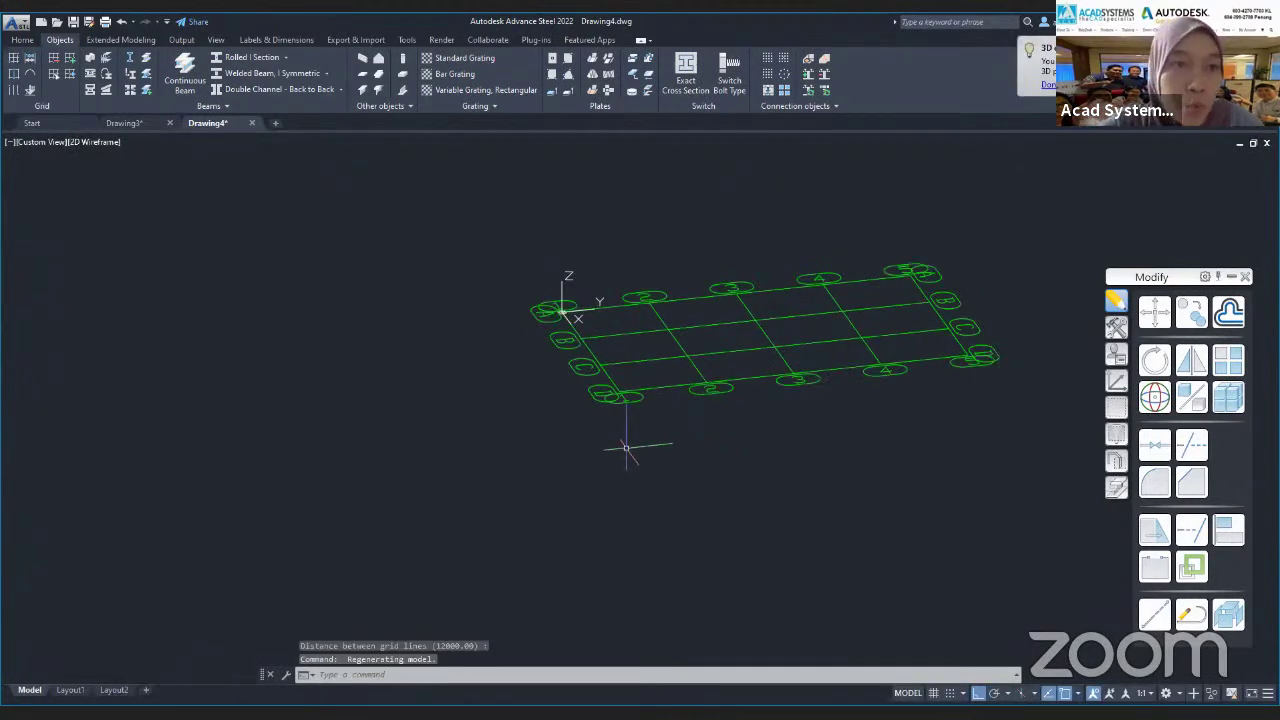
key("Escape")
key("Escape")
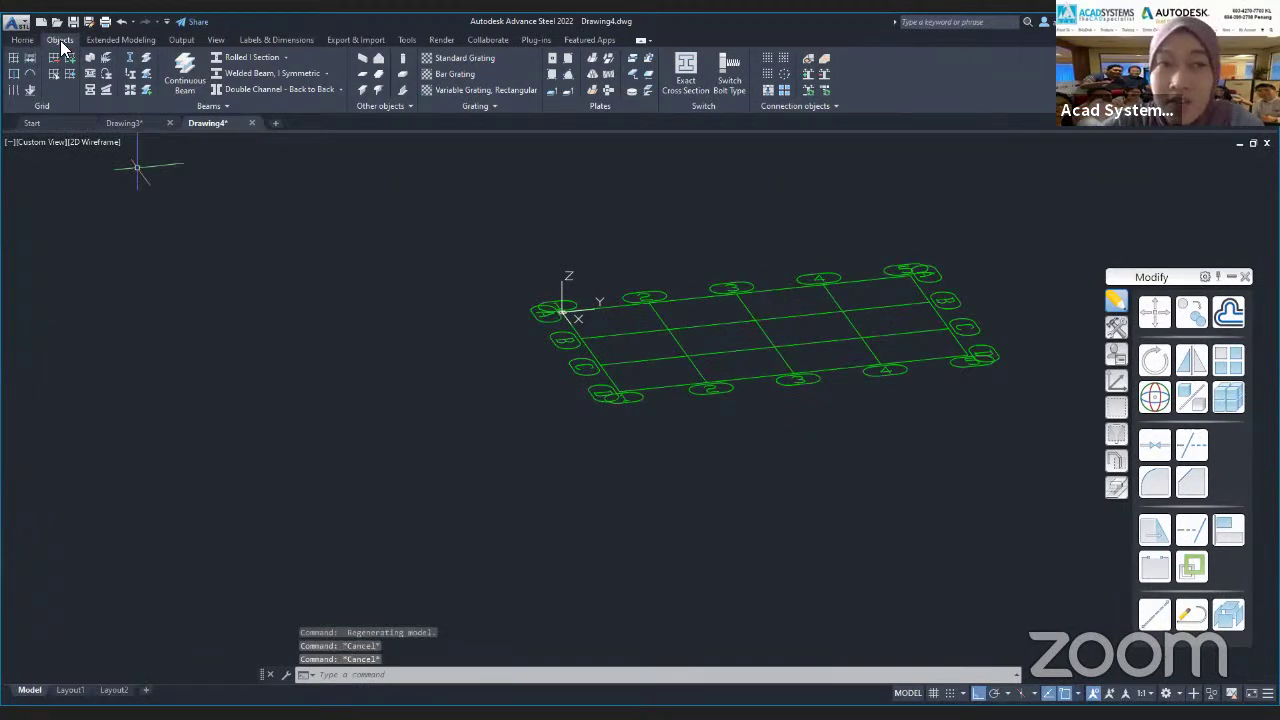
left_click(21, 41)
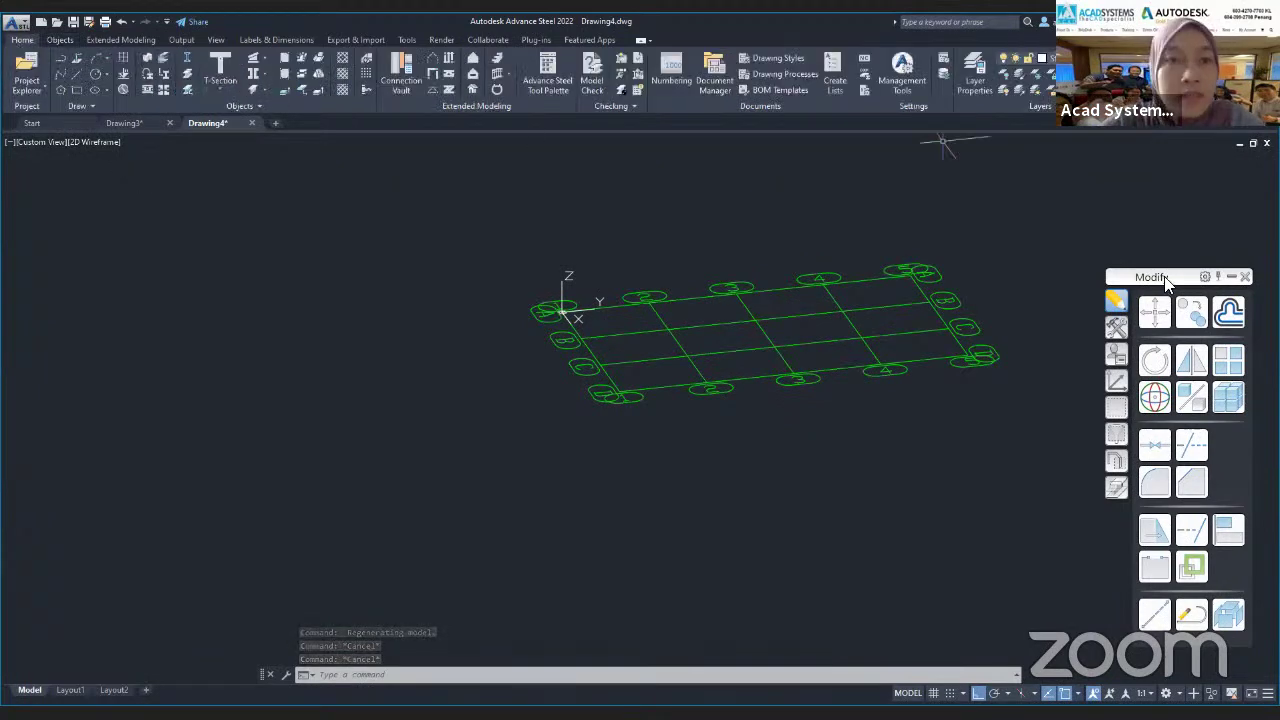
mouse_move(1165, 282)
left_mouse_down()
mouse_move(230, 32)
mouse_move(32, 44)
left_mouse_up()
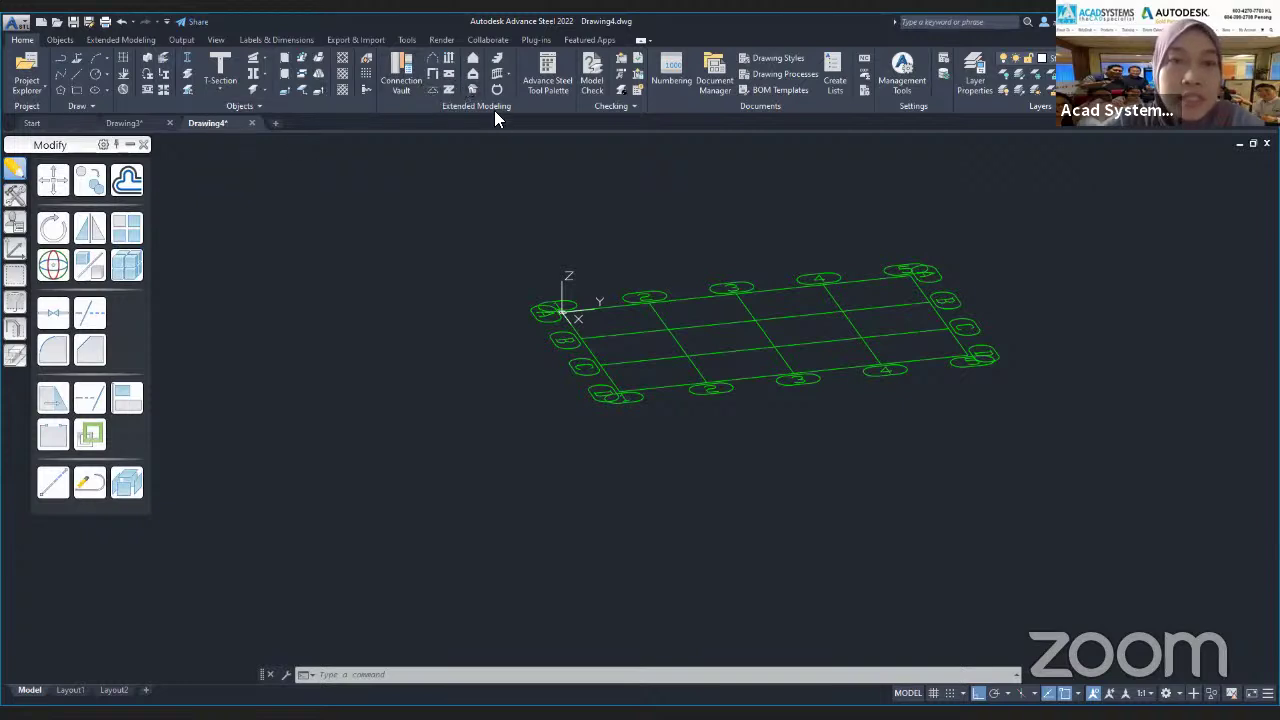
- Insert a portal frame along grid line 1, with its columns at intersections D1 and A1, and pick its apex point
left_click(435, 65)
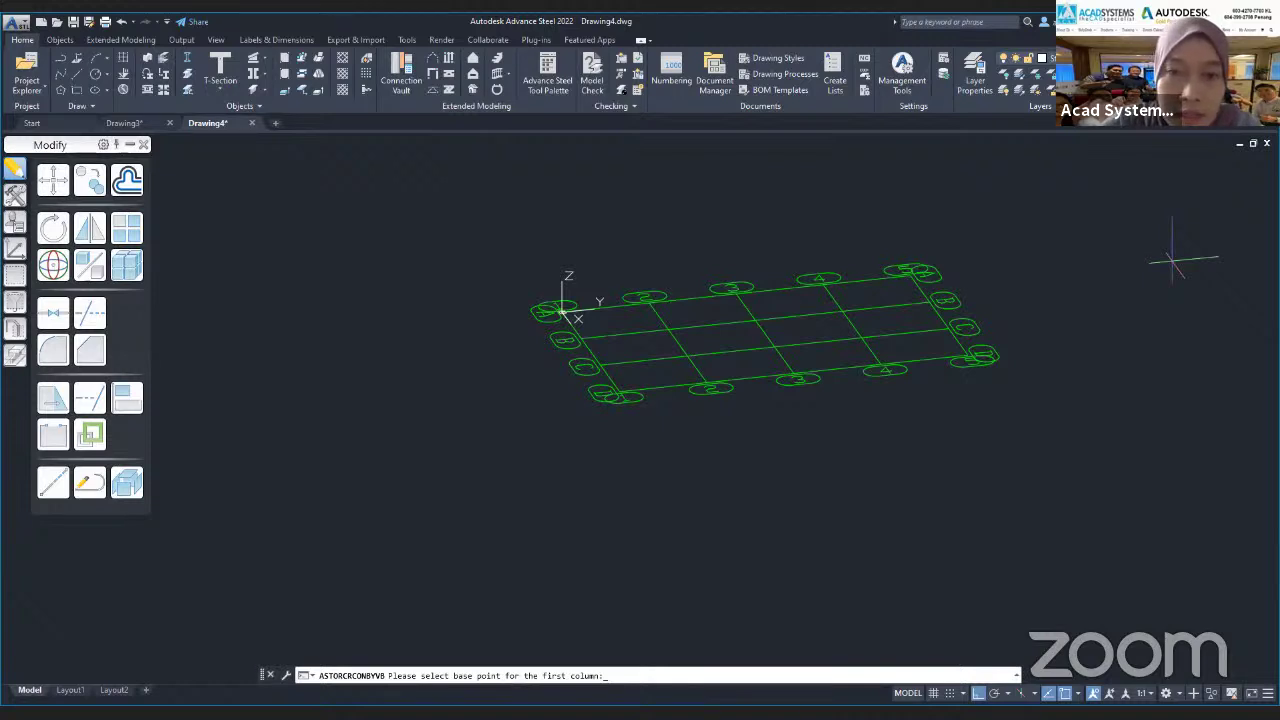
scroll(595, 358, "up", 4)
left_click(657, 442)
left_click(511, 240)
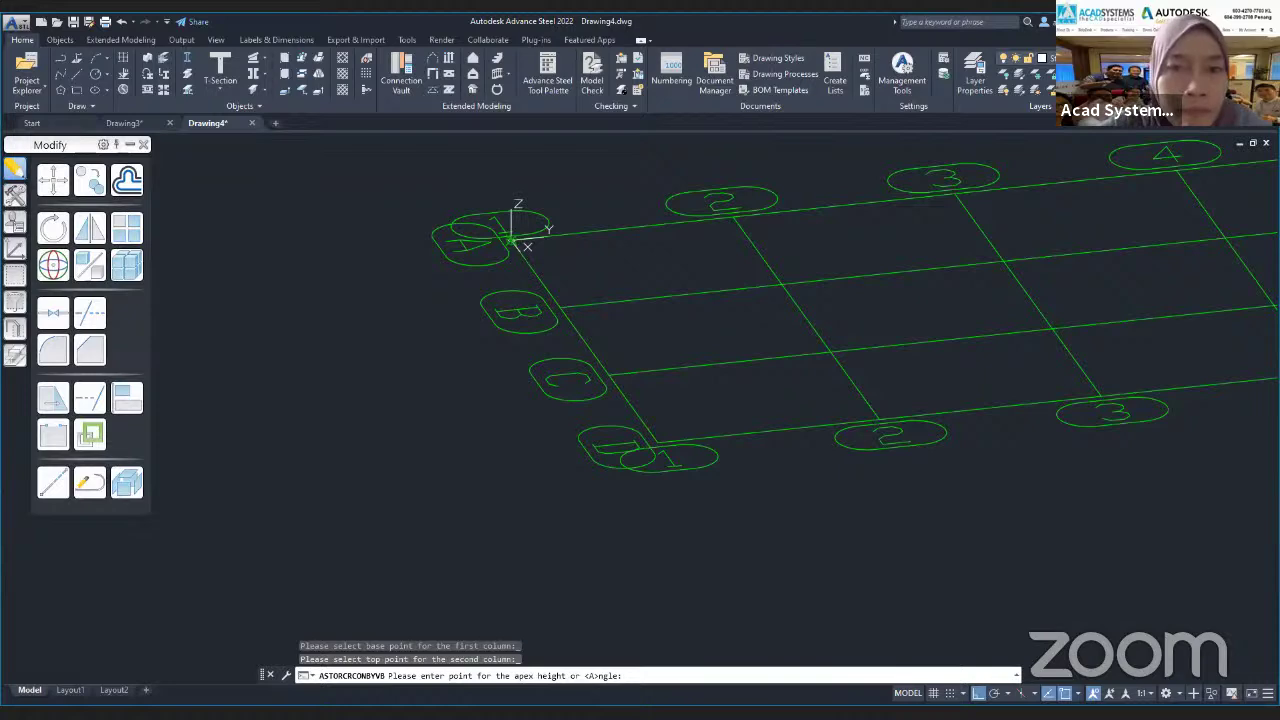
left_click(588, 336)
left_click_drag(693, 167, 538, 292)
scroll(562, 210, "down", 5)
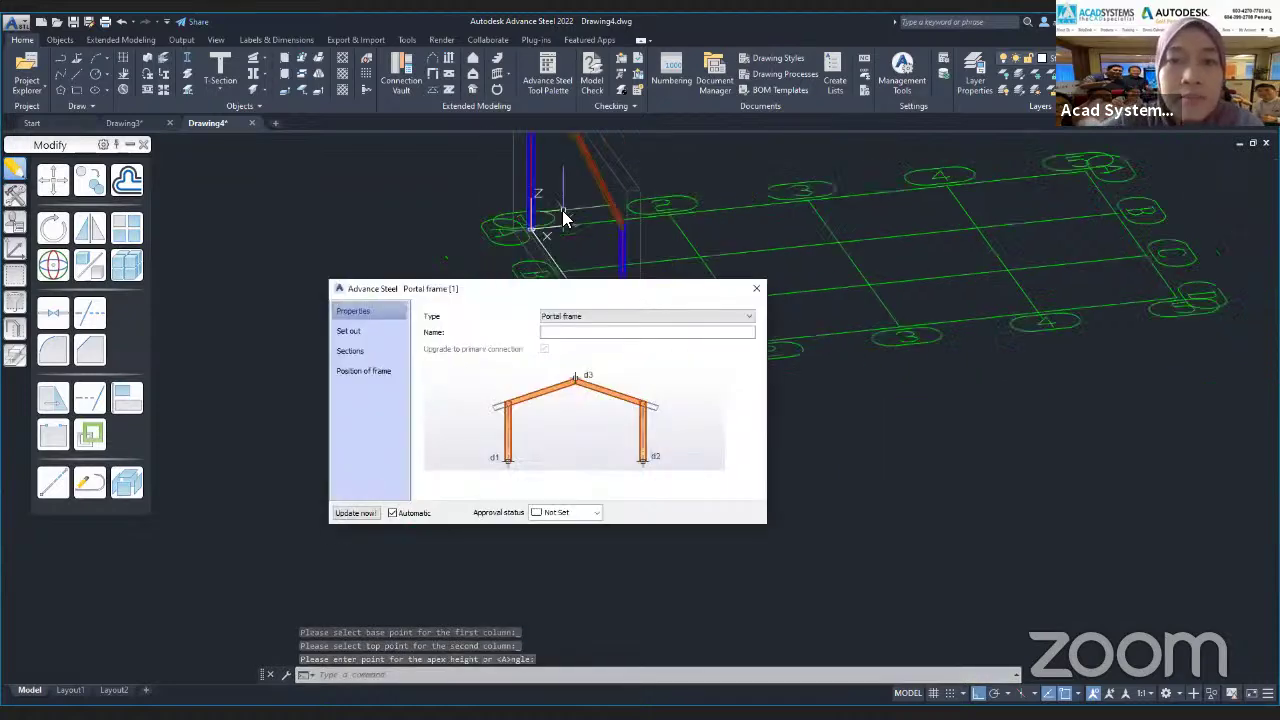
- Set the portal frame's roof slope 1 to 15 degrees in its set-out properties, and close its properties
left_click(362, 334)
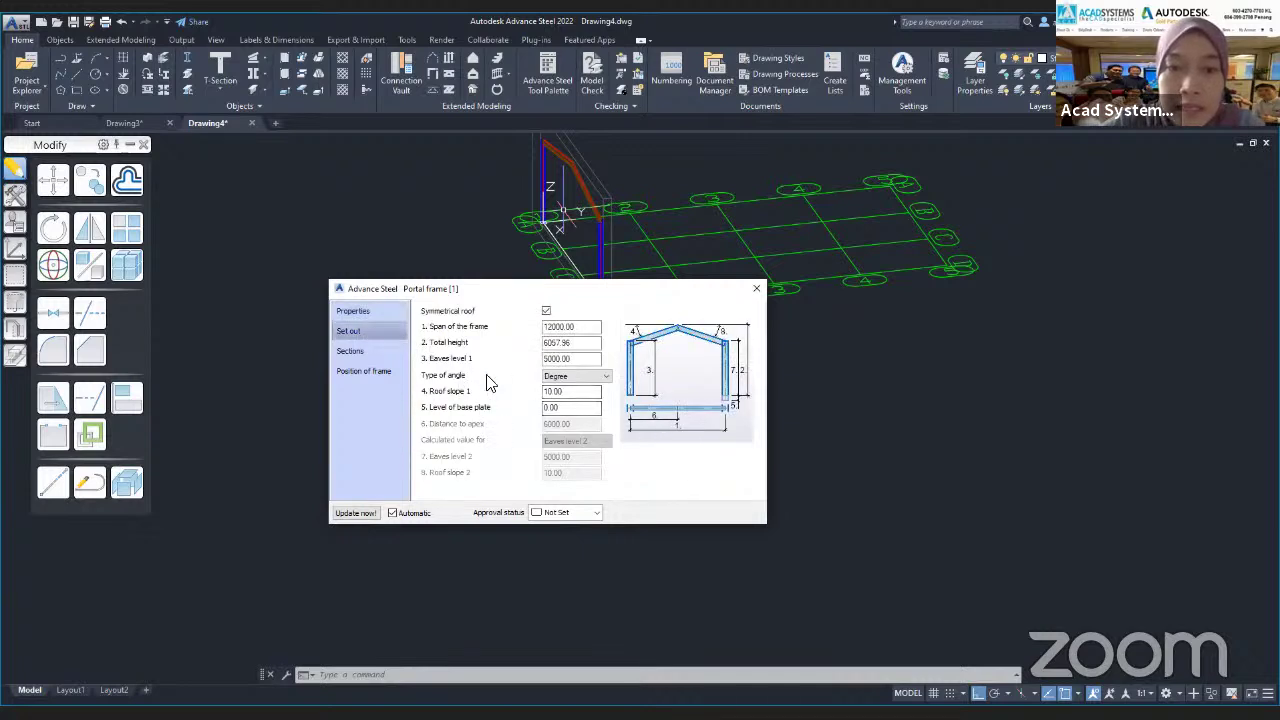
left_click_drag(586, 393, 467, 390)
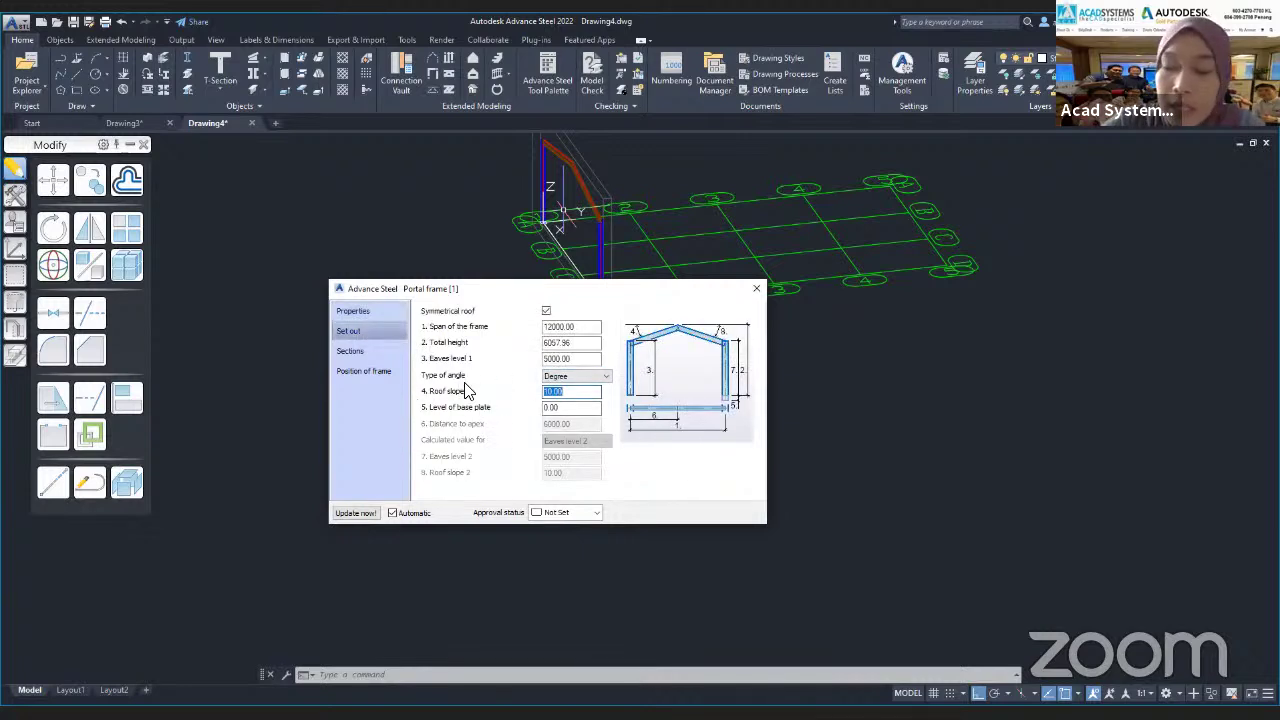
type("15")
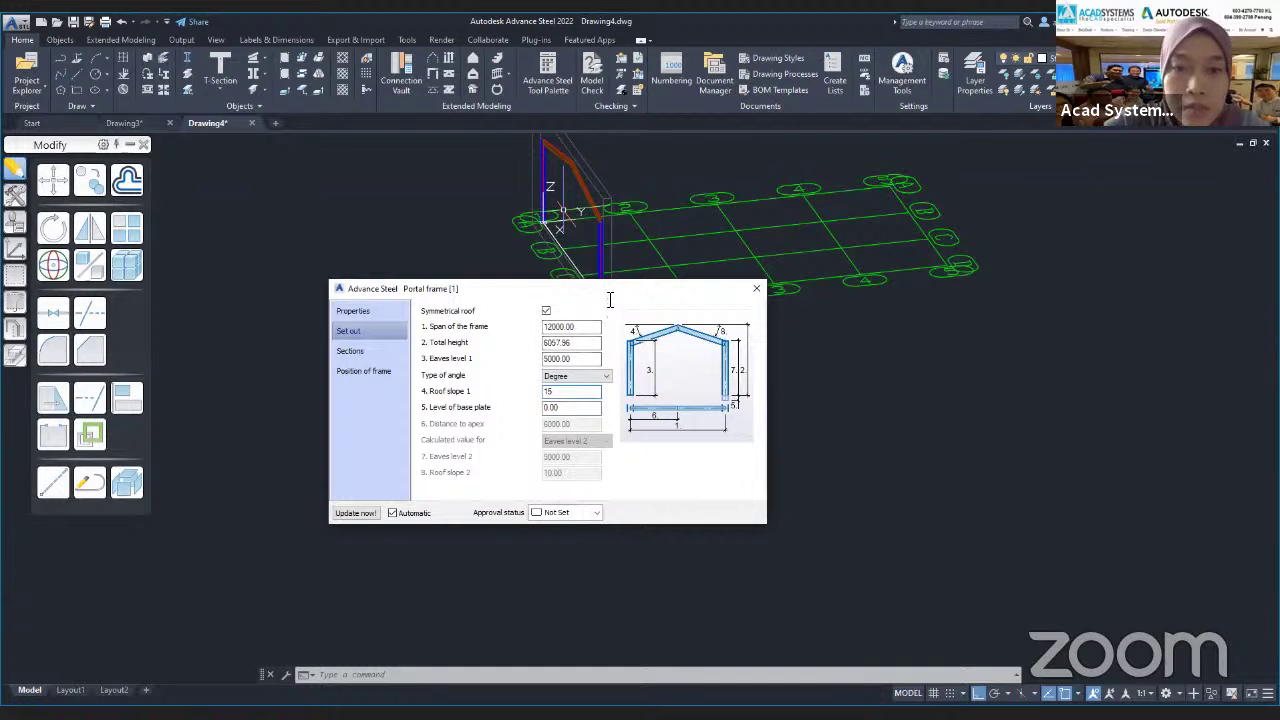
left_click(566, 380)
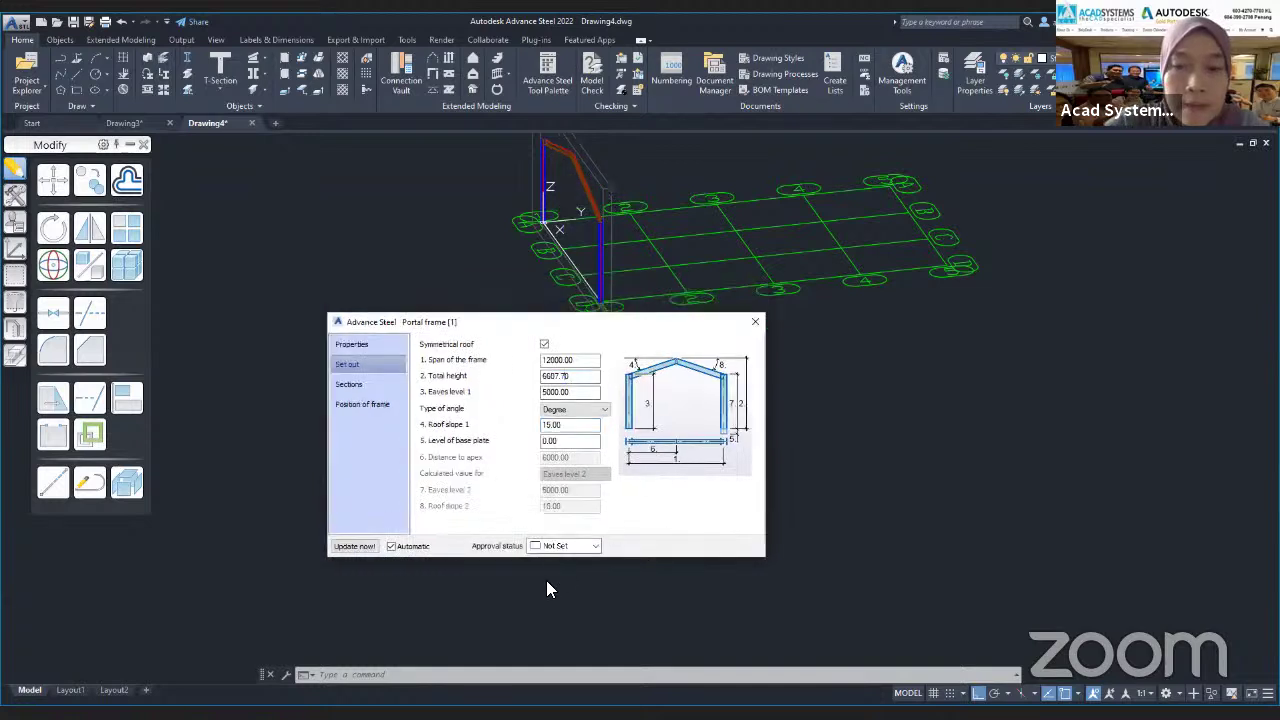
left_click(757, 322)
- Move the Modify tool palette lower to expose the viewport controls, and switch the model's visual style to Conceptual
middle_click_drag(643, 403, 711, 412)
middle_click_drag(446, 413, 600, 439)
scroll(858, 343, "down", 2)
middle_click_drag(833, 345, 730, 530)
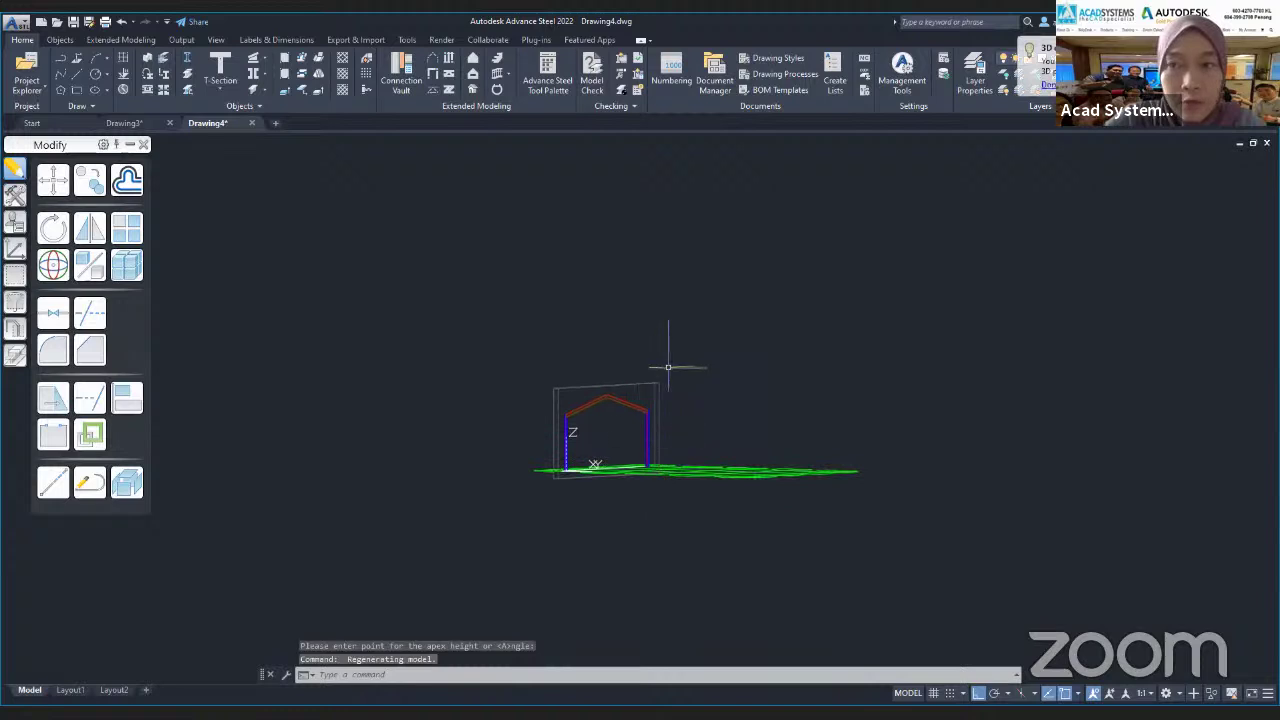
scroll(680, 398, "up", 4)
middle_click_drag(681, 397, 732, 542, "shift")
middle_click_drag(493, 424, 520, 338)
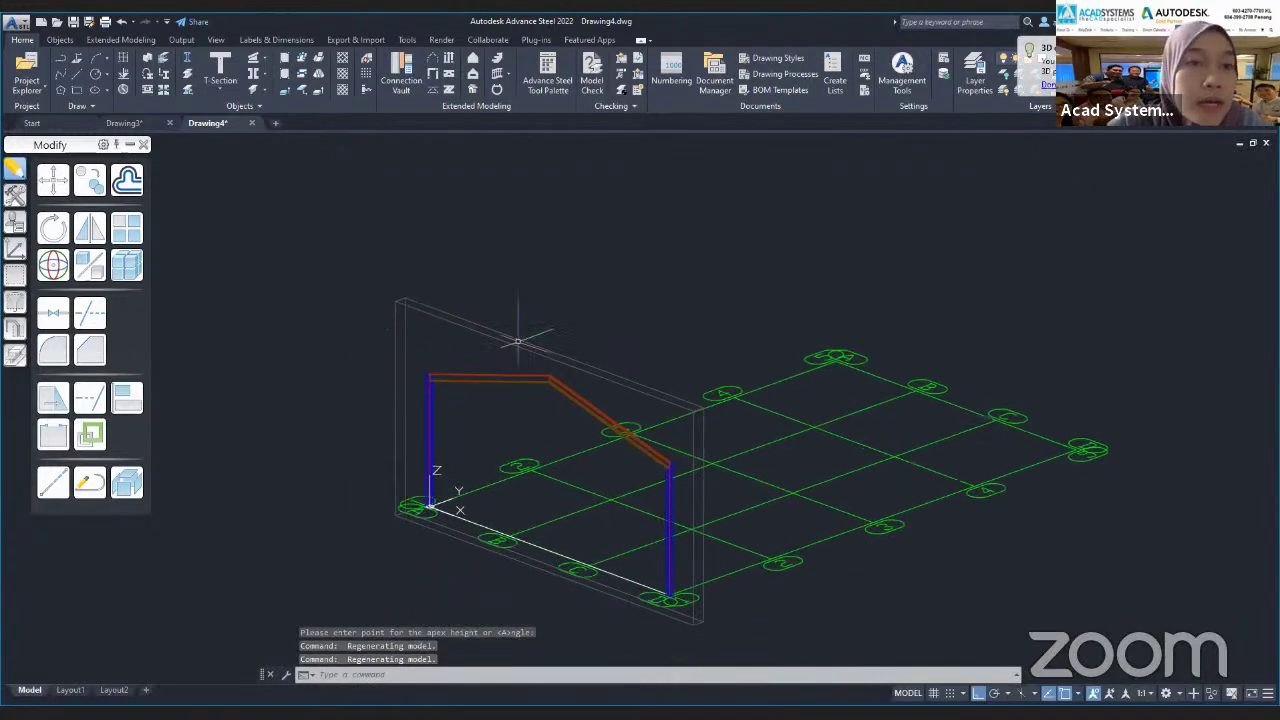
left_click_drag(45, 145, 45, 200)
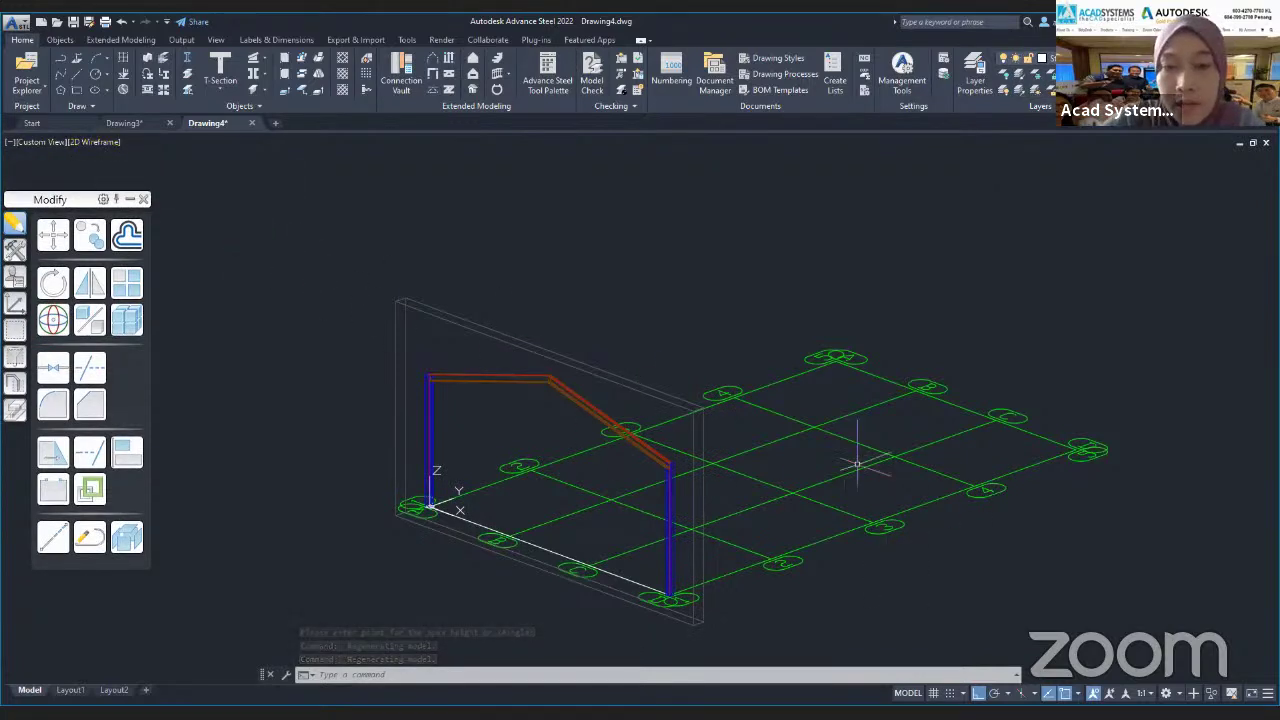
left_click(92, 141)
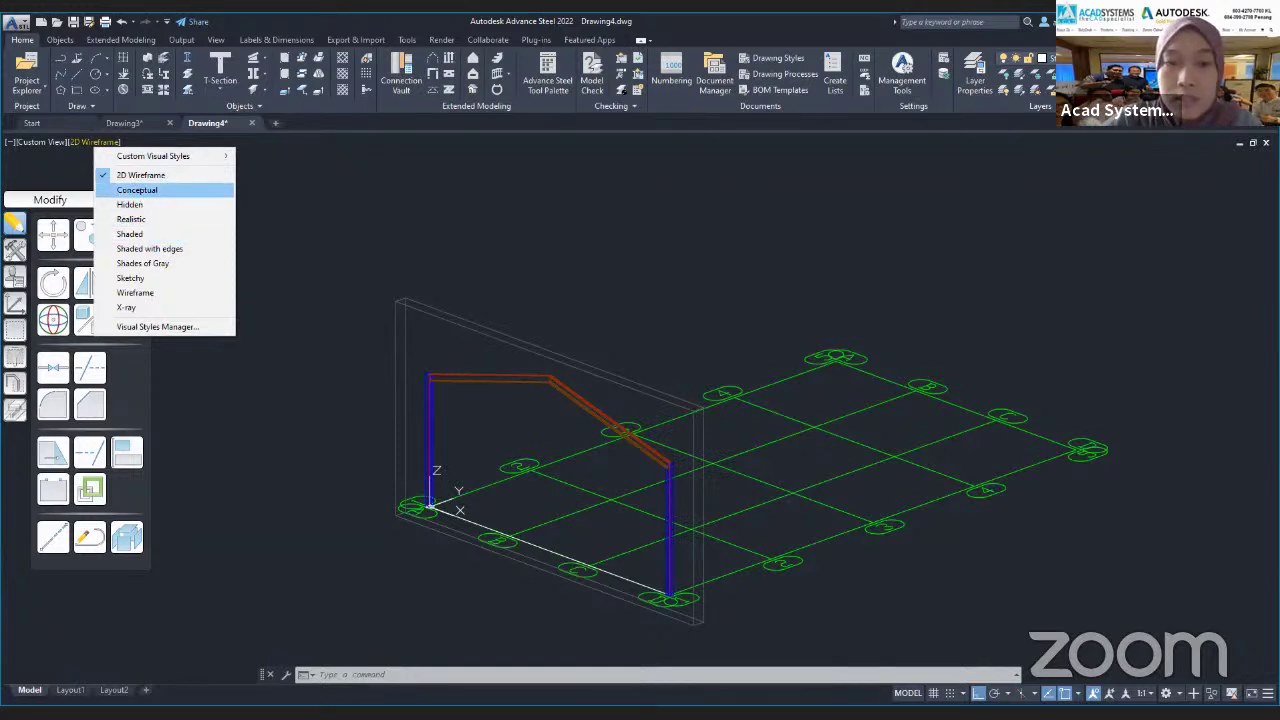
left_click(141, 192)
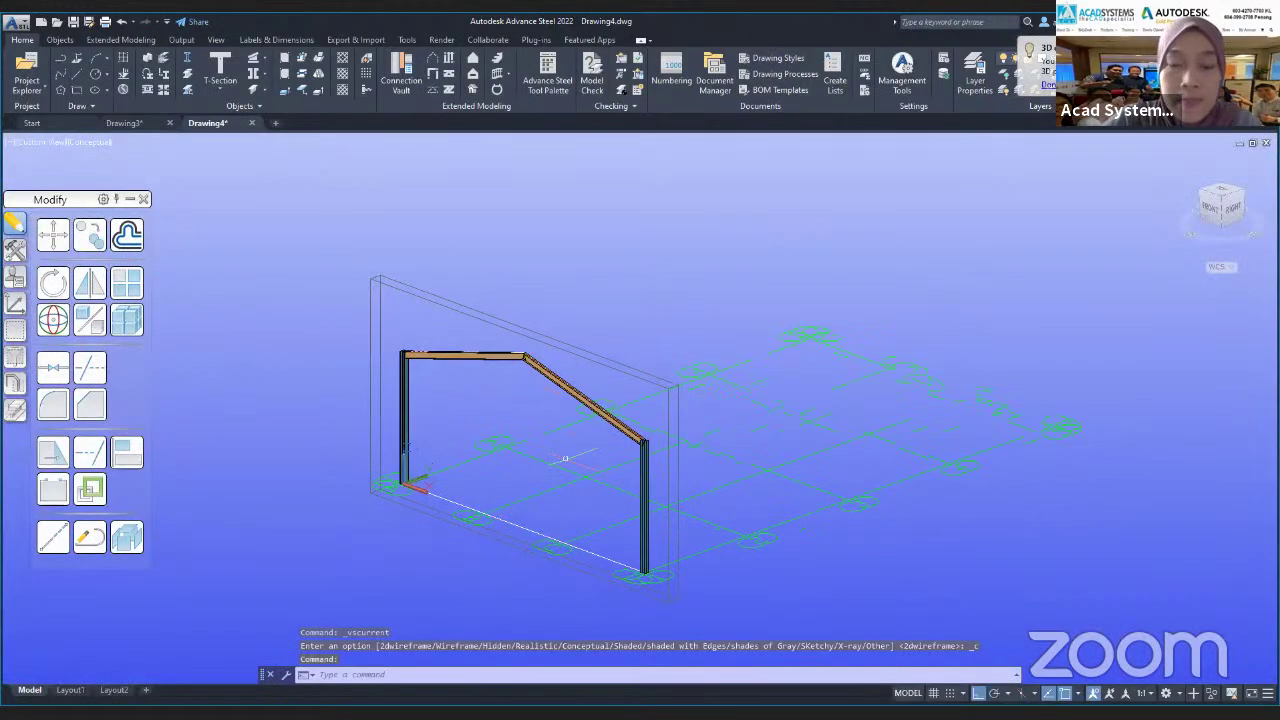
- Orbit the shaded model to face the portal frame from the front and centre it in the drawing area
scroll(565, 460, "up", 4)
middle_click_drag(655, 425, 651, 418, "shift")
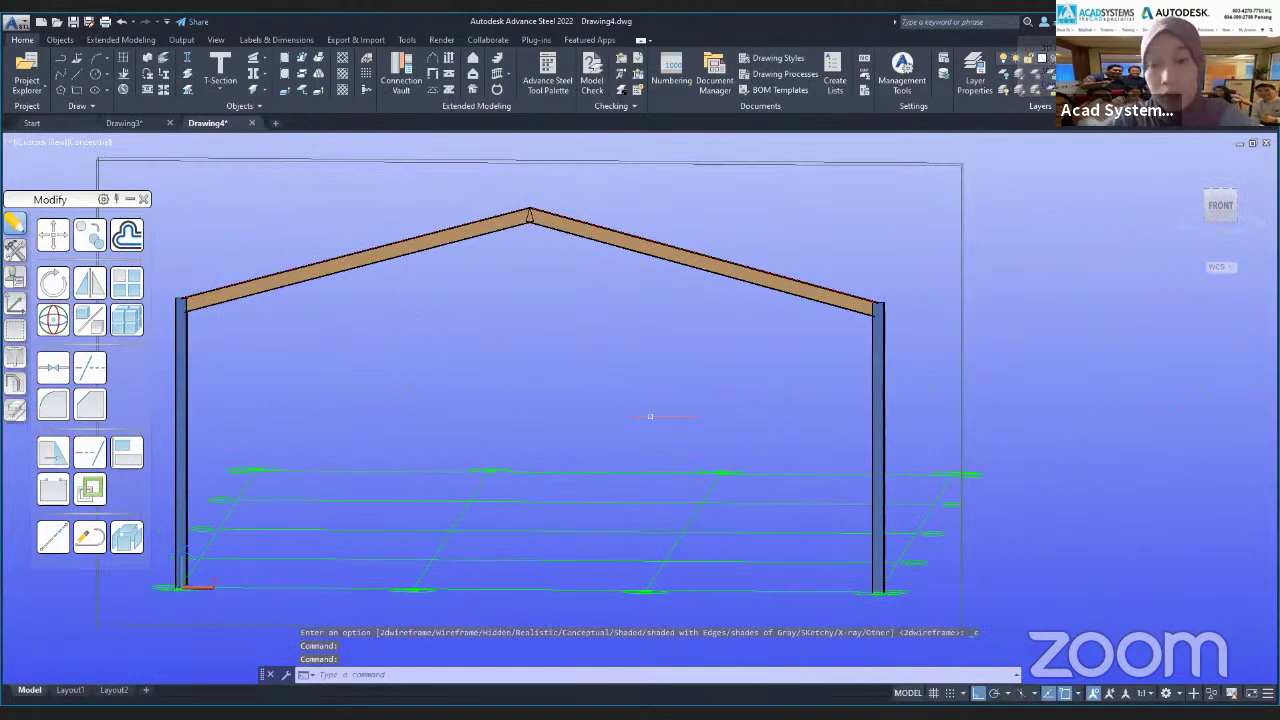
middle_click_drag(482, 470, 640, 415)
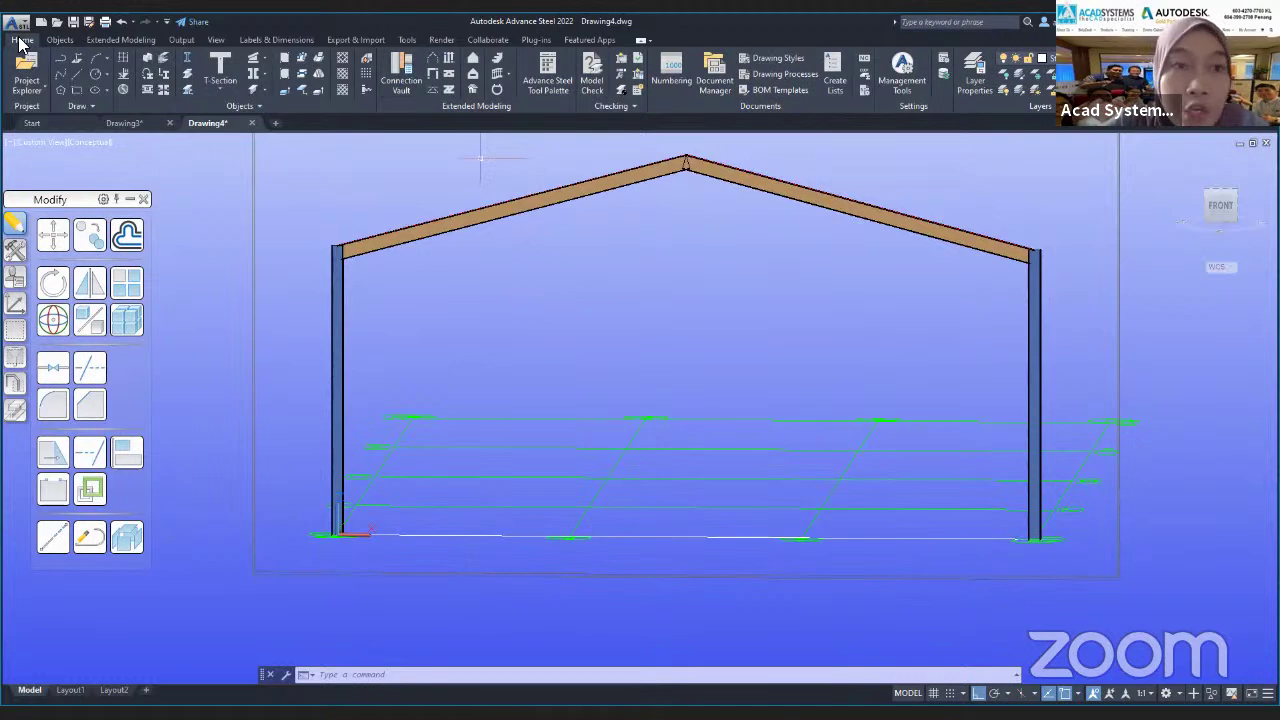
- Open the Connection Vault, look through its Plates at beam category, and return to the Favorites category
left_click(403, 80)
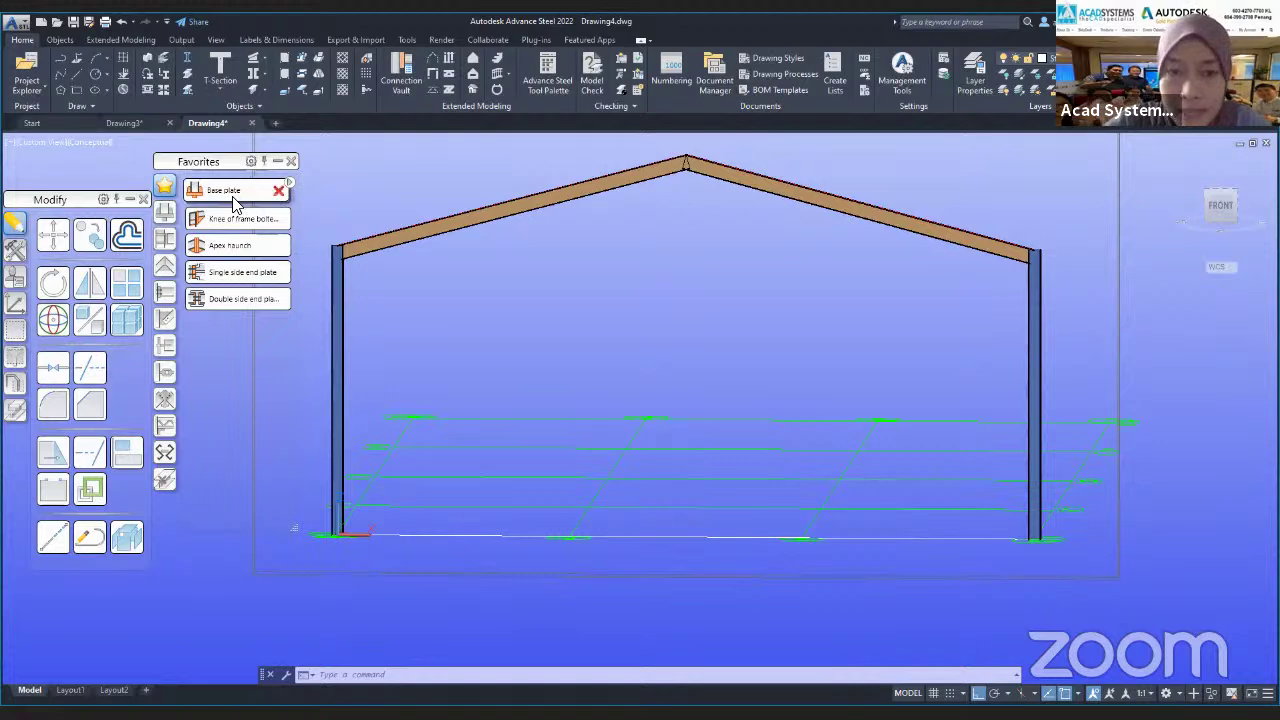
left_click(166, 215)
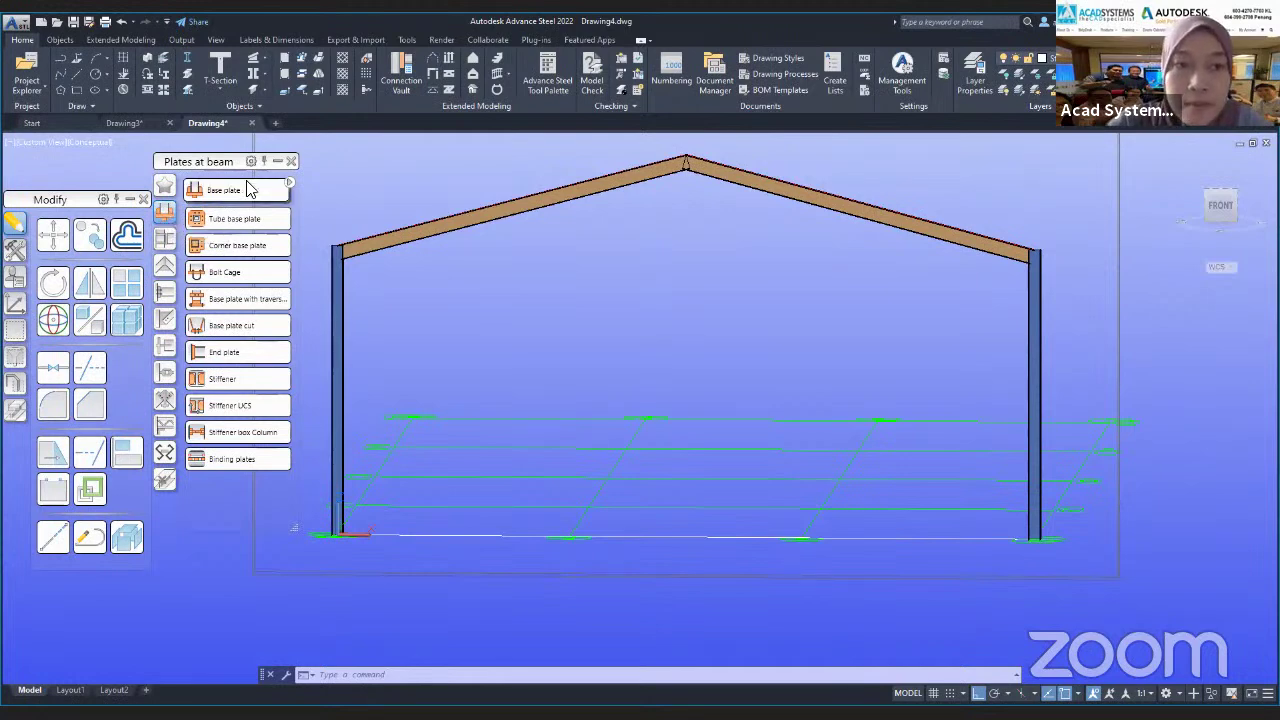
left_click(165, 189)
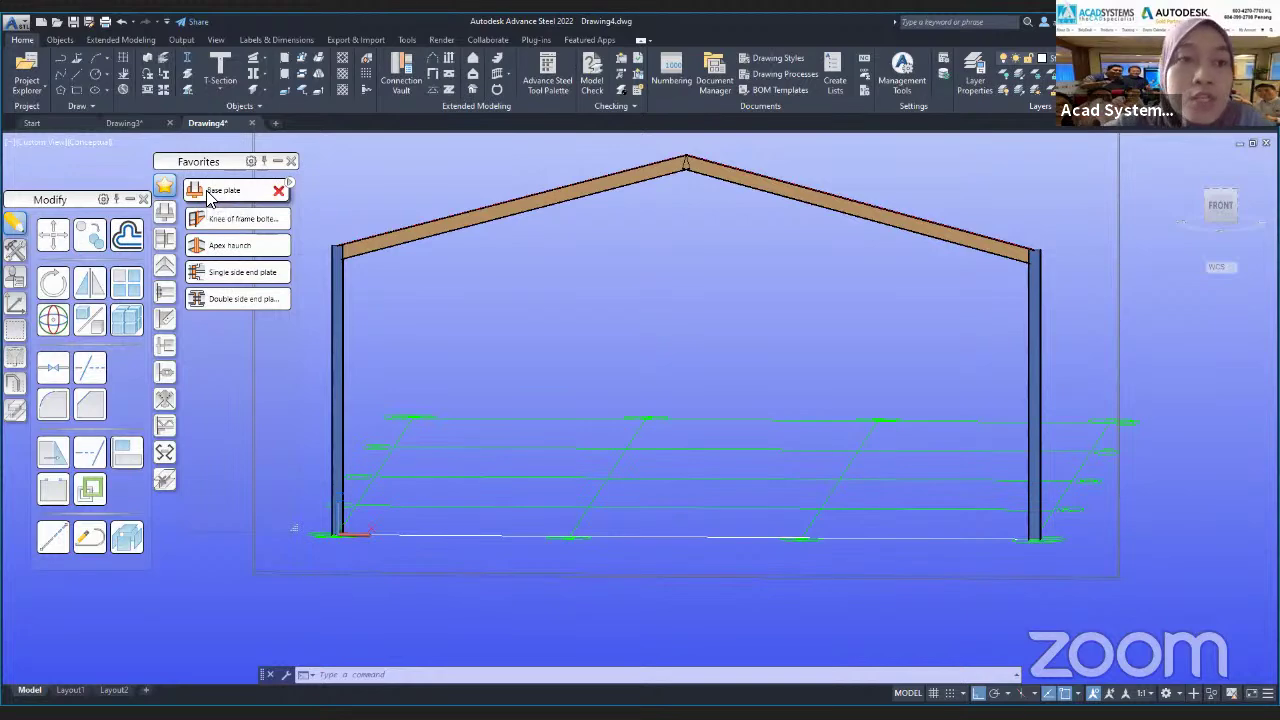
left_click(210, 192)
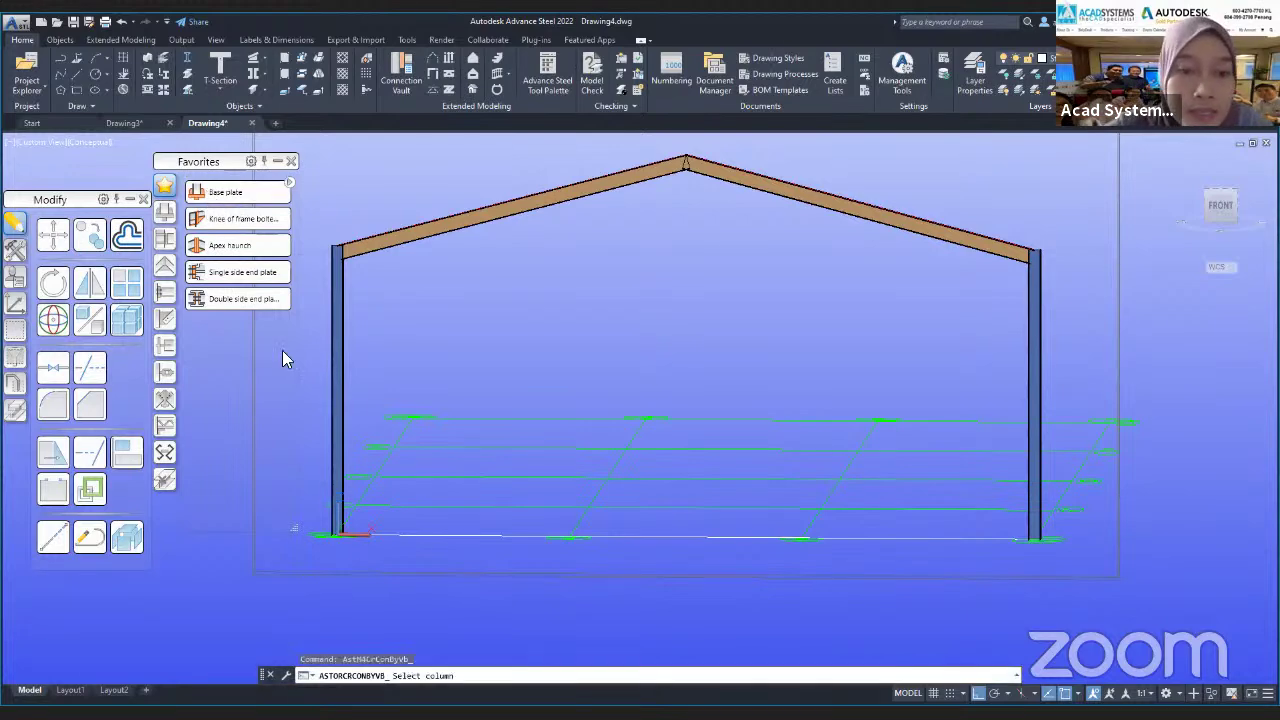
scroll(270, 440, "up", 5)
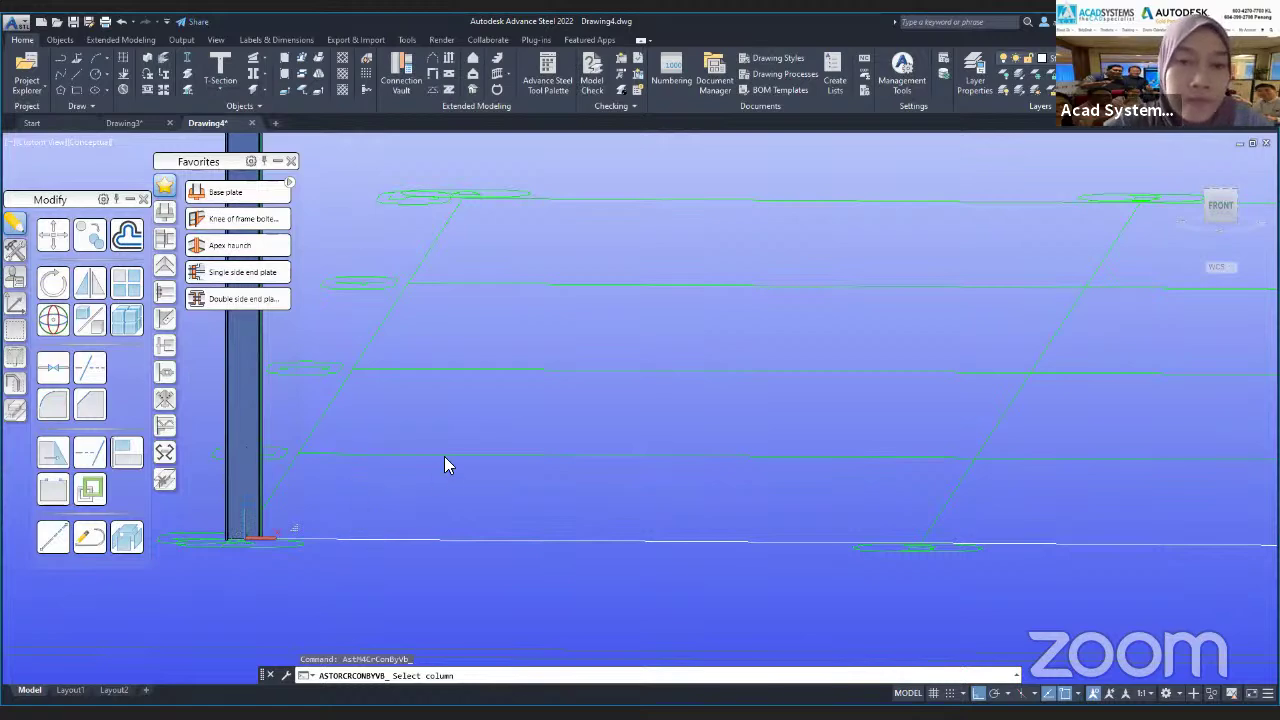
scroll(444, 456, "down", 3)
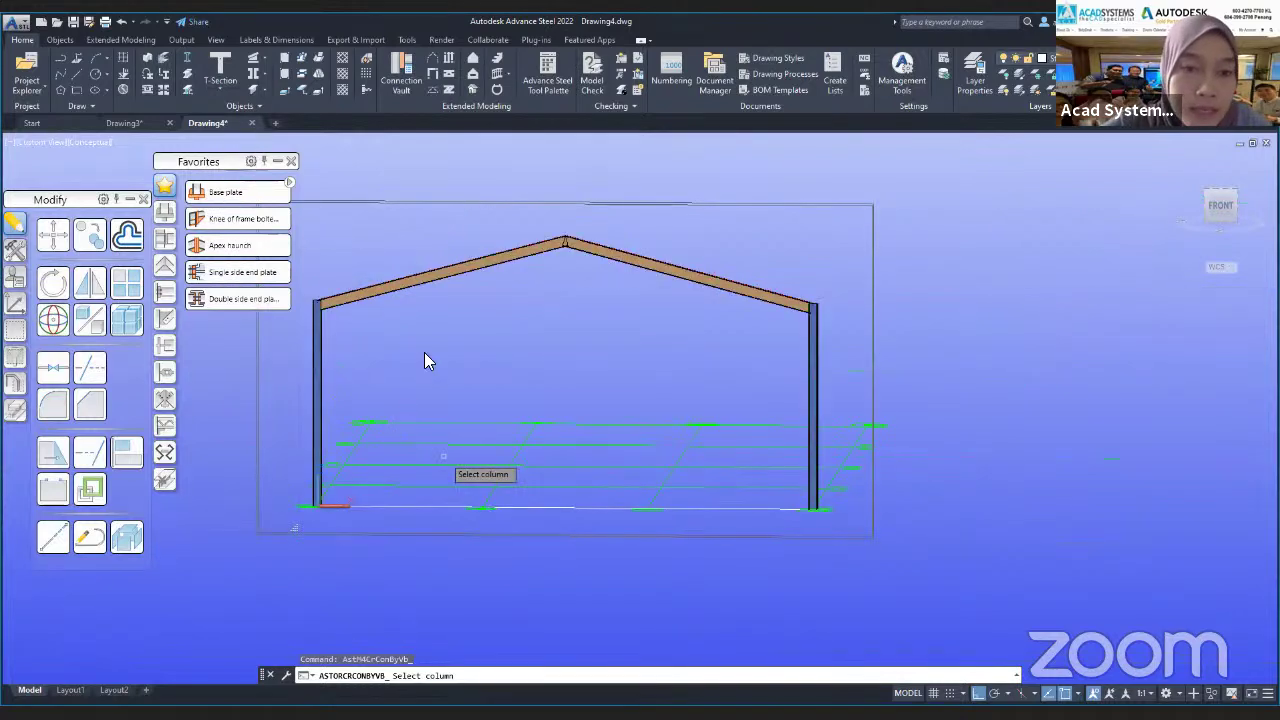
key("Escape")
key("Escape")
key("Escape")
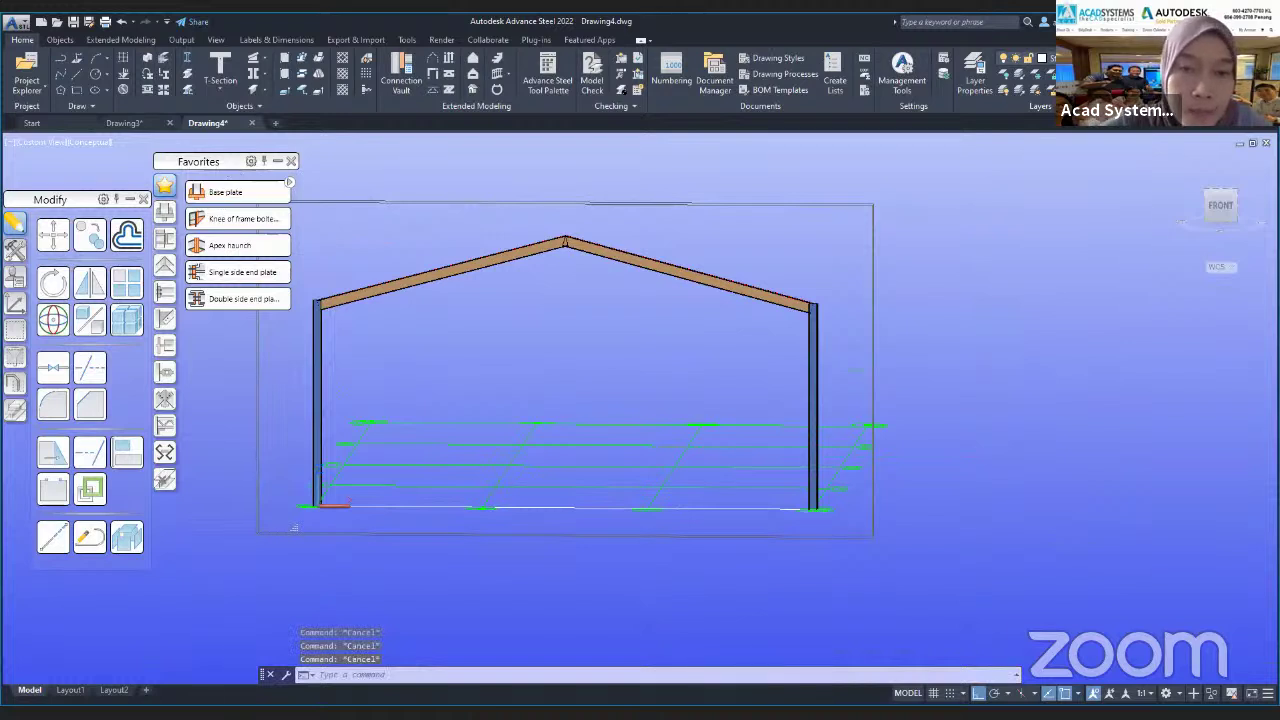
- Try to insert a base plate on the frame column at grid intersection A1
middle_click_drag(400, 270, 515, 287)
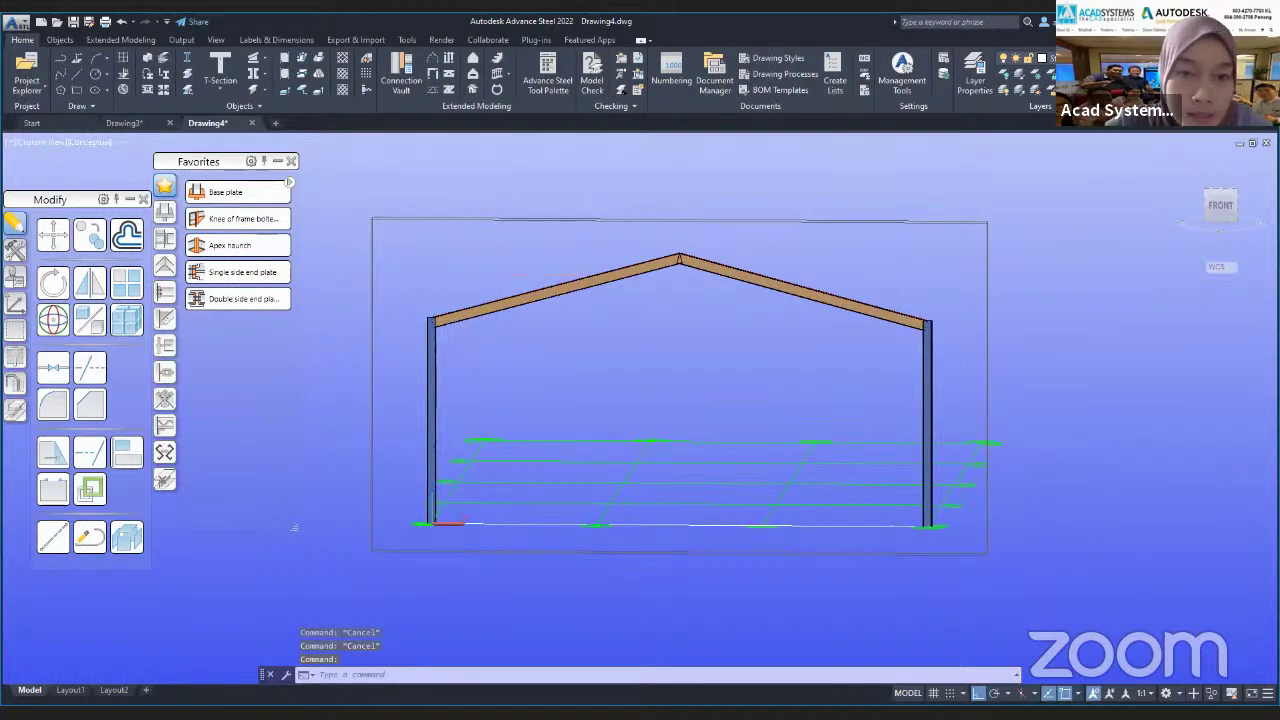
key("Return")
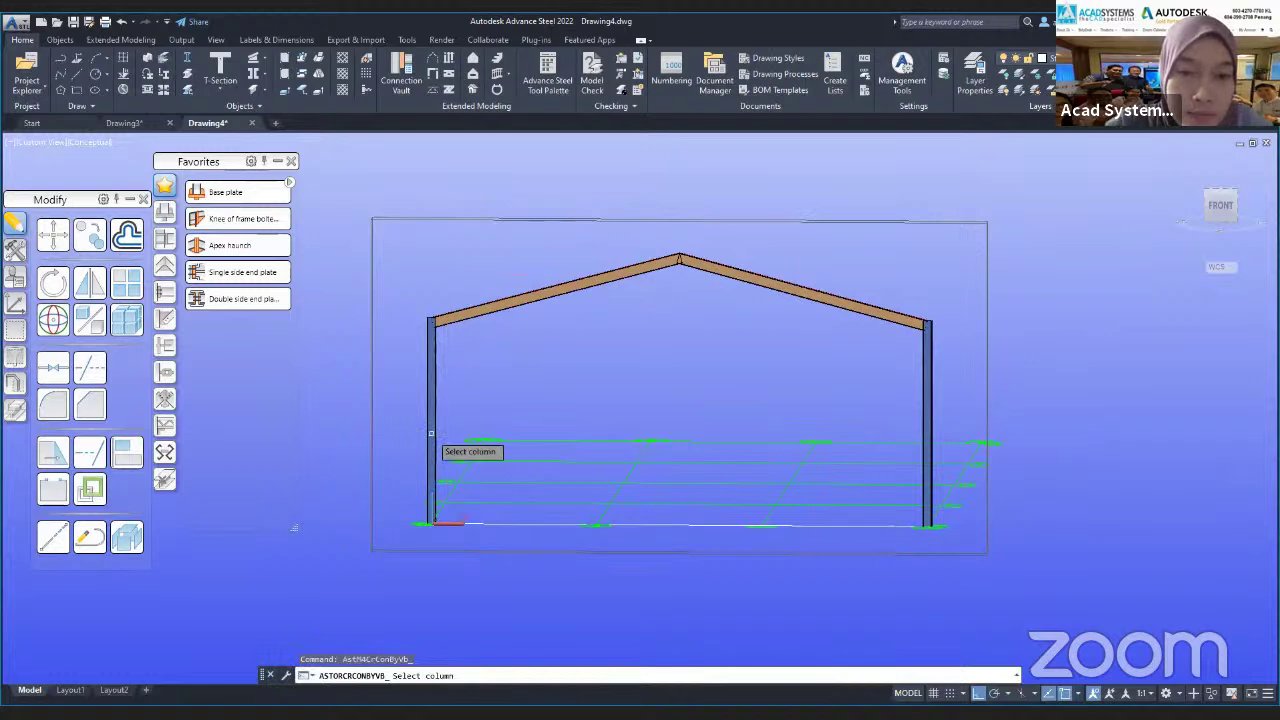
left_click(431, 433)
scroll(431, 440, "up", 6)
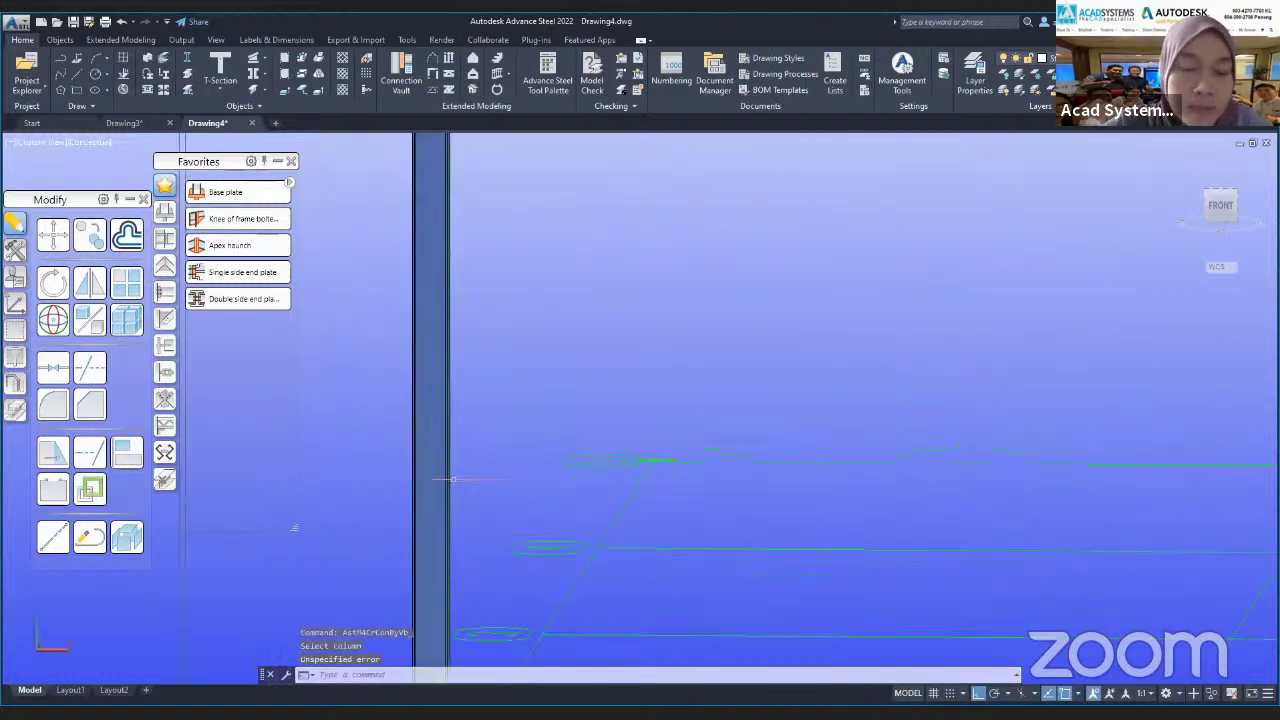
key("Escape")
key("Escape")
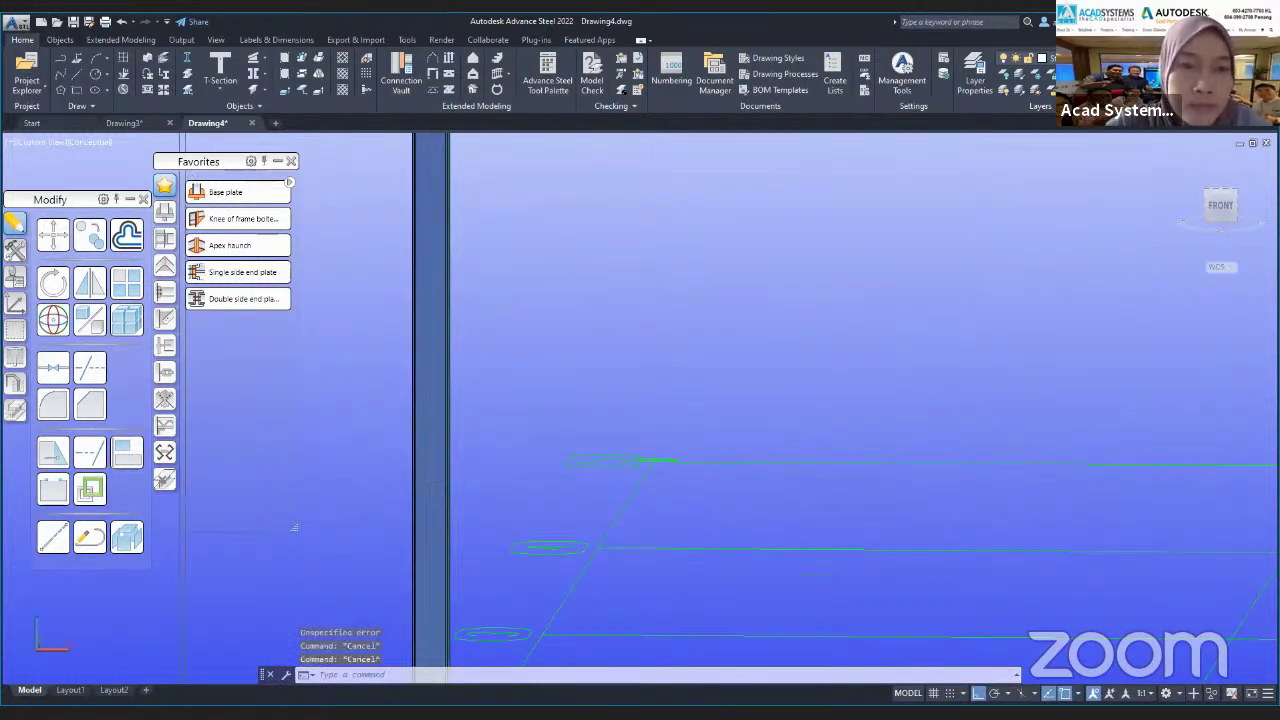
- Insert a base plate on the frame column at grid intersection A1, without selecting an additional concrete object
key("Return")
left_click(444, 474)
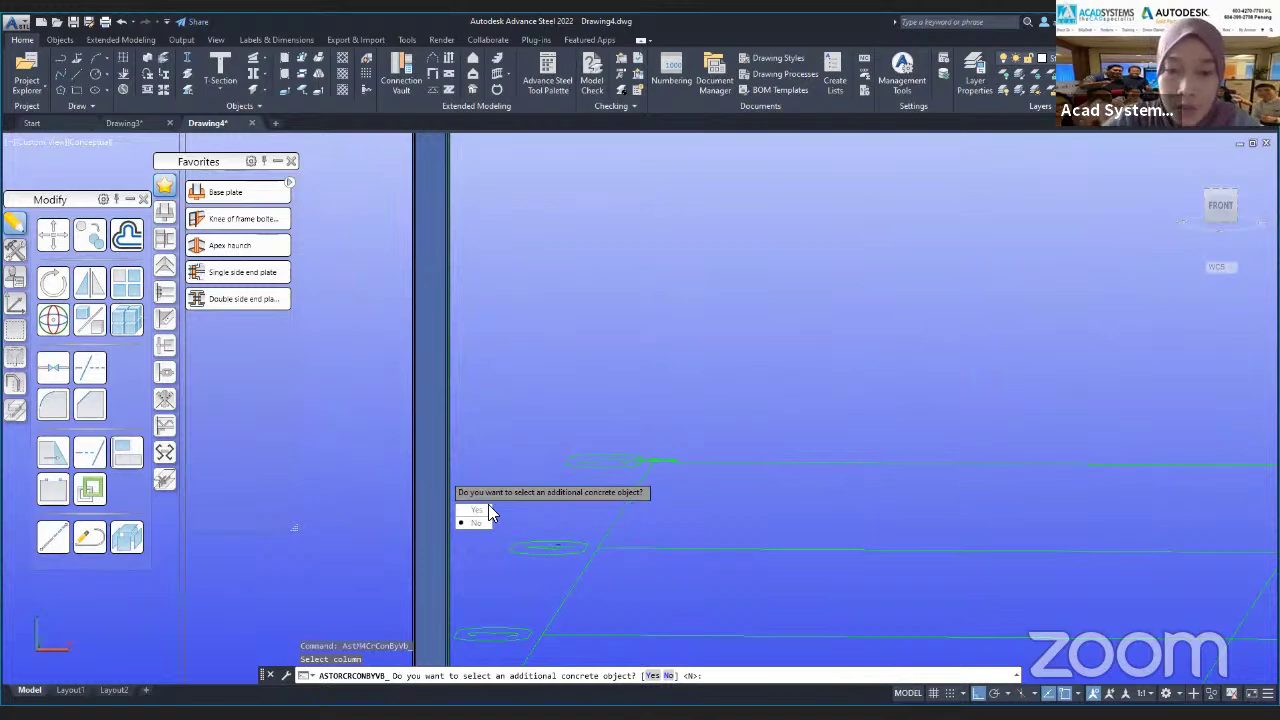
scroll(495, 526, "down", 3)
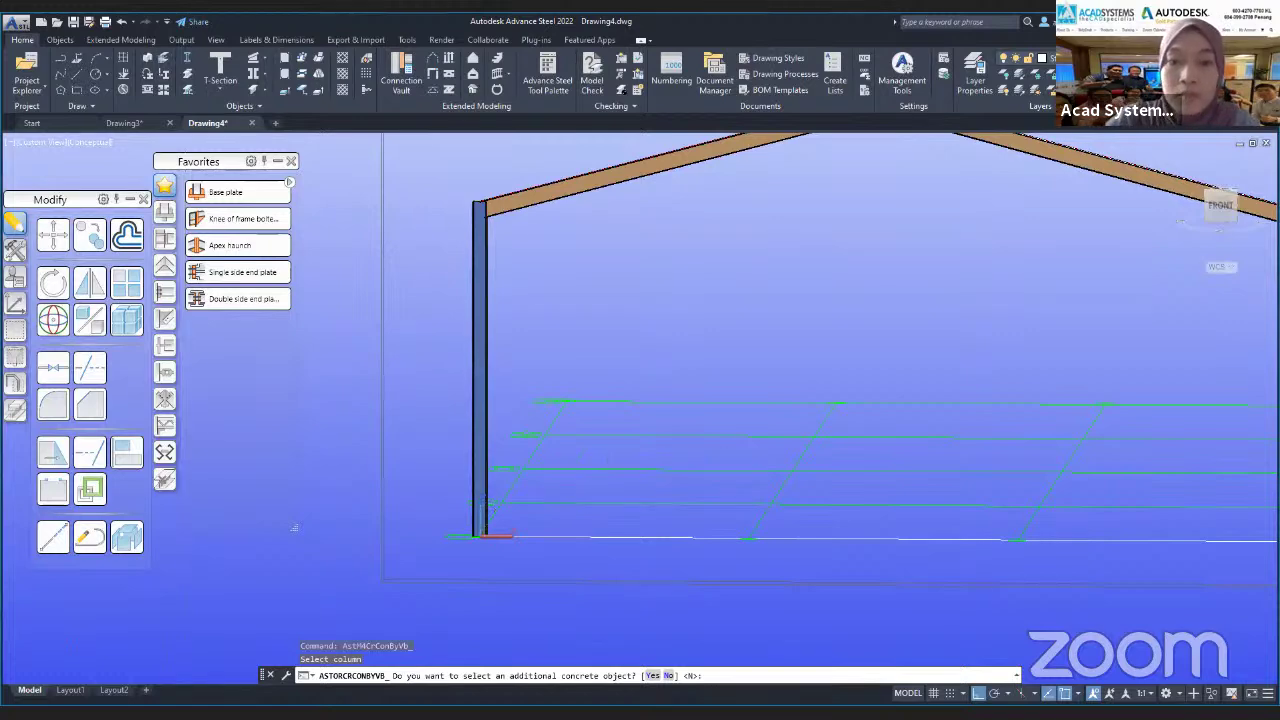
key("Return")
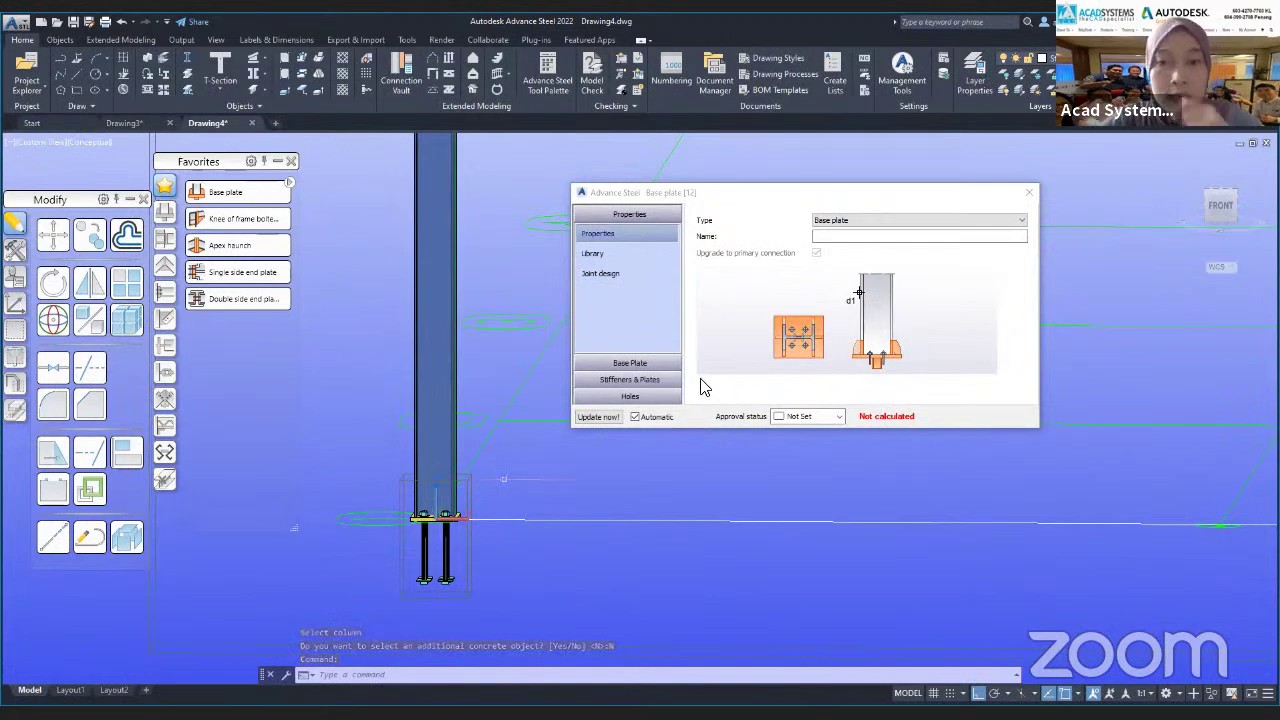
- Examine the base plate's layout settings and the other base plate property categories, and close its properties
left_click(641, 364)
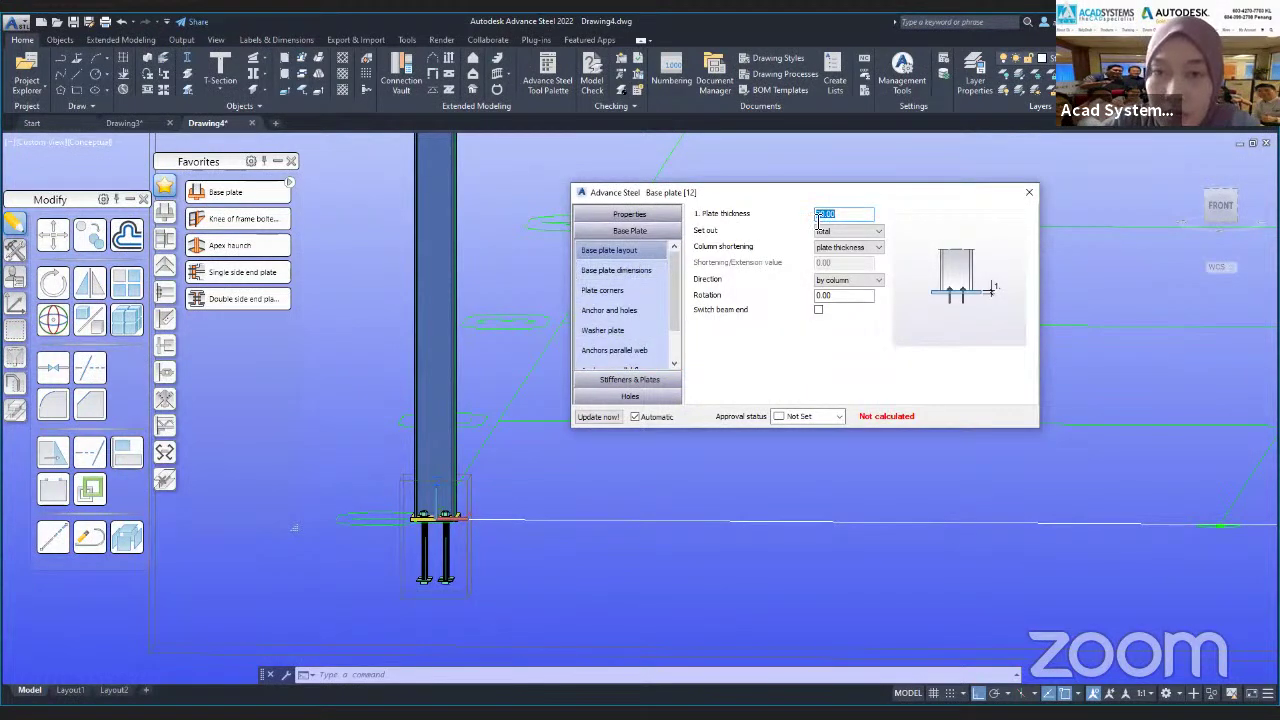
scroll(622, 336, "down", 2)
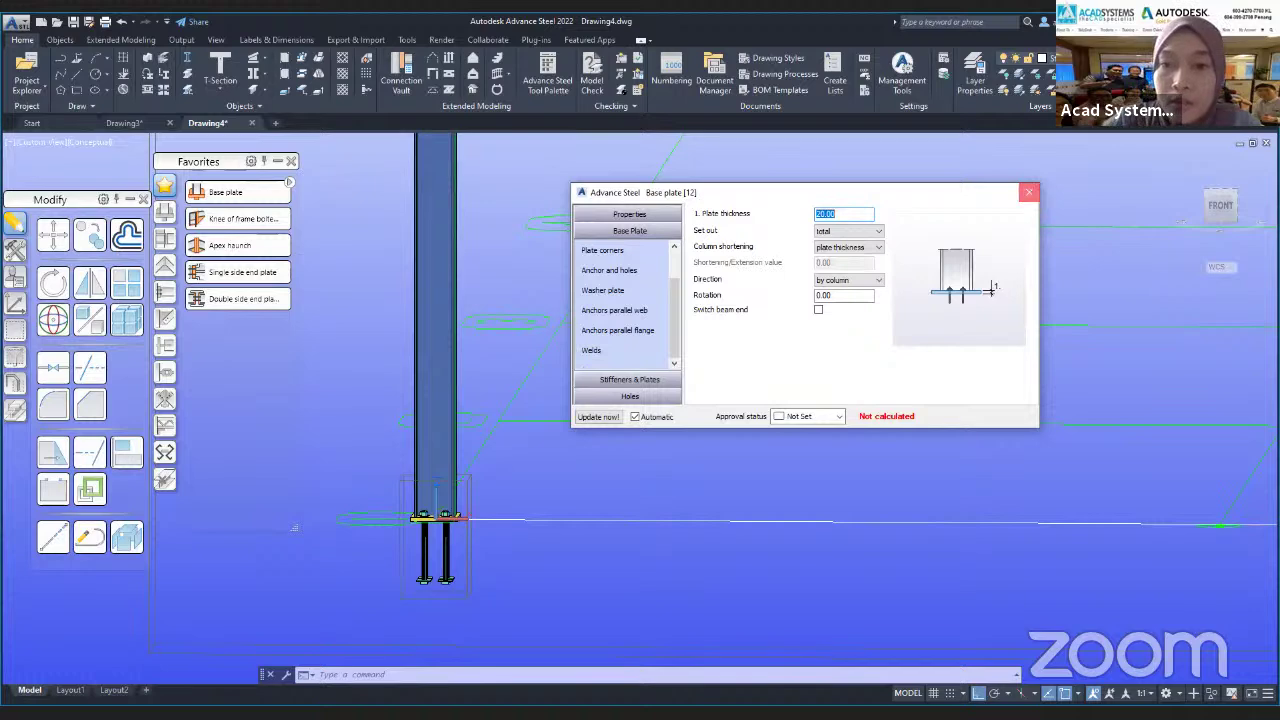
left_click(1030, 190)
scroll(600, 531, "down", 2)
scroll(463, 552, "down", 4)
middle_click_drag(701, 556, 611, 547)
key("Escape")
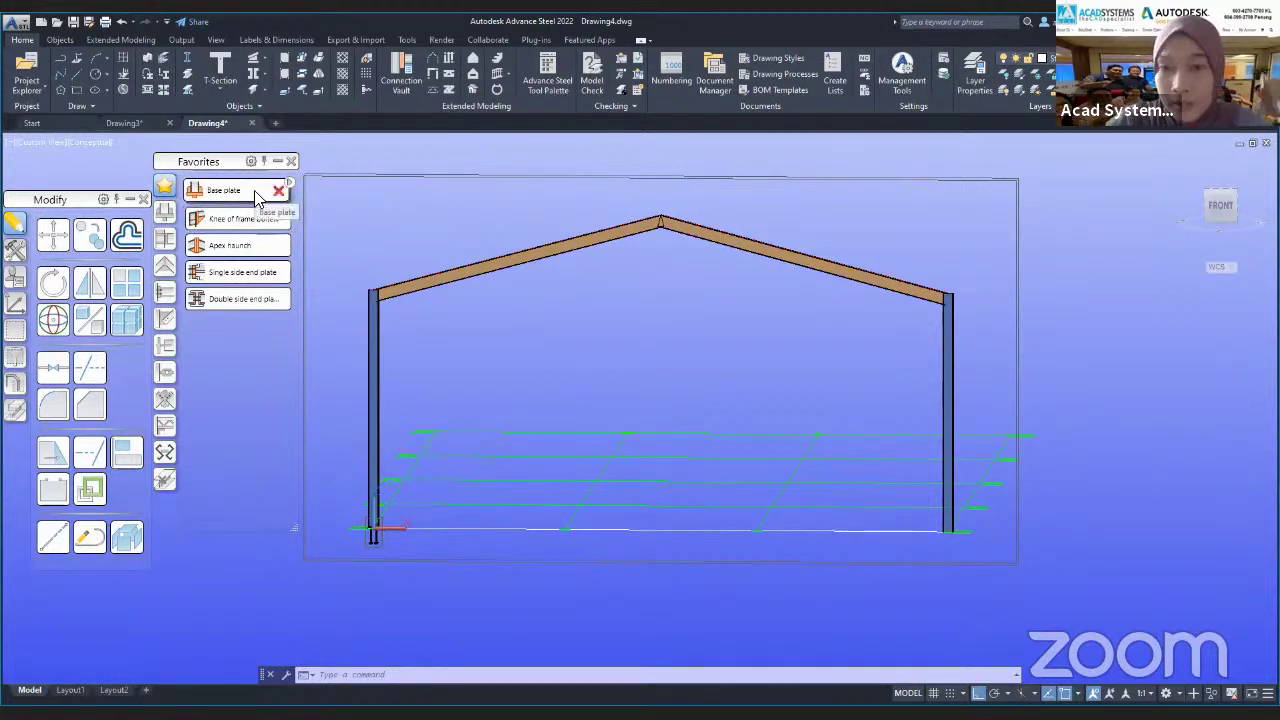
- Propagate the base plate joint from the column at A1 to the portal frame's other column
scroll(375, 527, "up", 5)
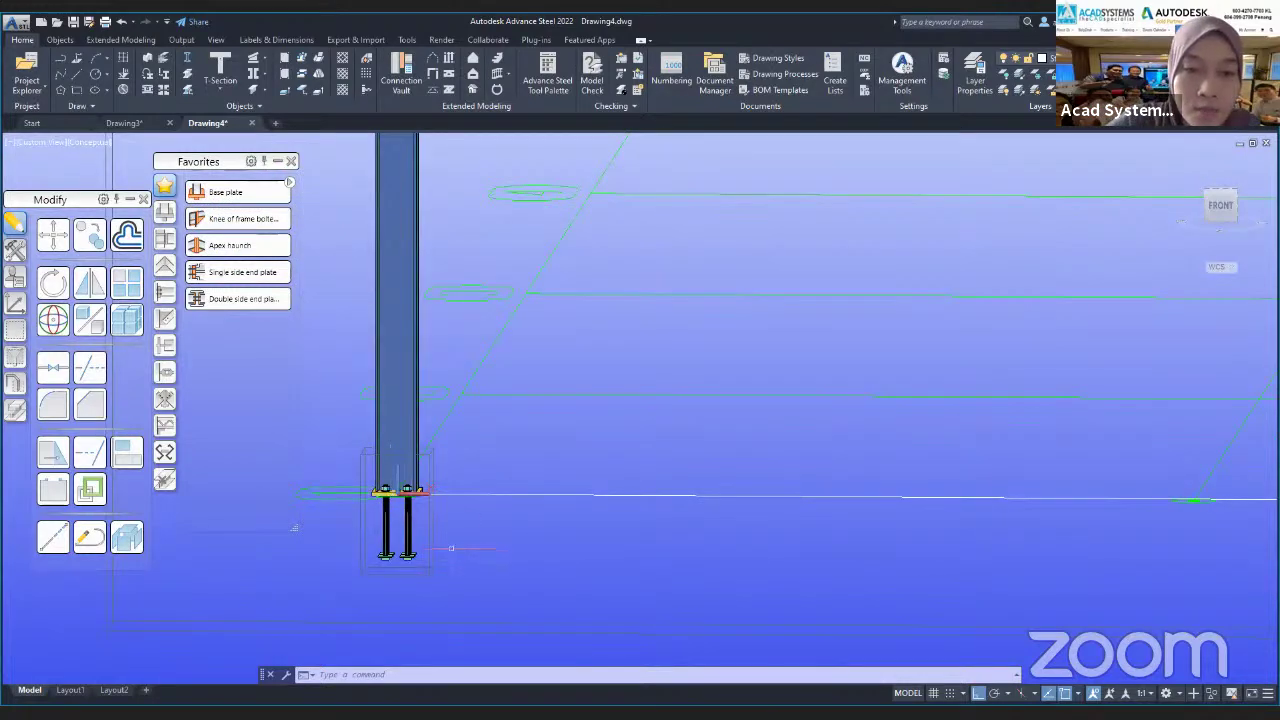
left_click(397, 468)
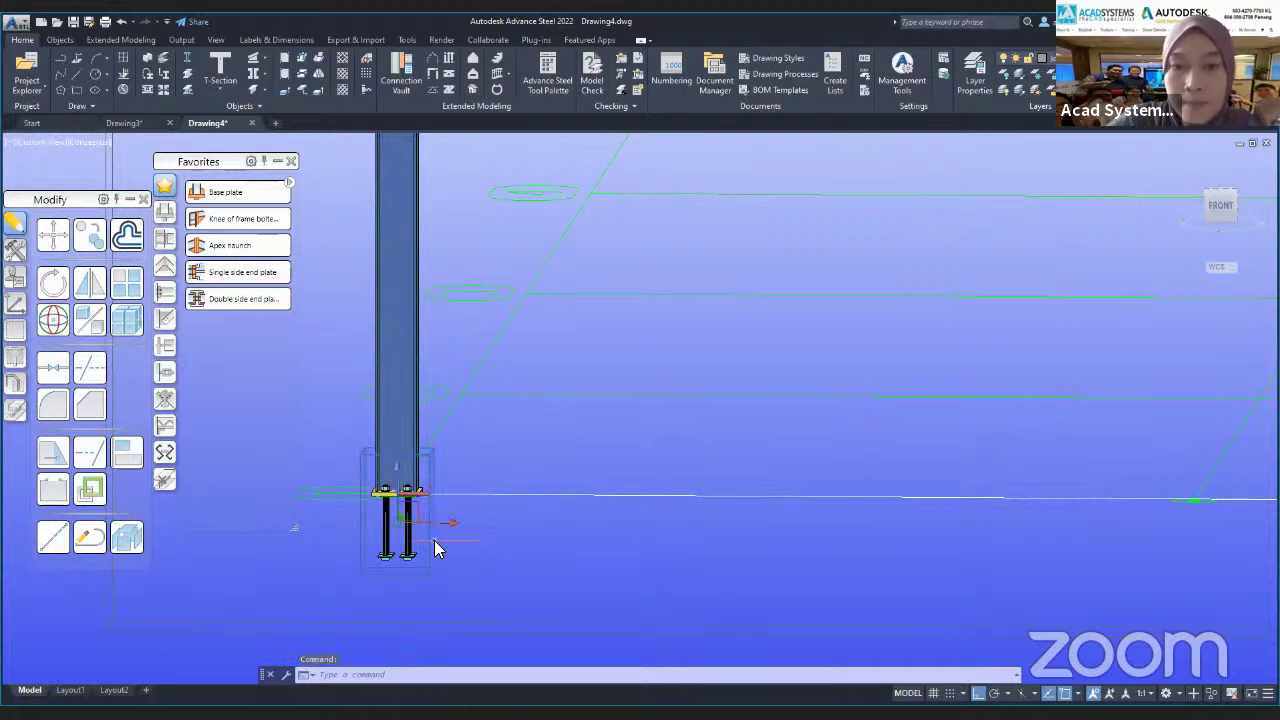
right_click(505, 348)
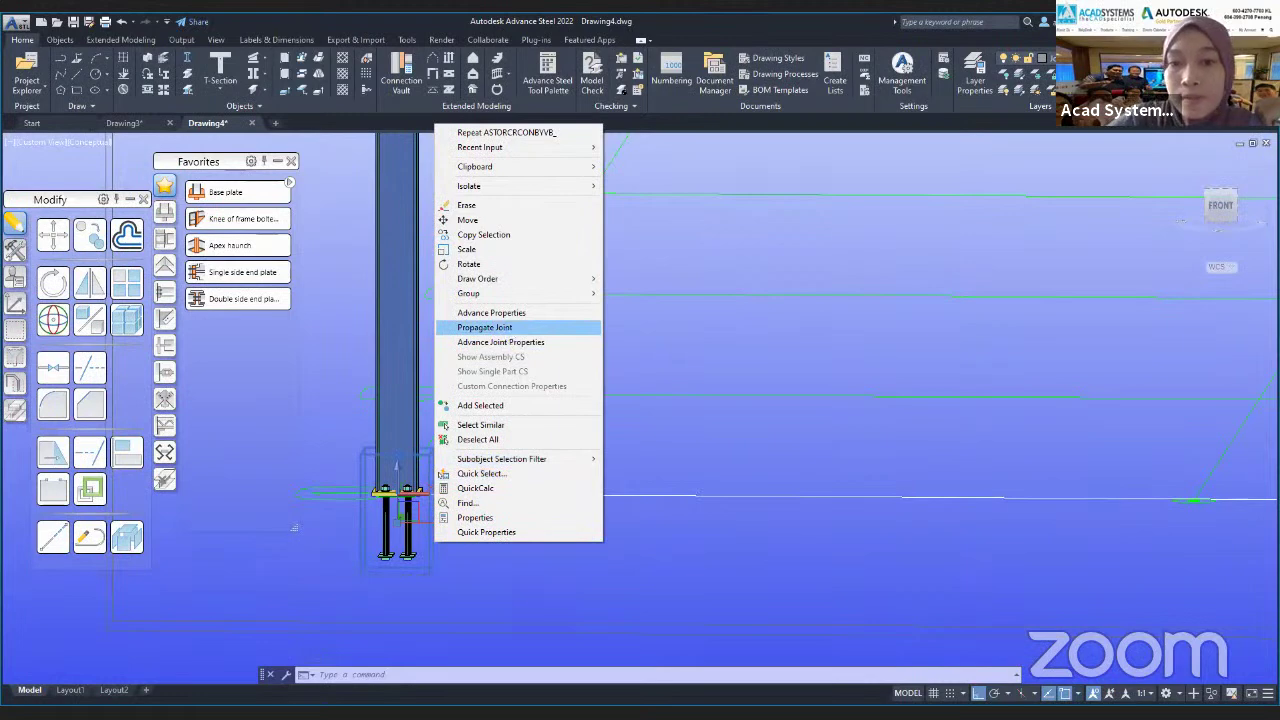
left_click(485, 327)
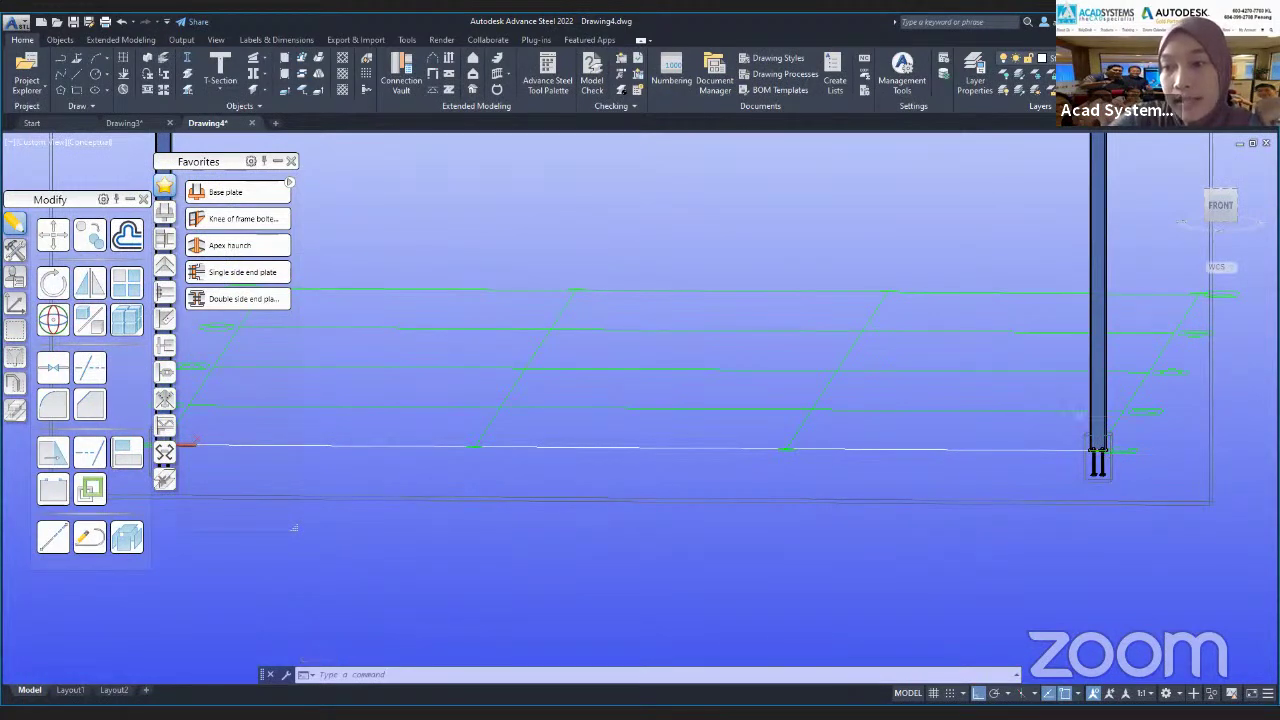
scroll(1098, 460, "down", 4)
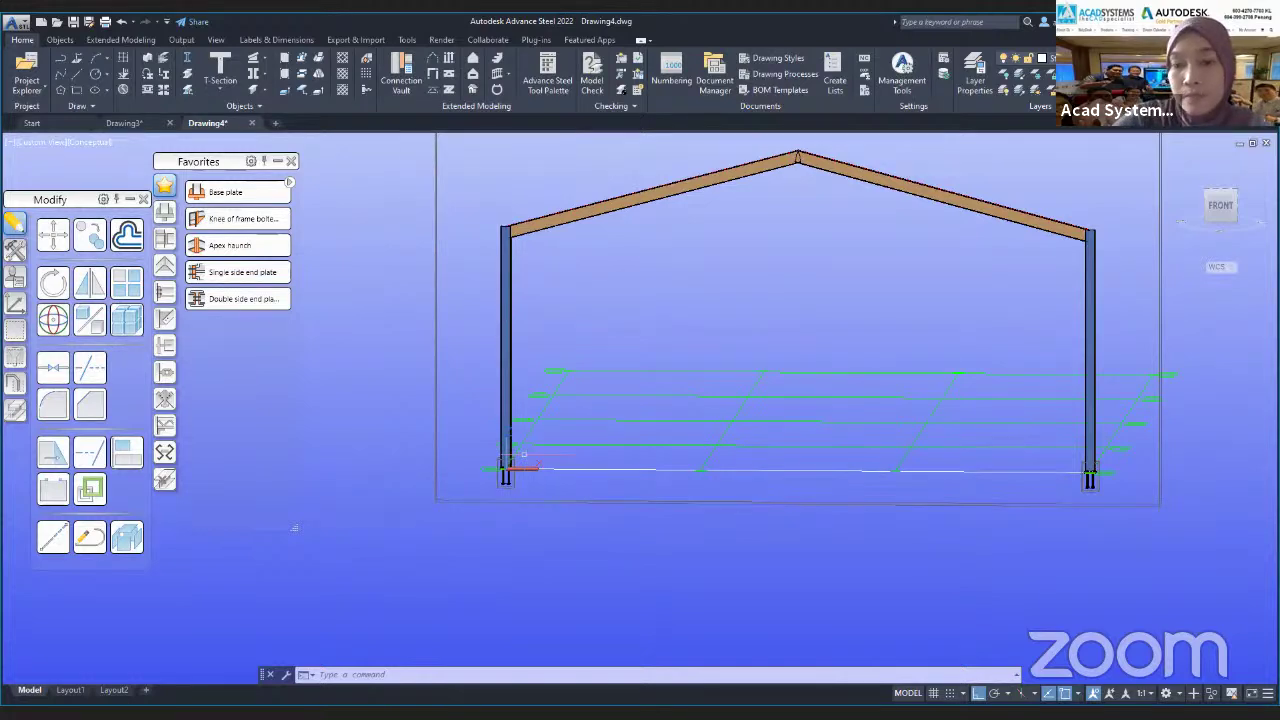
scroll(510, 468, "up", 6)
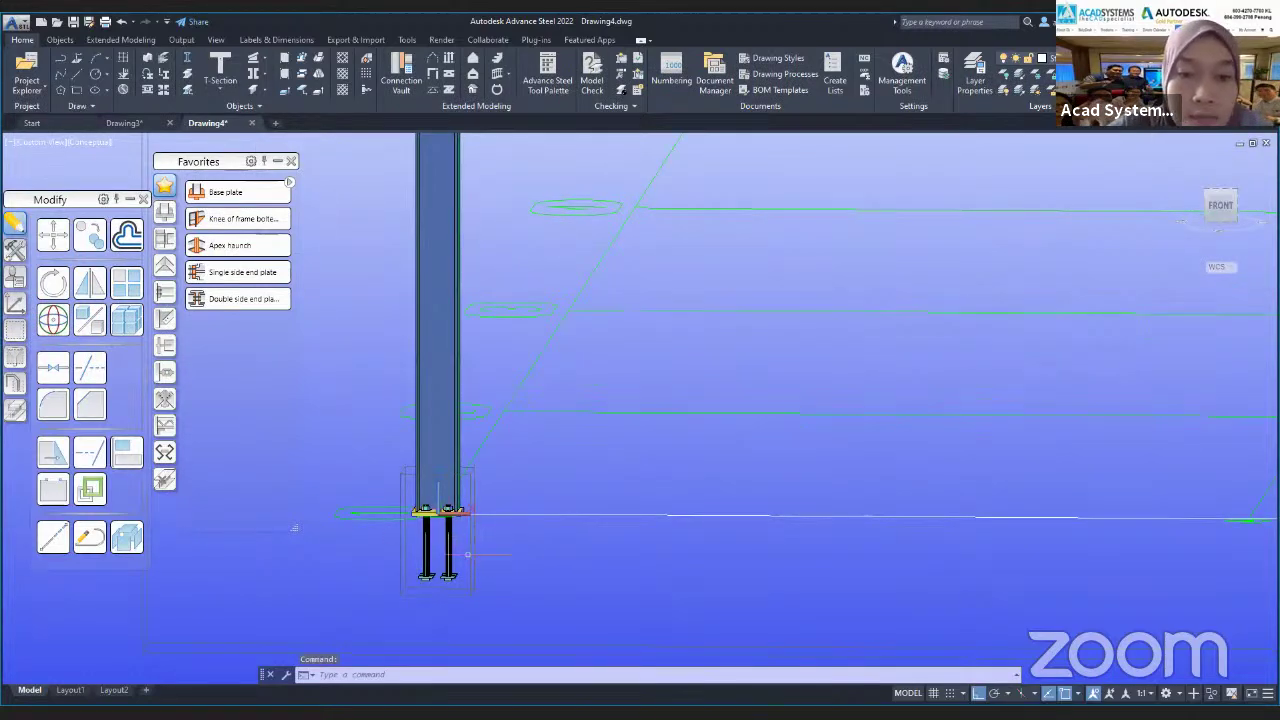
scroll(520, 346, "down", 5)
middle_click_drag(483, 548, 483, 556)
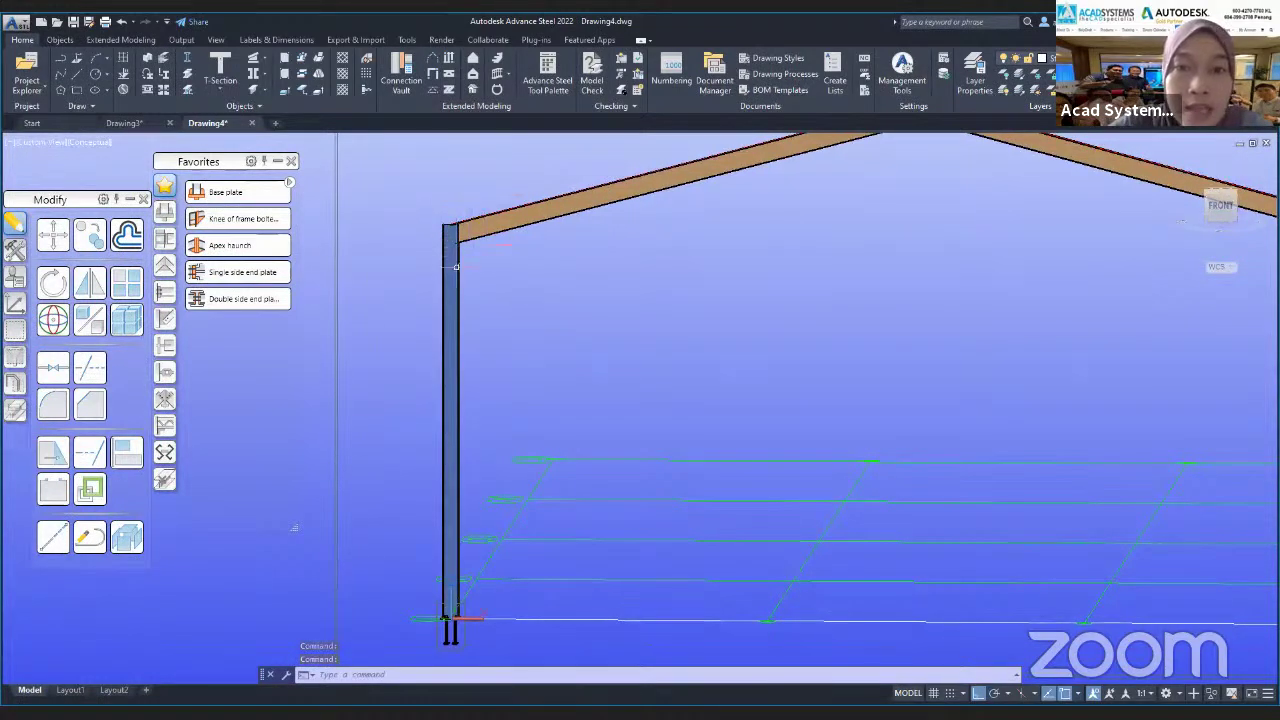
- Insert a bolted knee of frame with haunch between the frame column at grid intersection A1 and its adjoining rafter
left_click(240, 217)
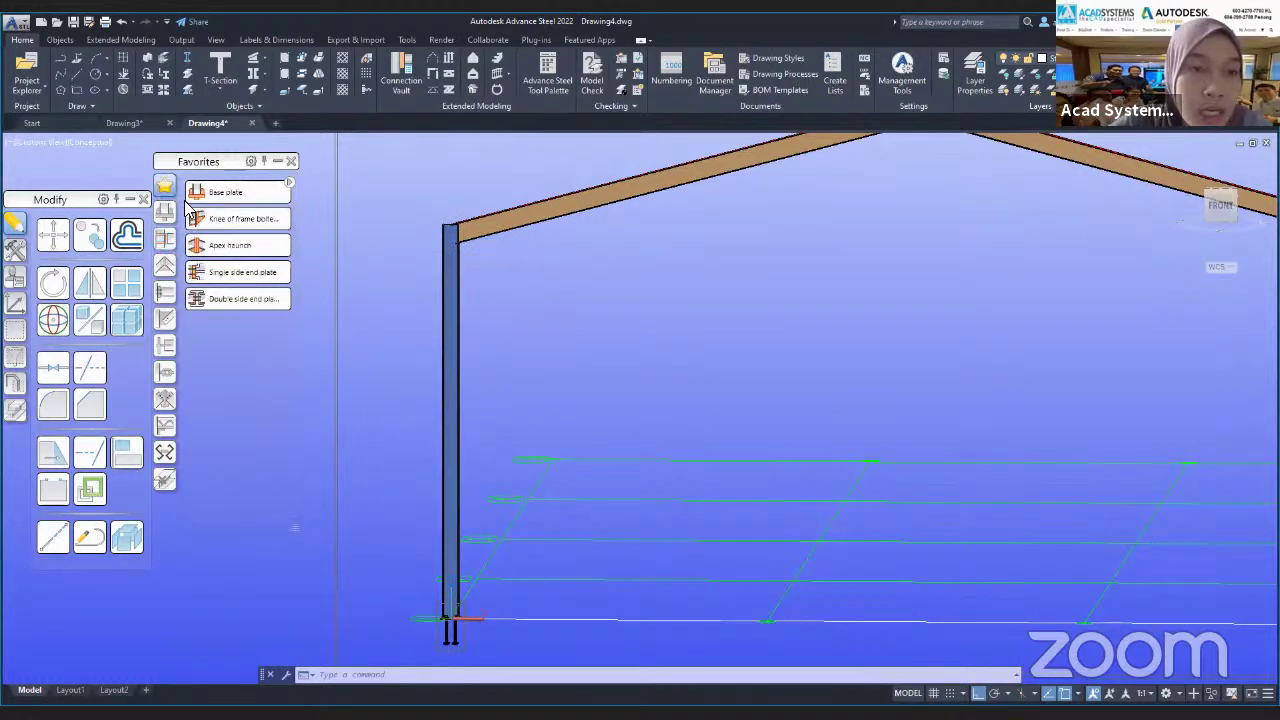
mouse_move(168, 243)
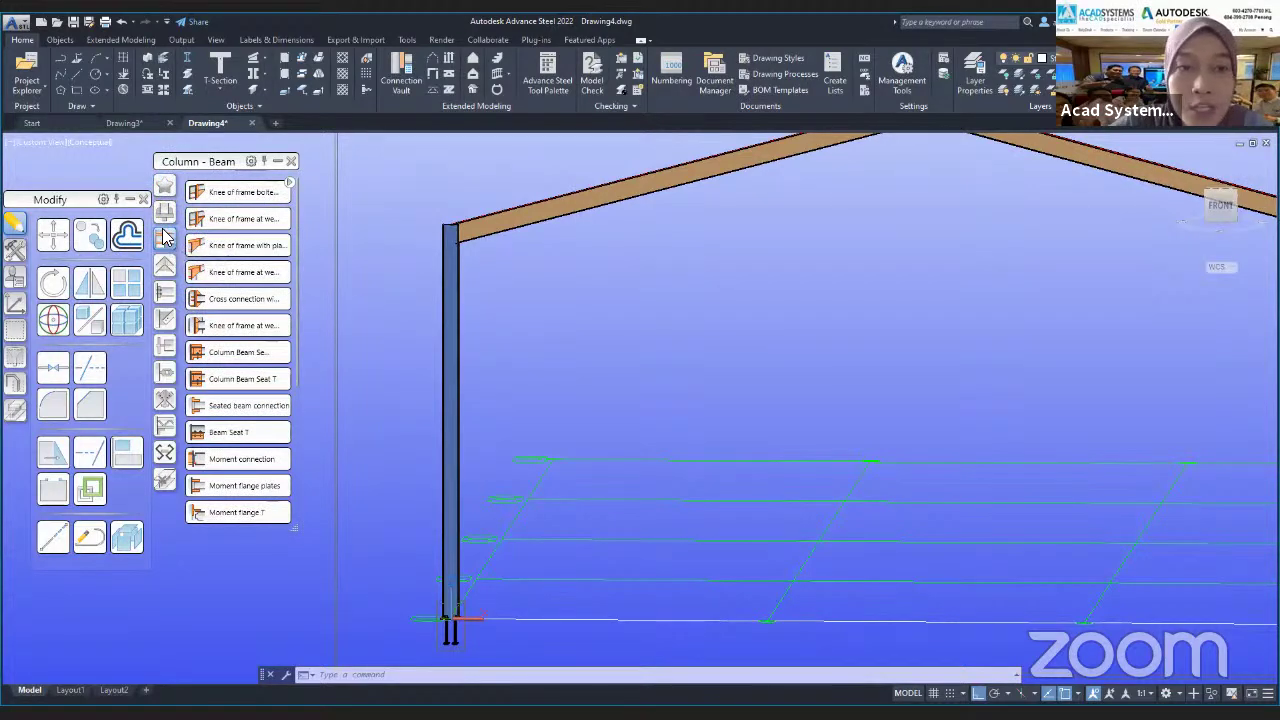
left_click(165, 186)
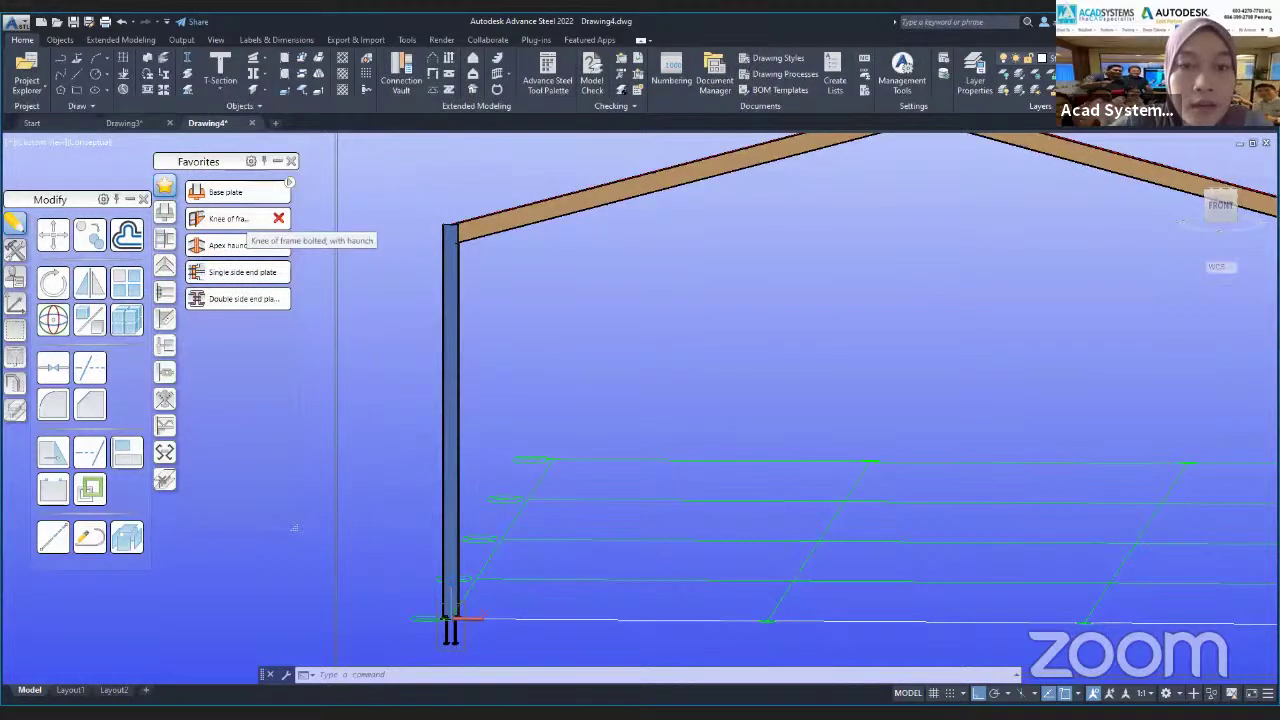
left_click(235, 218)
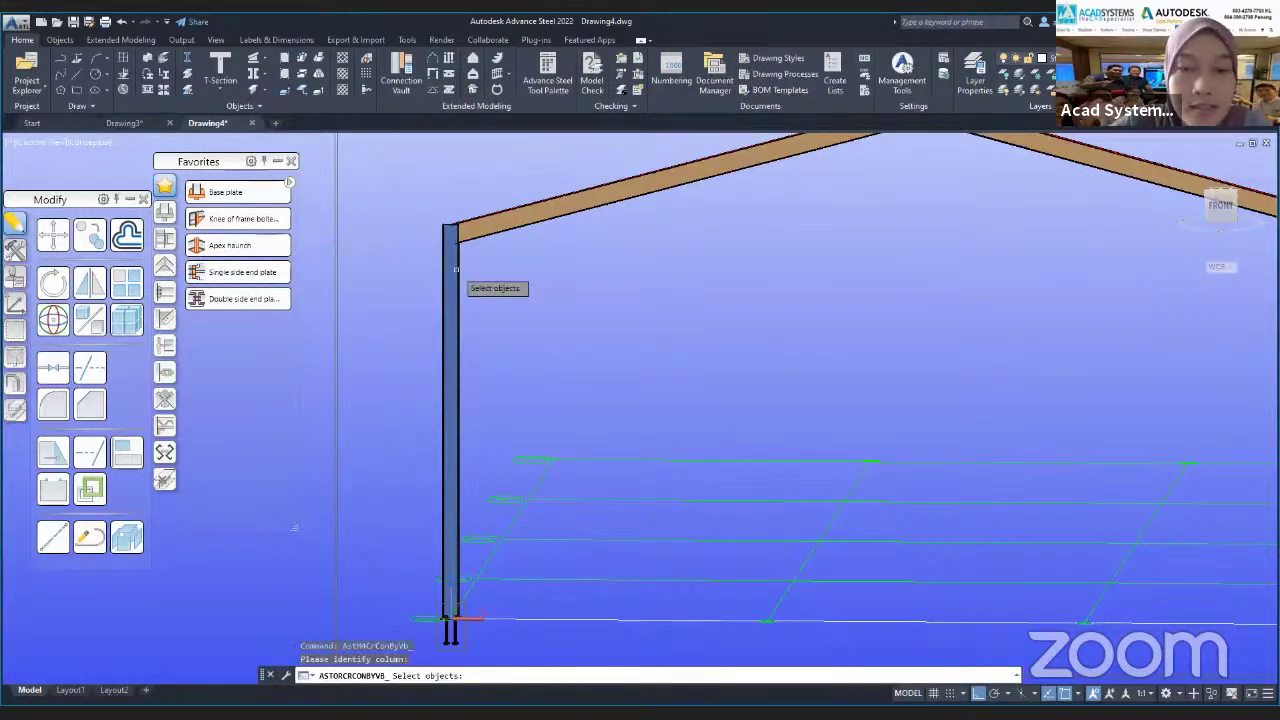
left_click(456, 268)
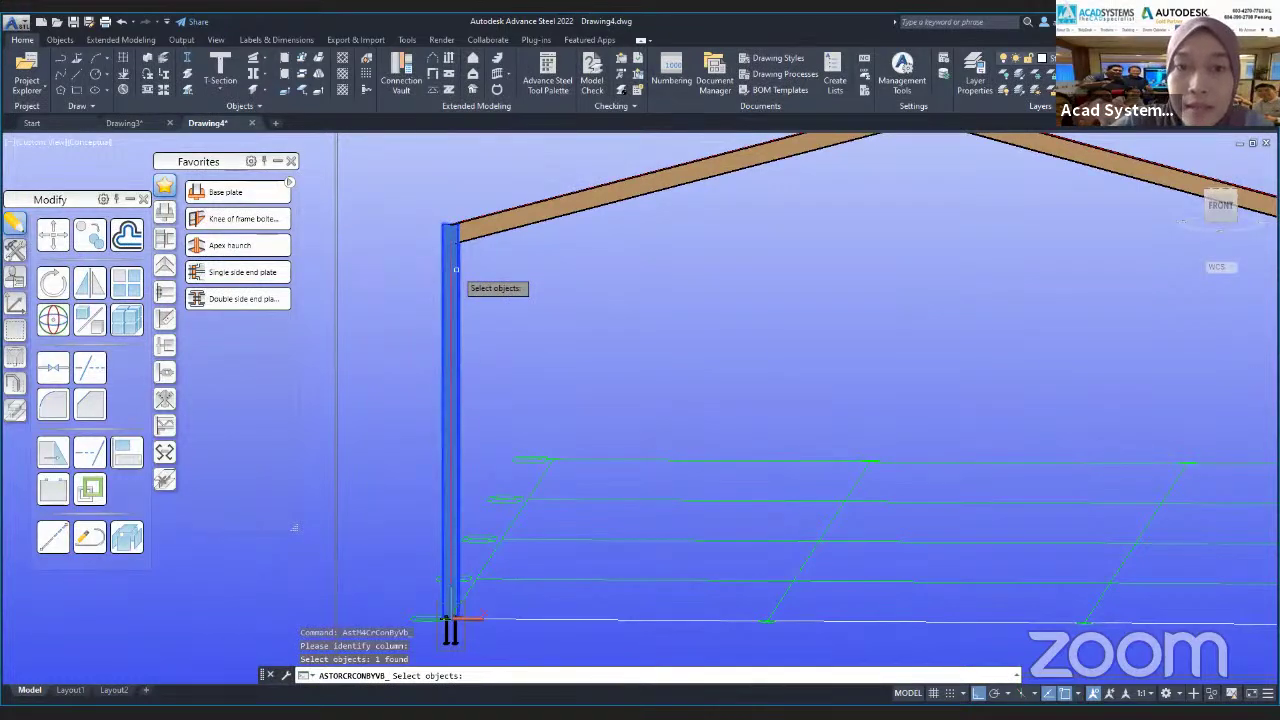
key("Return")
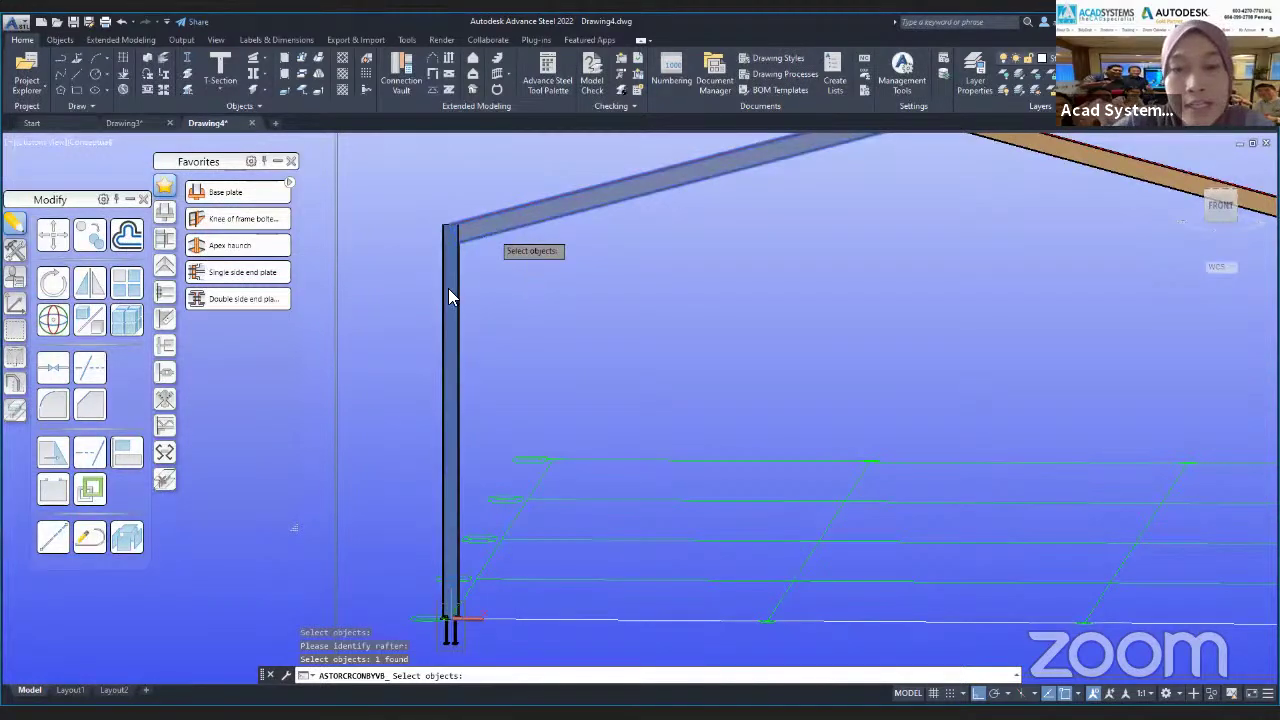
key("Return")
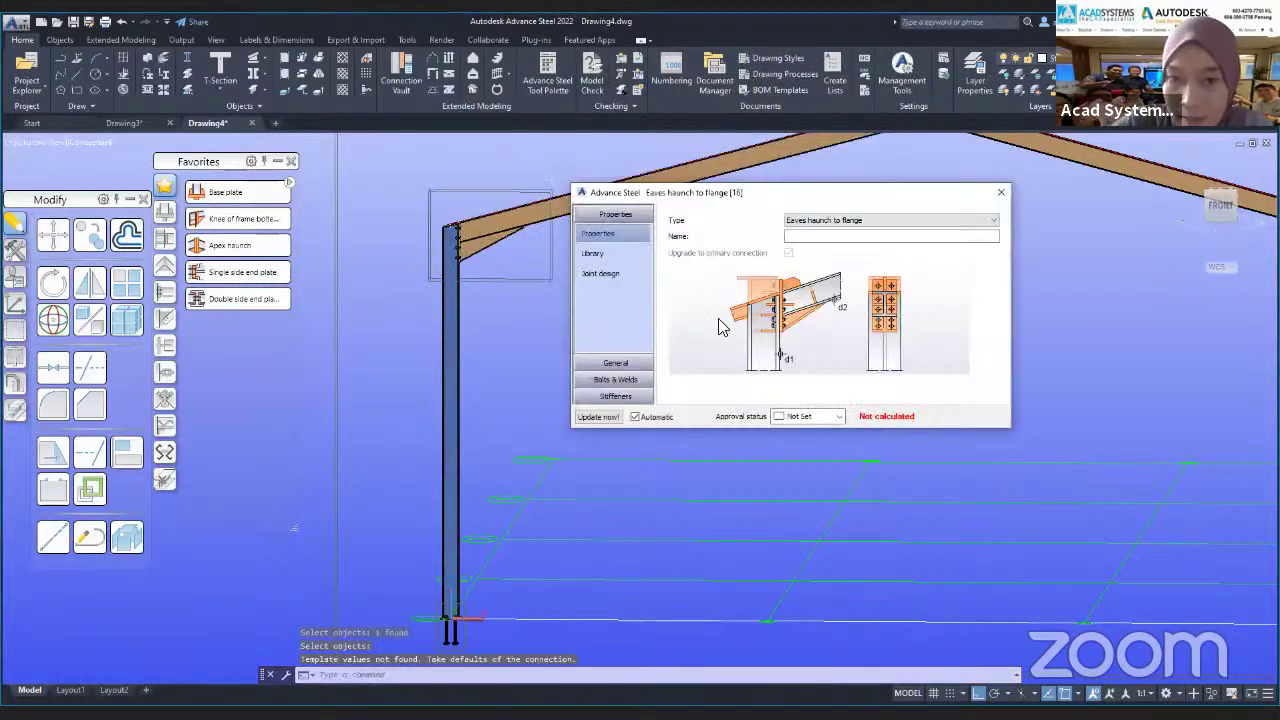
- Examine the eaves haunch's general, bolt and weld, and stiffener settings, and open its cap plate settings
scroll(506, 264, "up", 3)
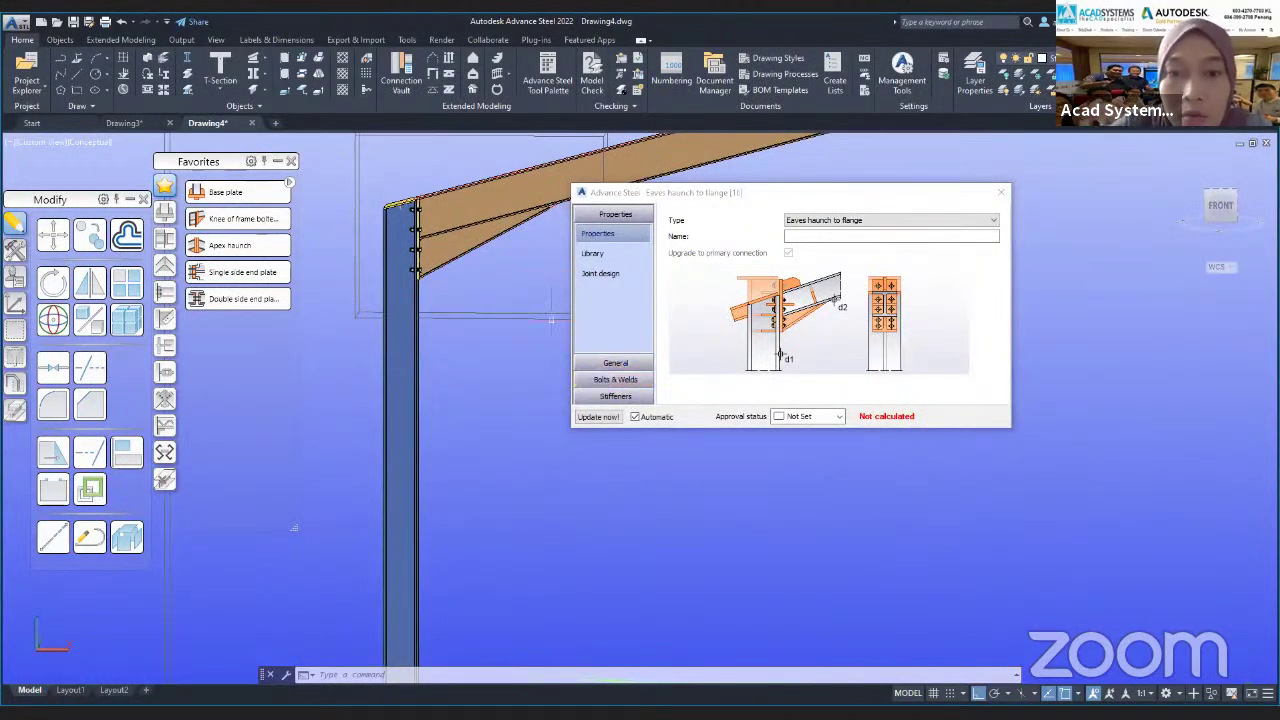
left_click(624, 364)
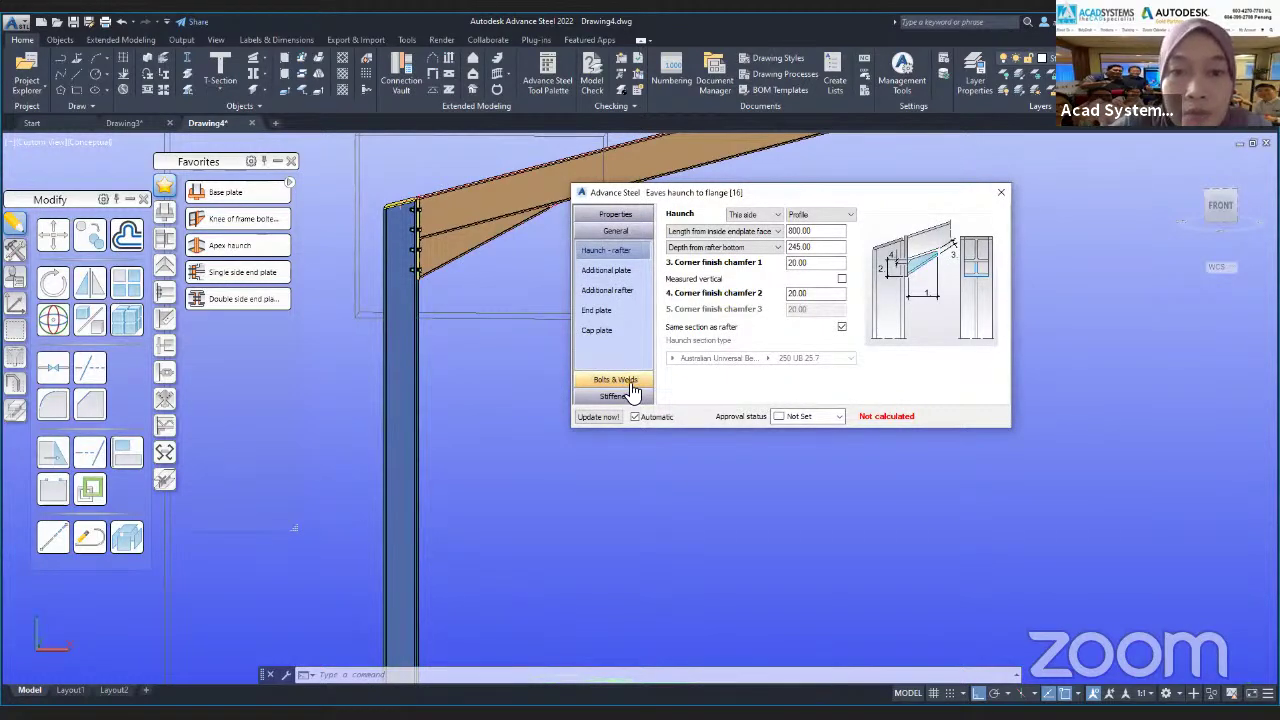
left_click(630, 382)
left_click(626, 396)
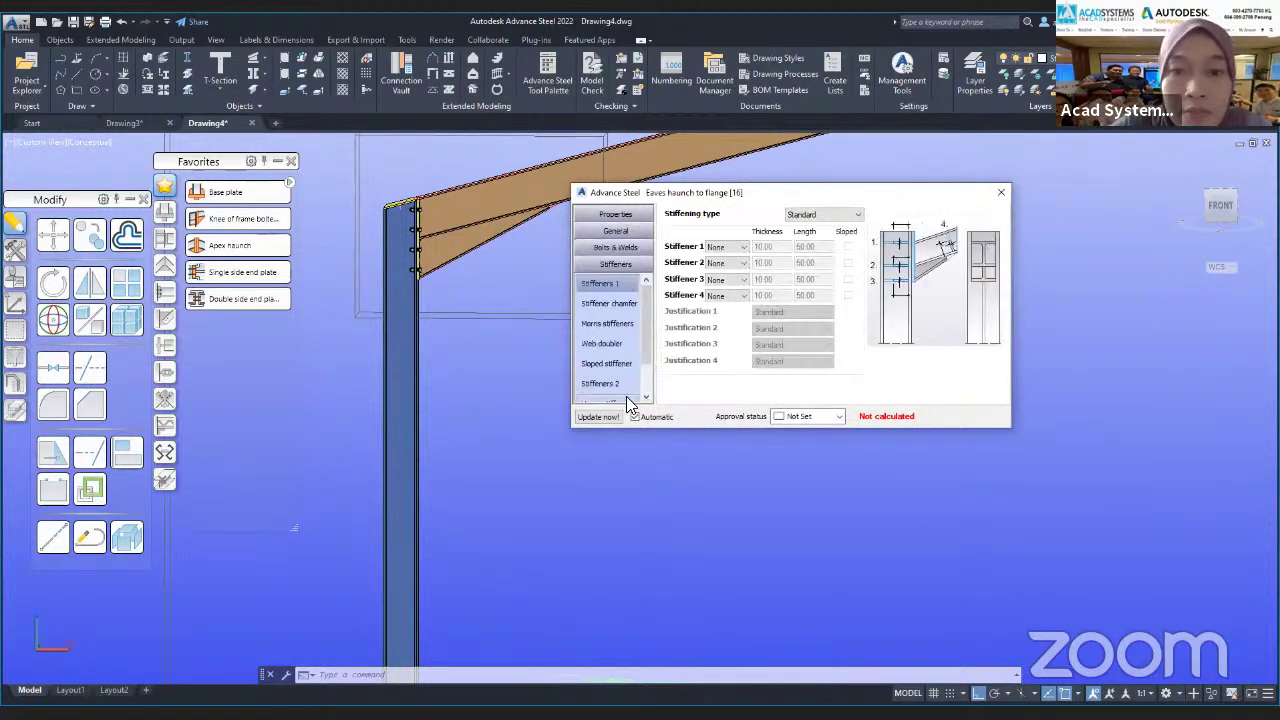
left_click(628, 248)
left_click(617, 231)
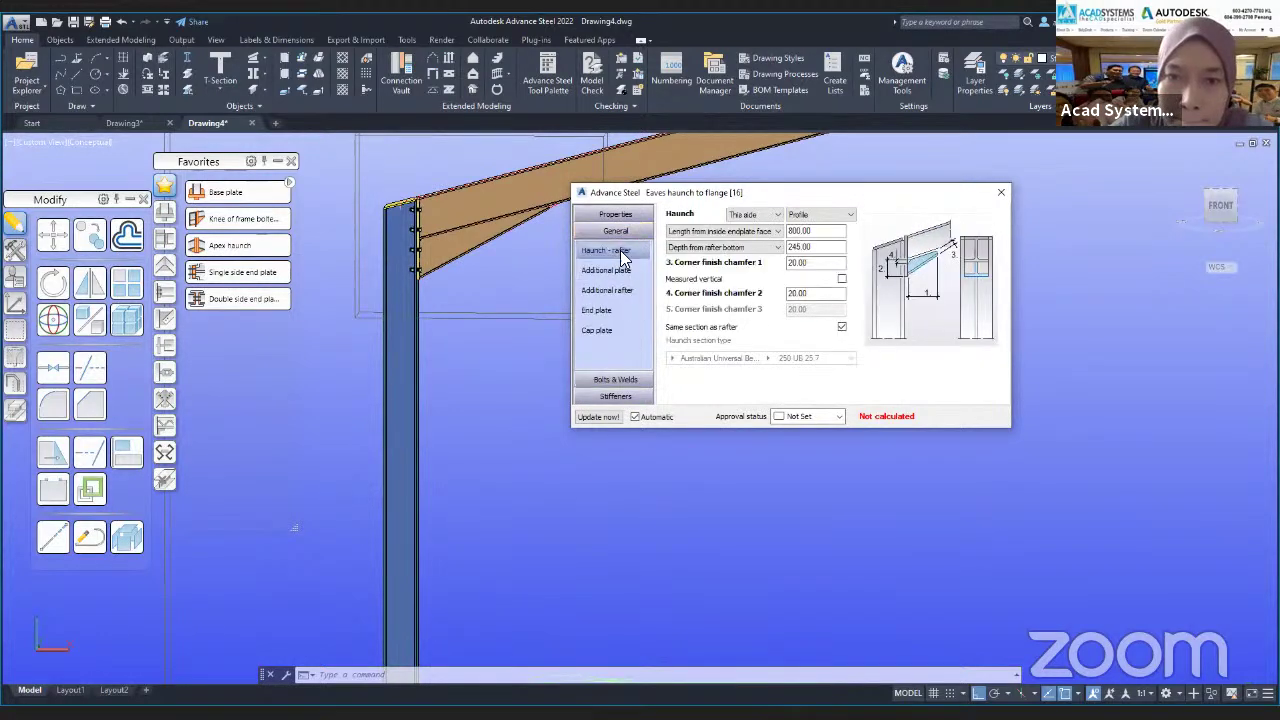
left_click(626, 329)
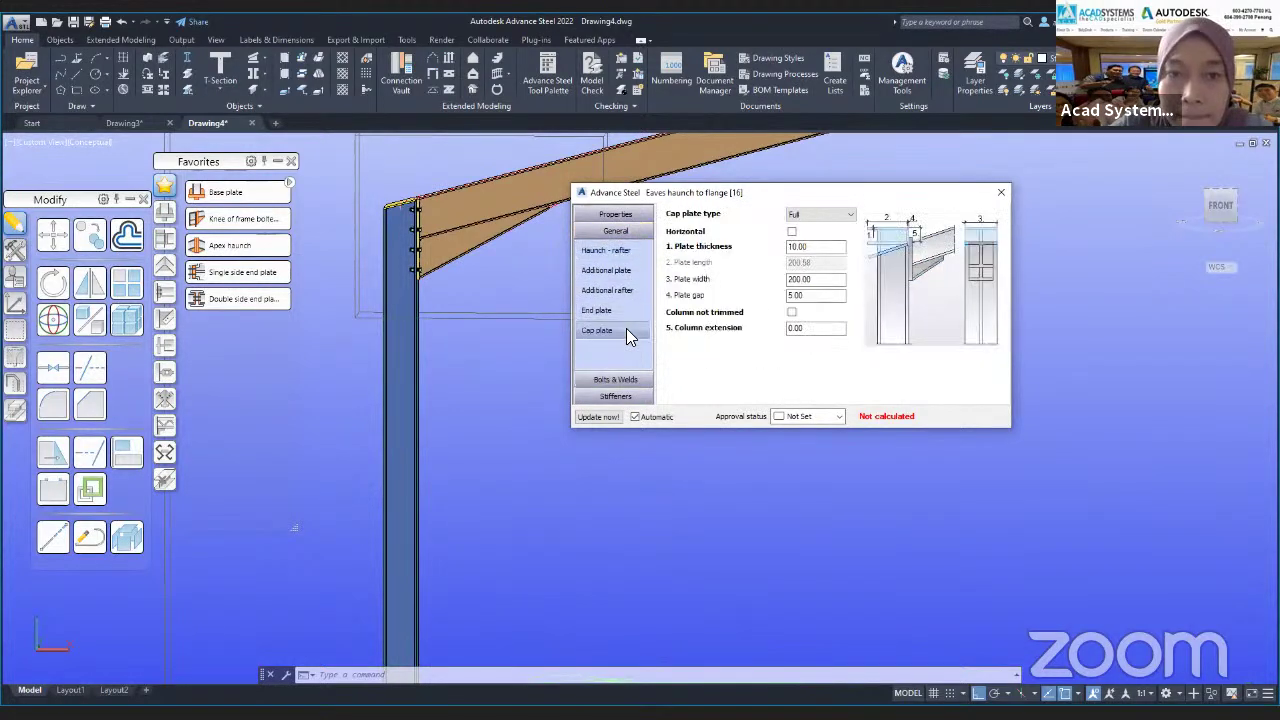
- Try the Half cap plate type on the eaves haunch and return it to Full
left_click(843, 217)
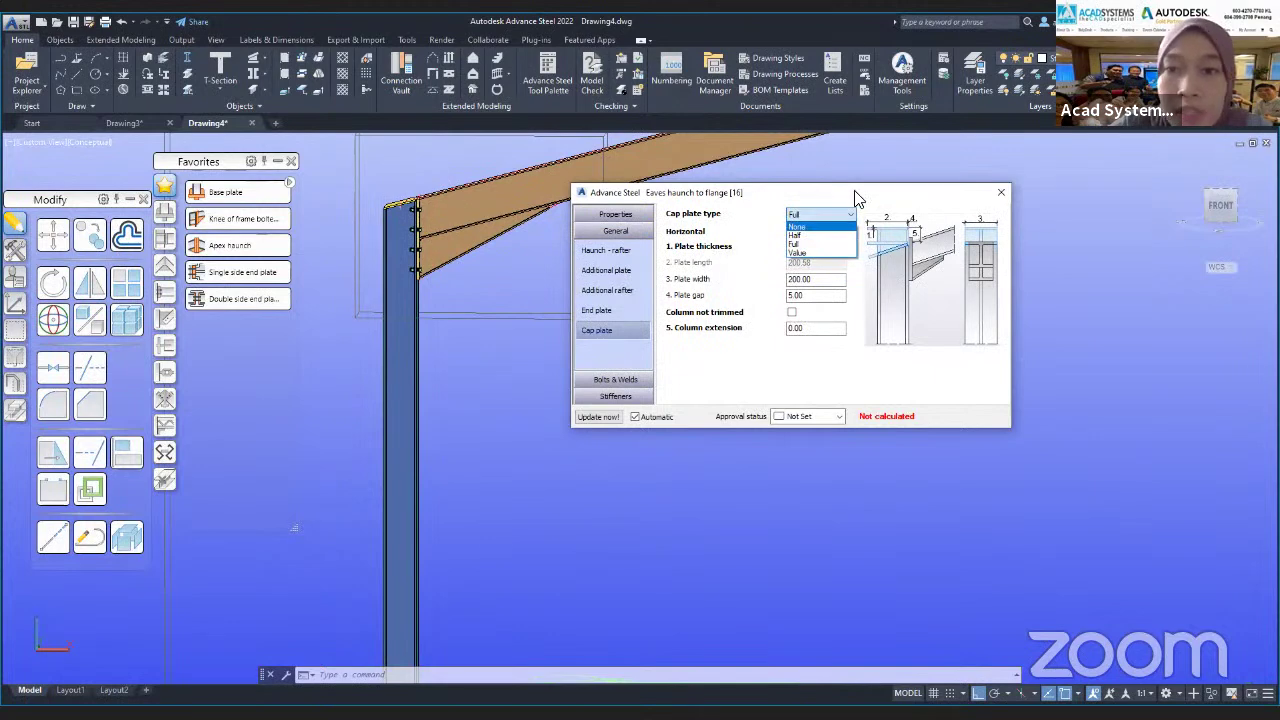
left_click(814, 236)
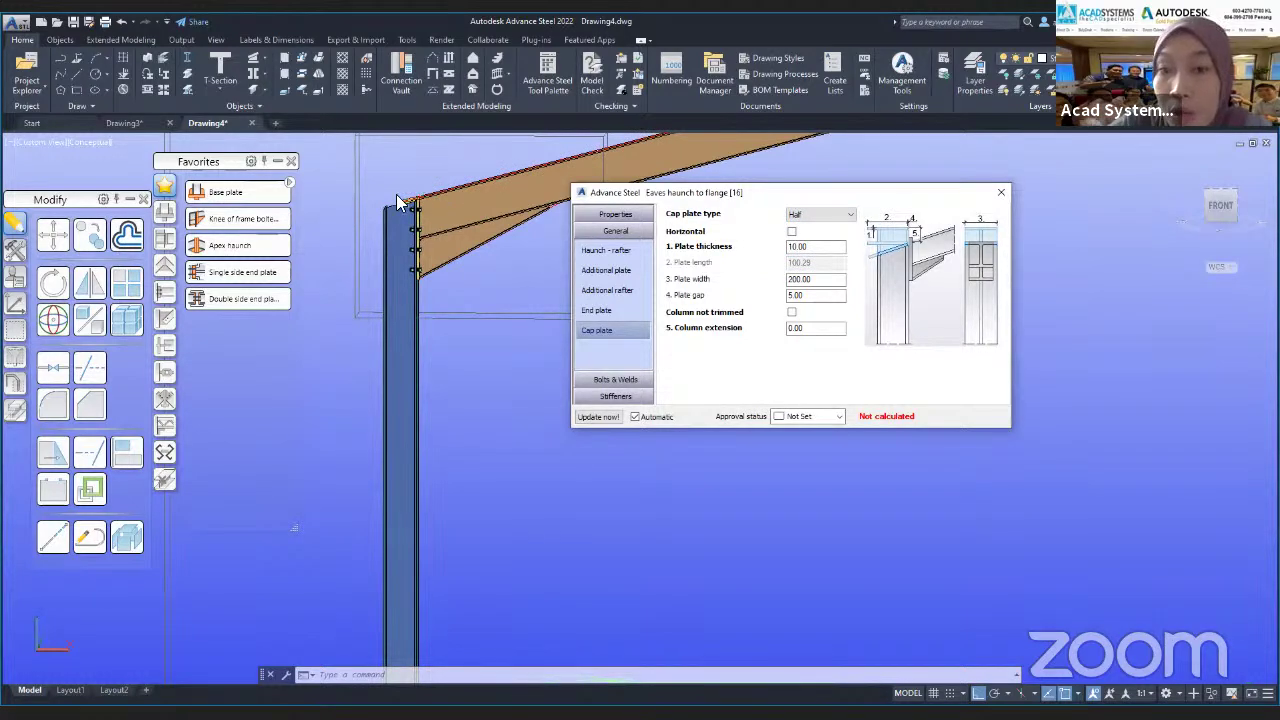
left_click(812, 216)
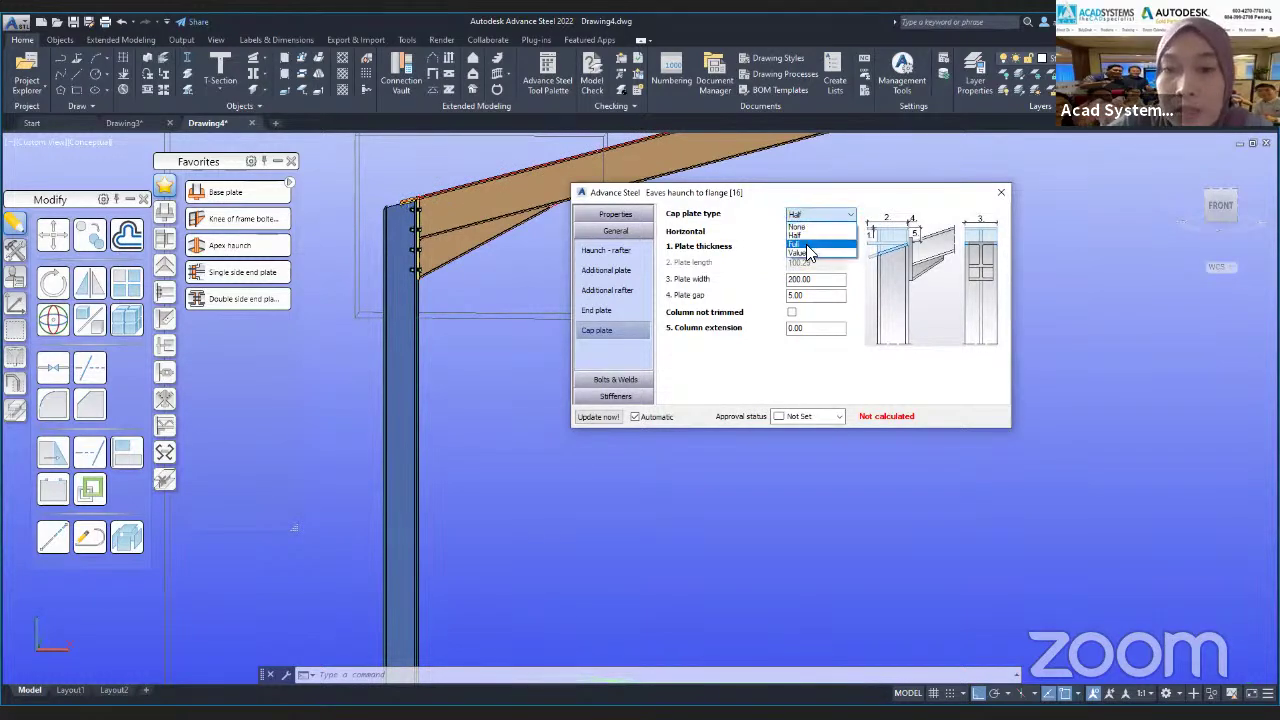
left_click(808, 245)
- Set the cap plate's column extension to 30 on the eaves haunch and close its properties
left_click(814, 248)
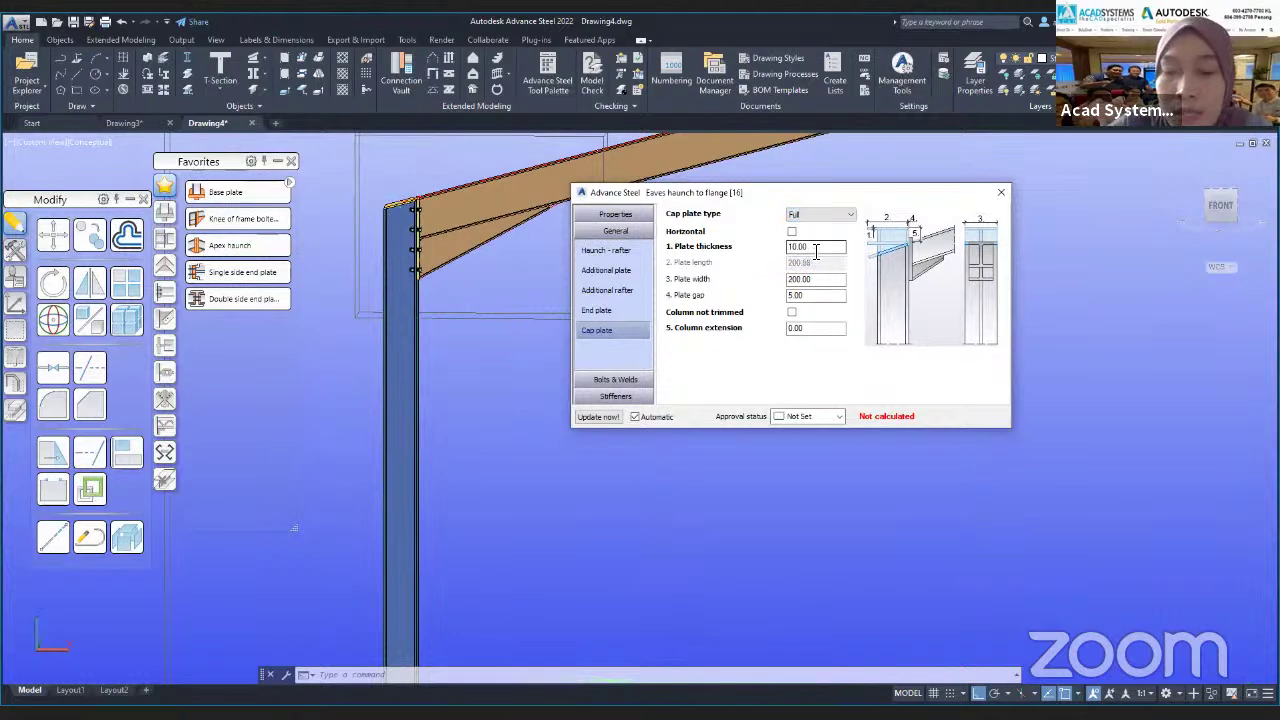
double_click(816, 332)
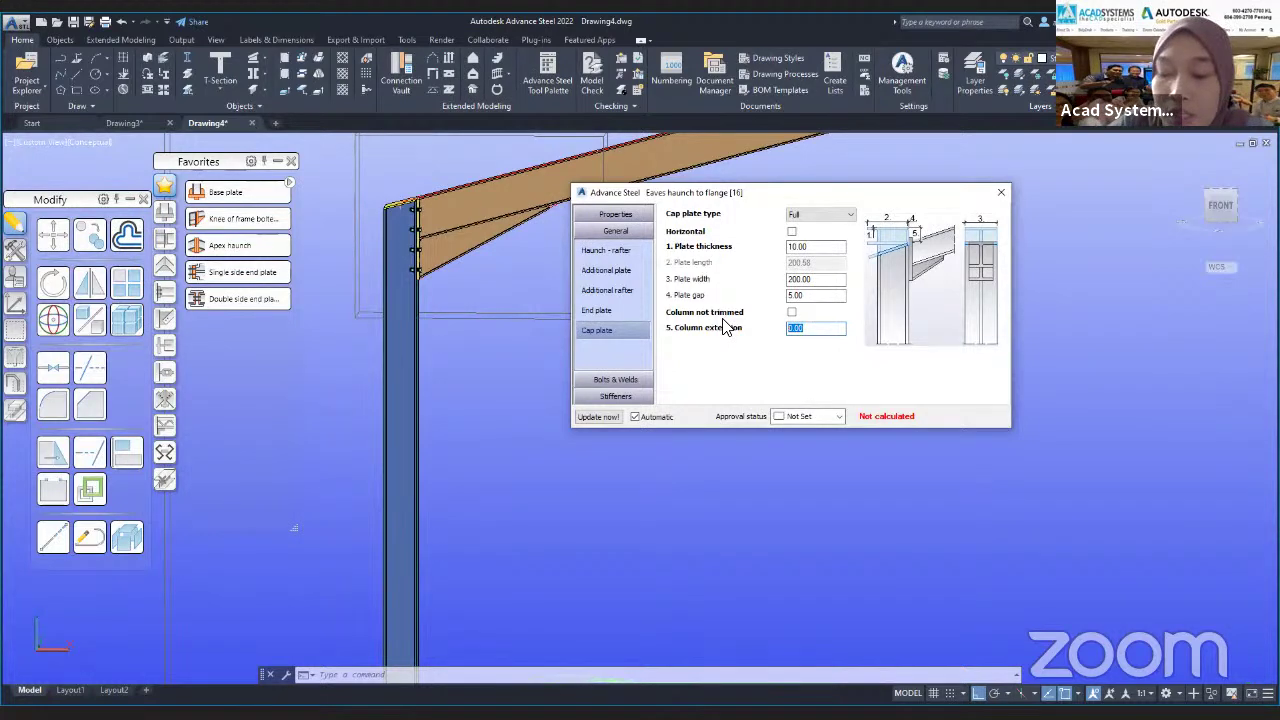
type("30")
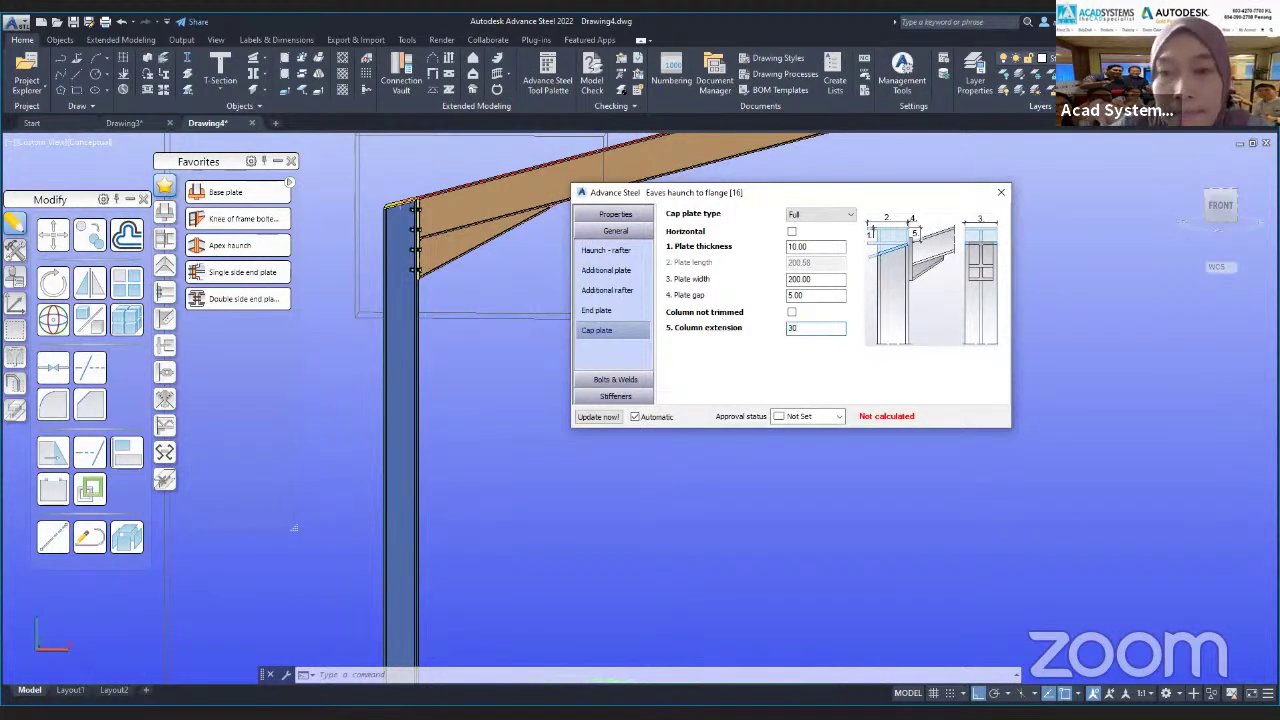
left_click(831, 301)
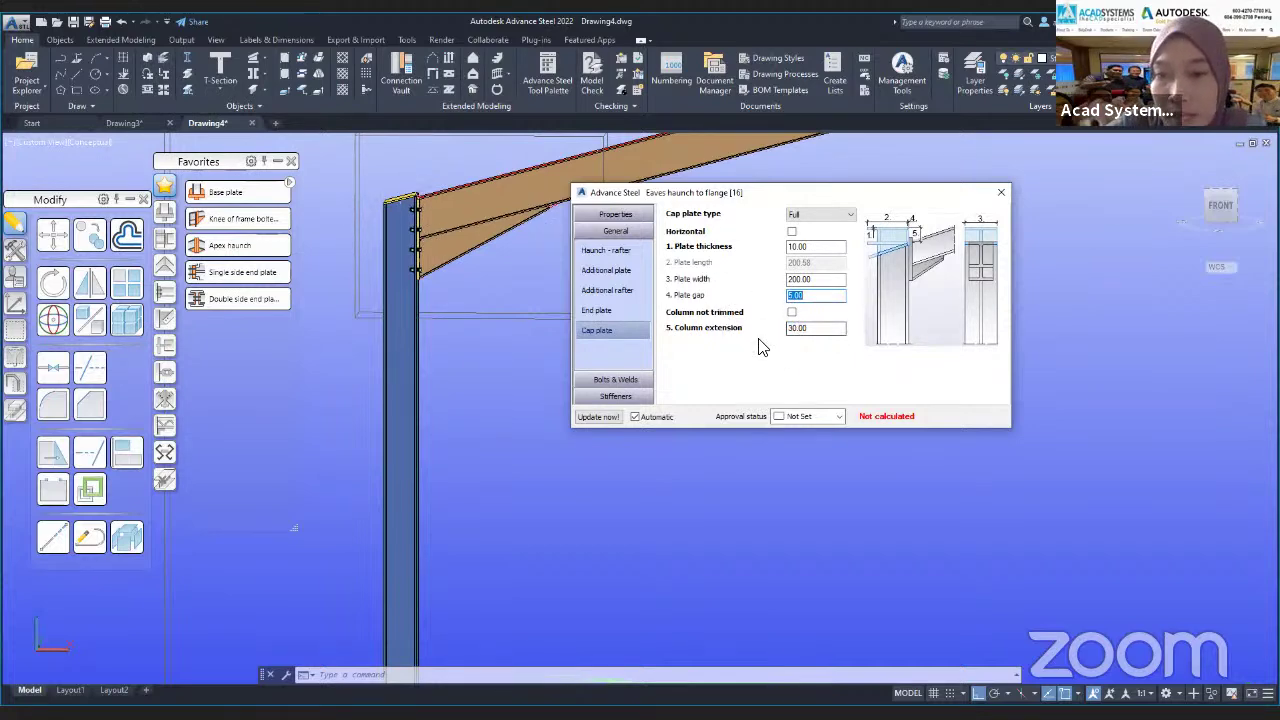
left_click(1002, 197)
- Propagate the eaves haunch joint from the column at A1 to the portal frame's opposite column and rafter
scroll(698, 303, "down", 4)
middle_click_drag(680, 306, 437, 314)
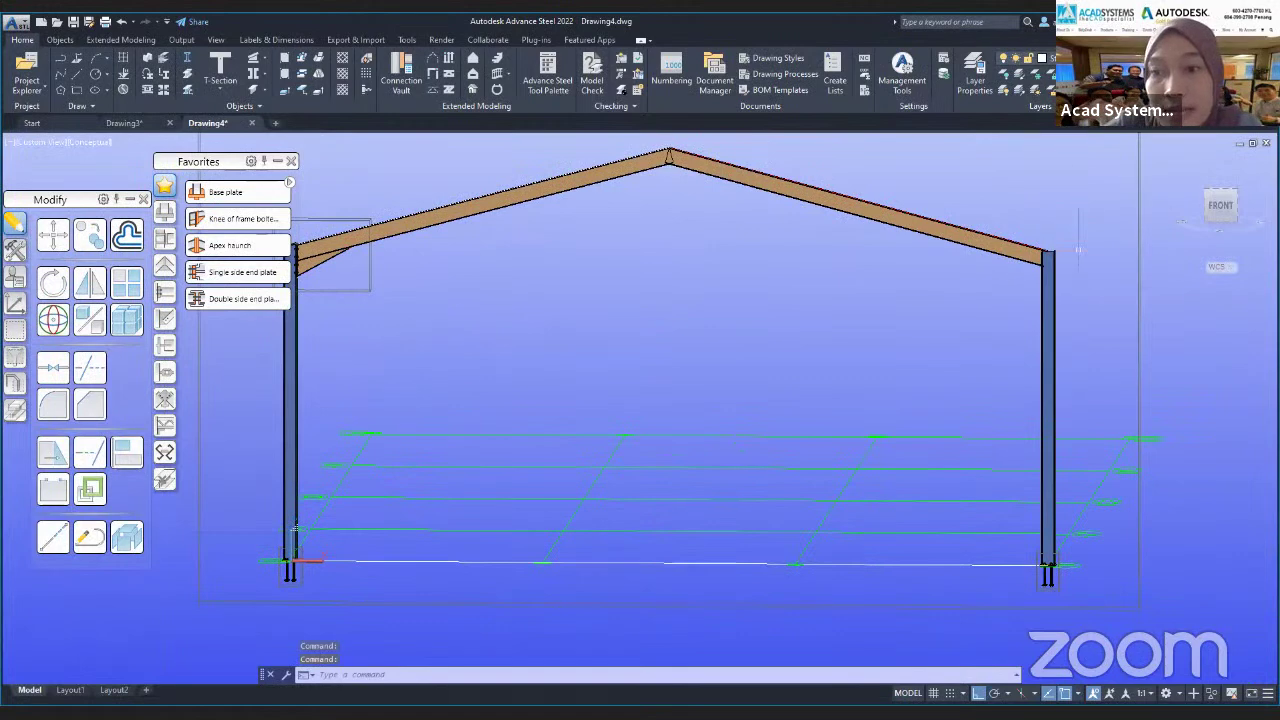
middle_click_drag(689, 403, 808, 415)
left_click(488, 297)
right_click(488, 299)
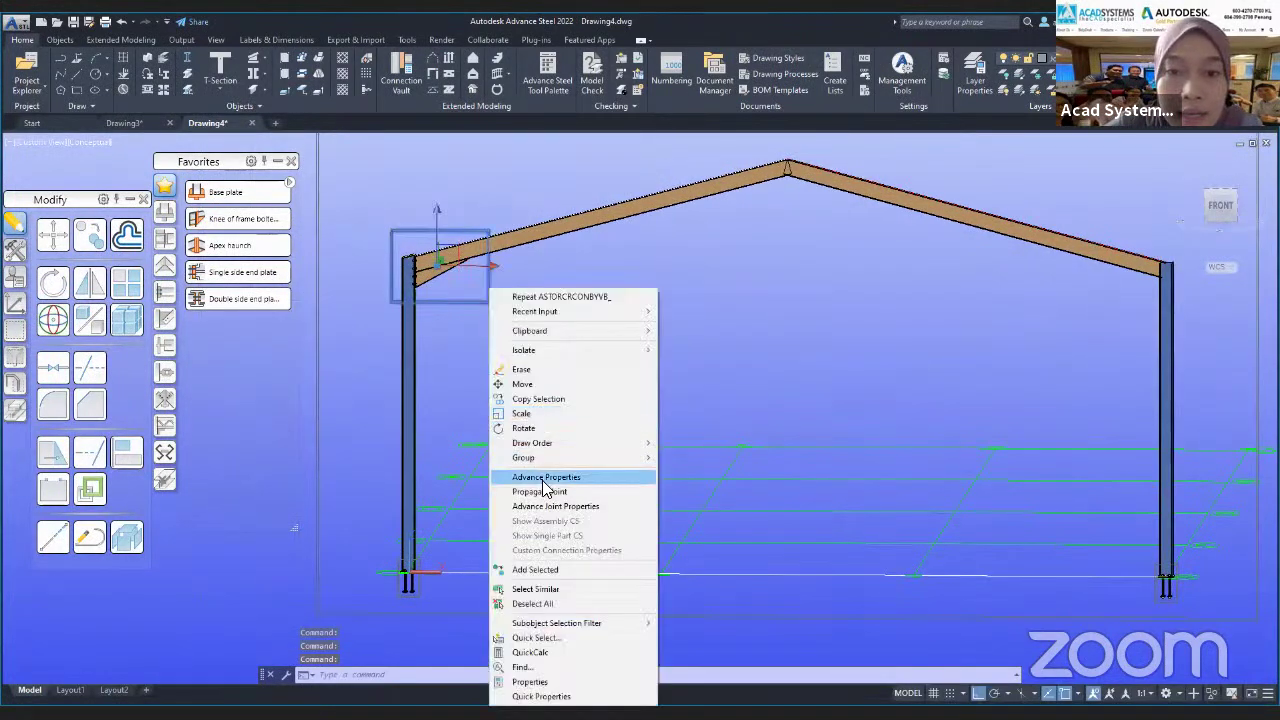
left_click(549, 492)
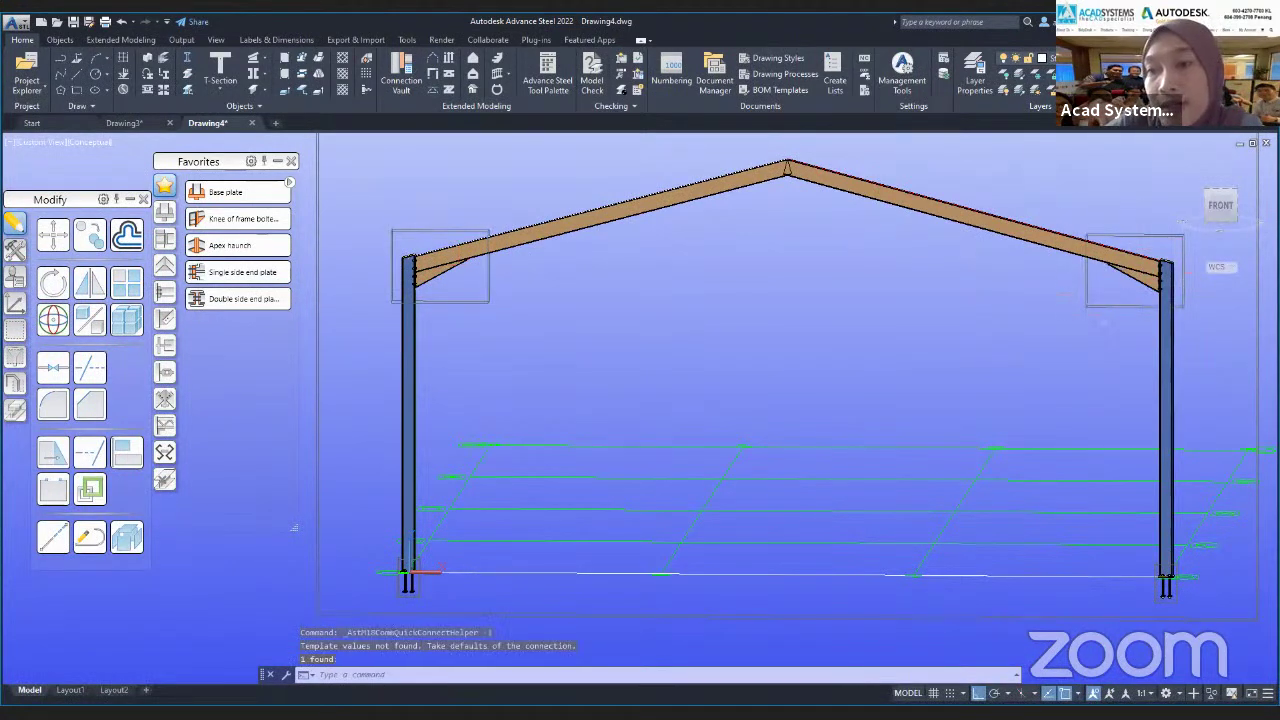
- Insert an apex haunch connection between the two rafters at the portal frame's ridge
scroll(1134, 275, "up", 3)
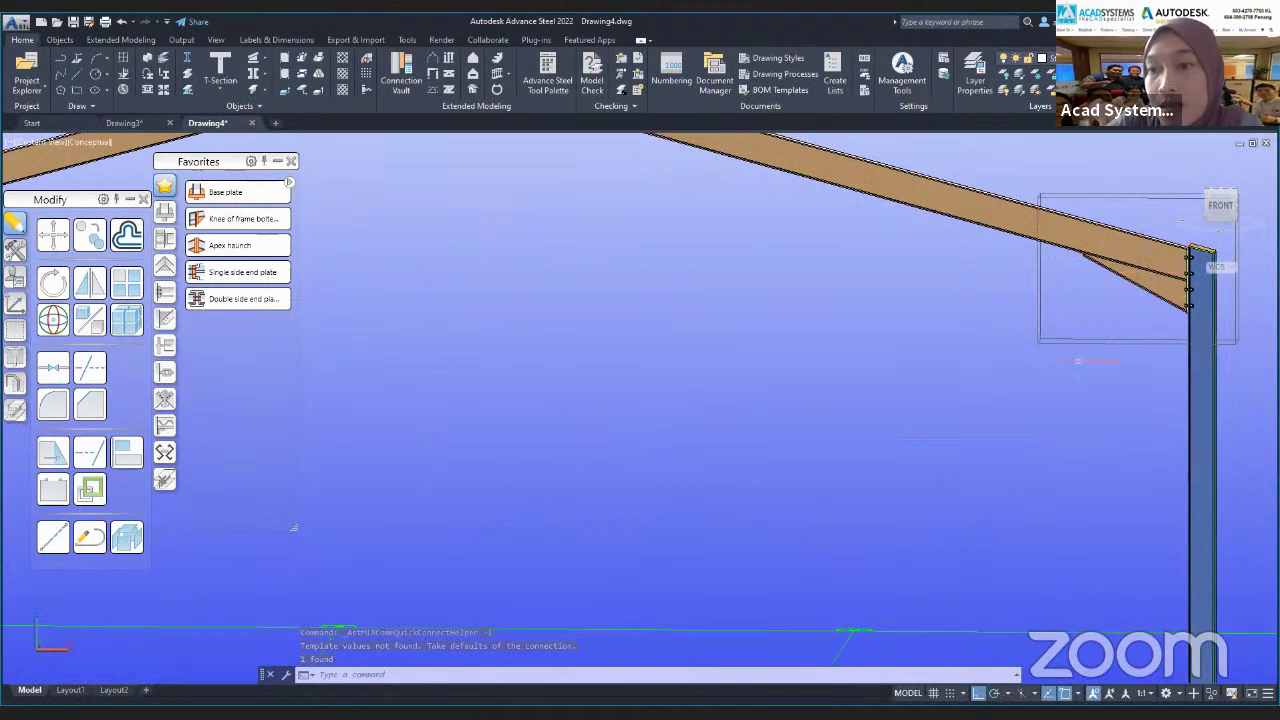
middle_click_drag(1111, 308, 1056, 370)
middle_click_drag(538, 292, 645, 398)
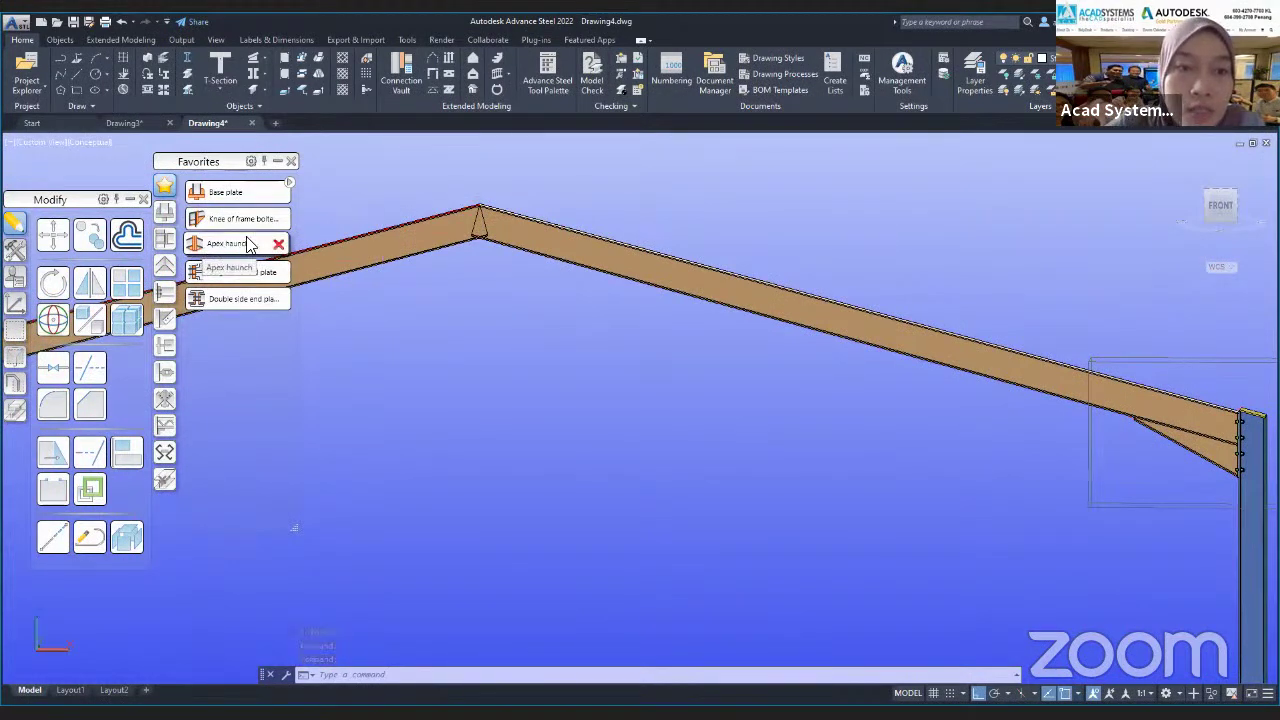
left_click(165, 266)
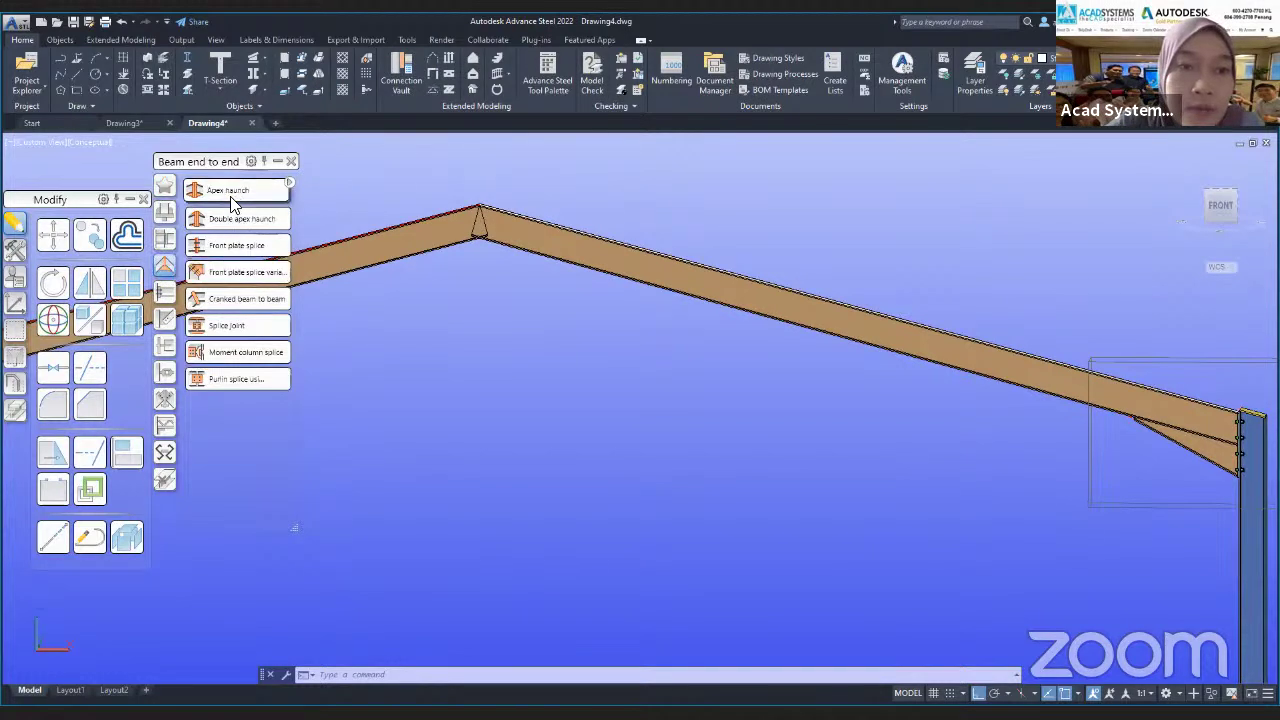
left_click(219, 204)
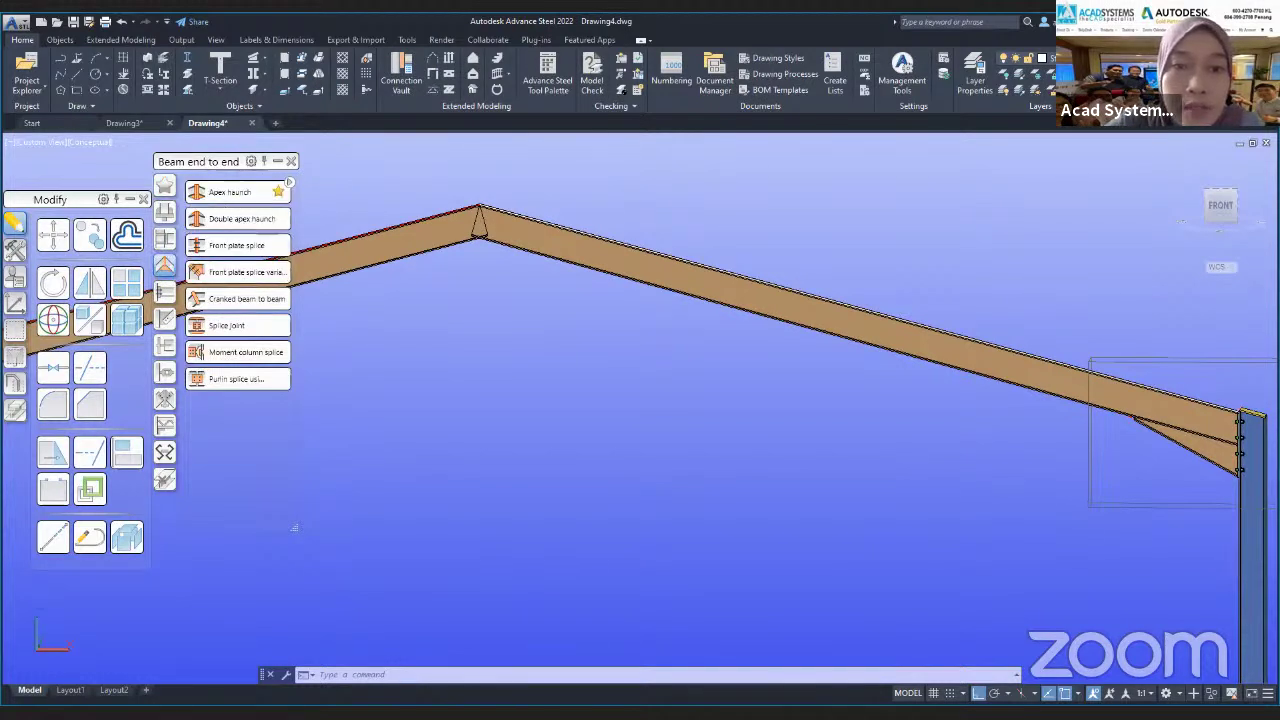
left_click(246, 298)
left_click(524, 248)
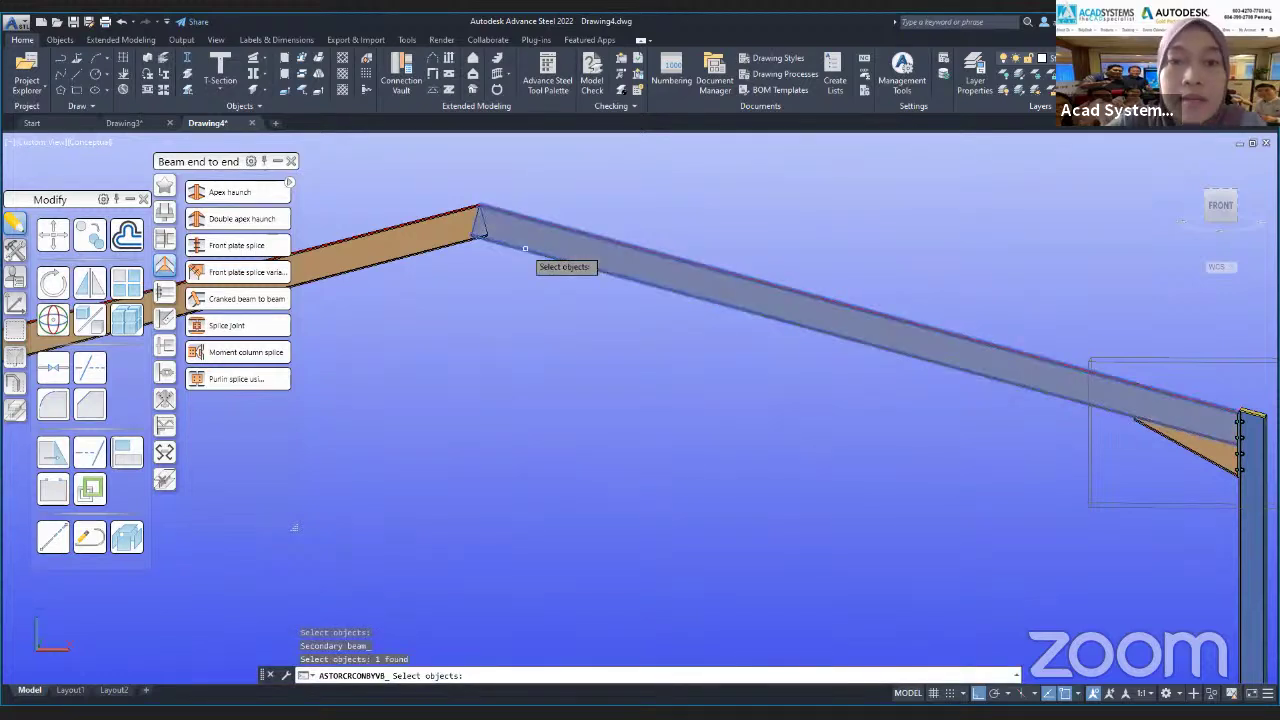
key("Return")
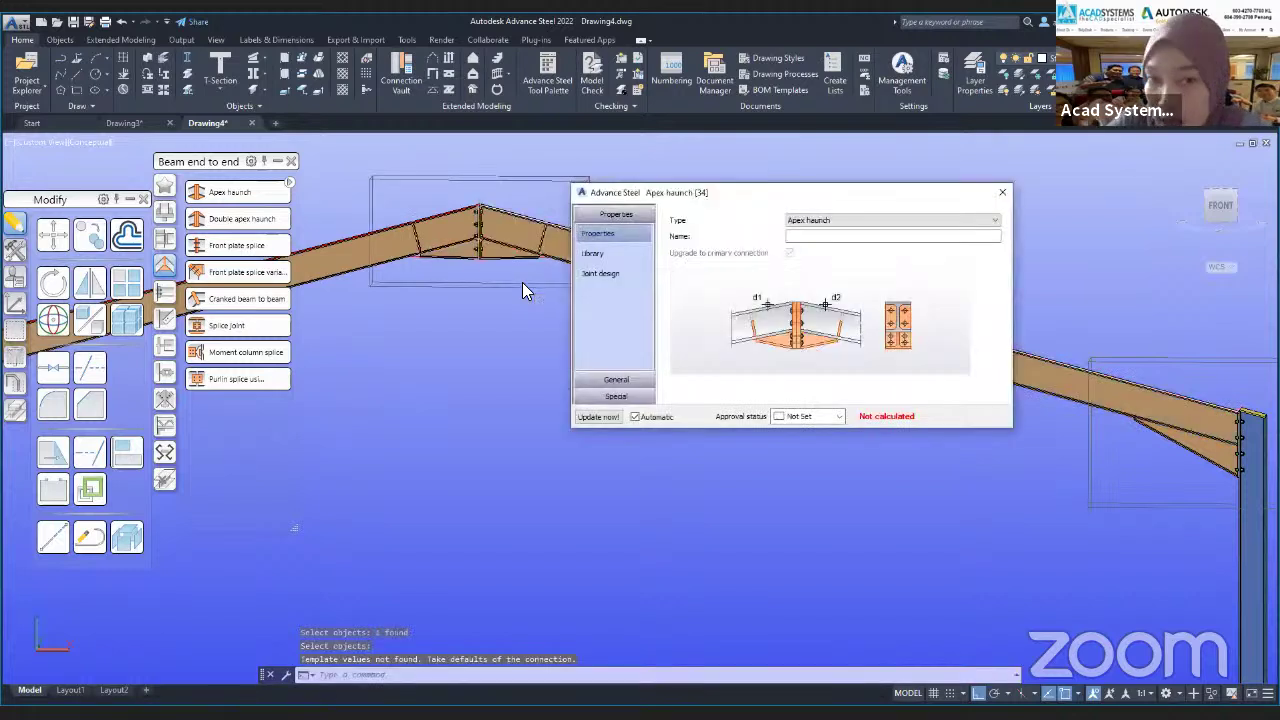
- Set both Stiffener 1 and Stiffener 2 of the apex haunch to none
left_click(634, 380)
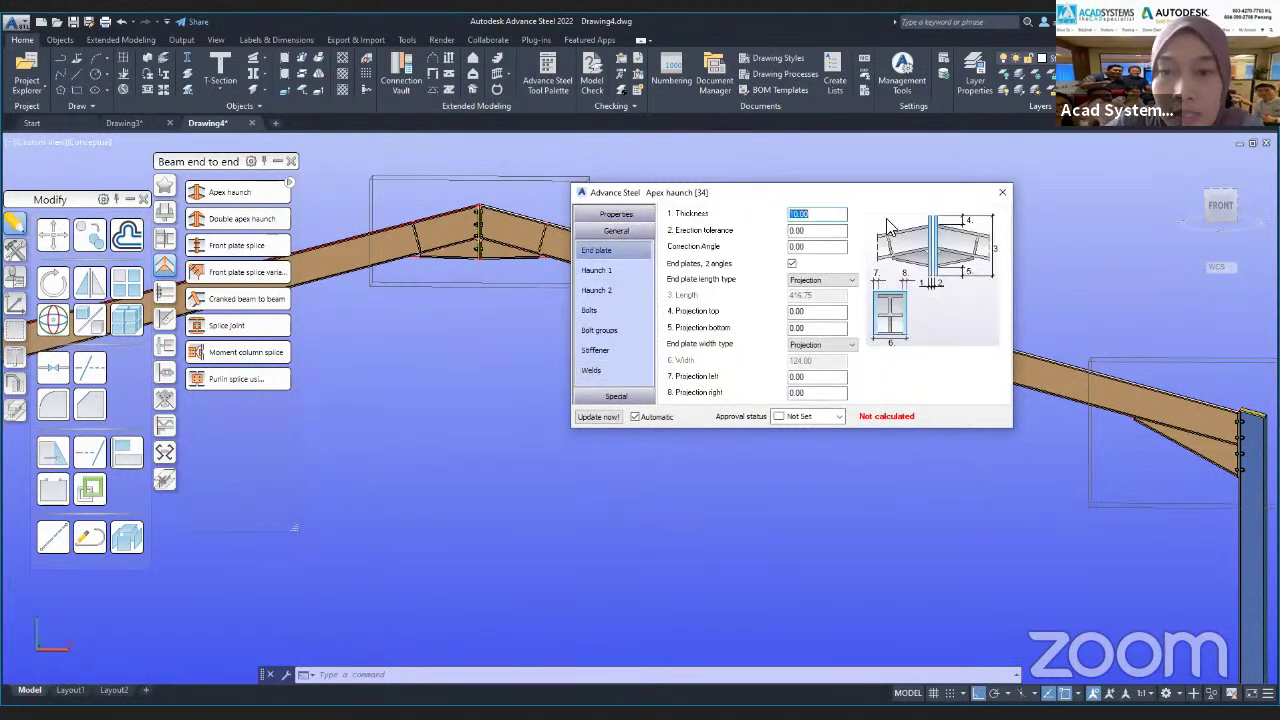
left_click(600, 352)
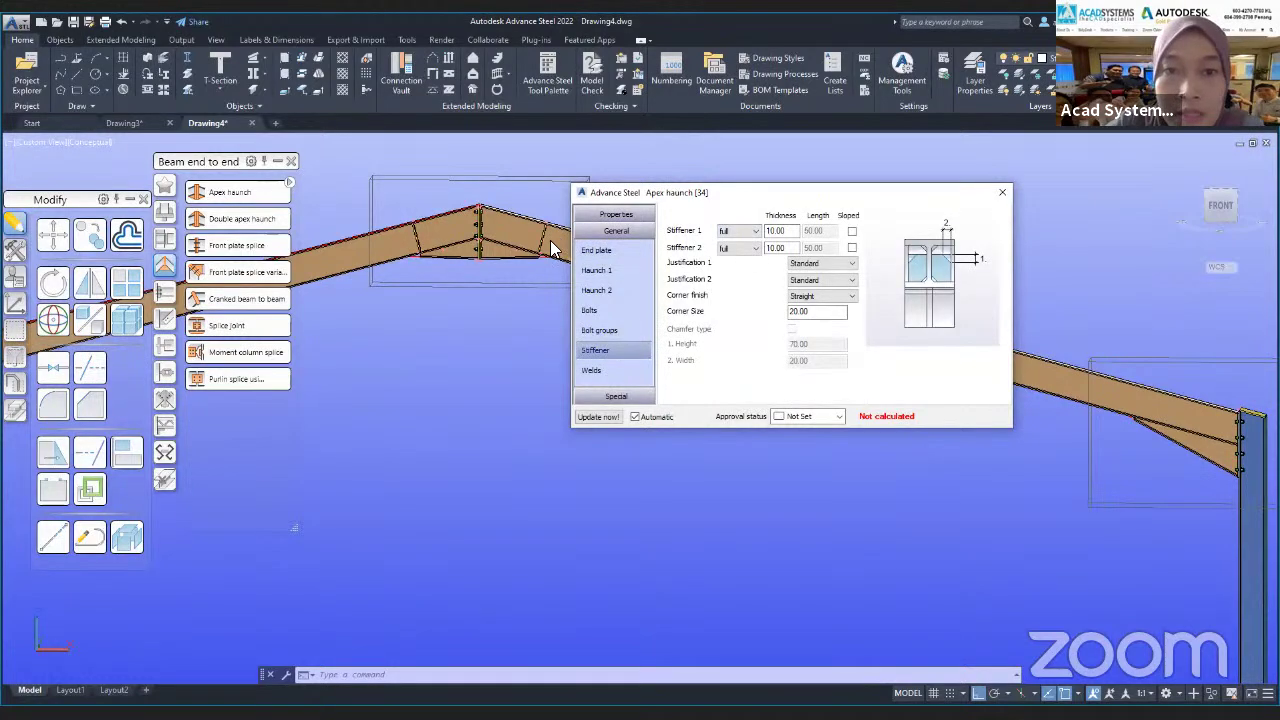
left_click(743, 232)
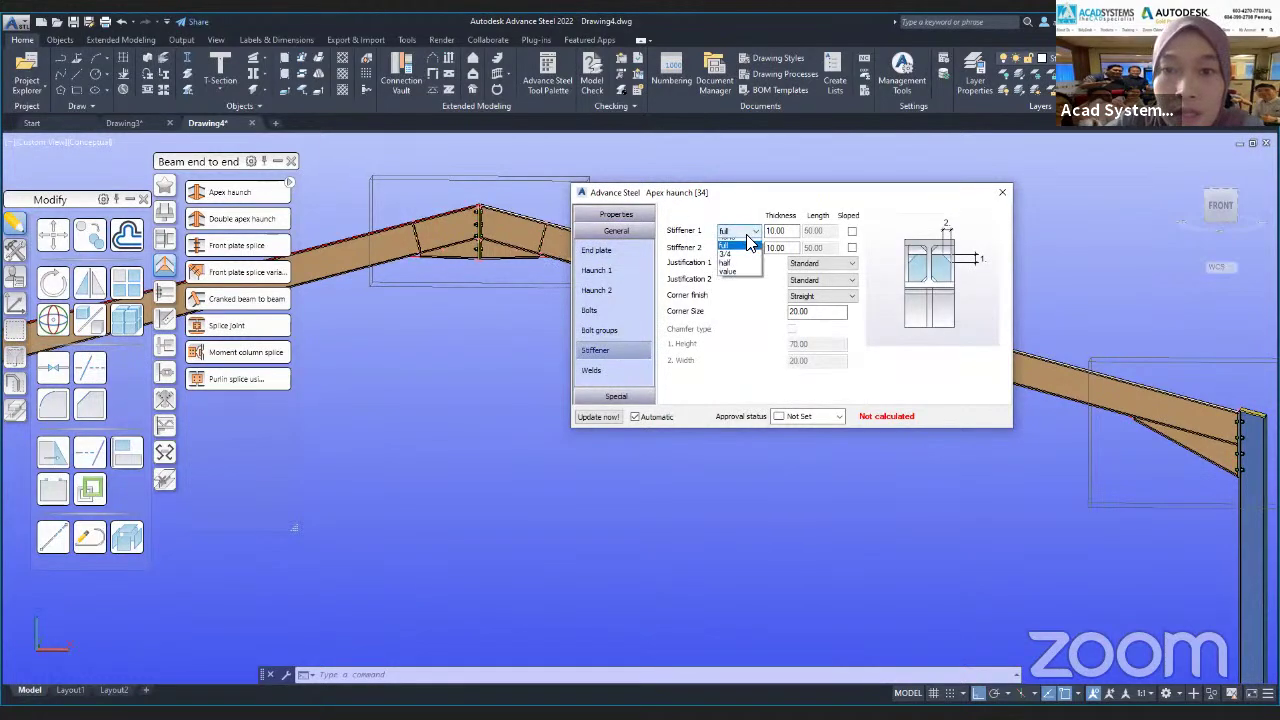
left_click(745, 252)
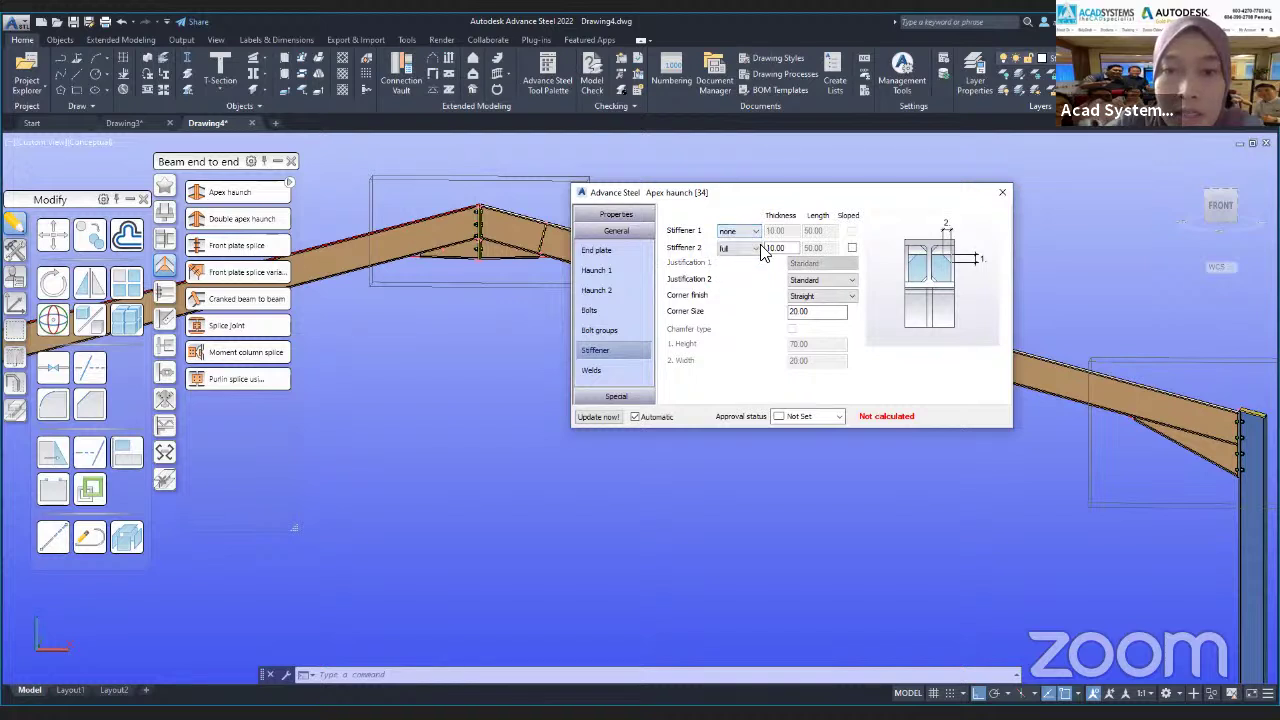
left_click(744, 250)
left_click(743, 262)
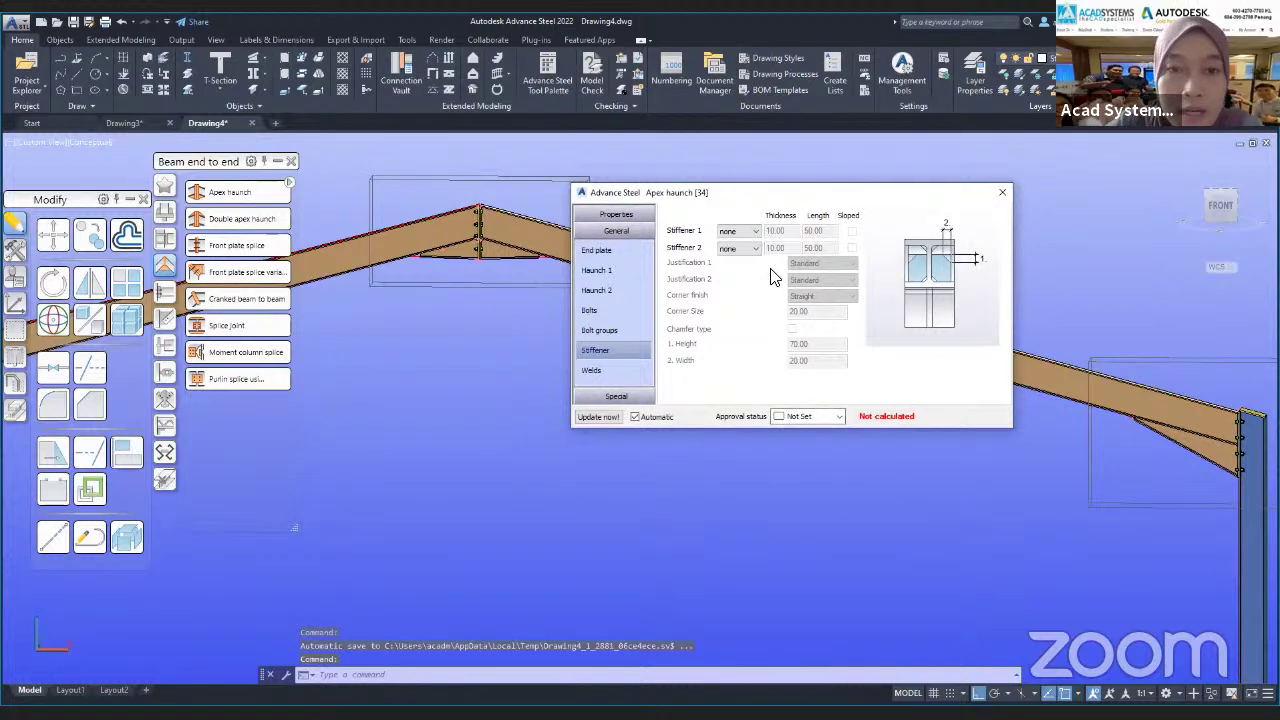
- Set the apex haunch's Haunch 1 height from rafter bottom to 250
left_click(598, 310)
left_click(608, 330)
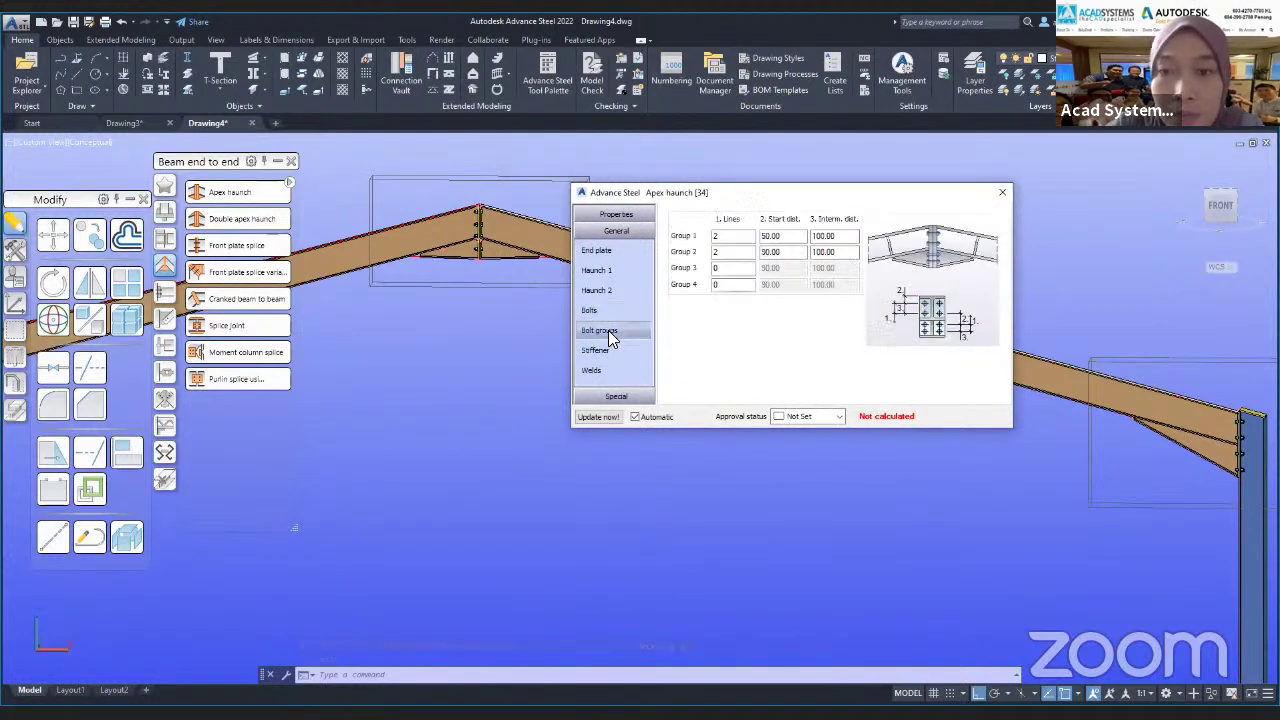
scroll(404, 240, "up", 3)
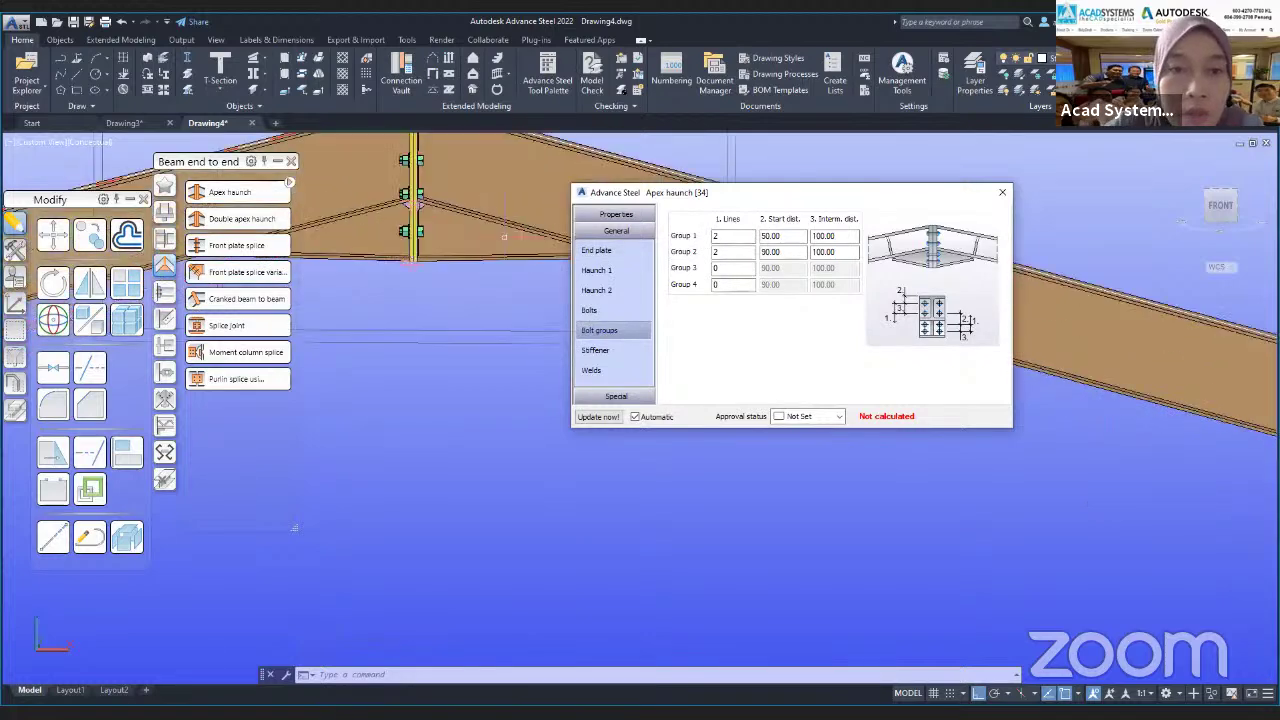
middle_click_drag(442, 278, 471, 346)
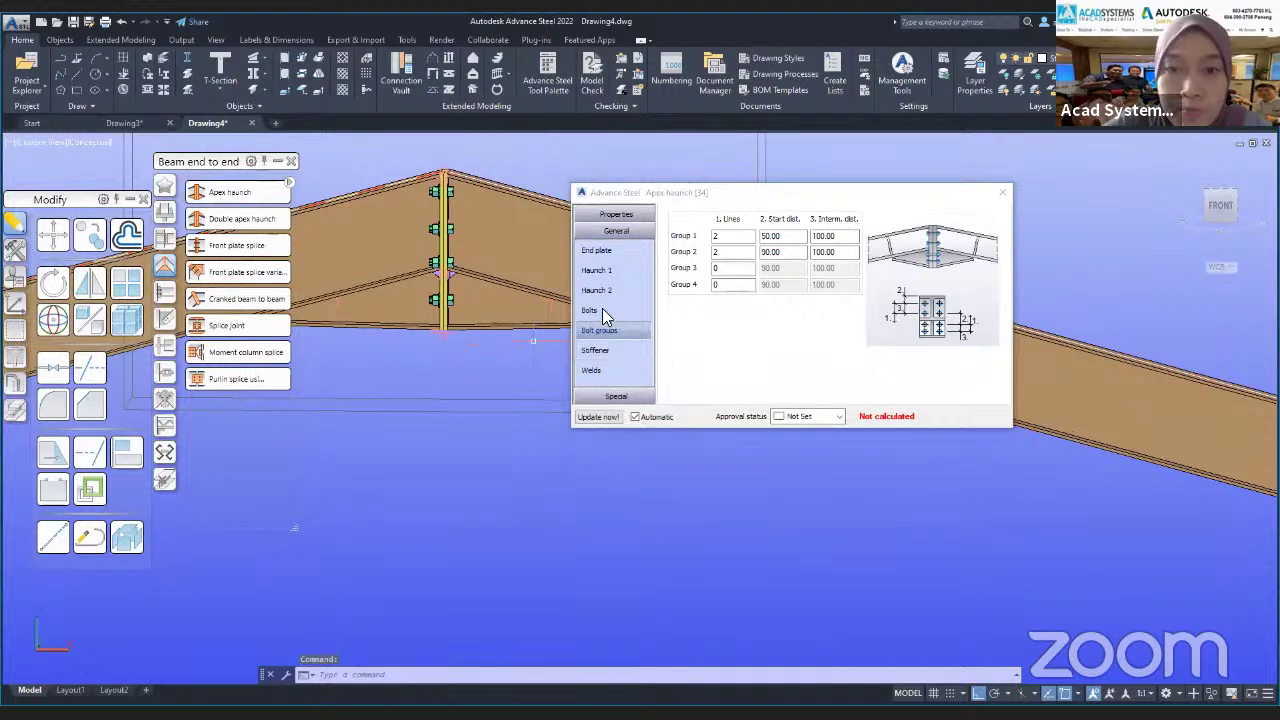
left_click(604, 270)
left_click(798, 247)
type("250")
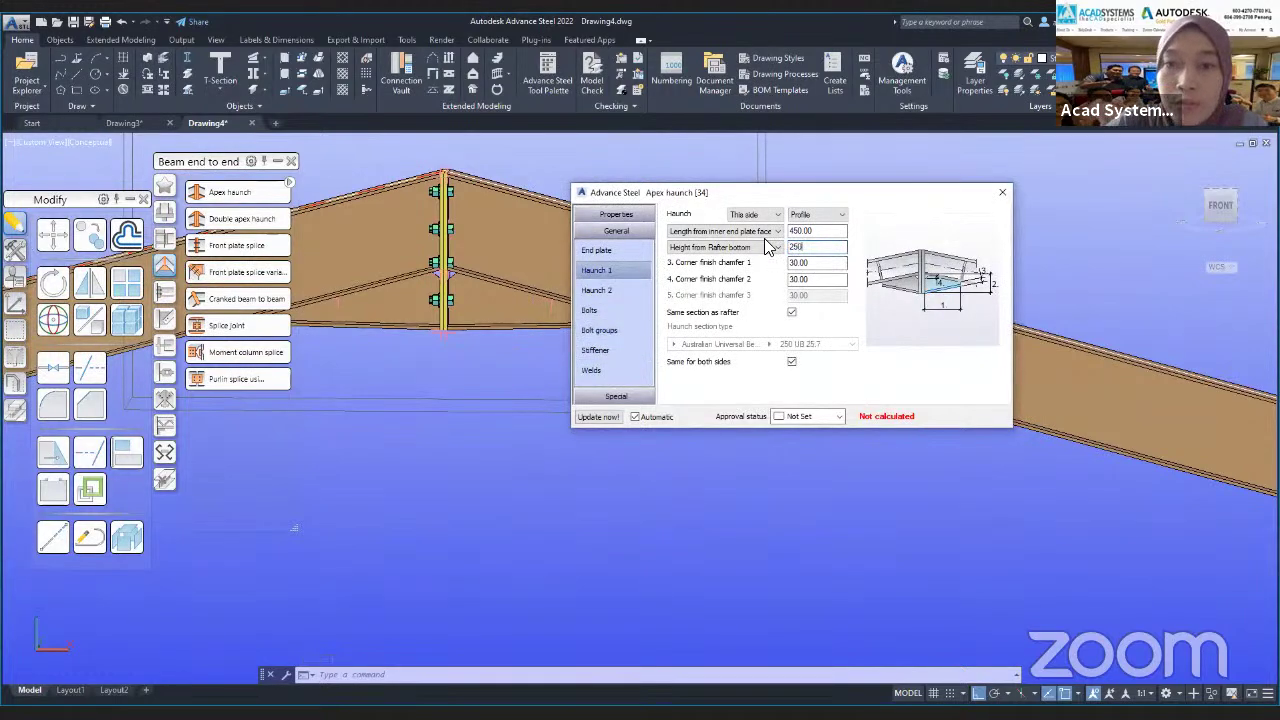
left_click(838, 263)
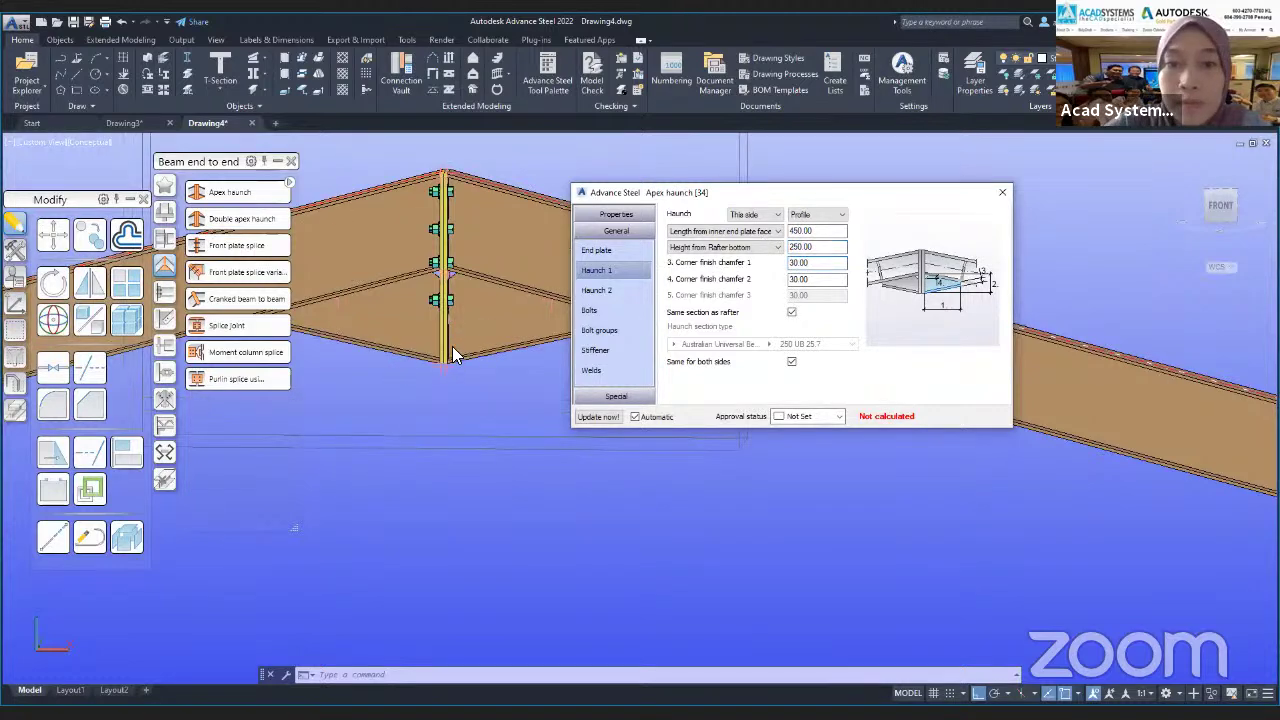
- Set the number of bolt lines in Group 2 of the apex haunch to 3 and close its properties
left_click(610, 308)
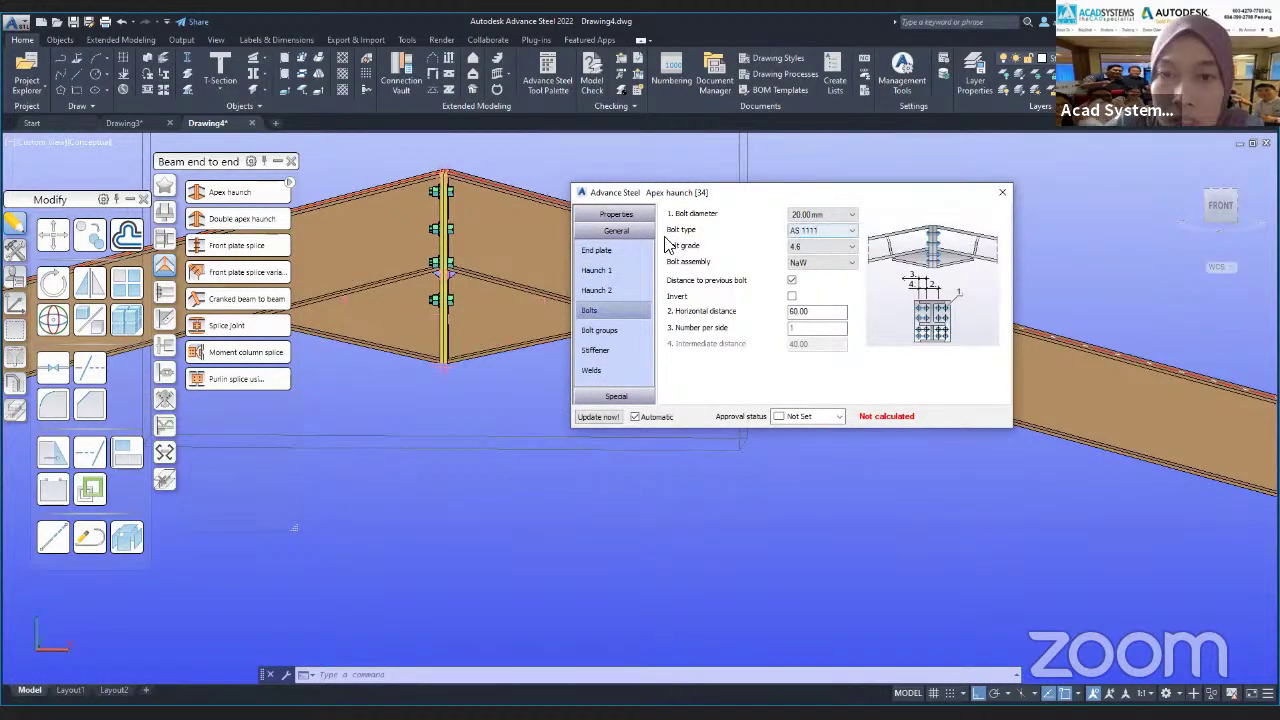
left_click(602, 331)
double_click(725, 252)
type("3")
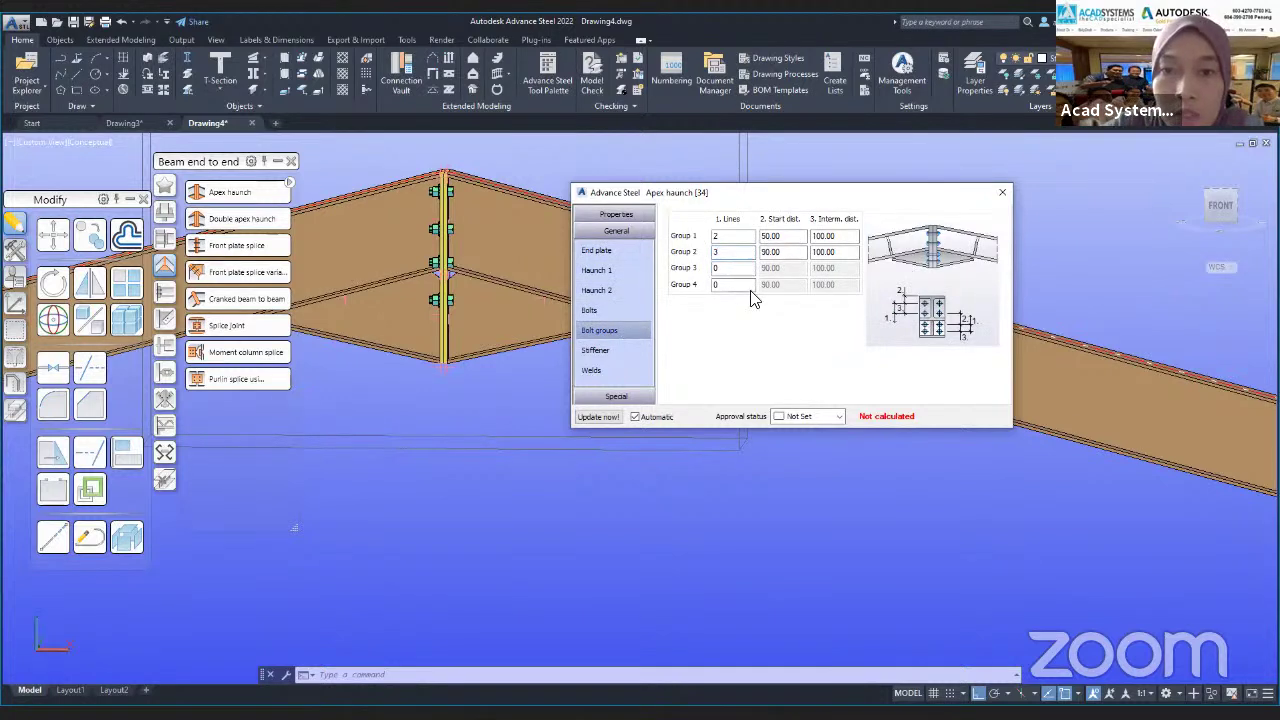
left_click(748, 240)
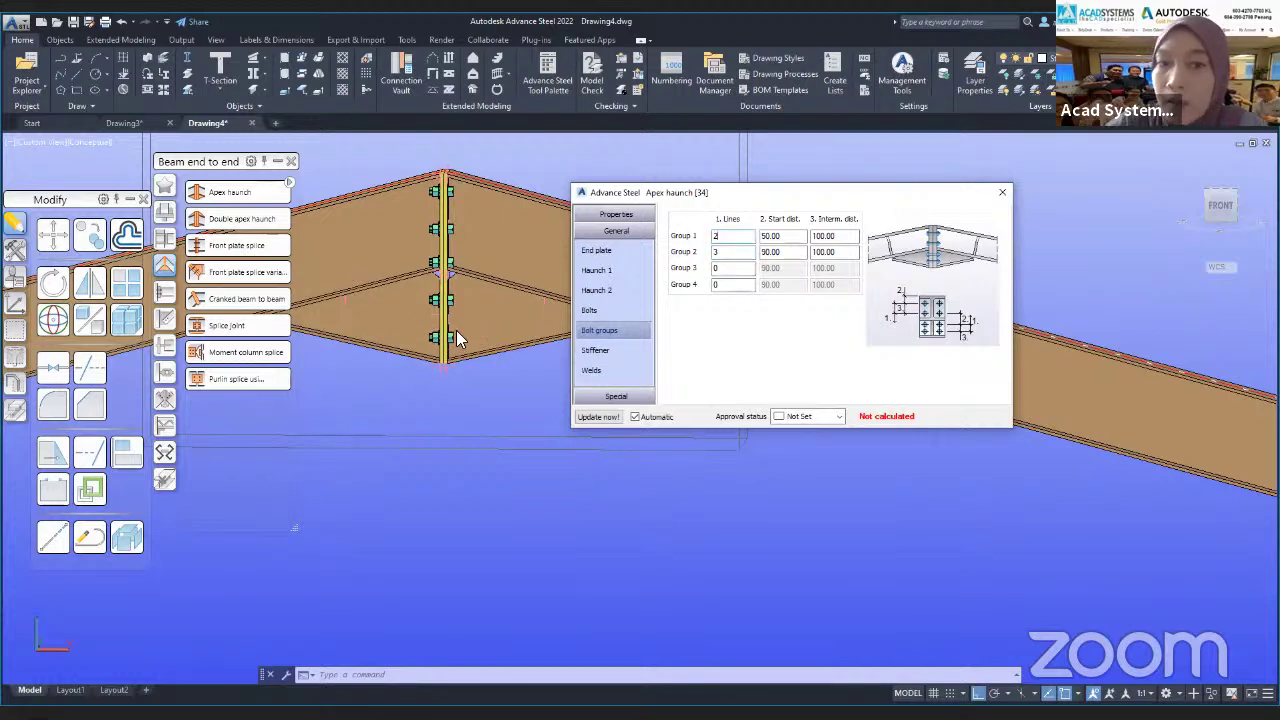
left_click(1003, 192)
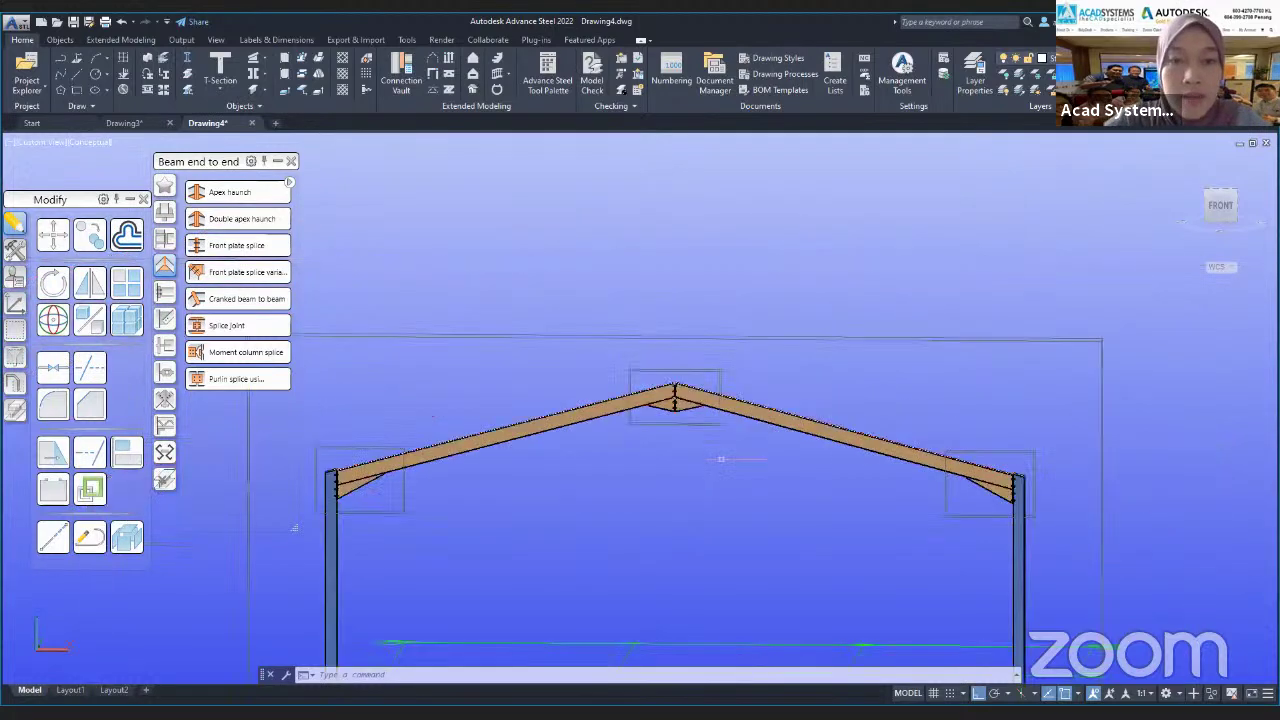
- Set up a Transform elements copy with 4 copies at a Y distance of 5000, keeping additional connections included
middle_click_drag(712, 404, 714, 386)
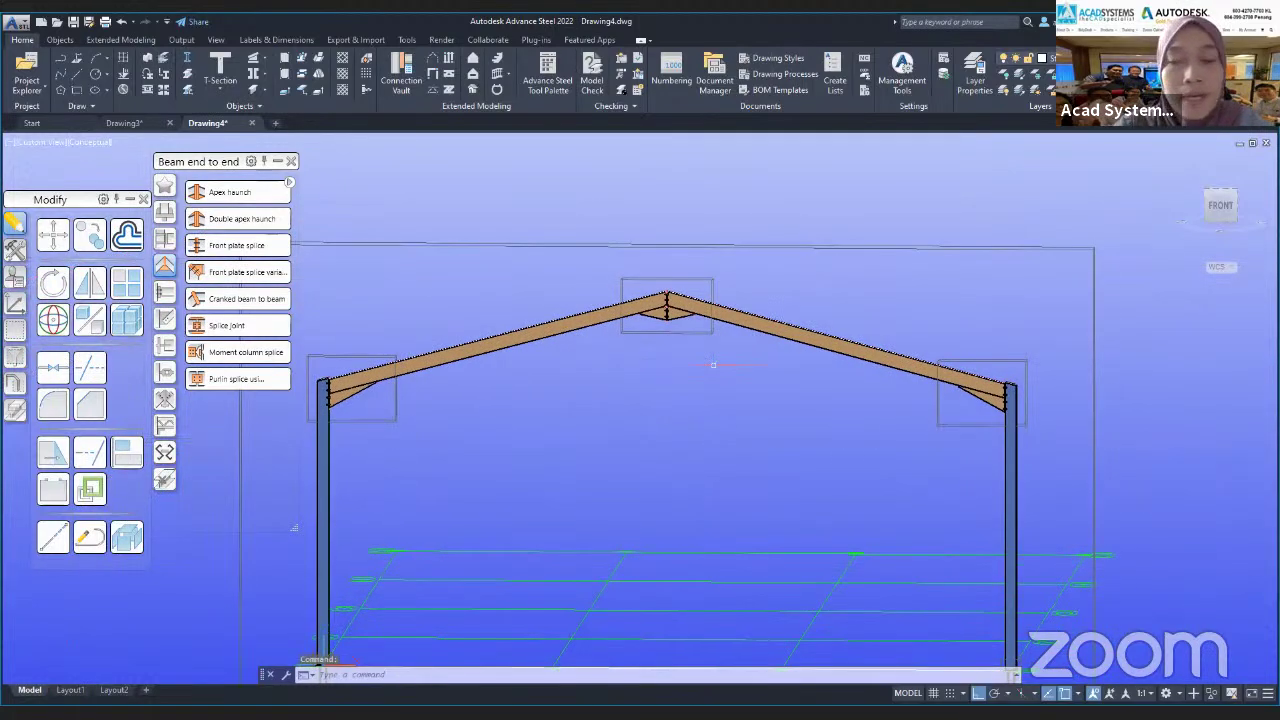
middle_click_drag(611, 611, 608, 508)
scroll(608, 508, "down", 2)
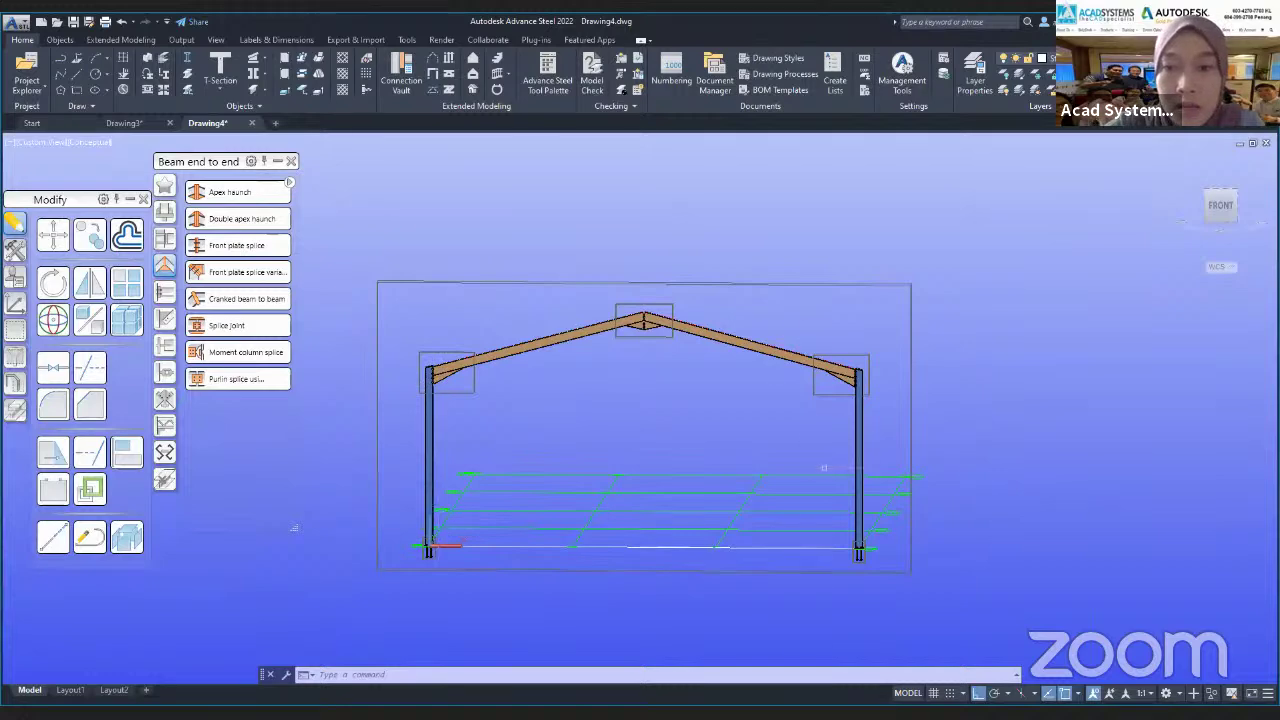
scroll(455, 532, "up", 4)
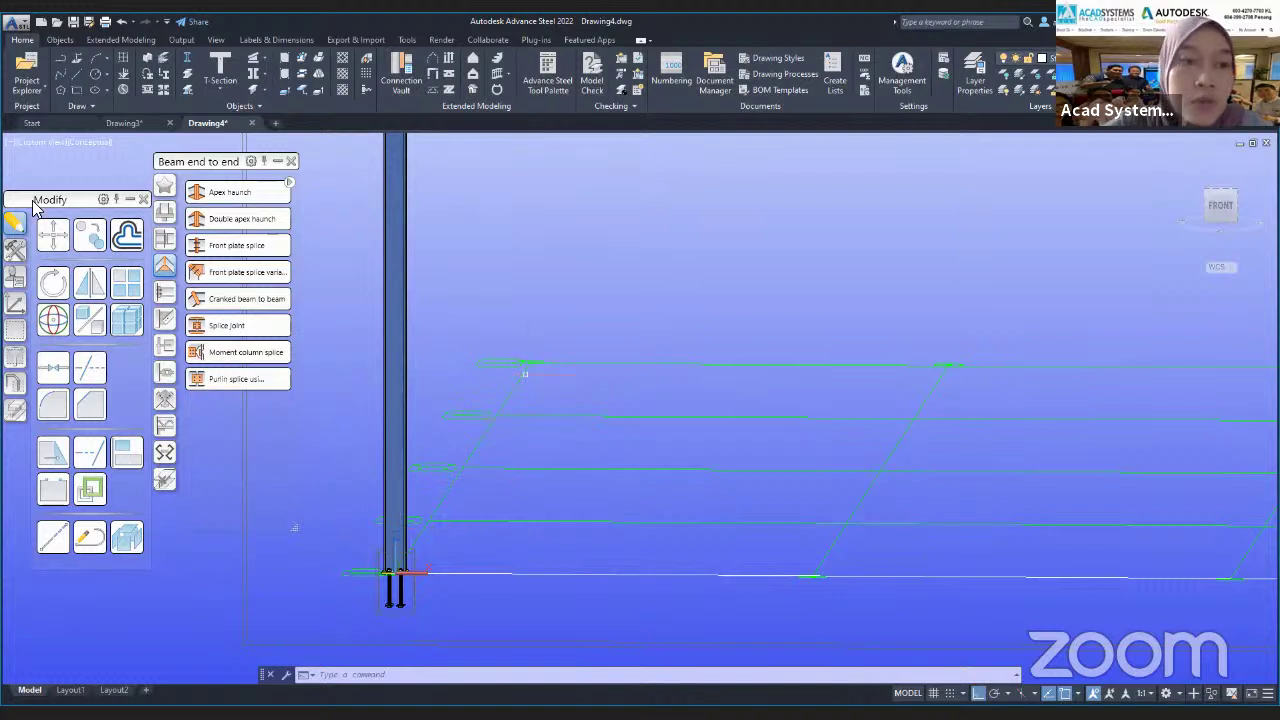
left_click(16, 248)
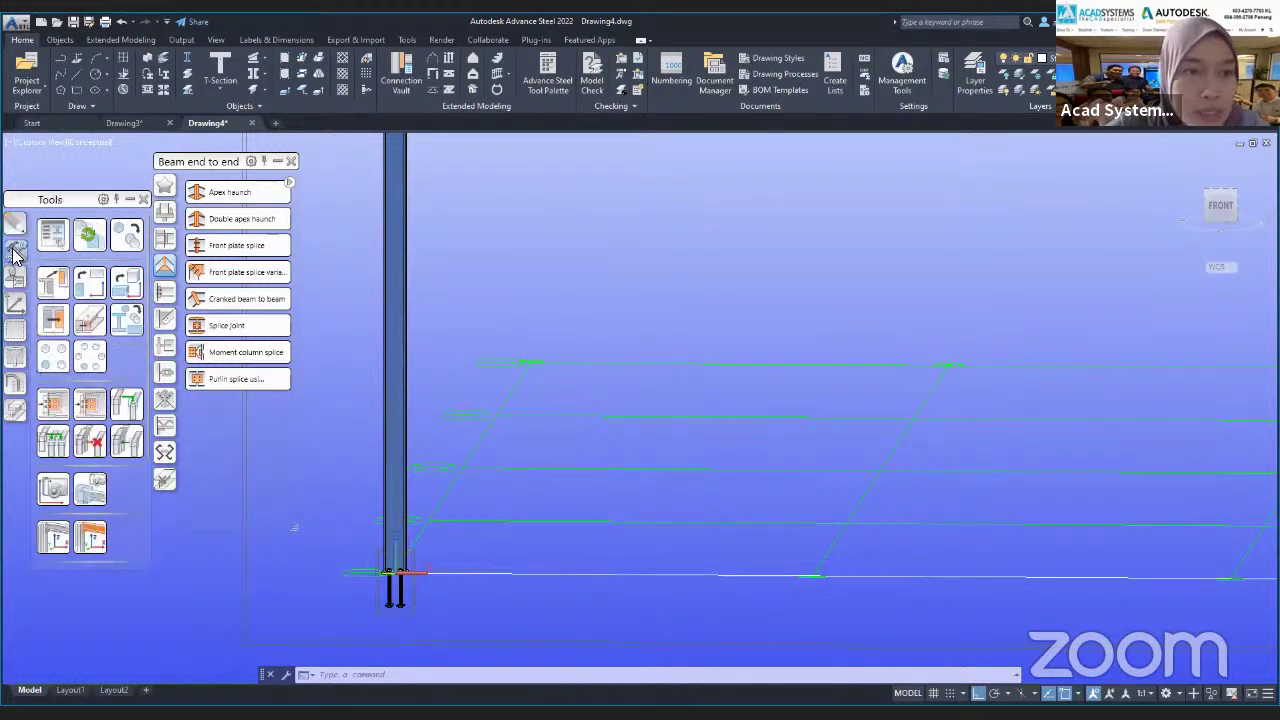
left_click(125, 236)
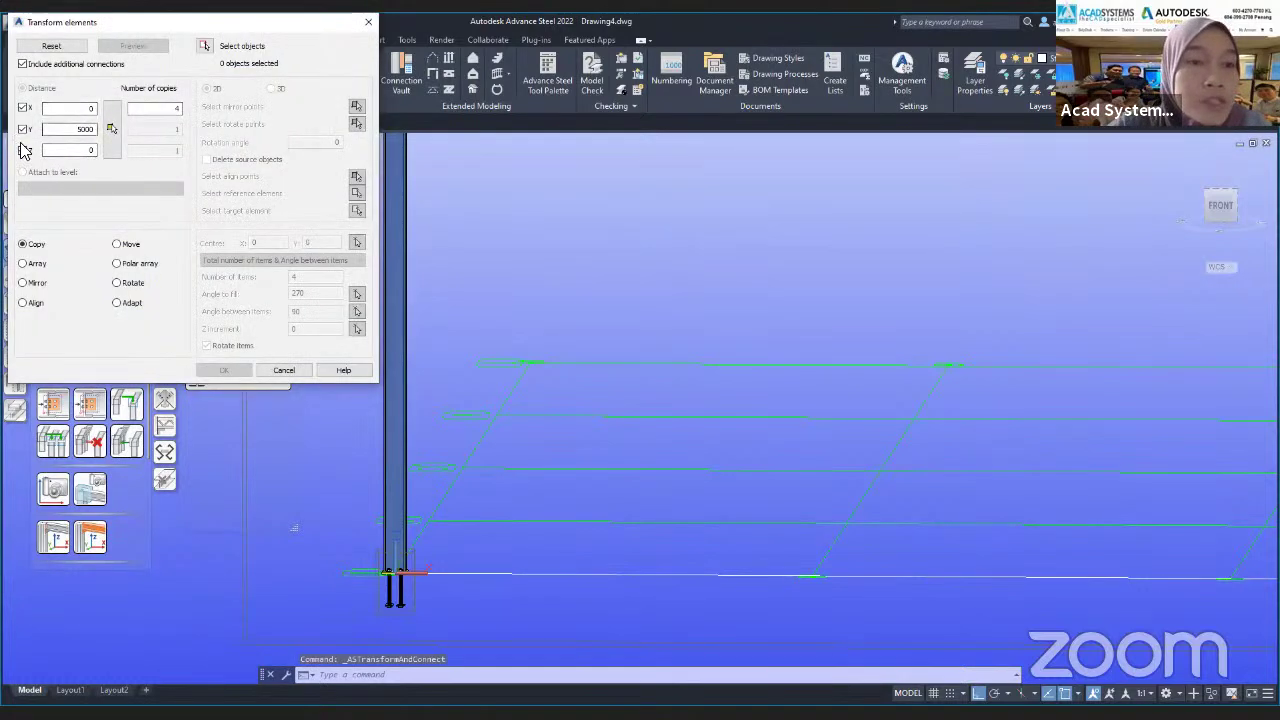
double_click(80, 129)
type("5000")
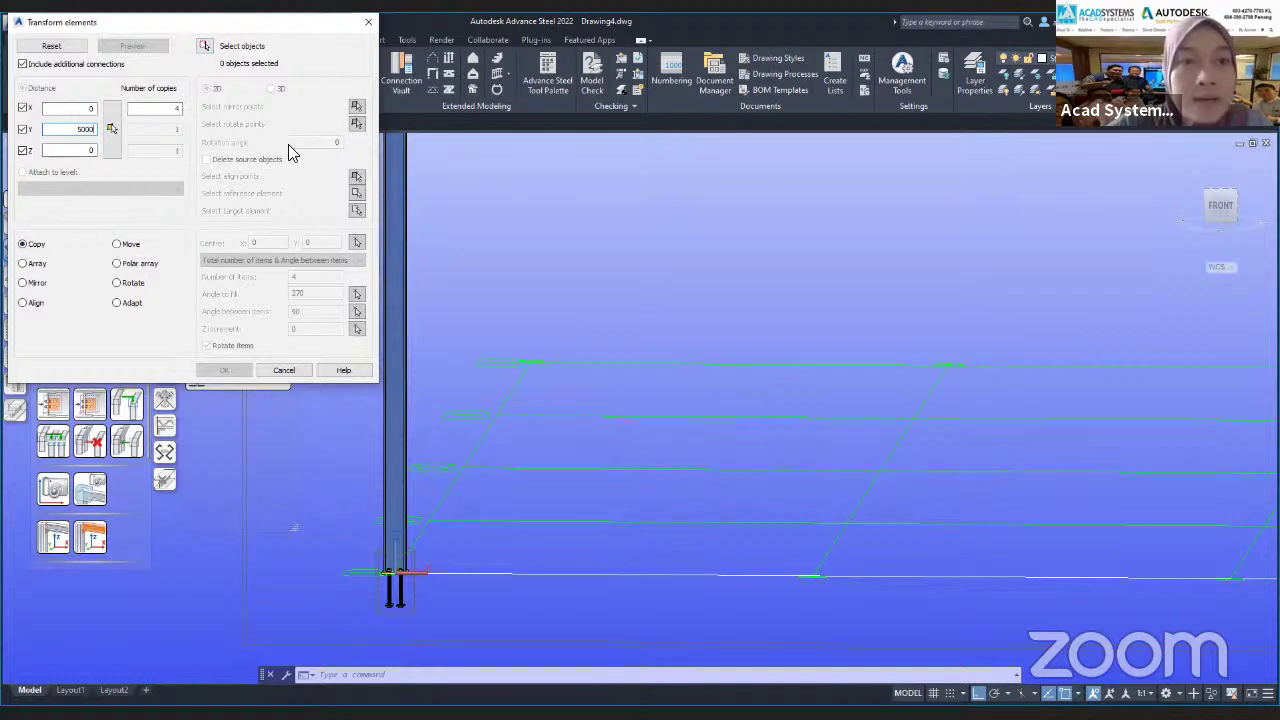
- Select the columns, rafters and surrounding frame of the completed portal and create its copies along the grid
scroll(440, 270, "down", 5)
left_click(205, 47)
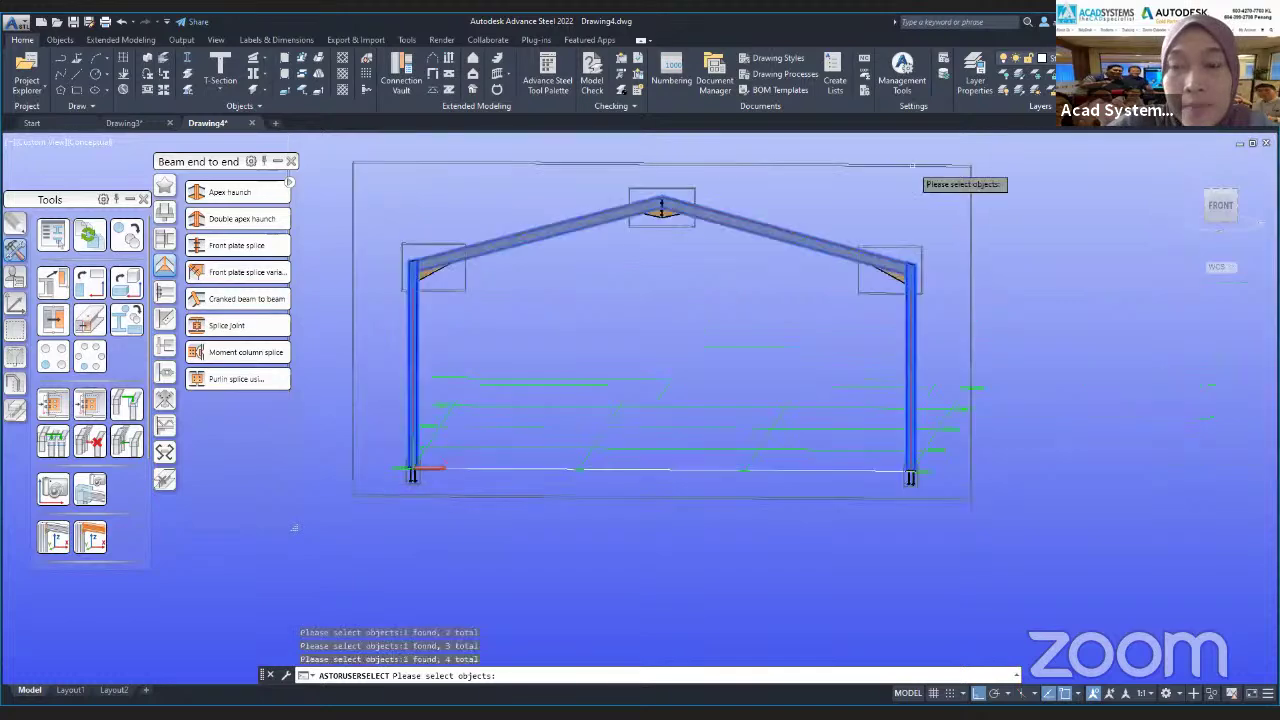
left_click(912, 166)
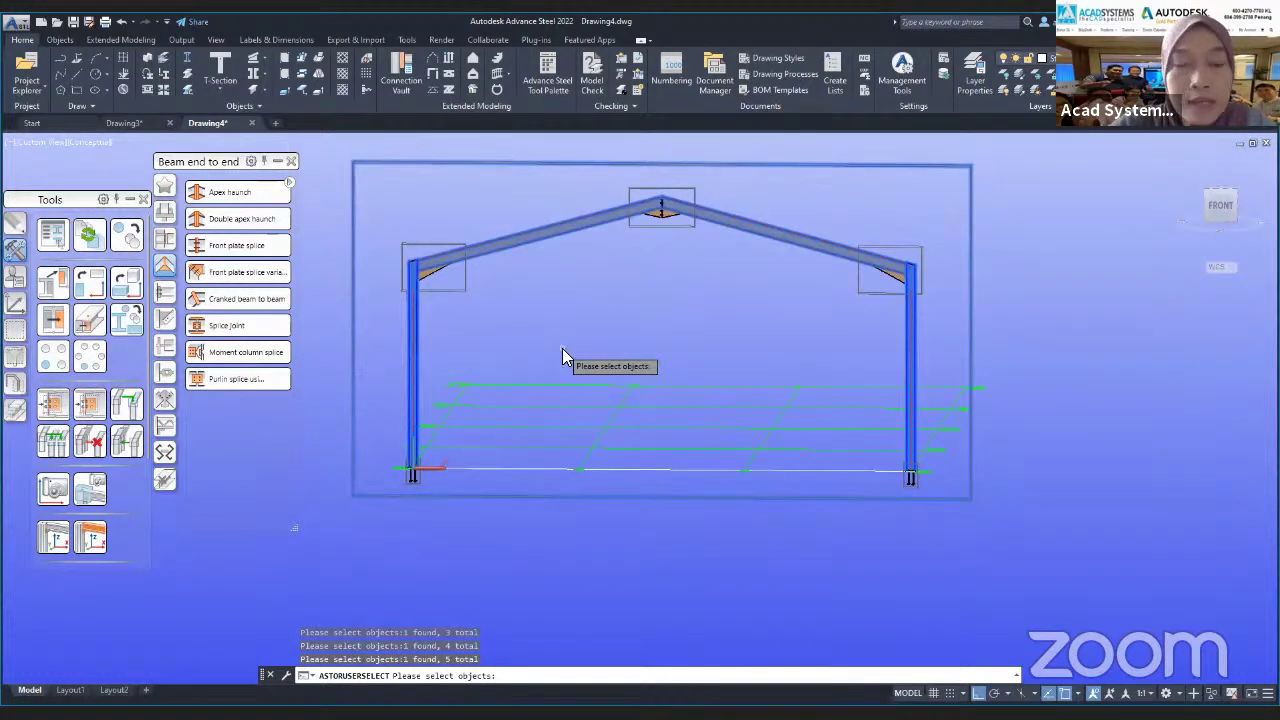
key("Return")
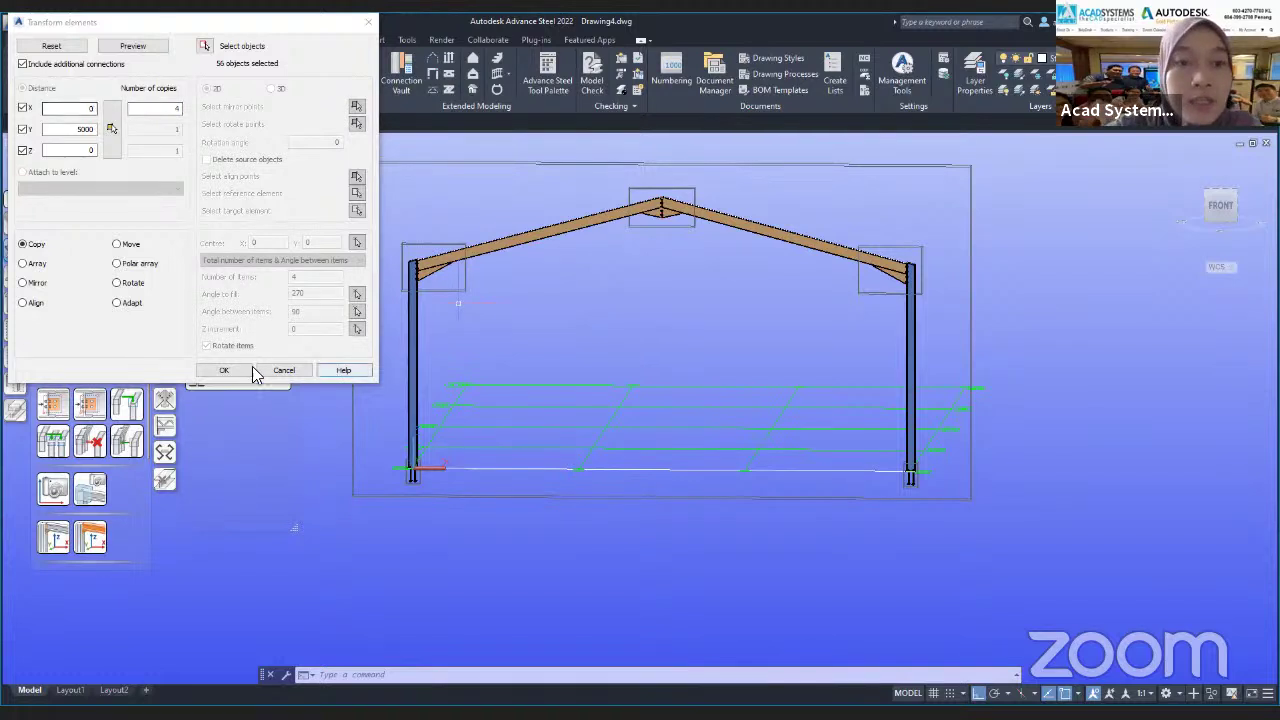
left_click(210, 373)
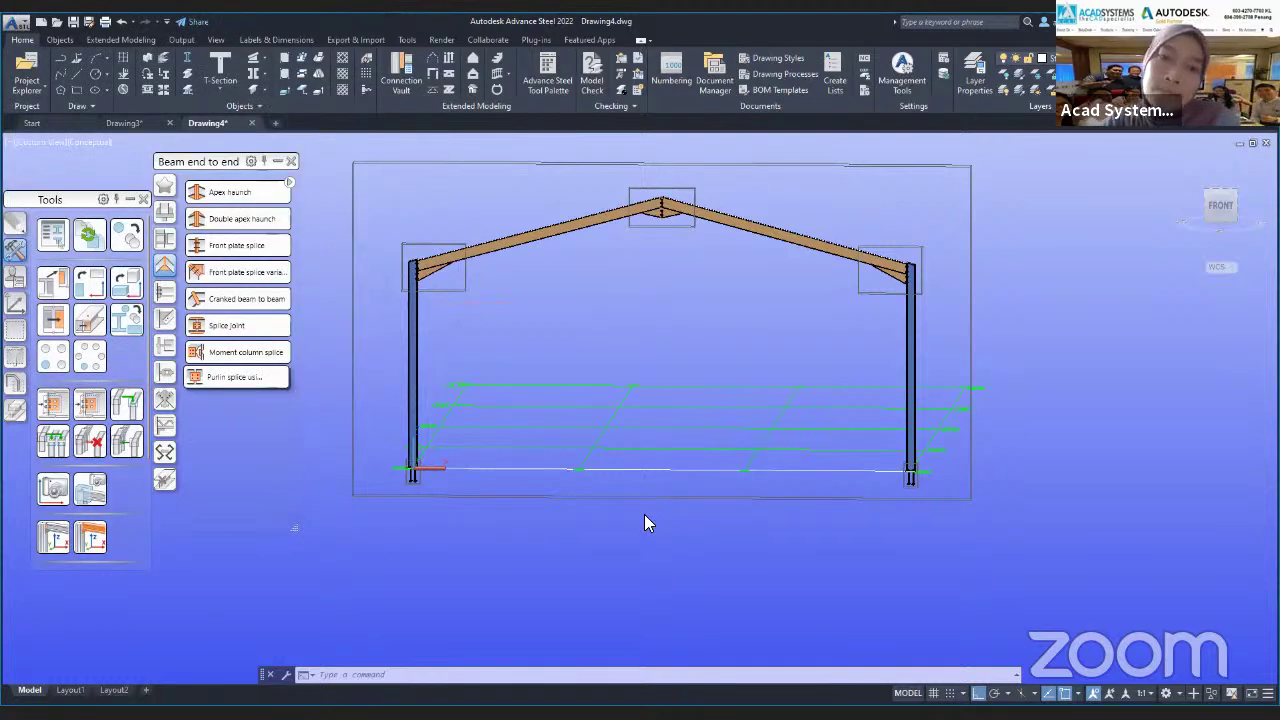
- Draw a rolled I-section eaves beam between the first two portal frames' column tops, on the side away from the origin
middle_click_drag(713, 495, 495, 590, "shift")
scroll(628, 483, "down", 3)
middle_click_drag(840, 582, 704, 558)
middle_click_drag(634, 471, 912, 542, "shift")
middle_click_drag(600, 427, 517, 416, "shift")
scroll(517, 416, "up", 5)
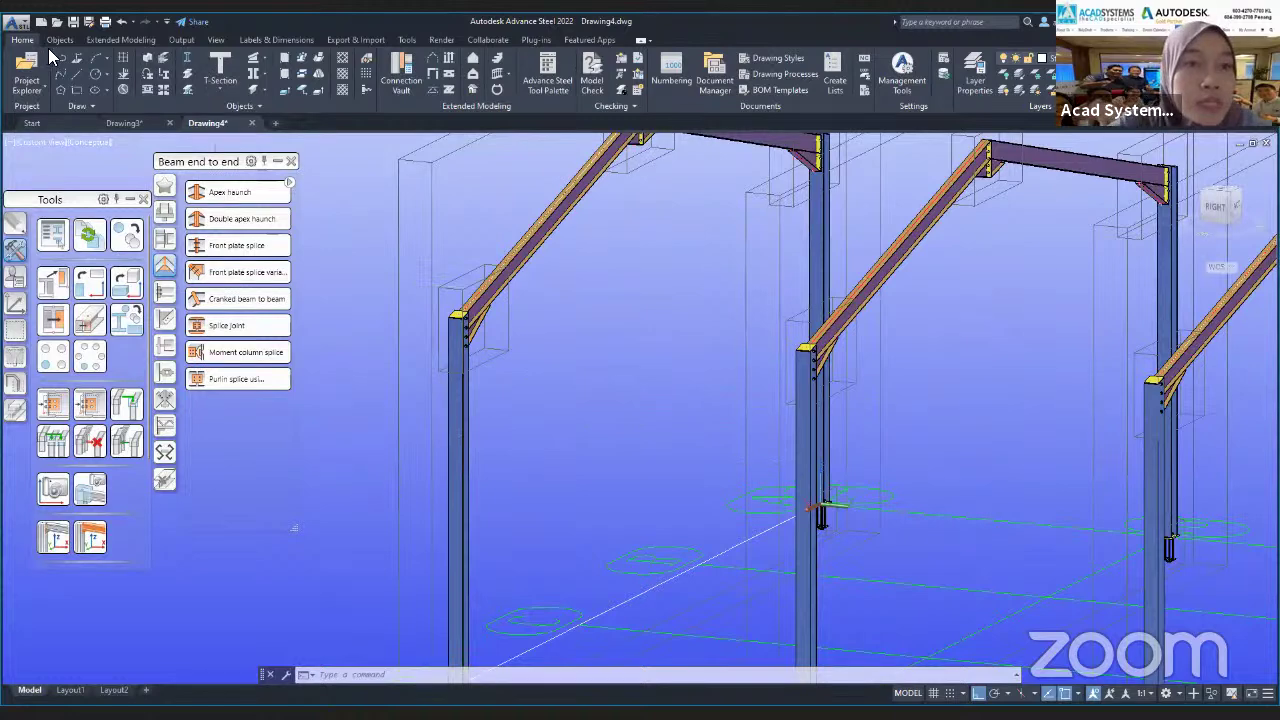
left_click(220, 86)
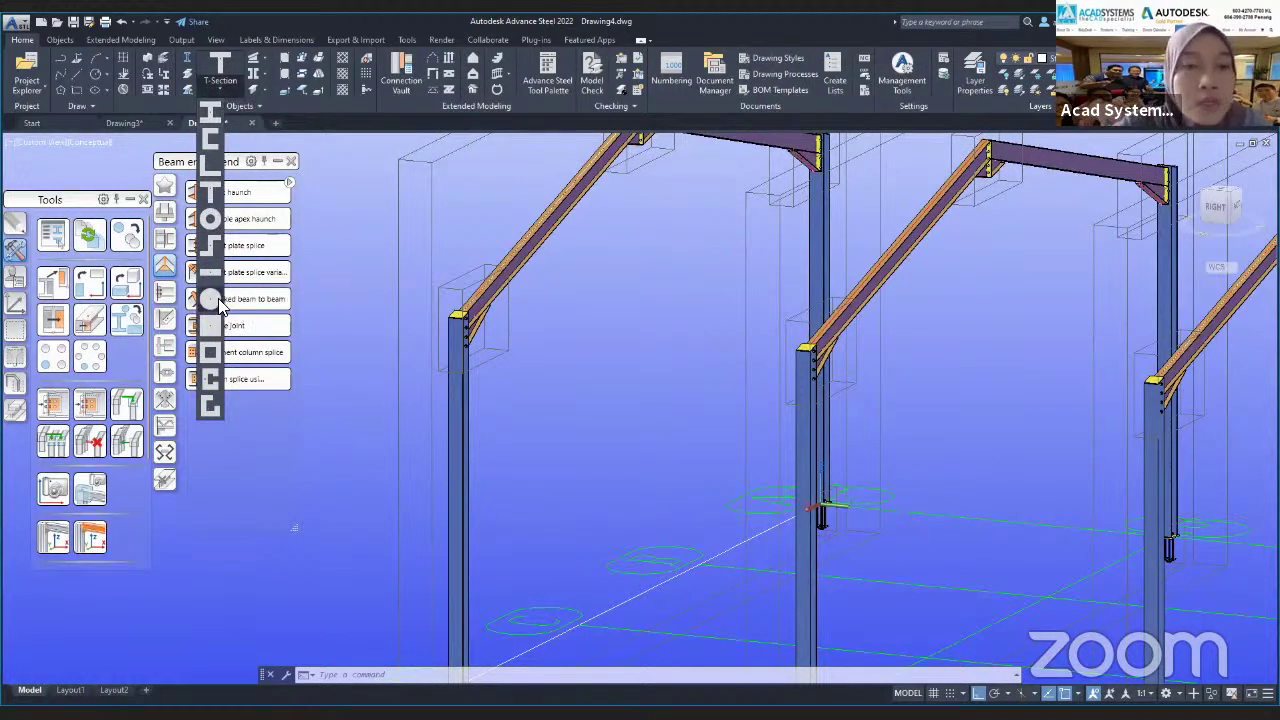
left_click(212, 118)
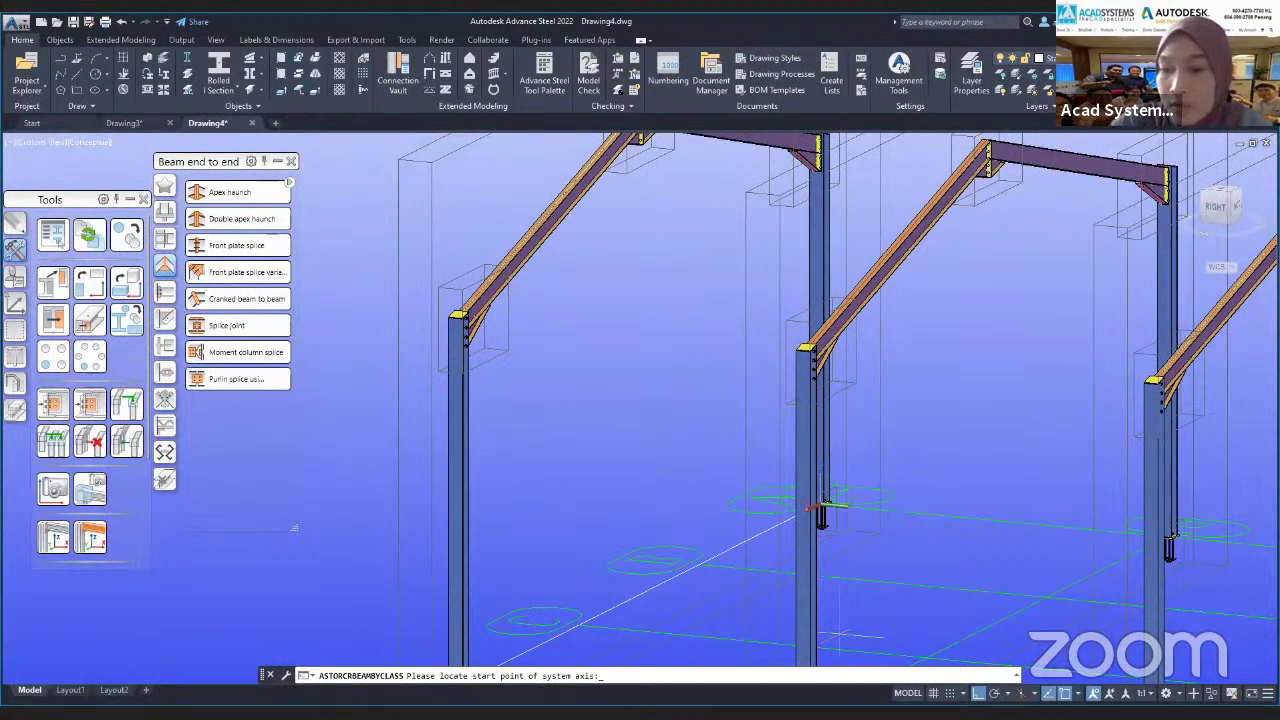
right_click(1058, 655, "shift")
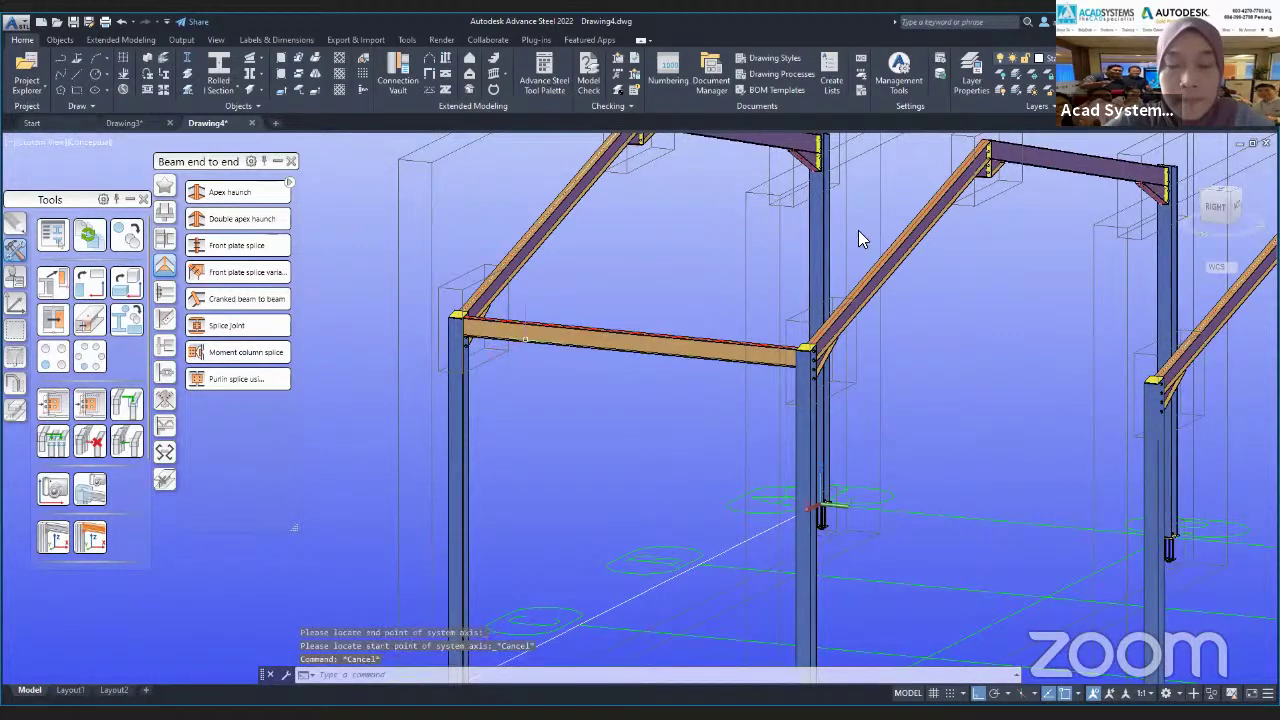
- Change the new eaves beam's section to Australian Universal Beam 180 UB 22.2 and close its properties
double_click(530, 340)
left_click(870, 232)
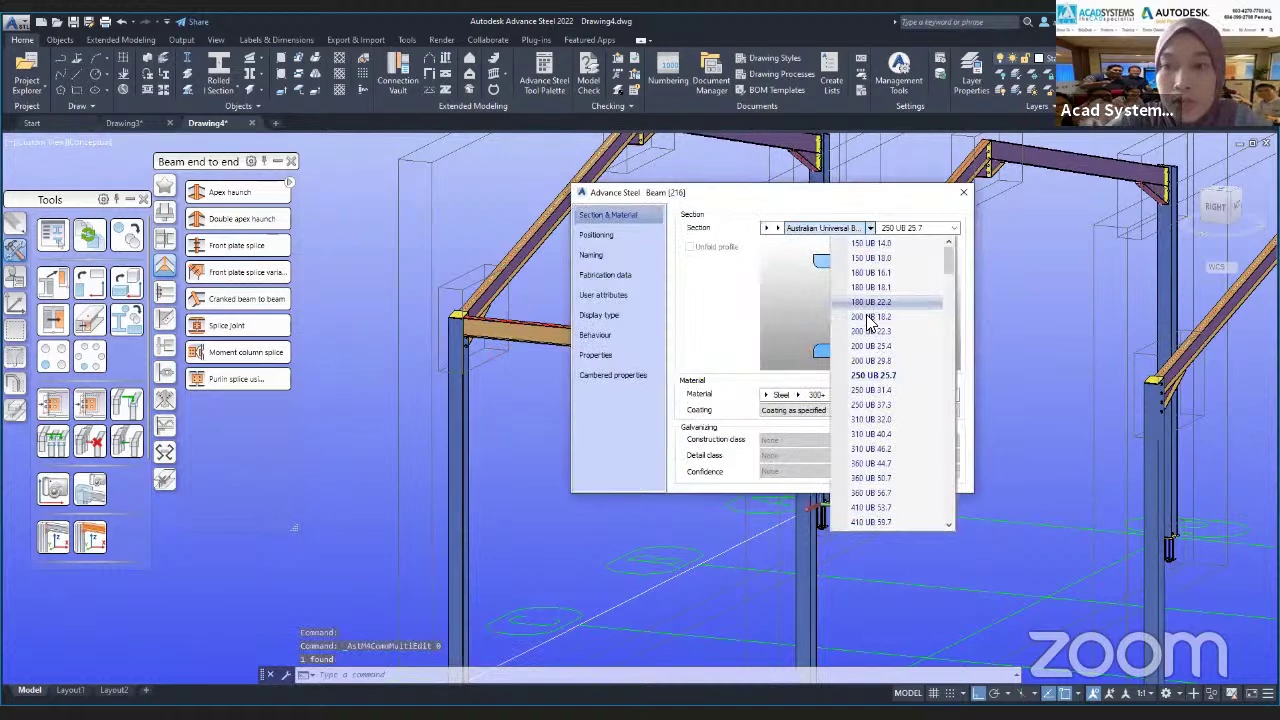
left_click(871, 329)
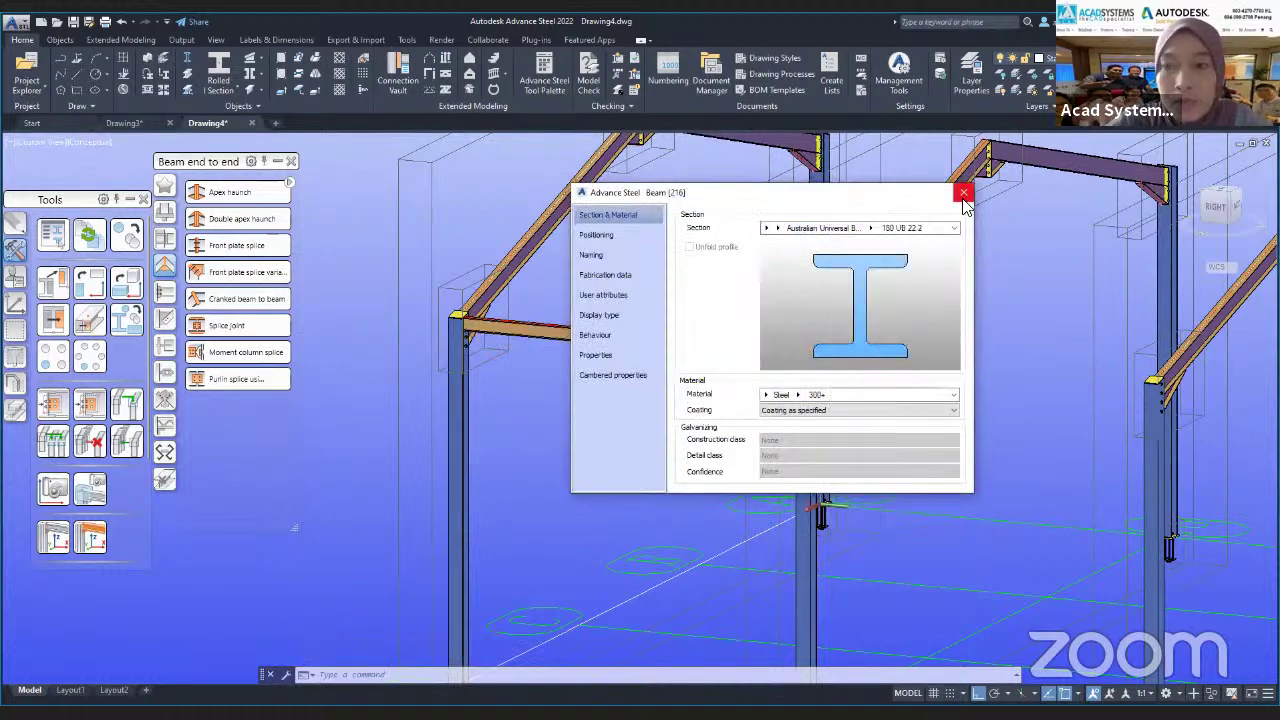
left_click(963, 195)
scroll(650, 376, "down", 5)
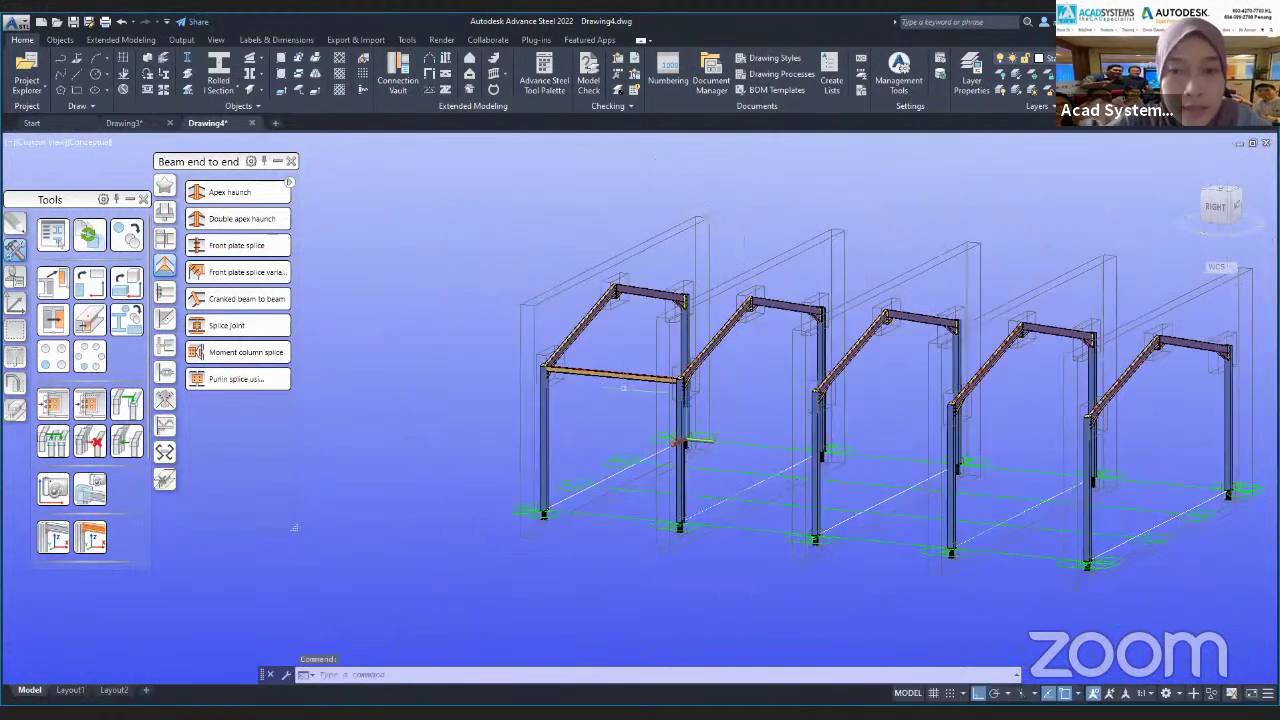
- Draw a matching rolled I-section eaves beam between the first two portals' column tops on the origin side and check its section
scroll(622, 386, "up", 2)
left_click(219, 88)
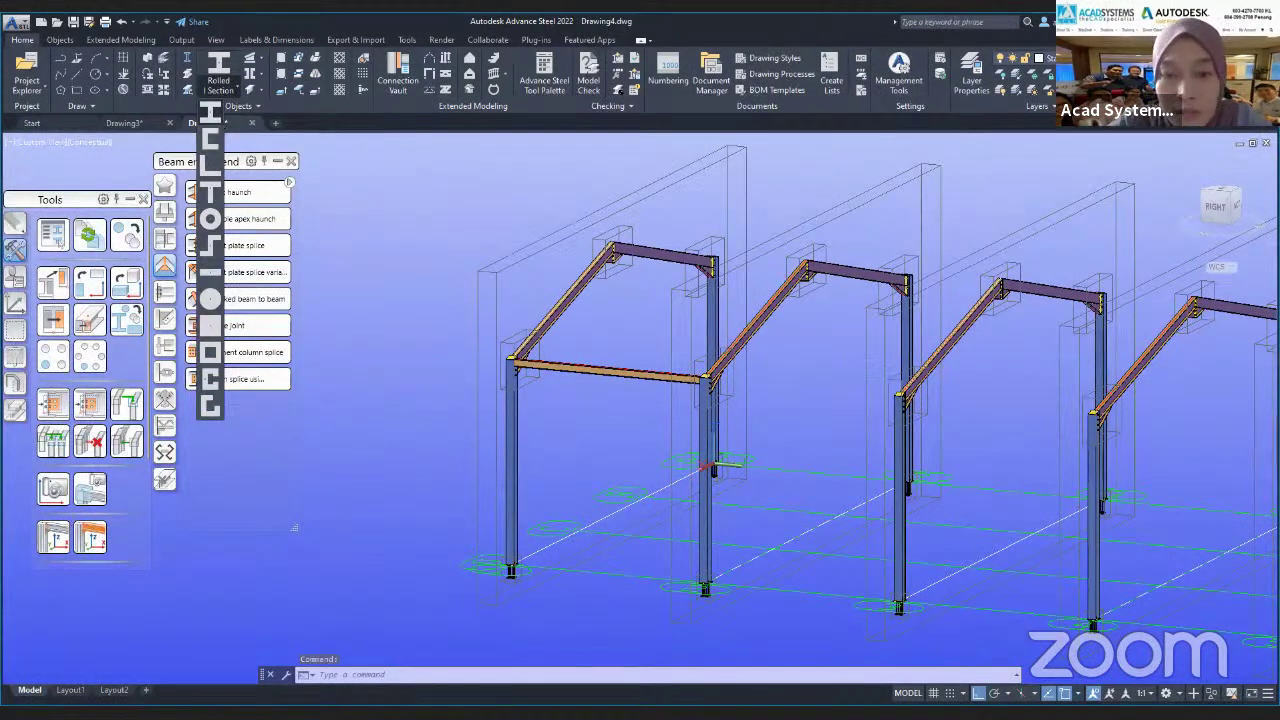
left_click(210, 113)
middle_click_drag(640, 390, 740, 385, "shift")
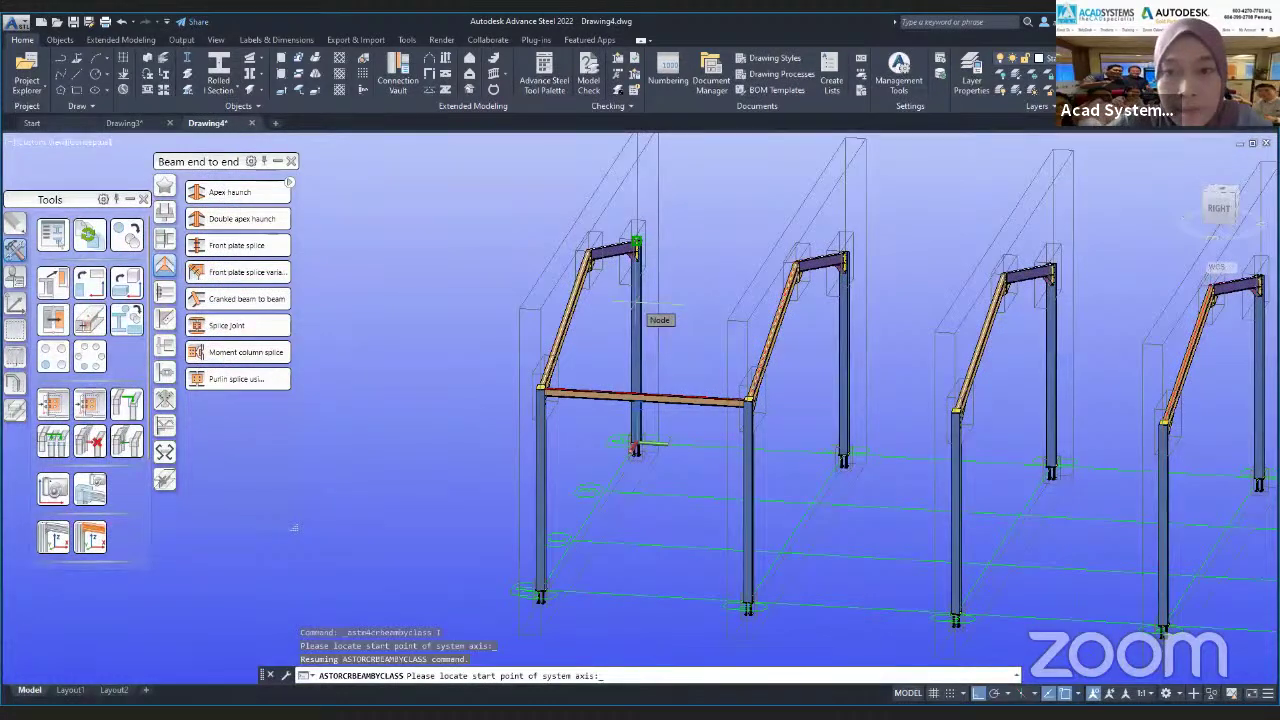
key("Escape")
key("Escape")
left_click(675, 248)
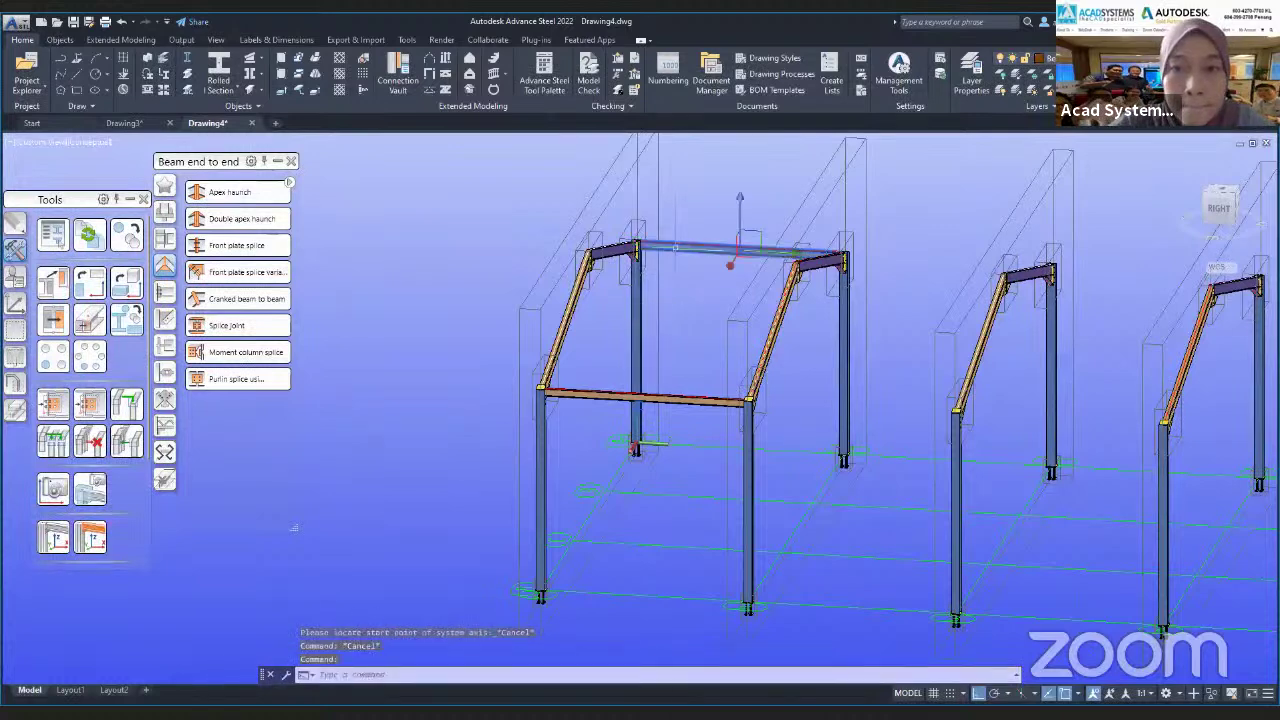
double_click(675, 247)
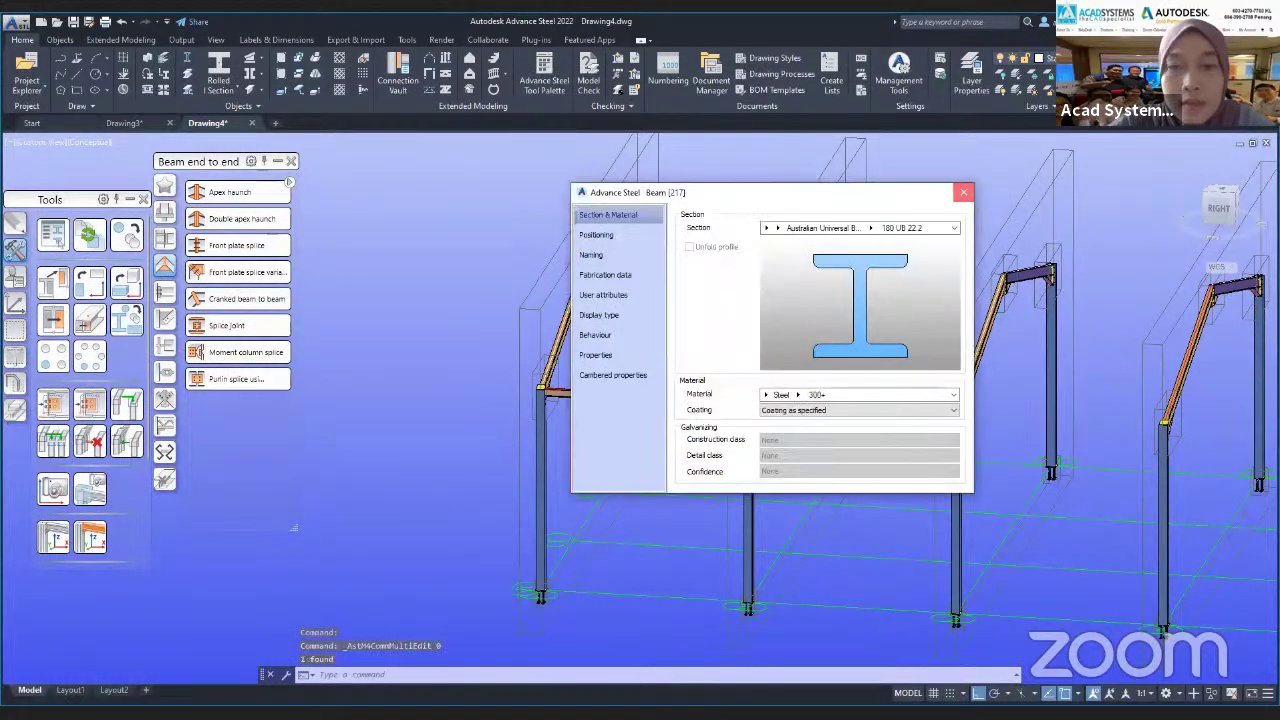
left_click(966, 189)
- Align the UCS to the sloping rafter of the first portal frame, using the coordinate system at its middle
middle_click_drag(706, 442, 545, 338, "shift")
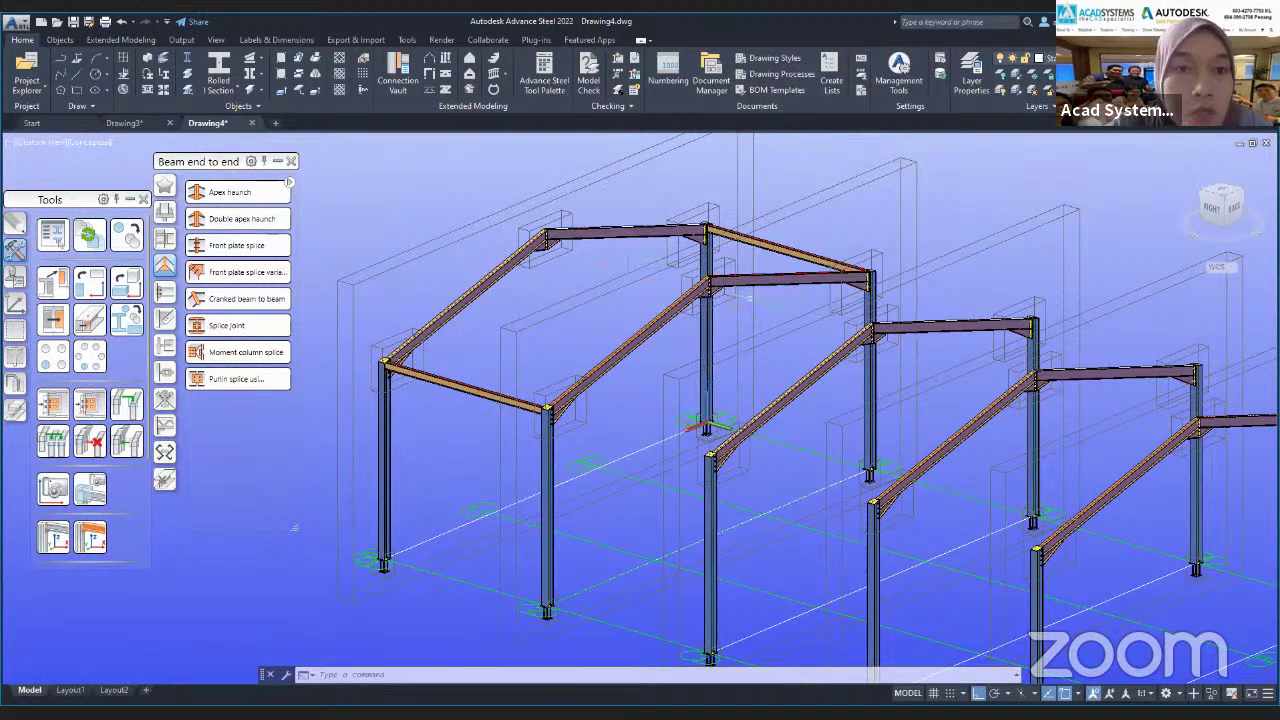
left_click(222, 95)
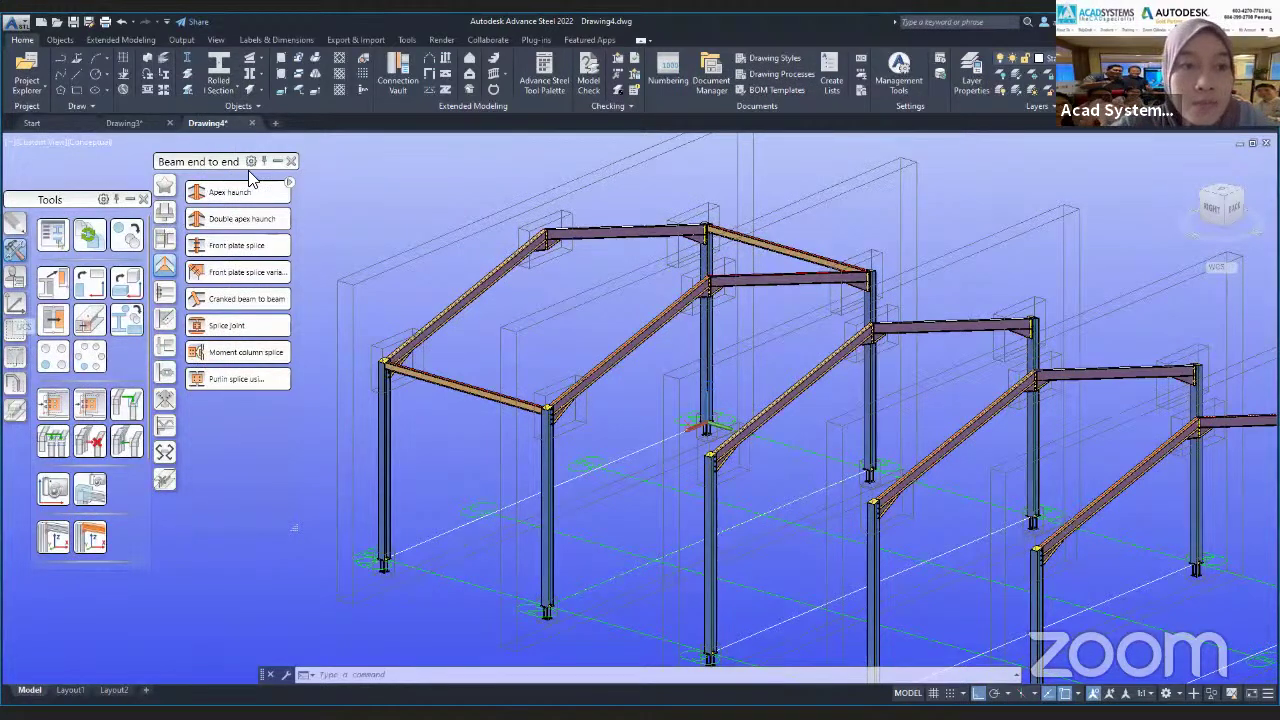
left_click(14, 302)
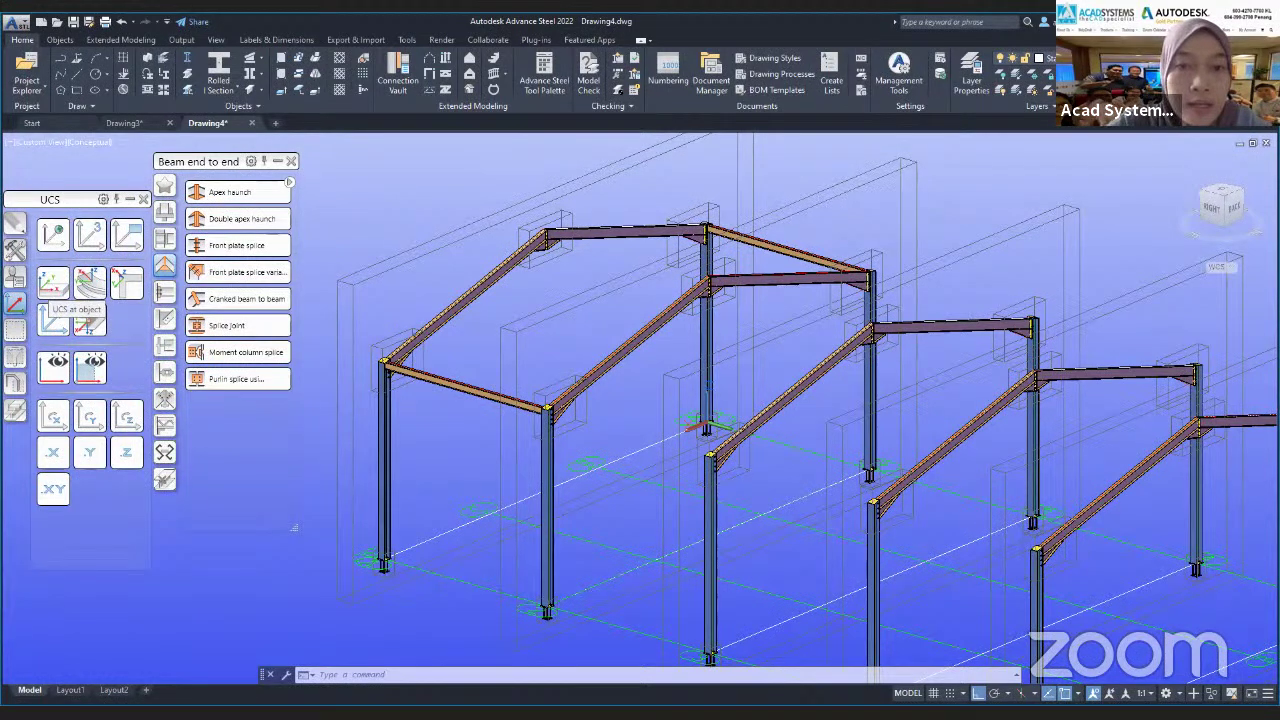
left_click(53, 283)
scroll(465, 302, "up", 4)
left_click(462, 302)
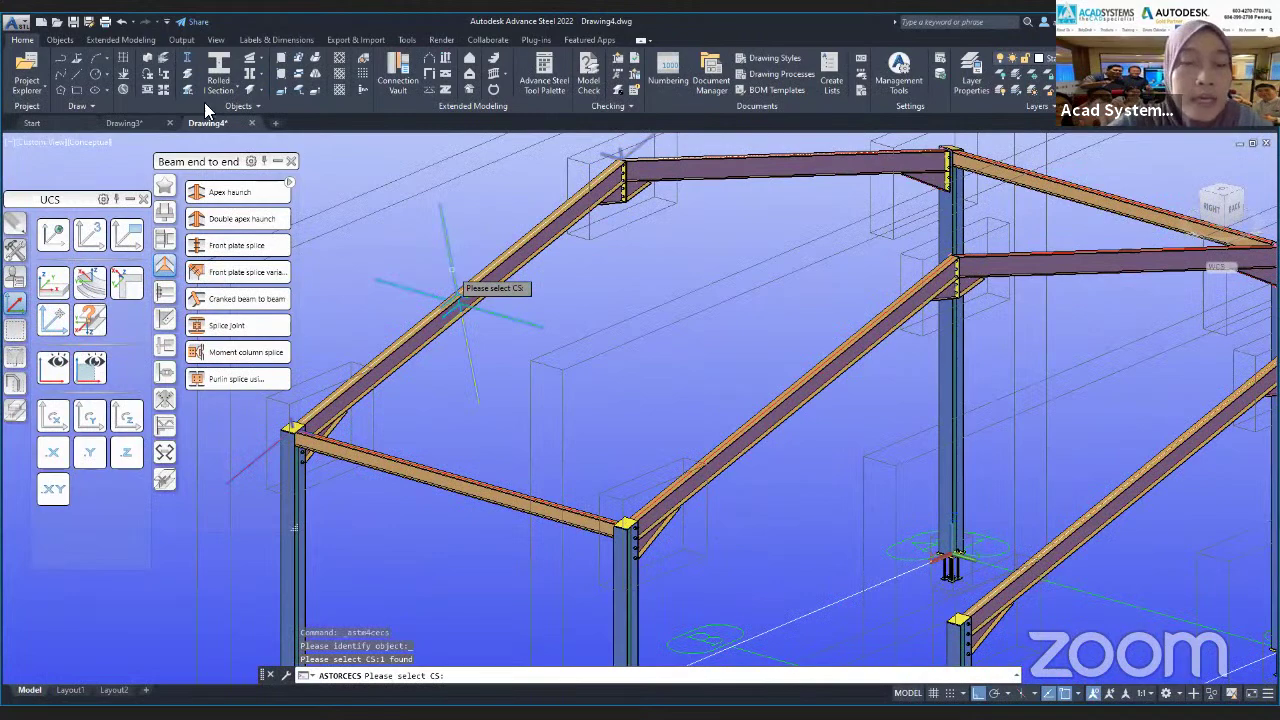
left_click(452, 270)
scroll(505, 312, "down", 5)
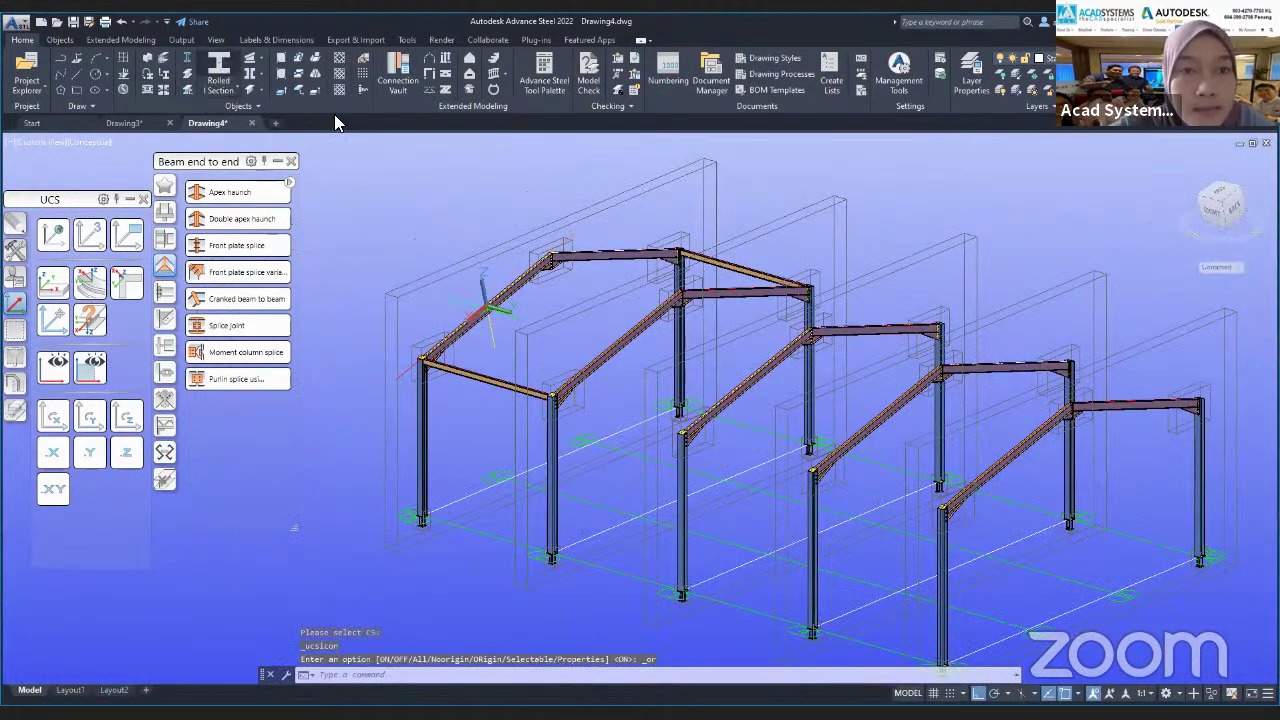
- Draw a rolled I-section ridge beam between the apexes of the first two portal frames
left_click(222, 62)
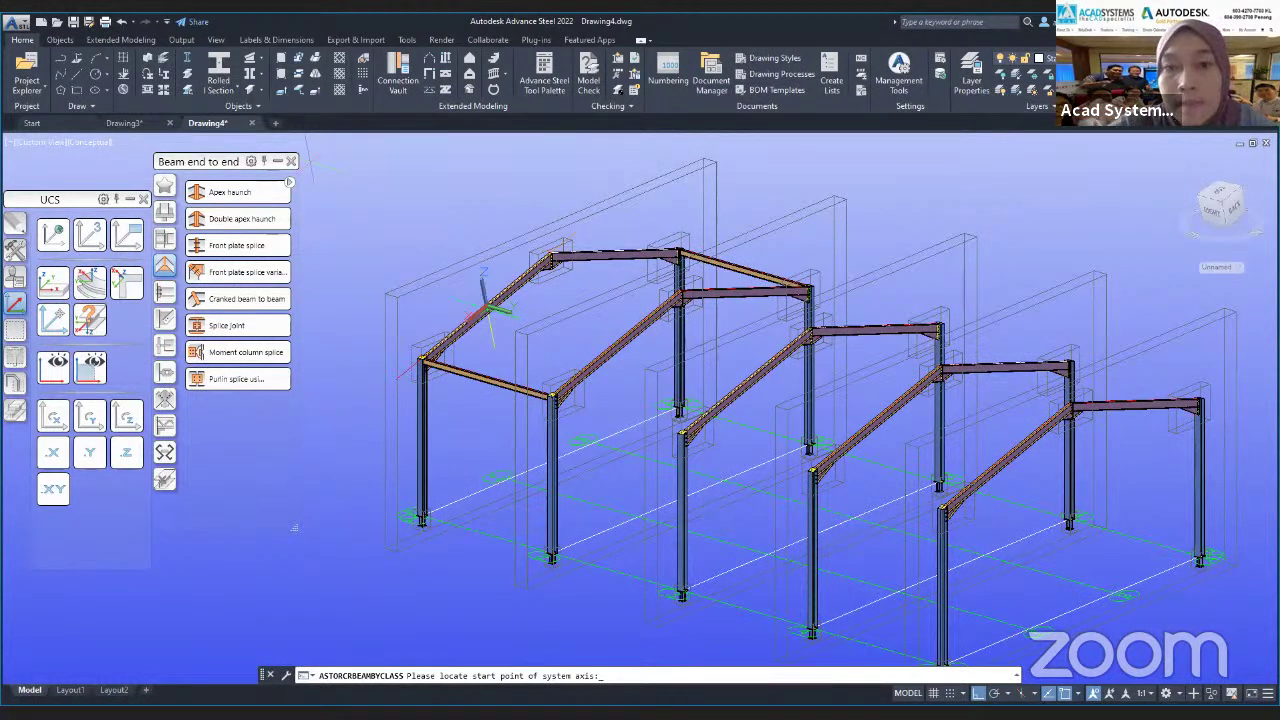
key("Escape")
key("Escape")
scroll(490, 305, "up", 5)
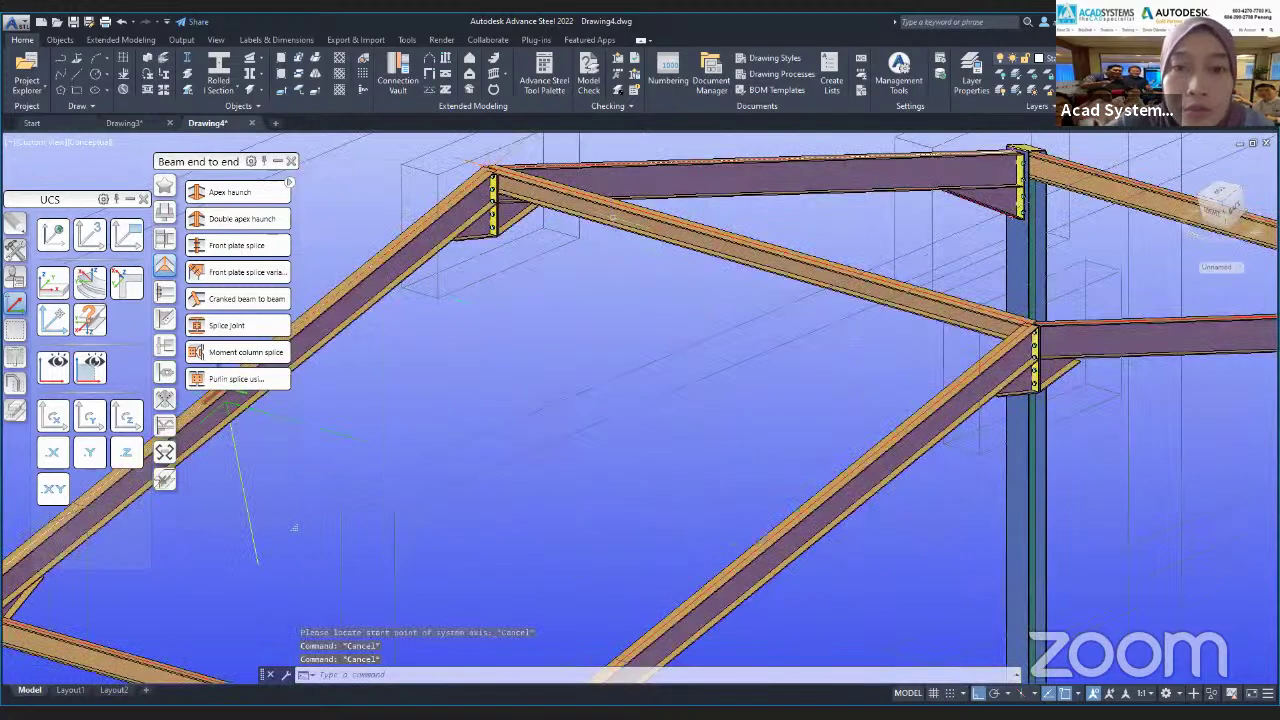
scroll(570, 290, "down", 4)
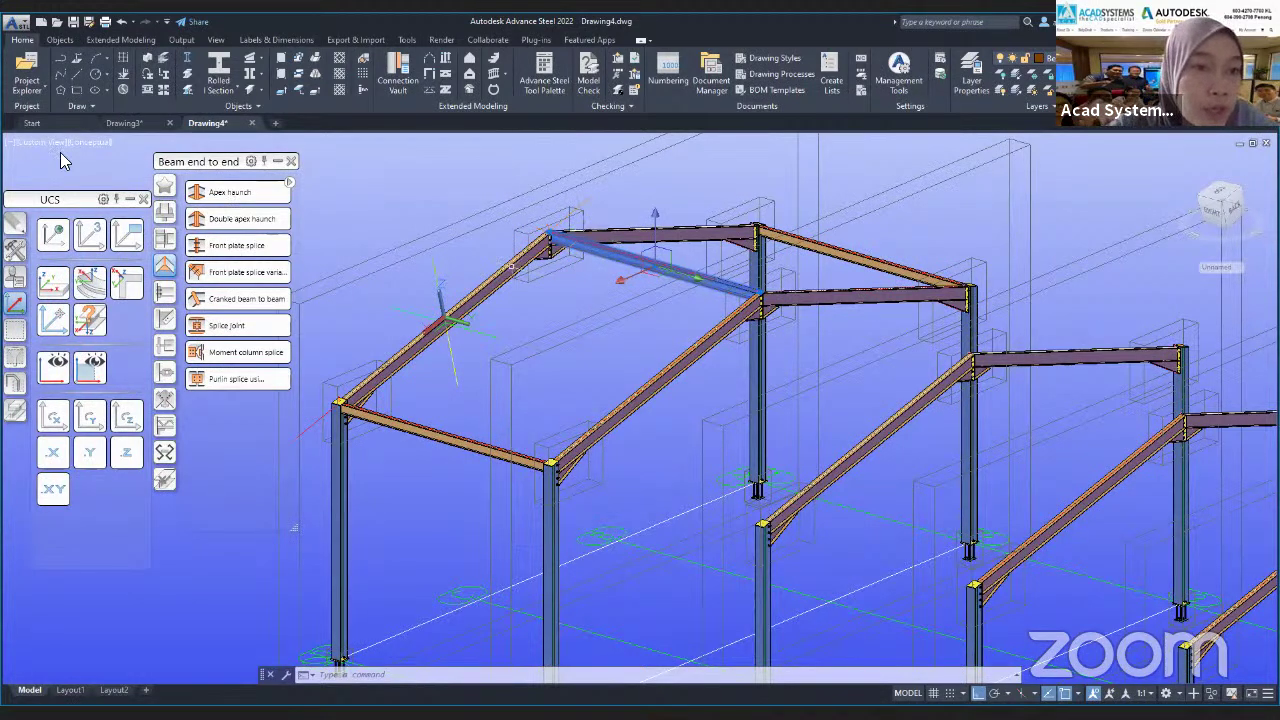
key("Escape")
key("Escape")
- Try to move the ridge beam from its apex end point down the first portal frame's UCS-aligned rafter
left_click(15, 223)
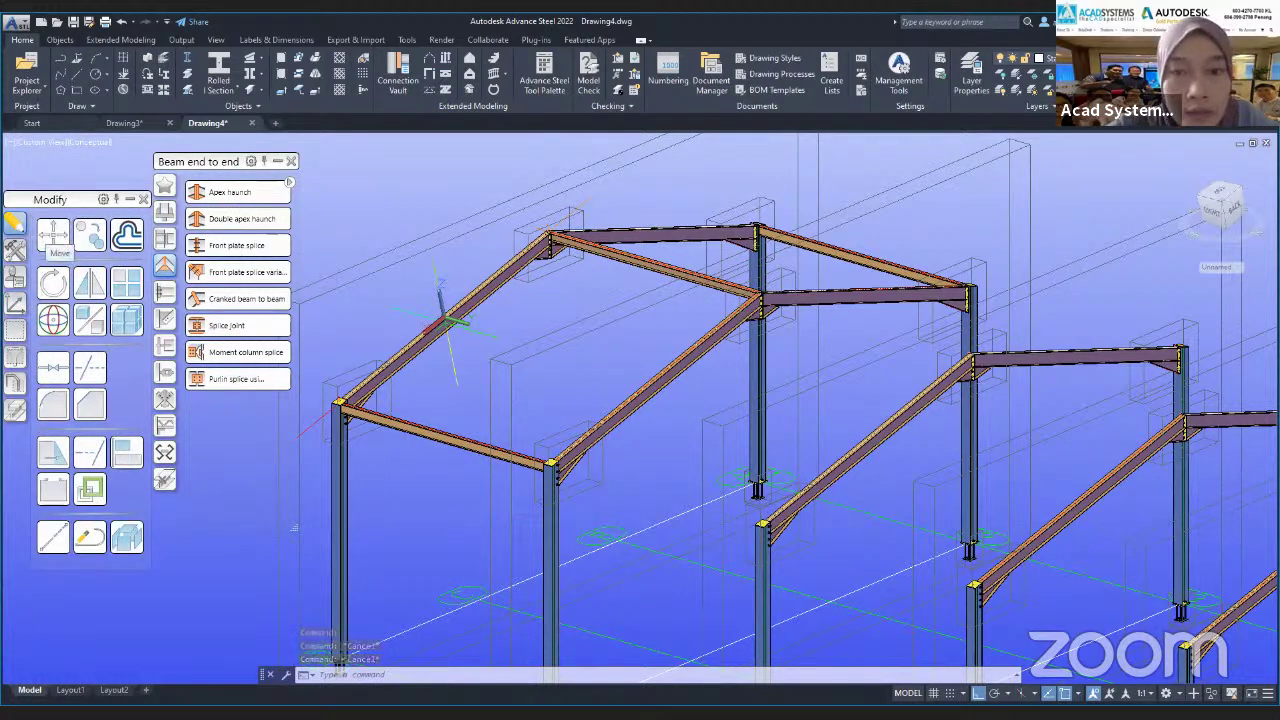
left_click(55, 237)
left_click(599, 247)
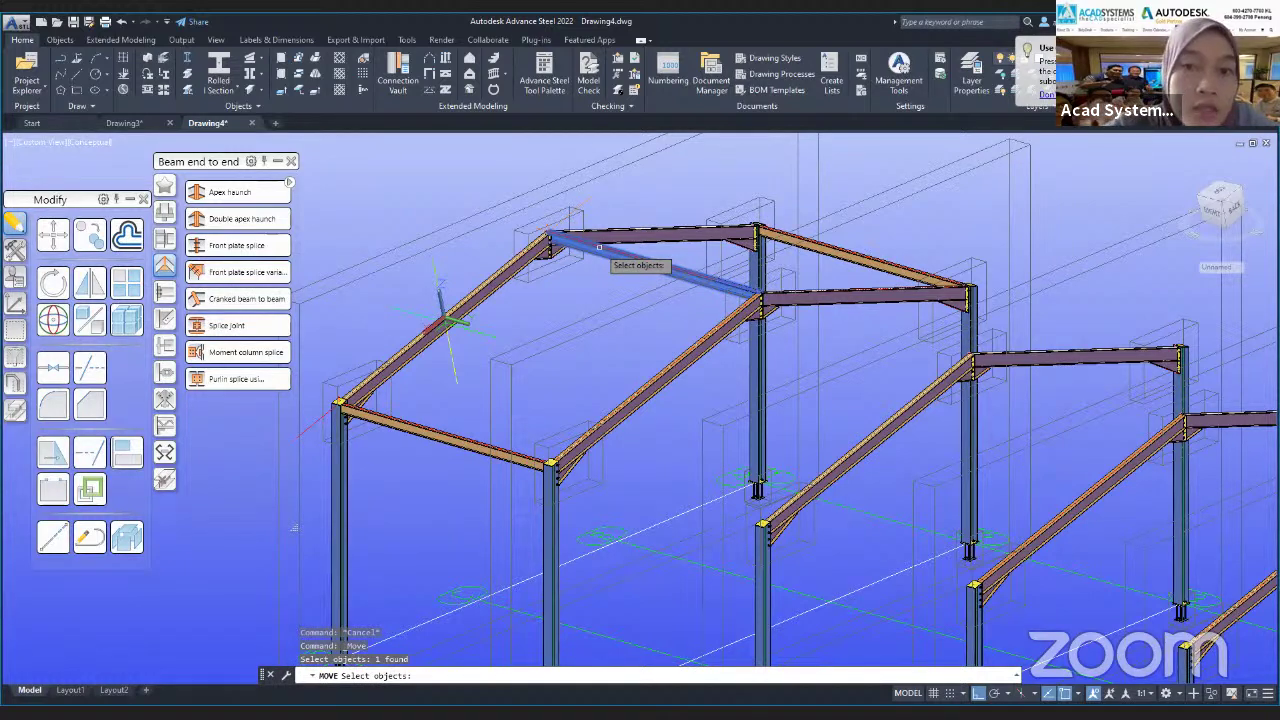
key("Return")
scroll(549, 237, "up", 1)
left_click(549, 237)
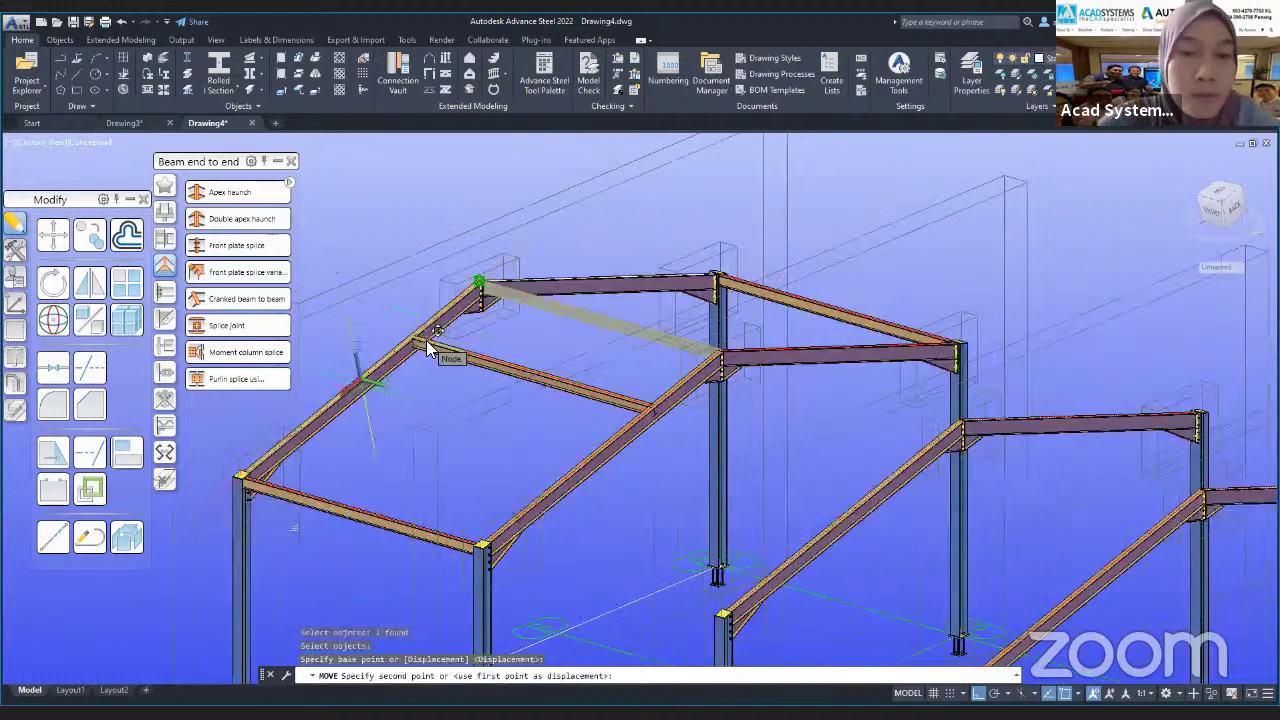
right_click(421, 321, "shift")
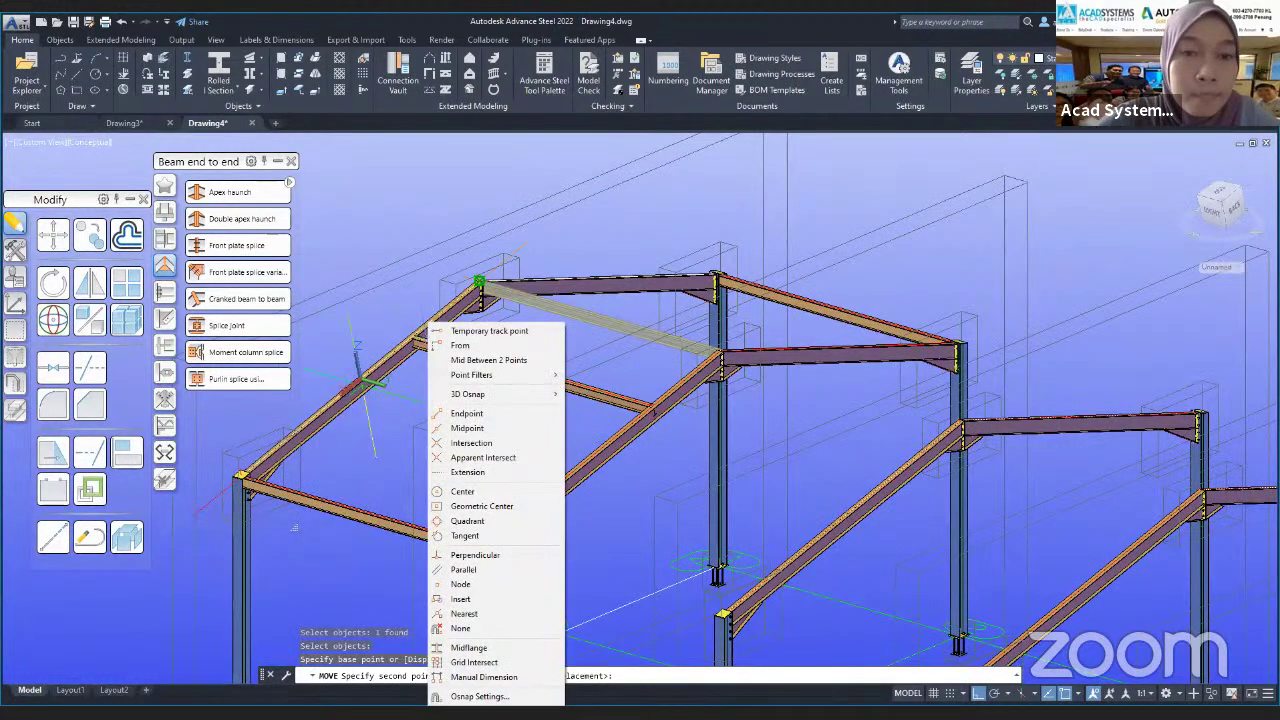
left_click(480, 282)
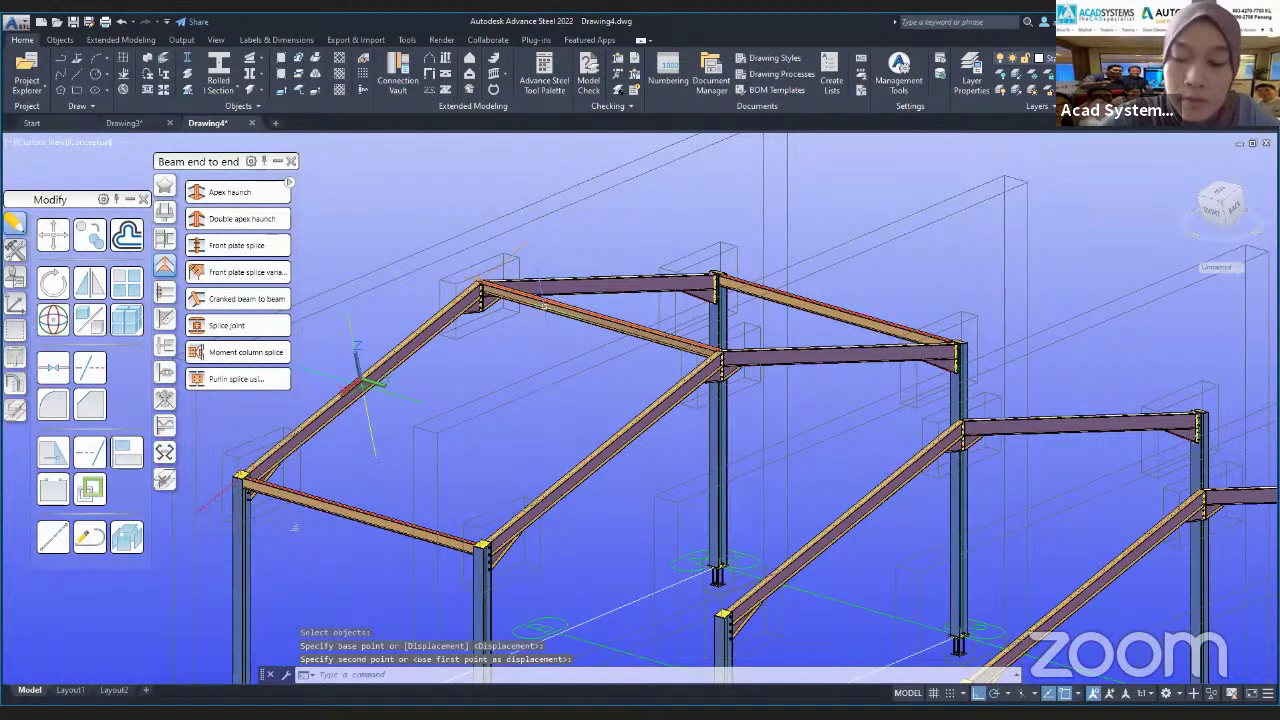
- Move the ridge beam 700 down the UCS-aligned rafter, using its end at the first frame's apex as base point
key("Return")
left_click(578, 318)
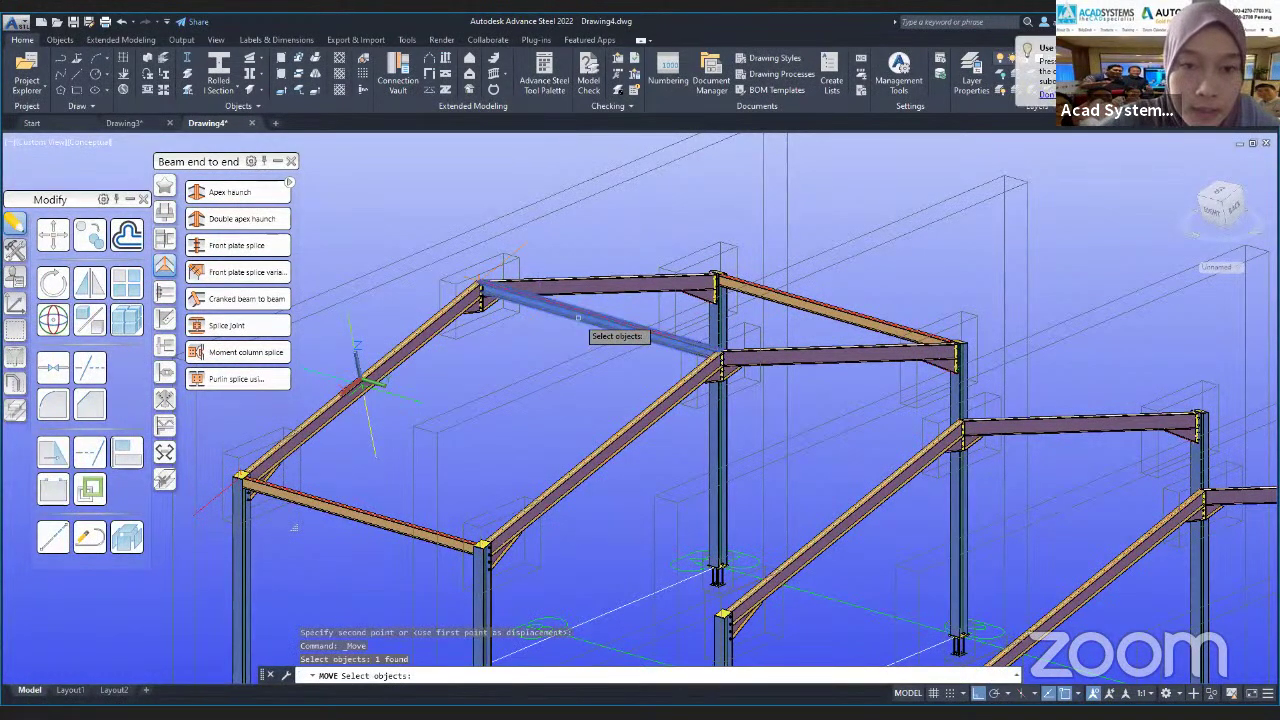
key("Return")
middle_click_drag(578, 318, 474, 321, "shift")
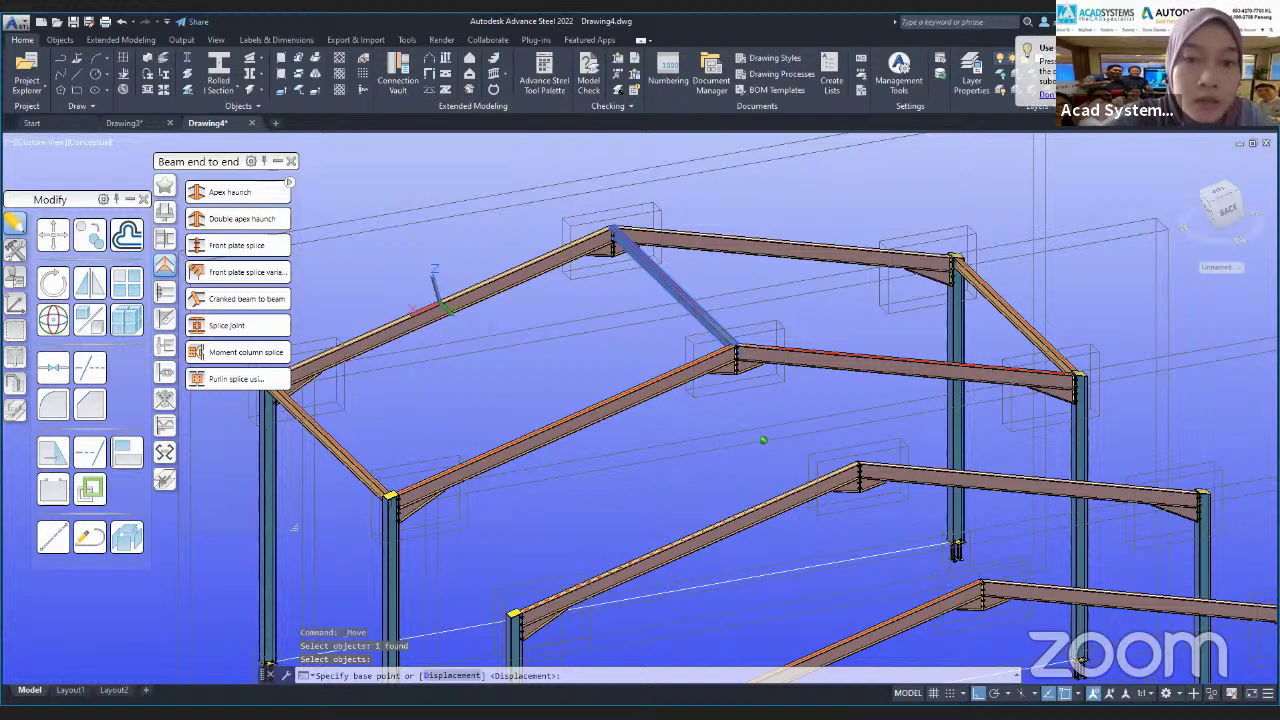
middle_click_drag(612, 300, 660, 335, "shift")
left_click(452, 344)
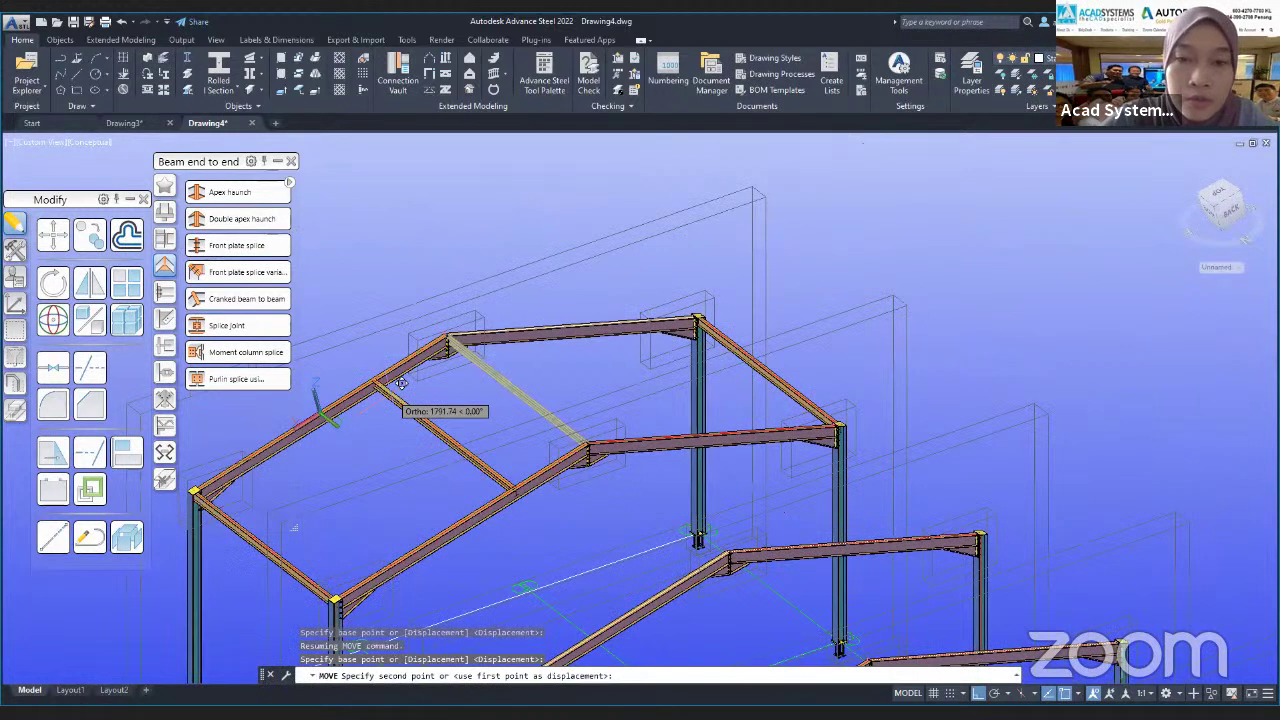
type("7000")
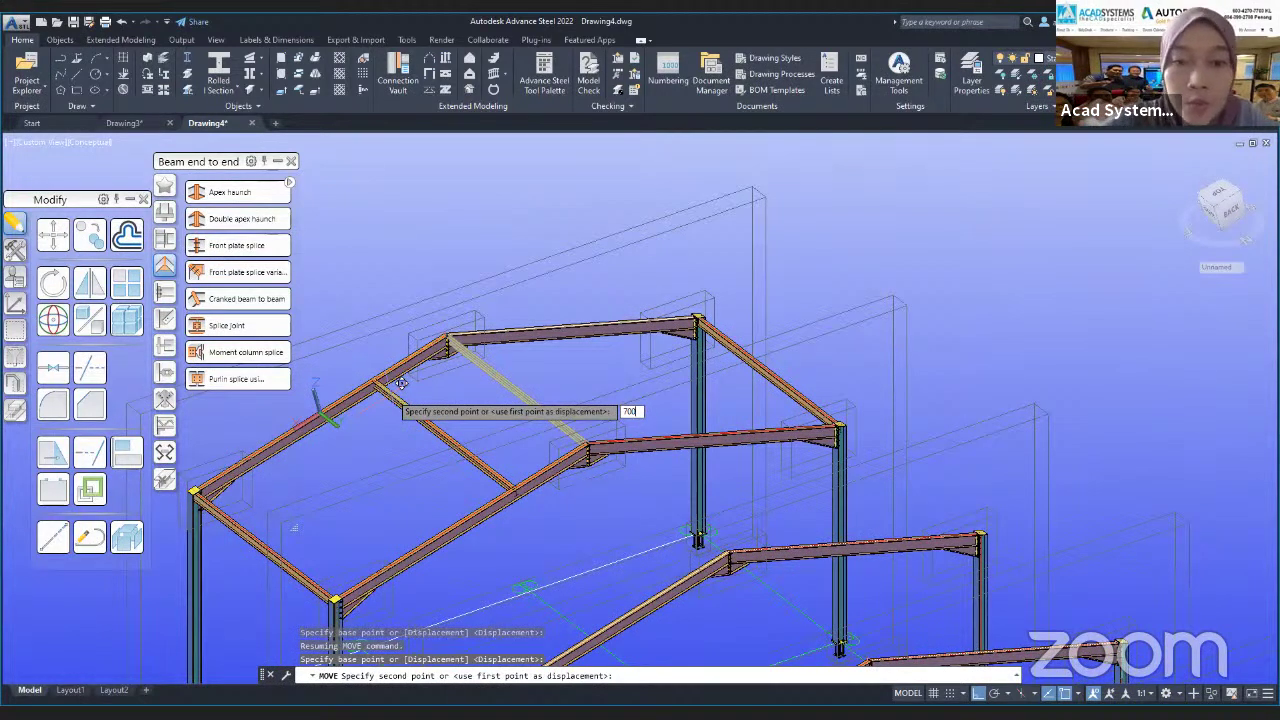
key("Return")
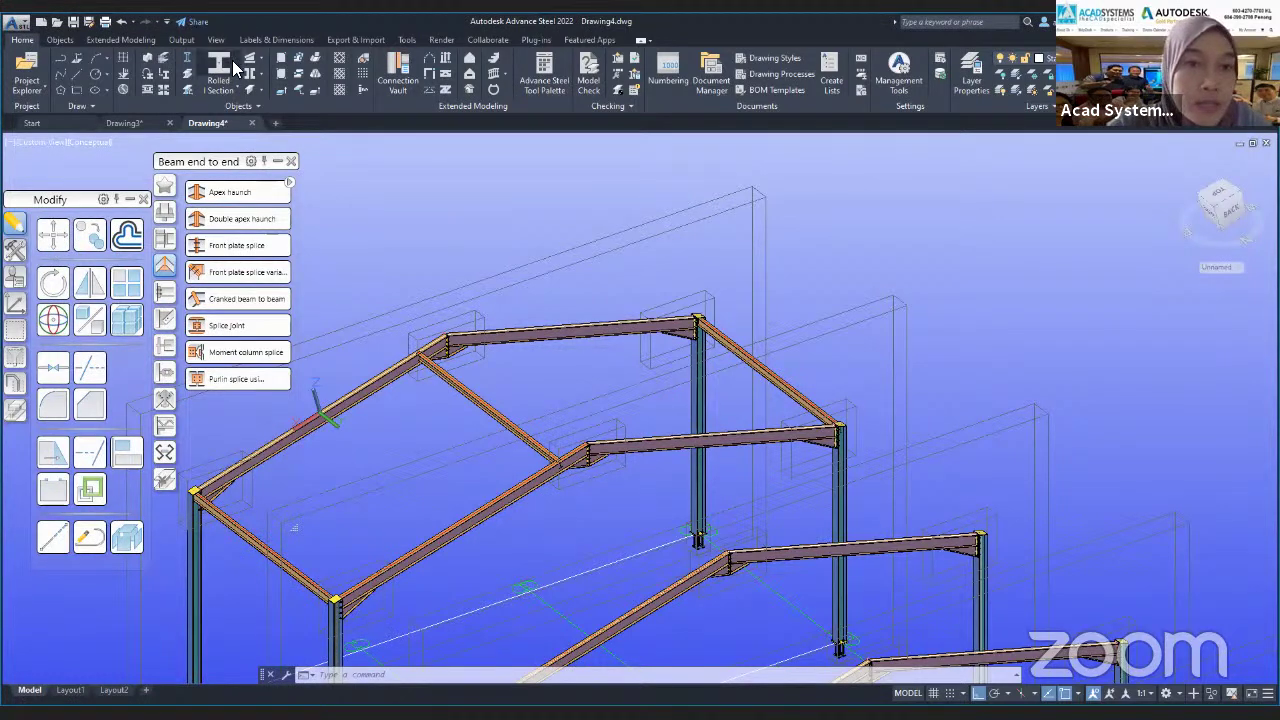
- Align the UCS to the opposite sloping rafter of the first portal frame, using the coordinate system at its middle
left_click(15, 304)
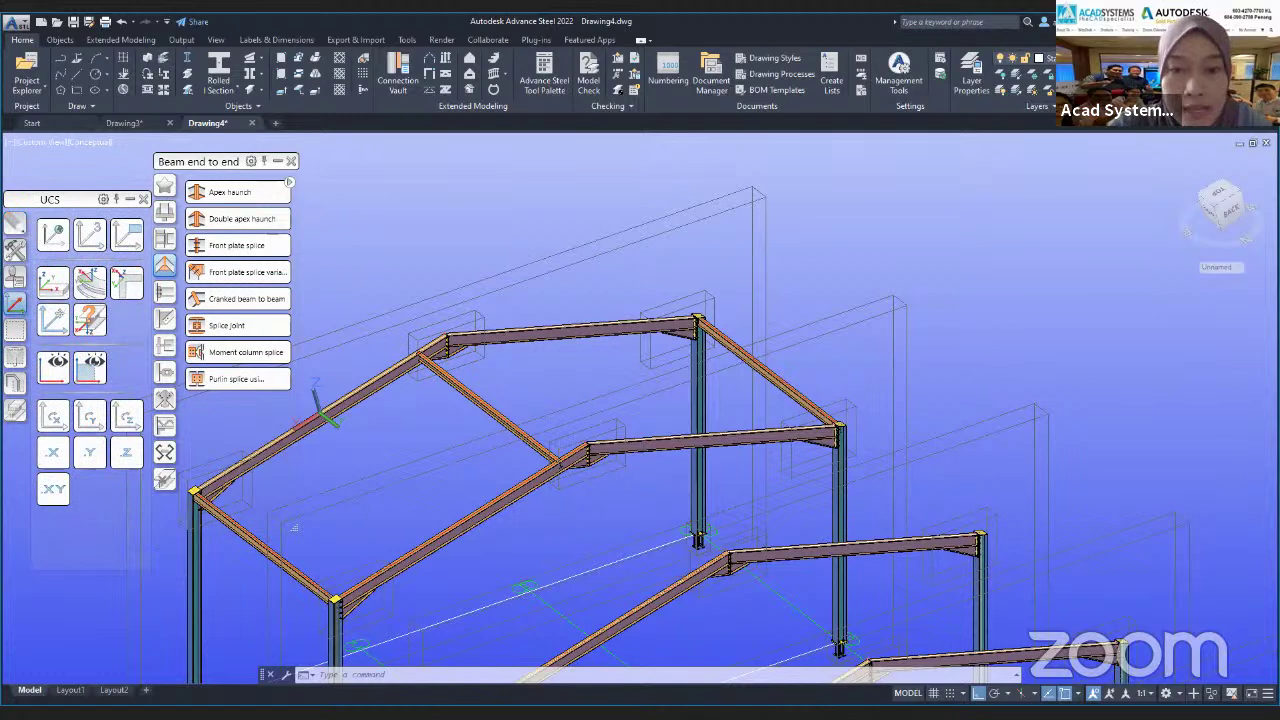
left_click(554, 331)
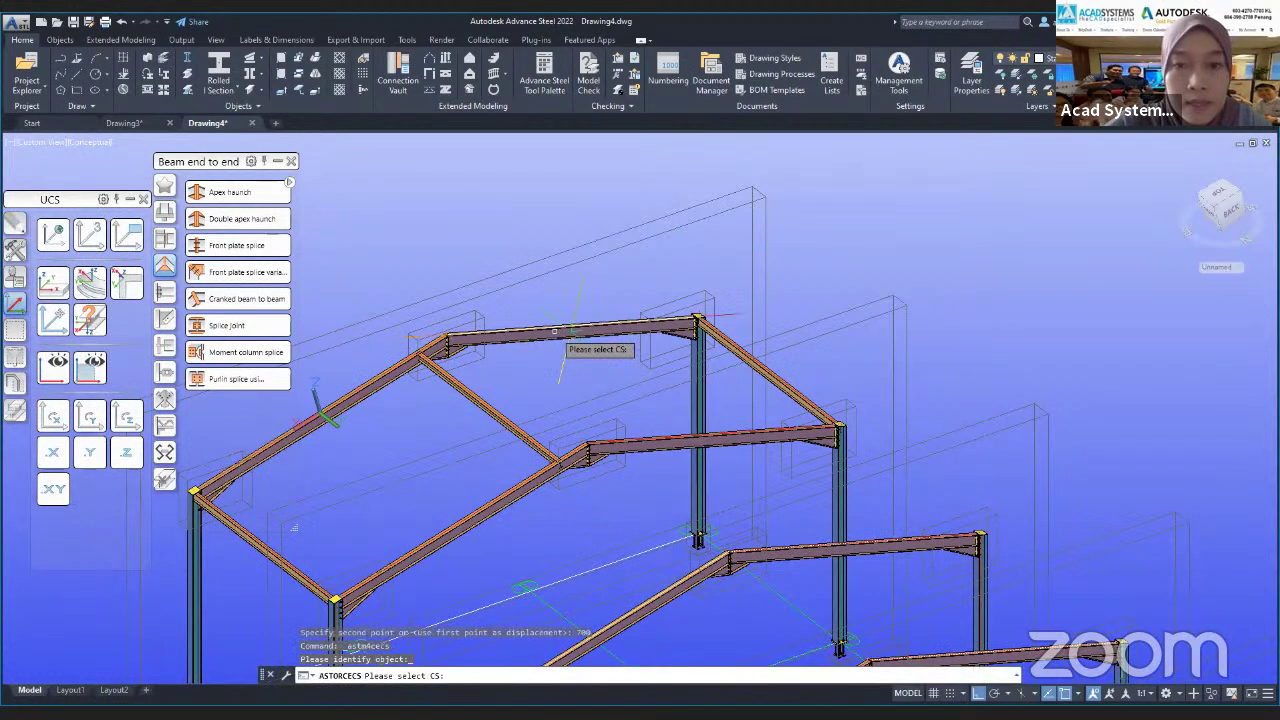
left_click(554, 331)
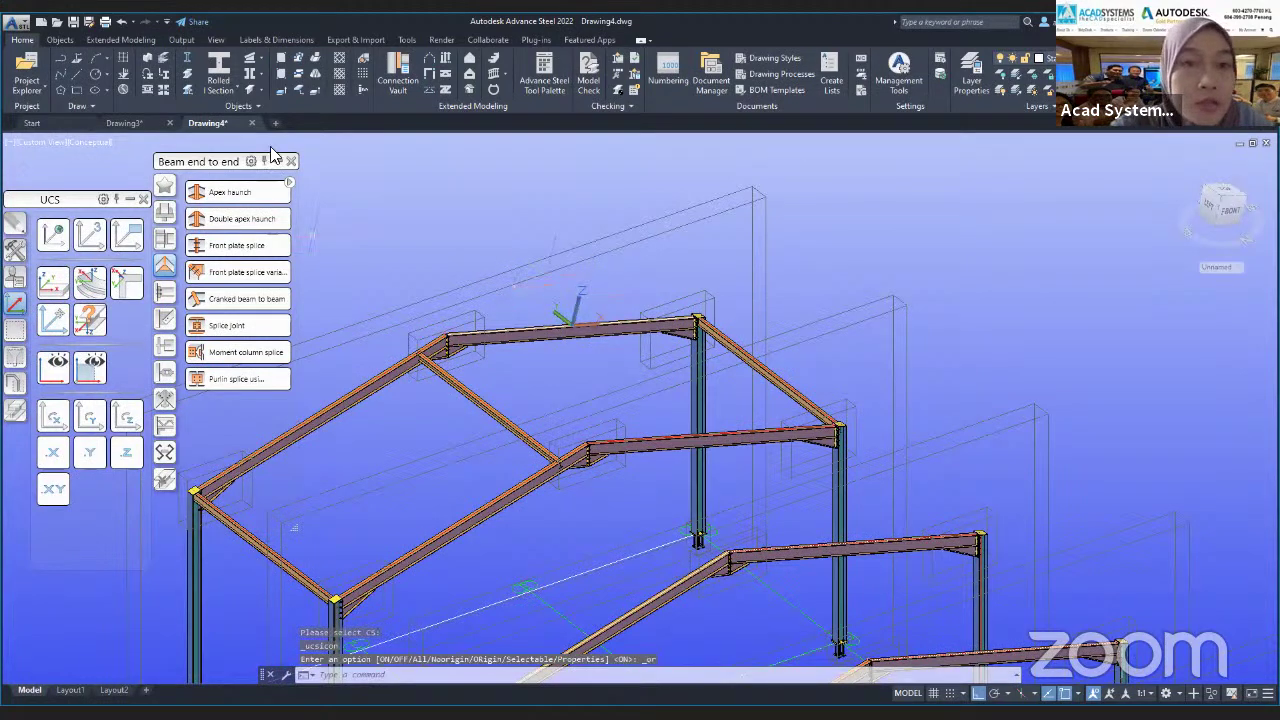
- Draw a second rolled I-section beam between the first two frames' apexes and move it 700 down the opposite rafter
left_click(220, 64)
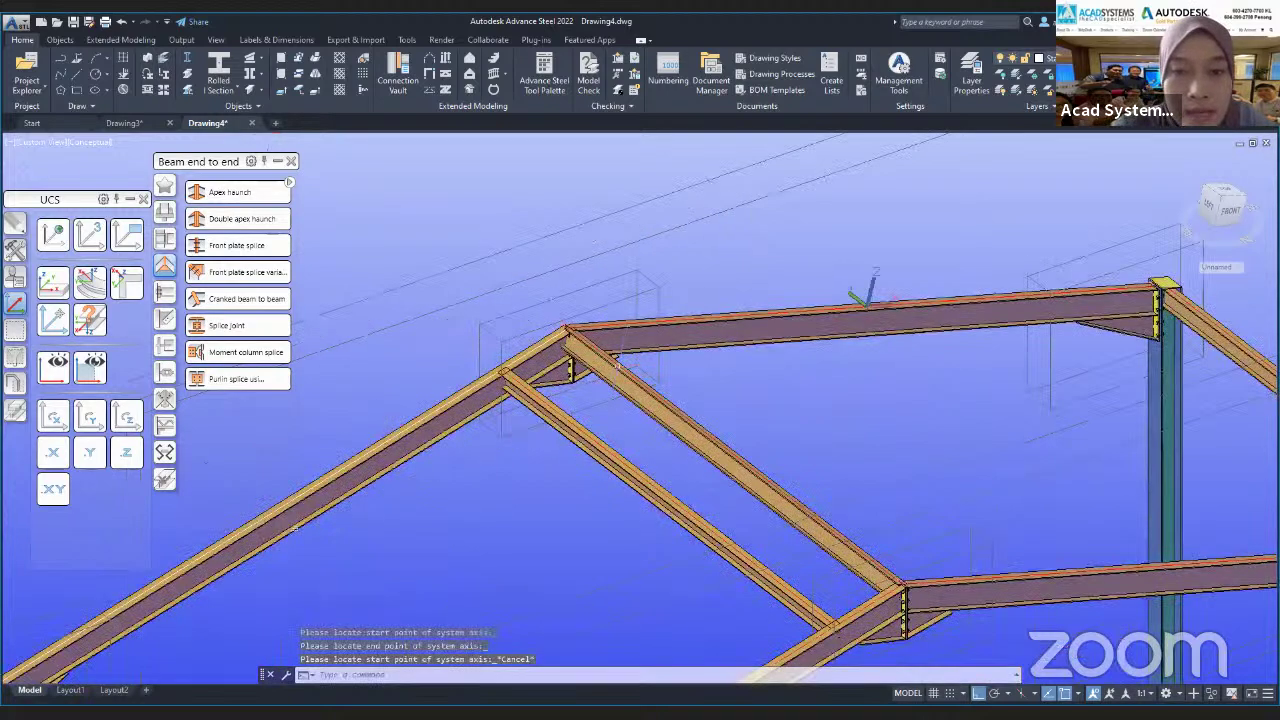
left_click(615, 377)
left_click(15, 226)
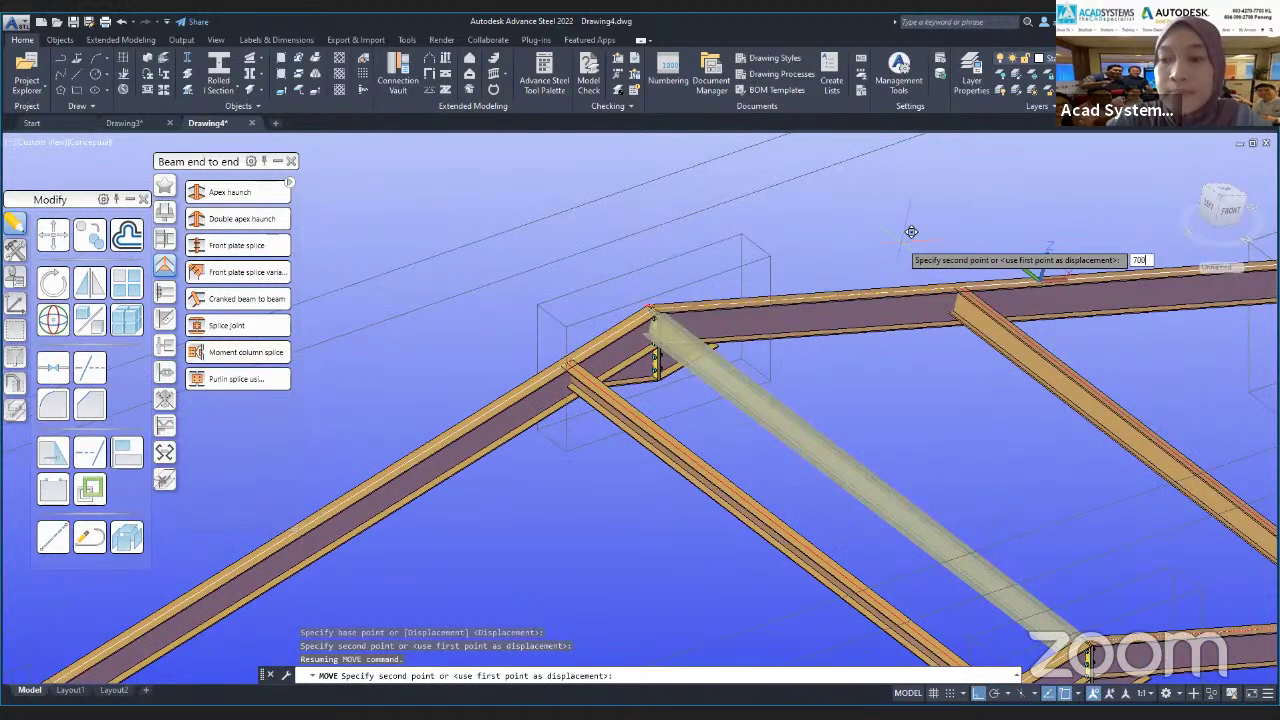
key("Return")
scroll(951, 289, "down", 5)
middle_click_drag(981, 413, 924, 344)
key("Escape")
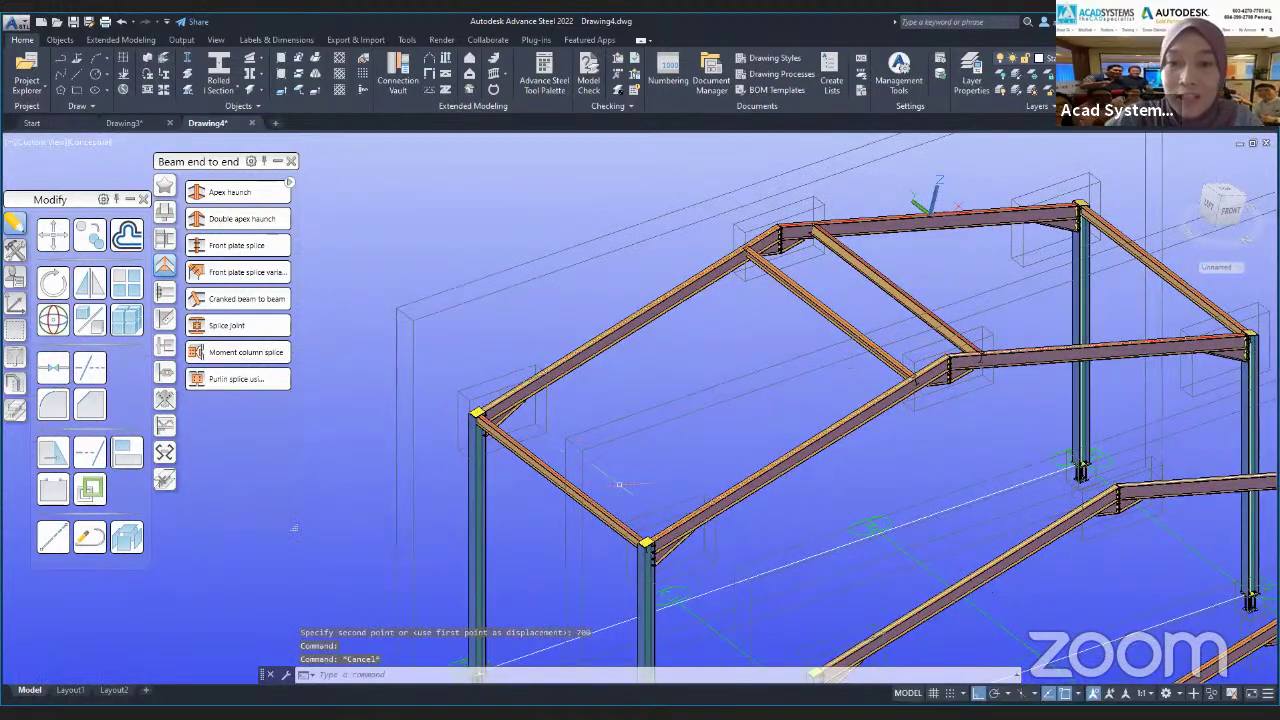
key("Escape")
key("Escape")
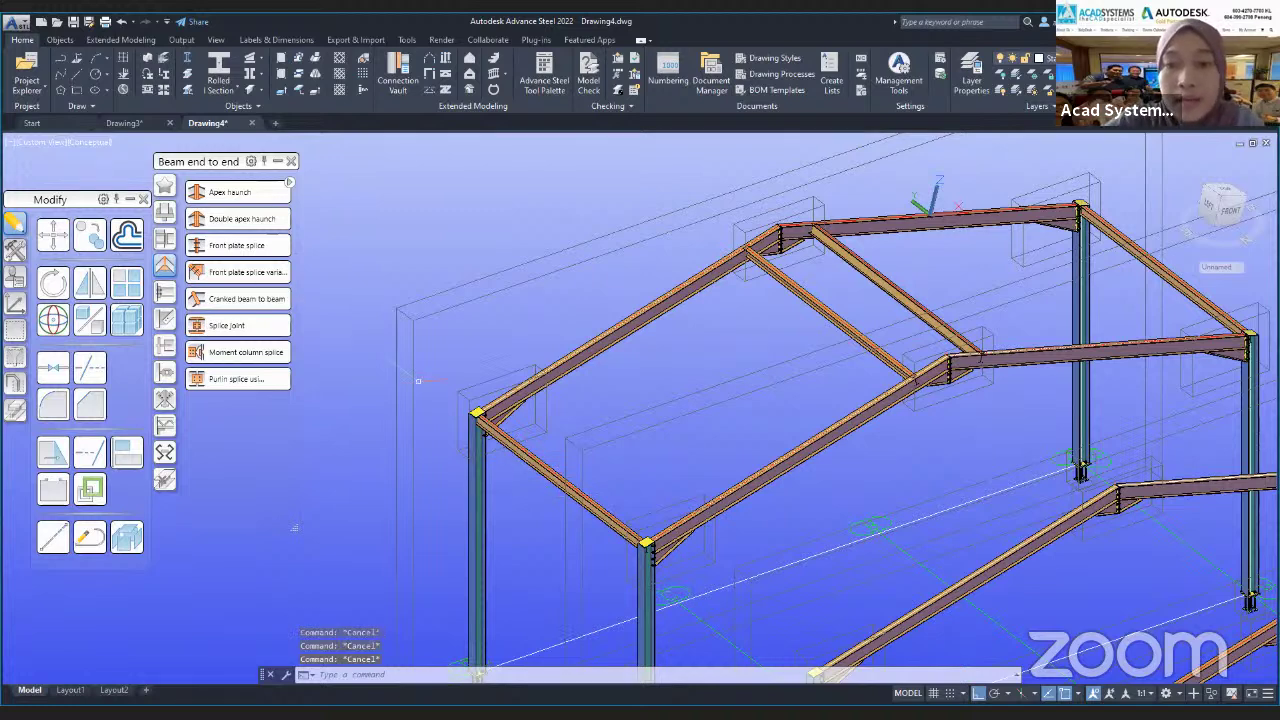
middle_click_drag(741, 528, 679, 467)
left_click_drag(679, 467, 597, 320)
key("Escape")
middle_click_drag(718, 530, 708, 523)
scroll(708, 523, "down", 4)
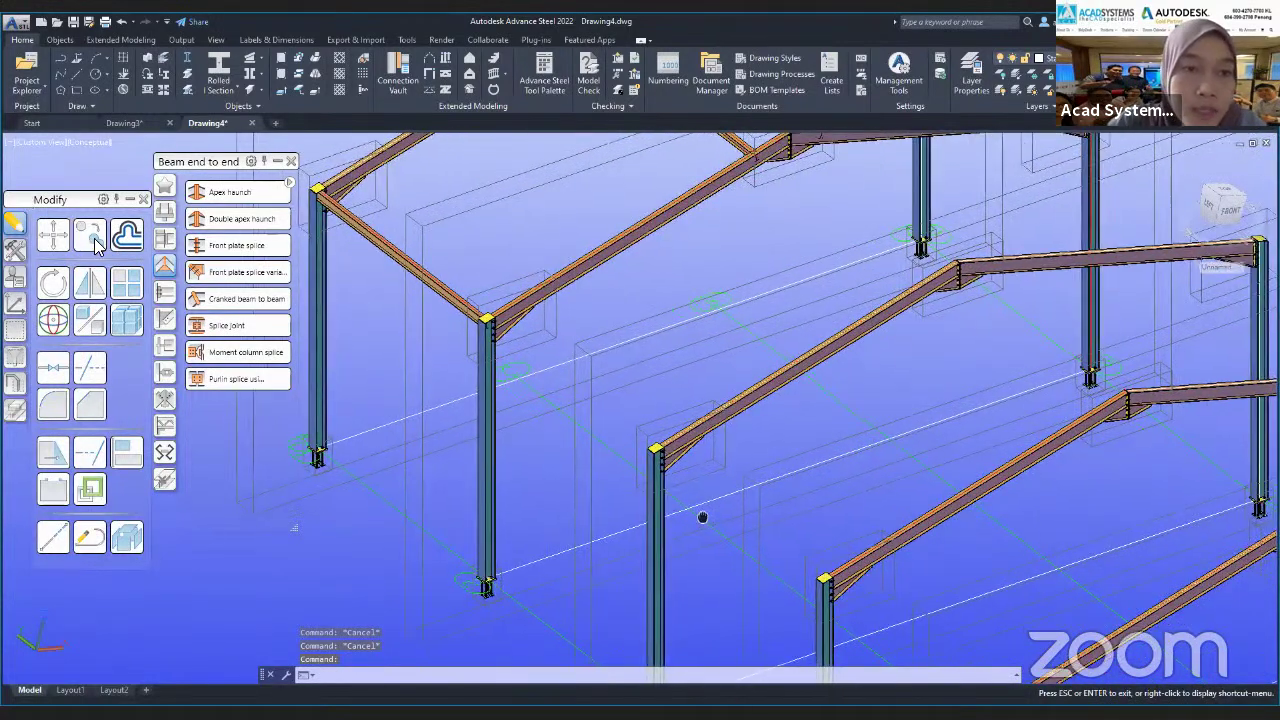
scroll(597, 270, "up", 2)
middle_click_drag(597, 267, 663, 428)
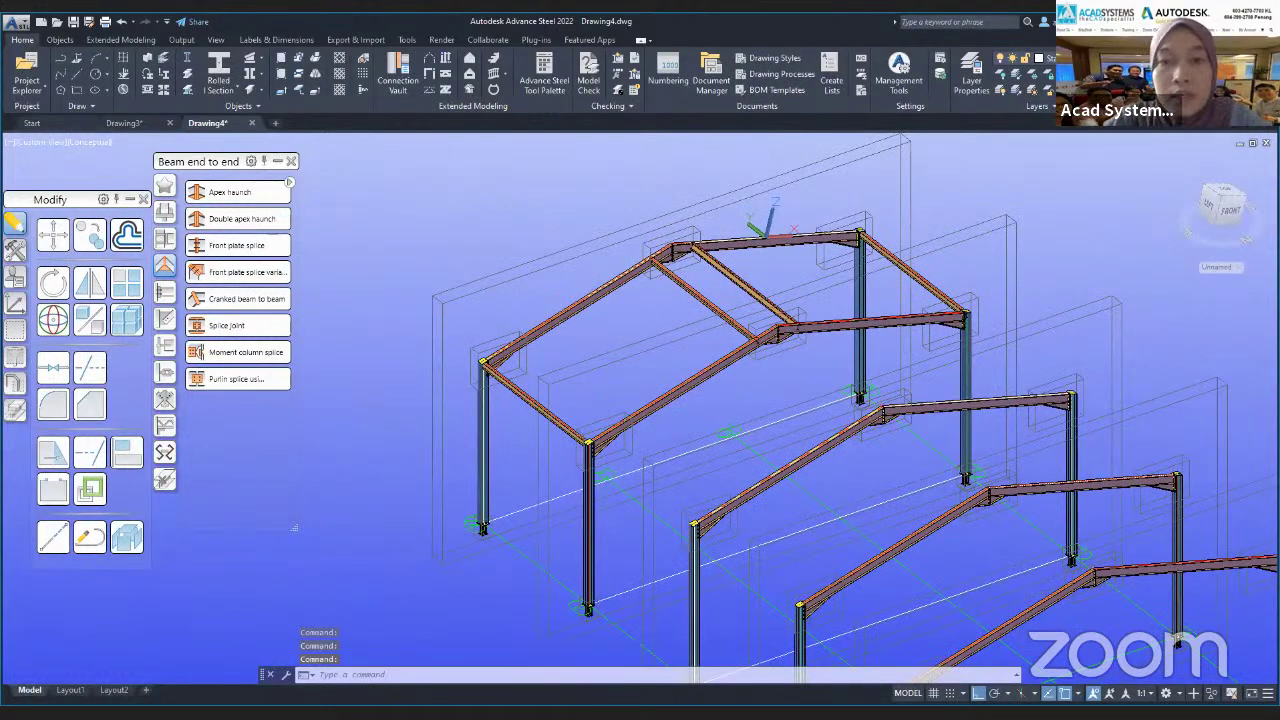
key("Escape")
key("Escape")
- Set the model role to Beam for the eaves beam on the side of the first moved roof beam
scroll(521, 392, "up", 2)
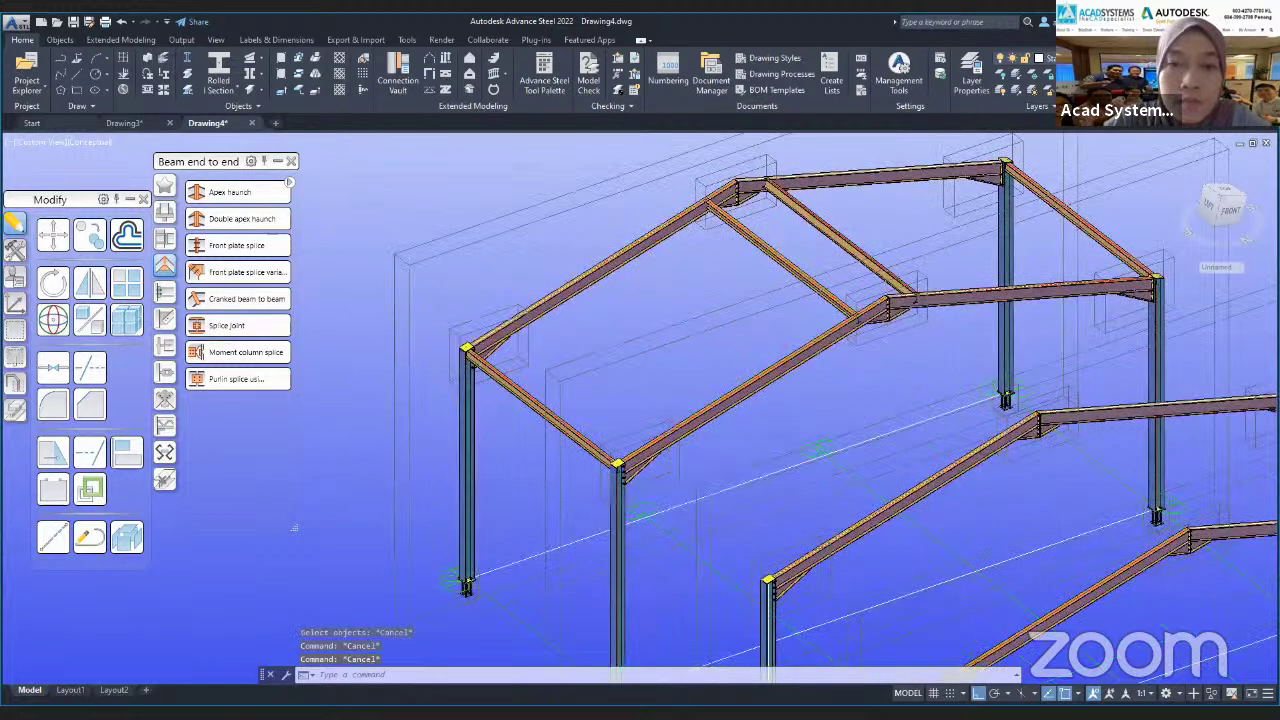
scroll(504, 384, "up", 2)
double_click(504, 384)
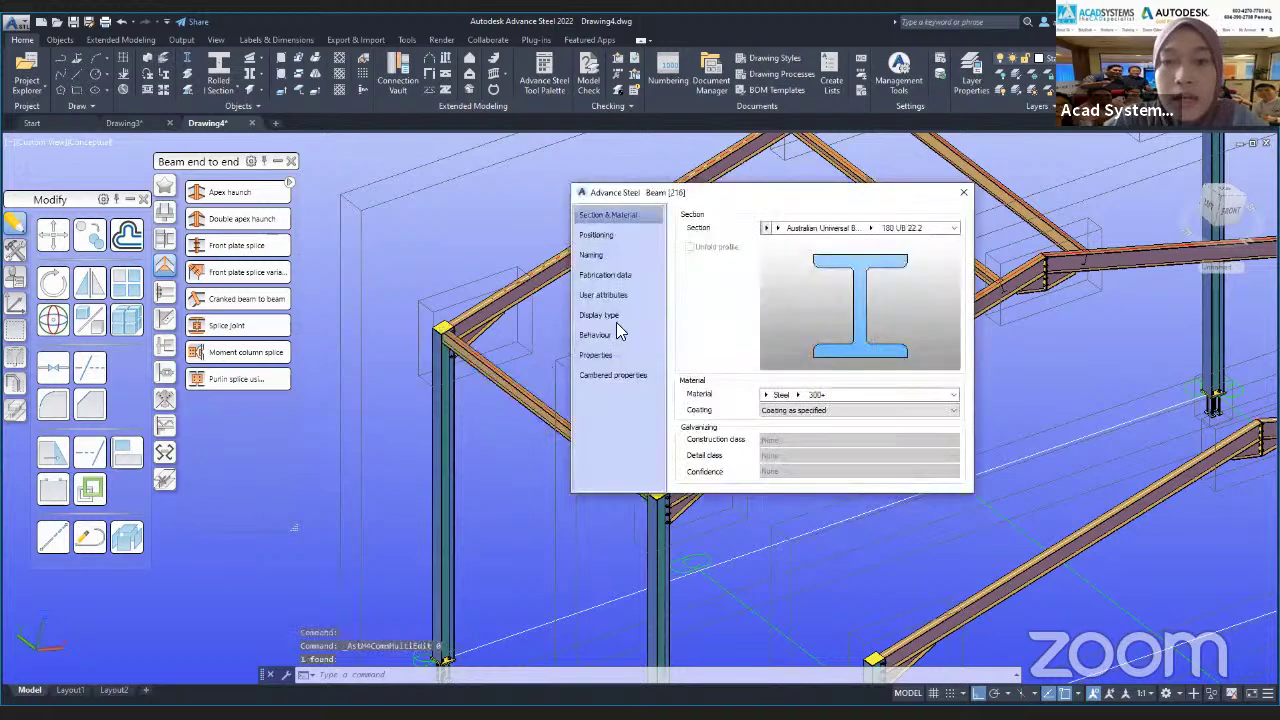
left_click(594, 257)
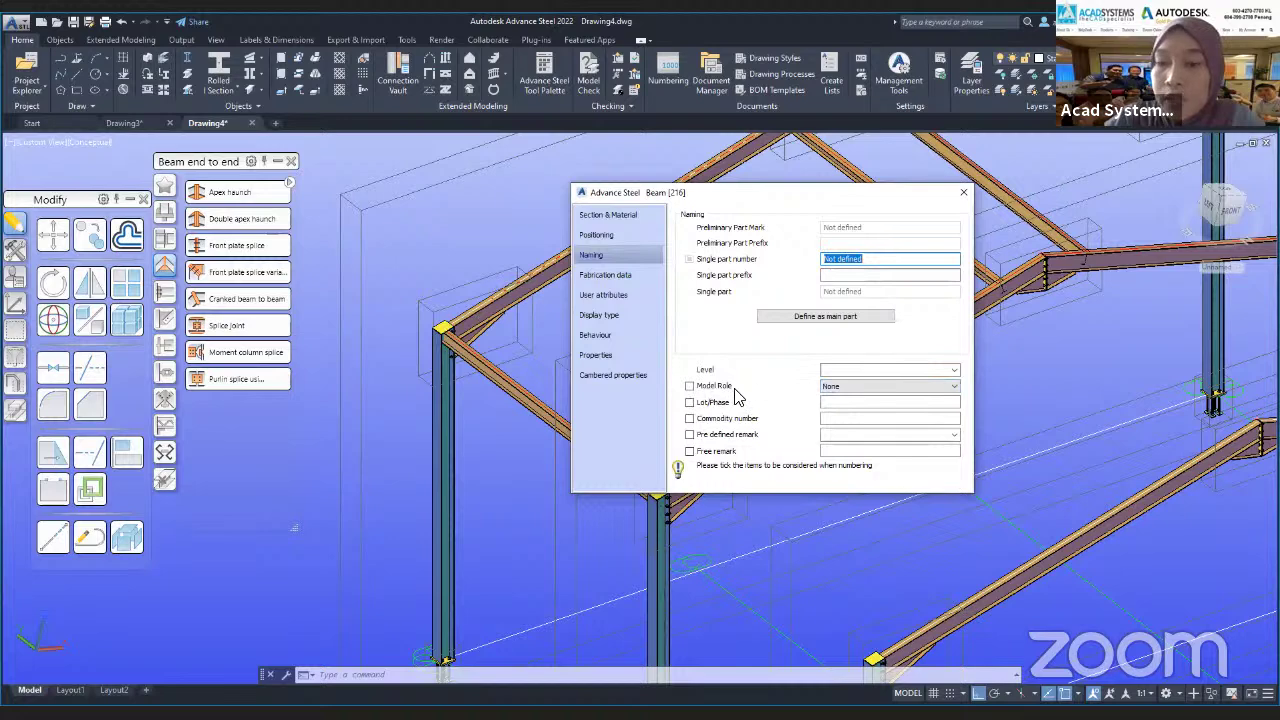
left_click(889, 387)
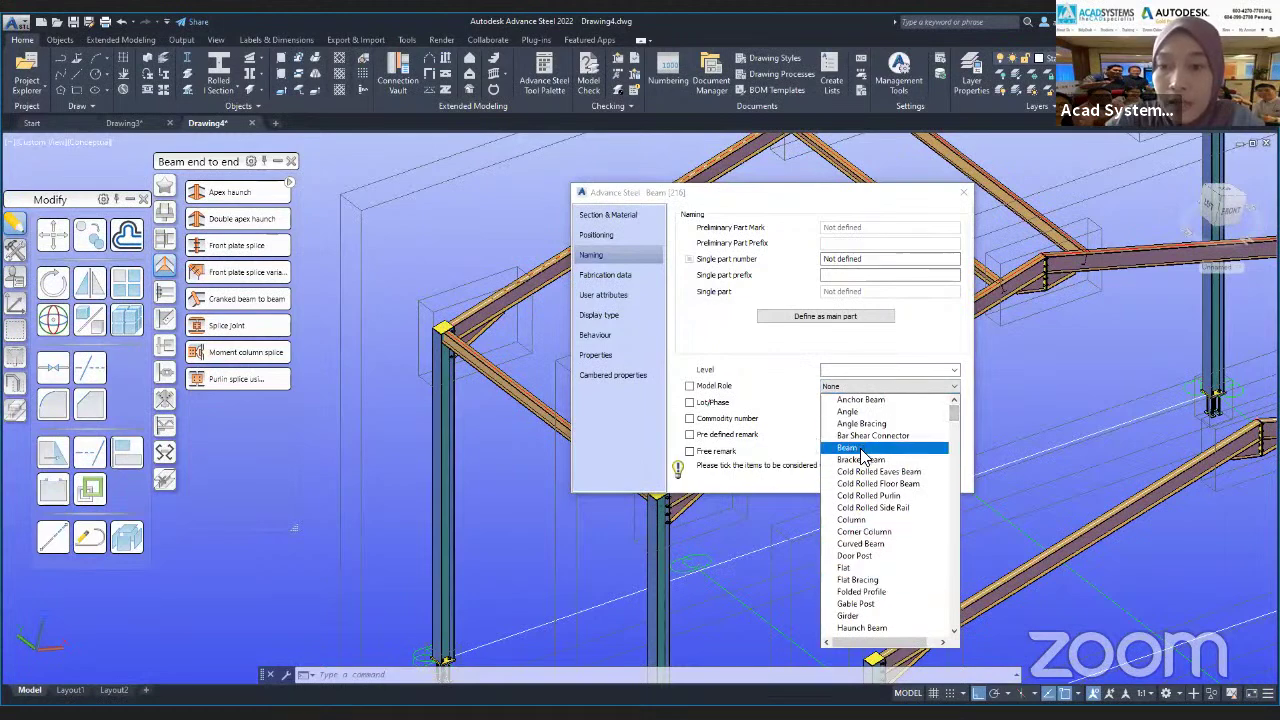
left_click(864, 449)
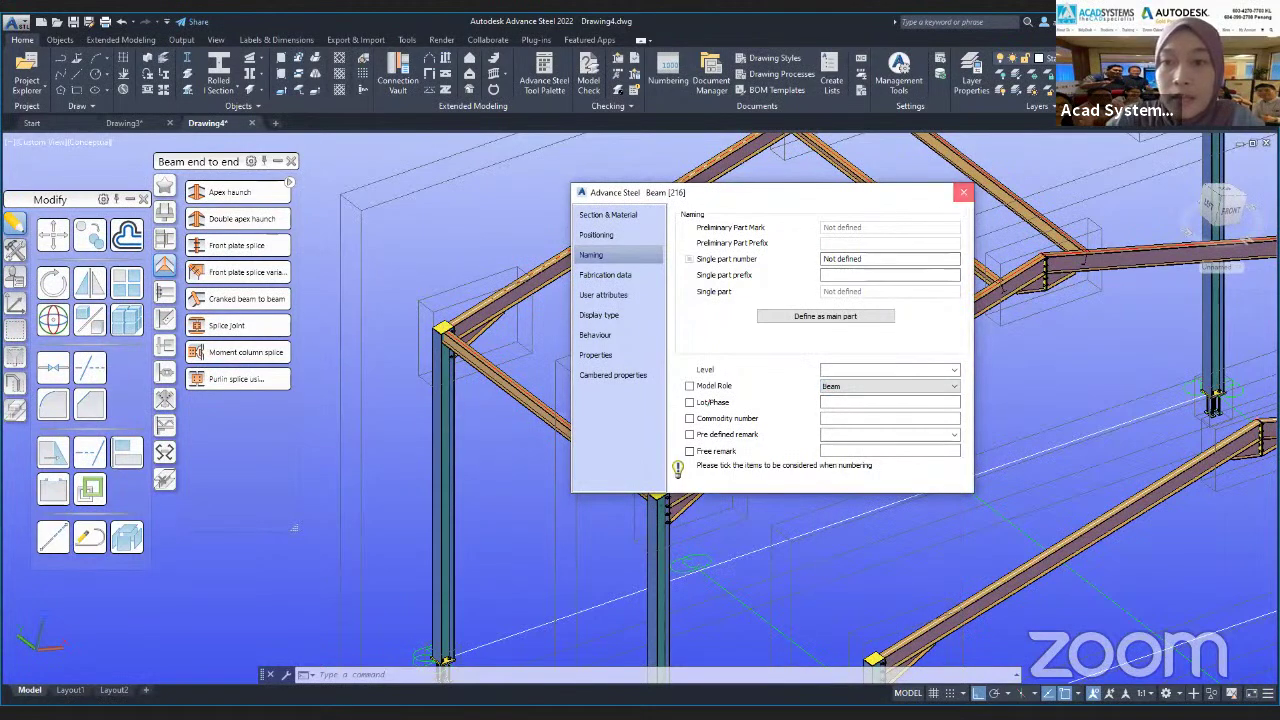
left_click(964, 193)
- Set the model role of the first roof beam, on the same slope as that eaves beam, to Beam
middle_click_drag(917, 226, 879, 284)
double_click(622, 260)
left_click(591, 254)
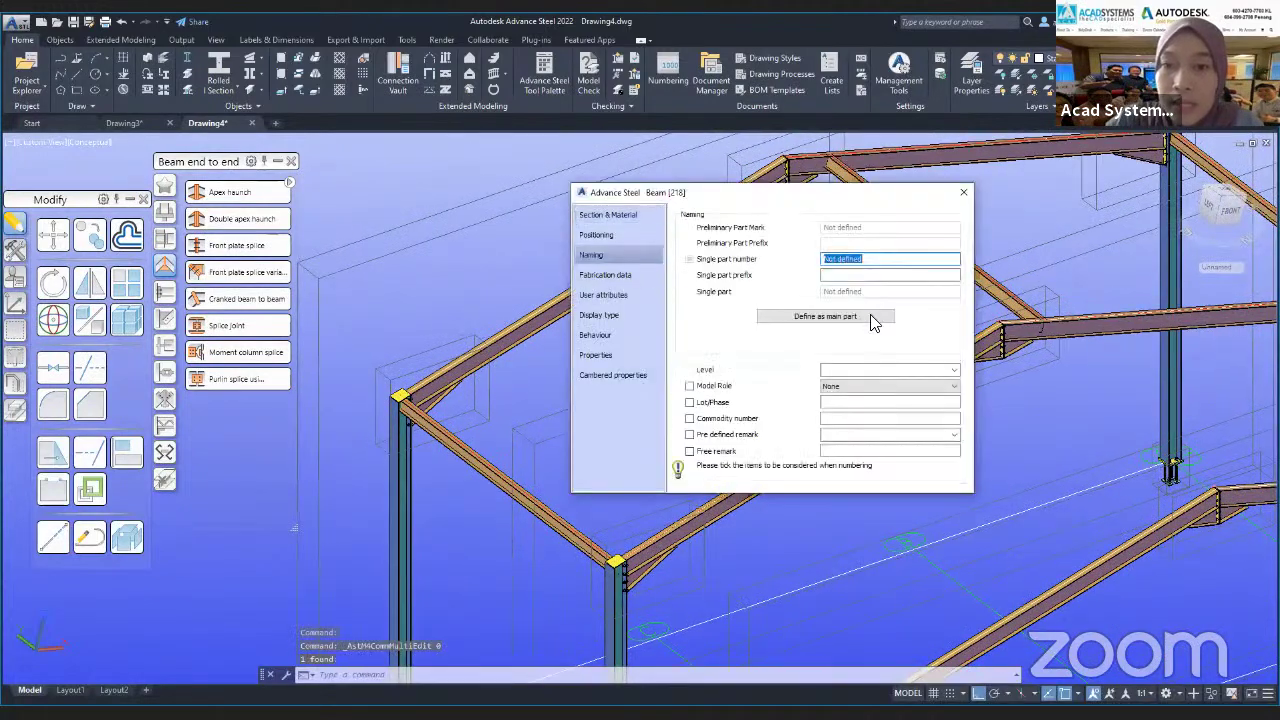
left_click(865, 388)
scroll(862, 450, "up", 5)
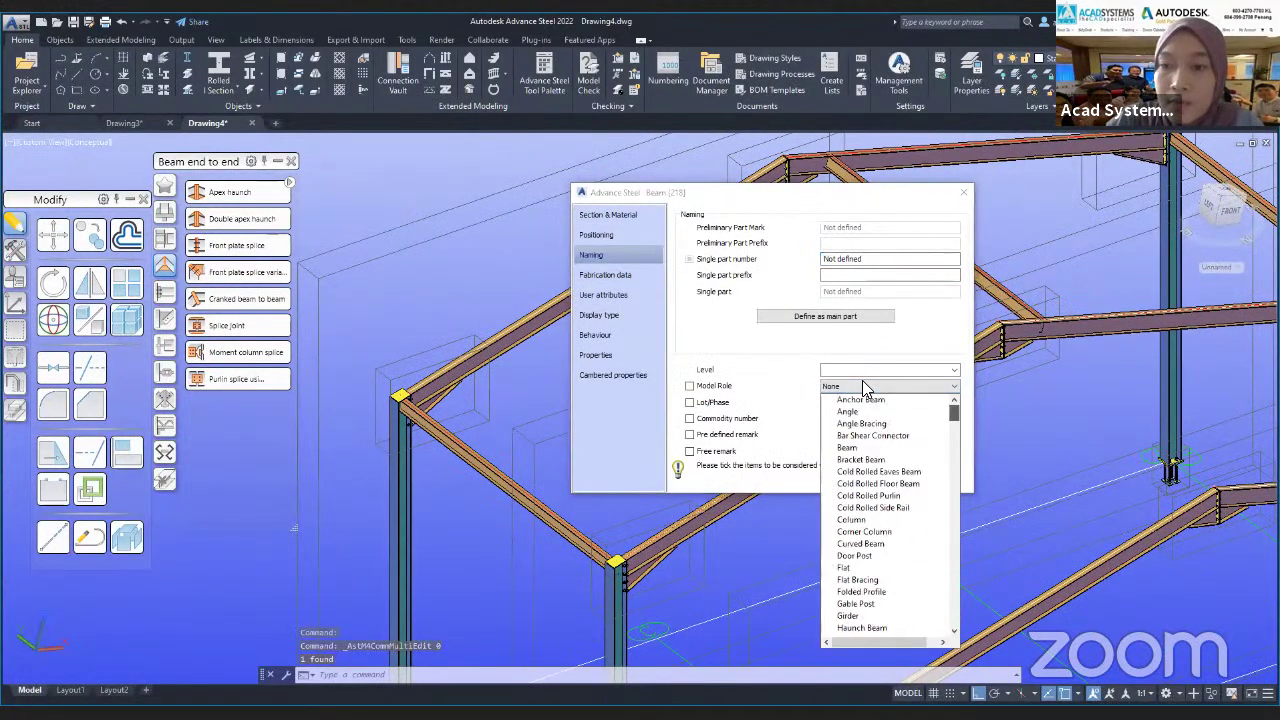
left_click(862, 449)
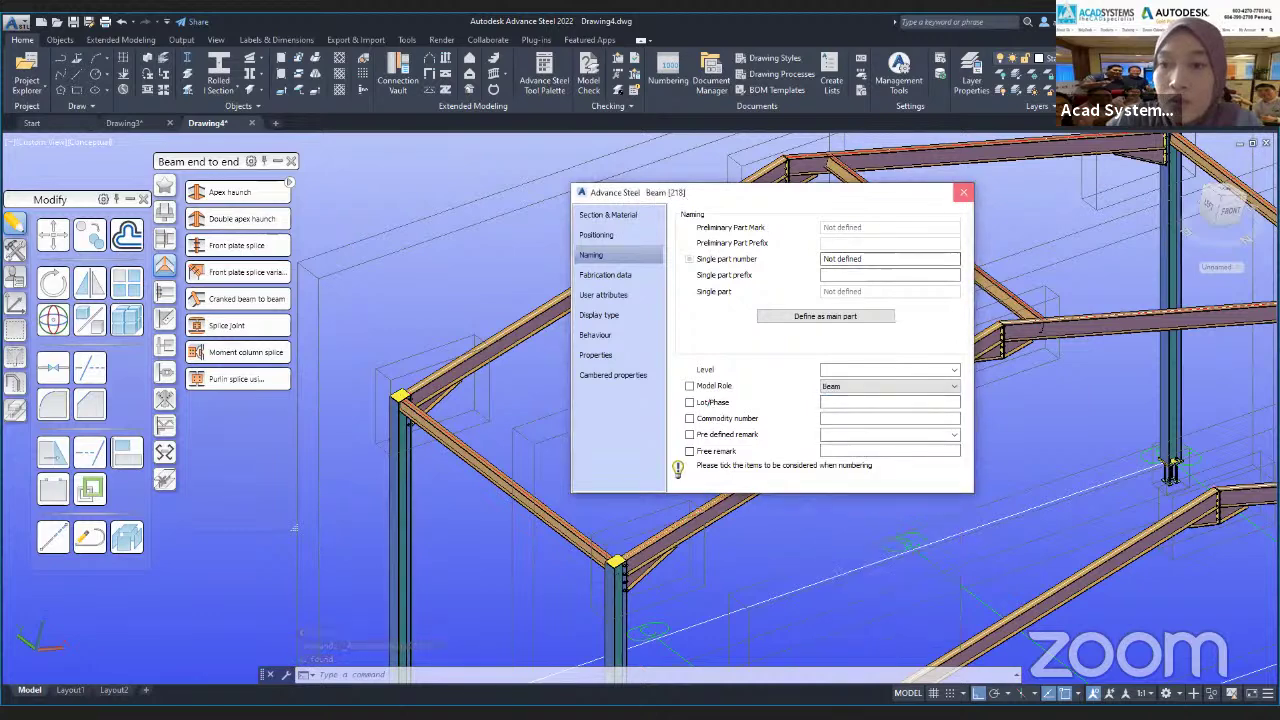
left_click(963, 192)
- Set the model role of the second roof beam, on the other side of the ridge, to Beam
left_click(936, 242)
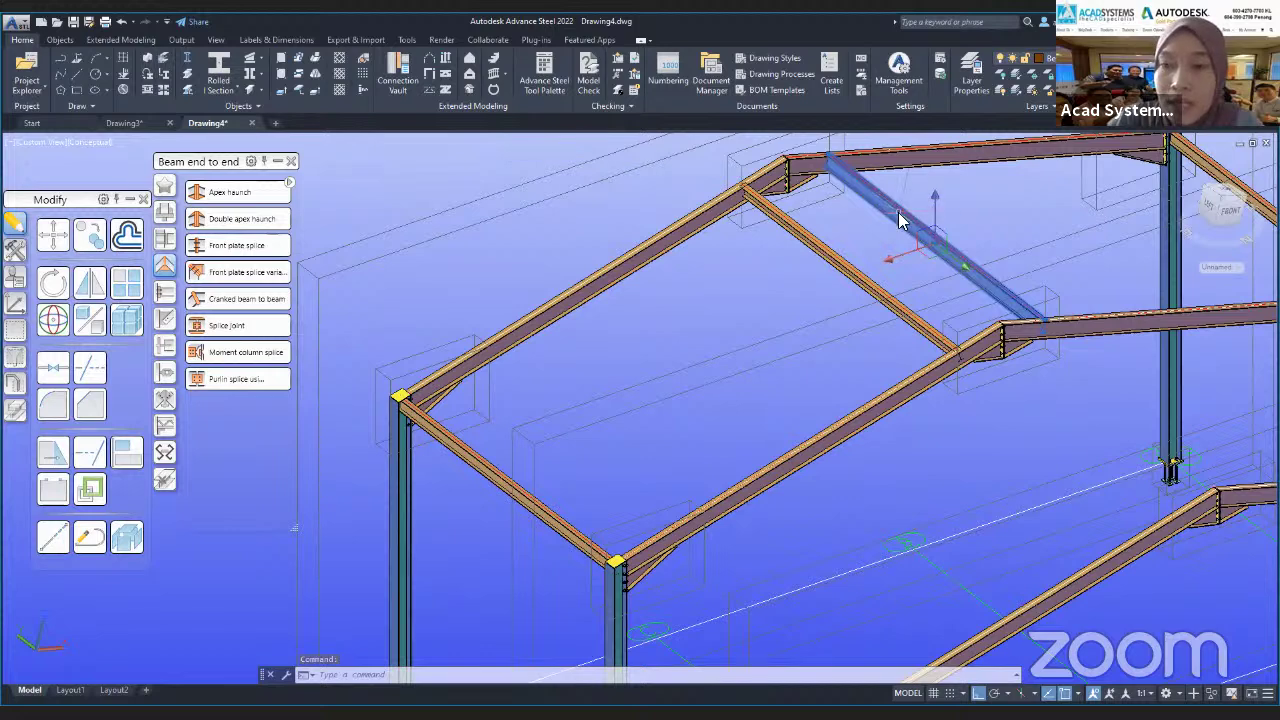
double_click(634, 278)
left_click(610, 234)
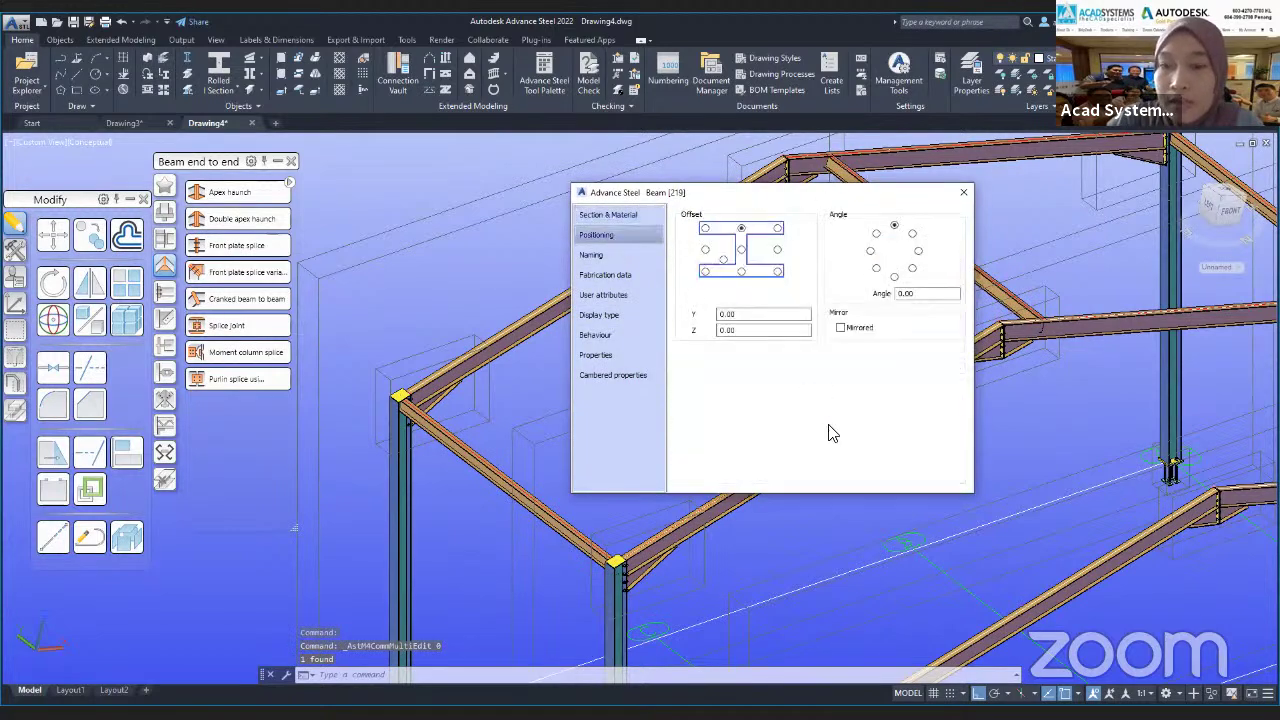
left_click(625, 255)
left_click(887, 387)
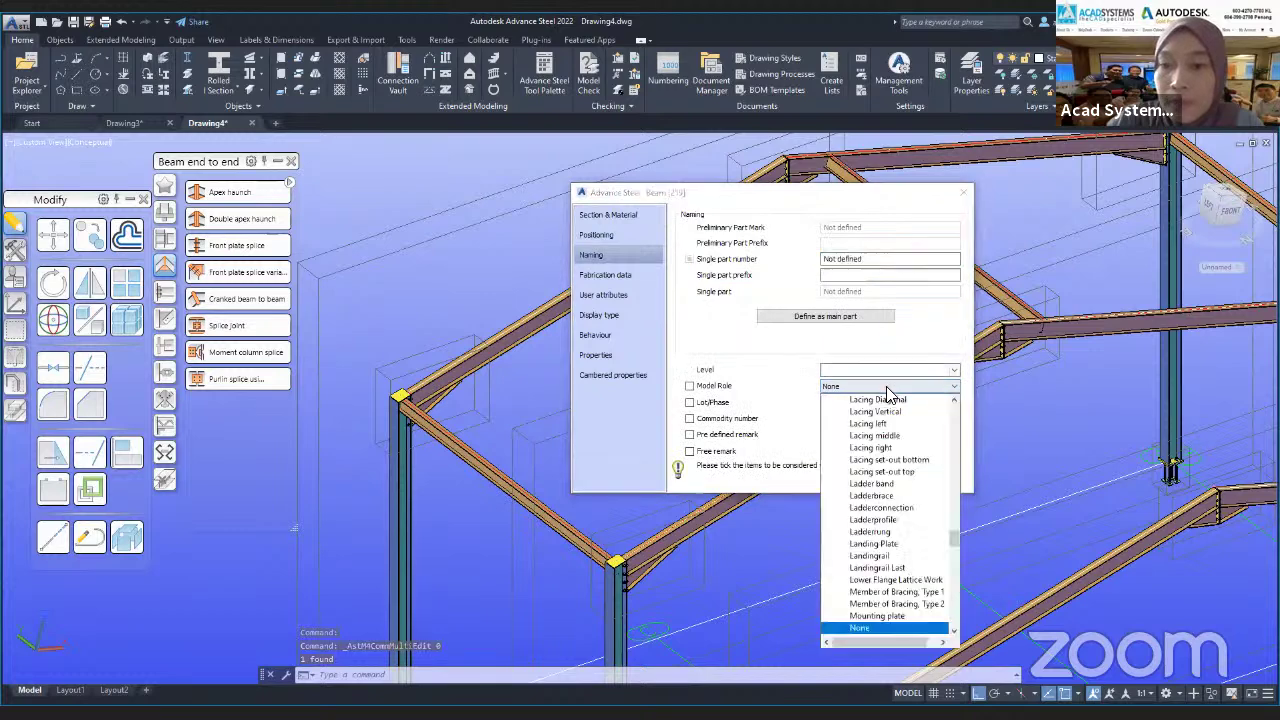
scroll(873, 423, "up", 10)
left_click(872, 410)
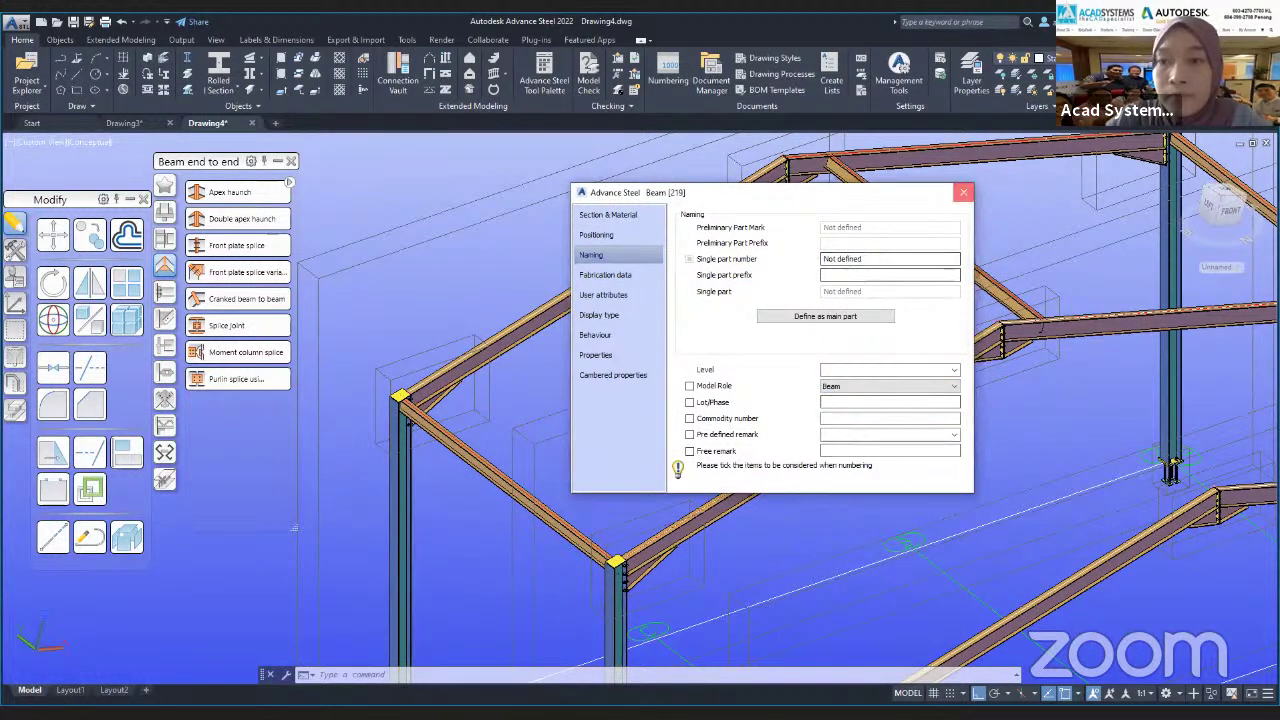
left_click(963, 192)
- Set the model role of the remaining eaves beam, on the opposite side of the building, to Beam
middle_click_drag(1012, 217, 763, 289)
left_click(966, 236)
double_click(678, 226)
left_click(626, 258)
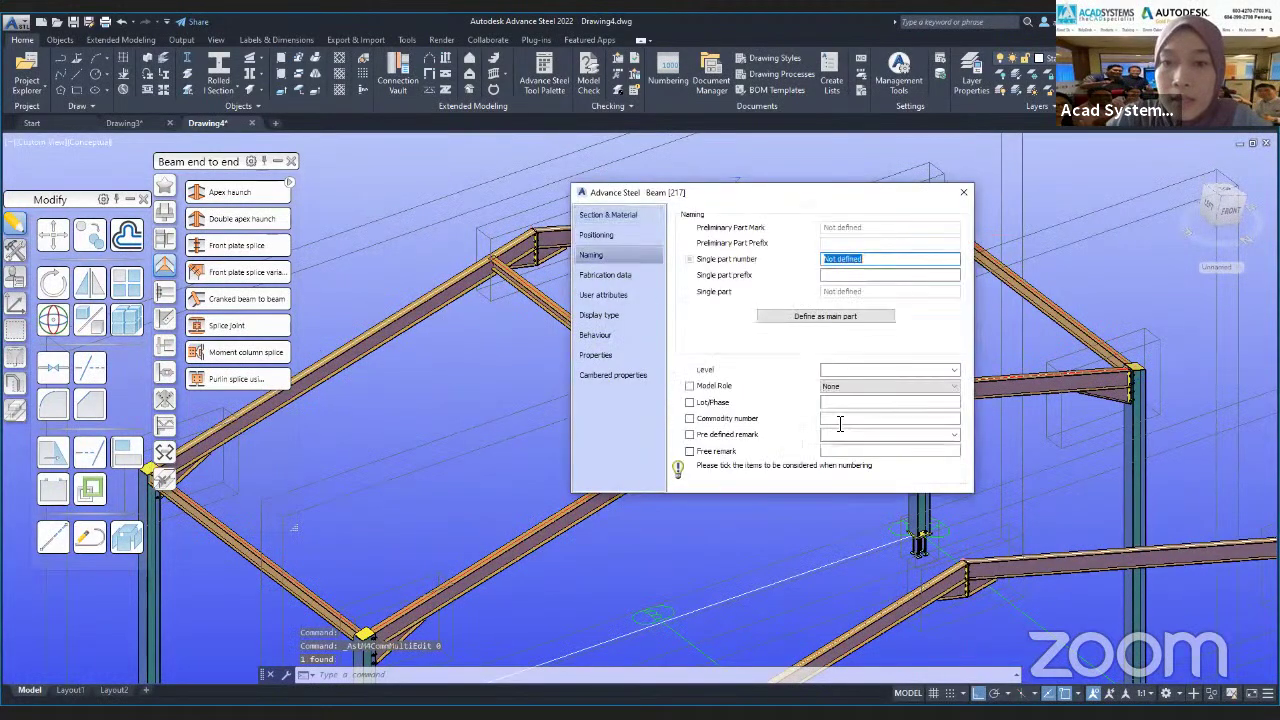
left_click(846, 386)
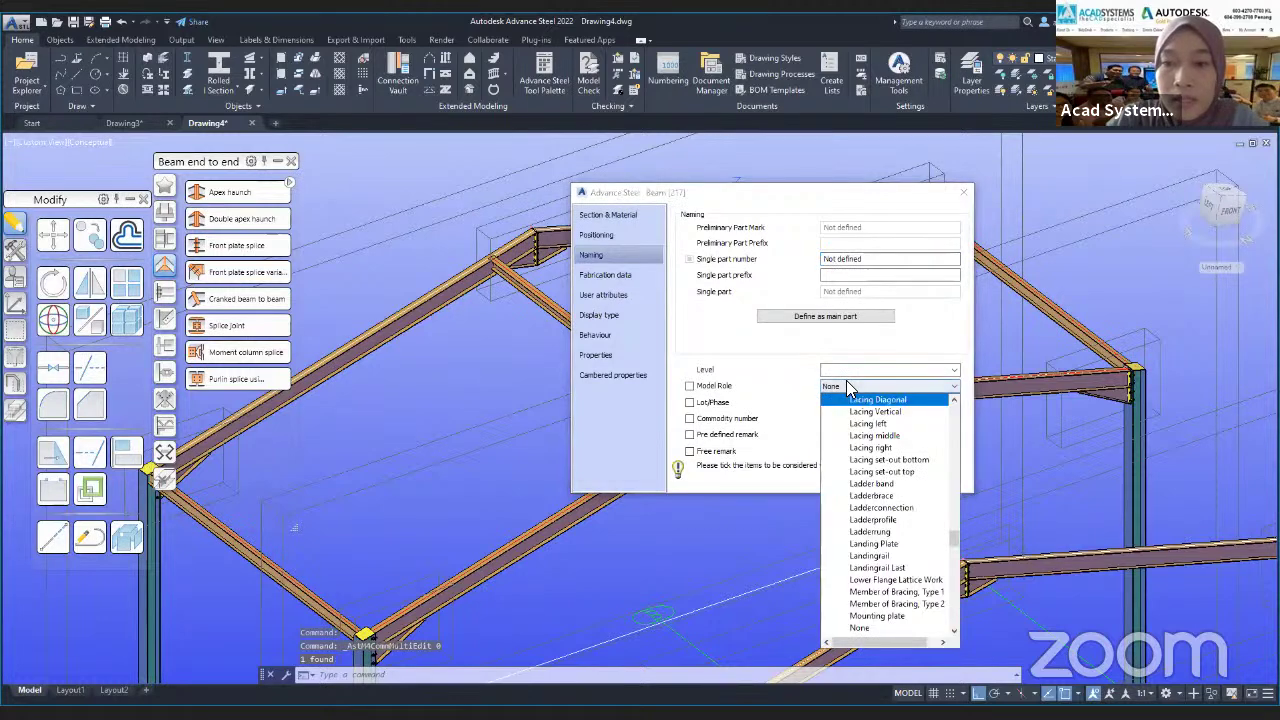
left_click(854, 413)
left_click(963, 194)
scroll(957, 372, "down", 5)
middle_click_drag(957, 372, 965, 298)
key("Escape")
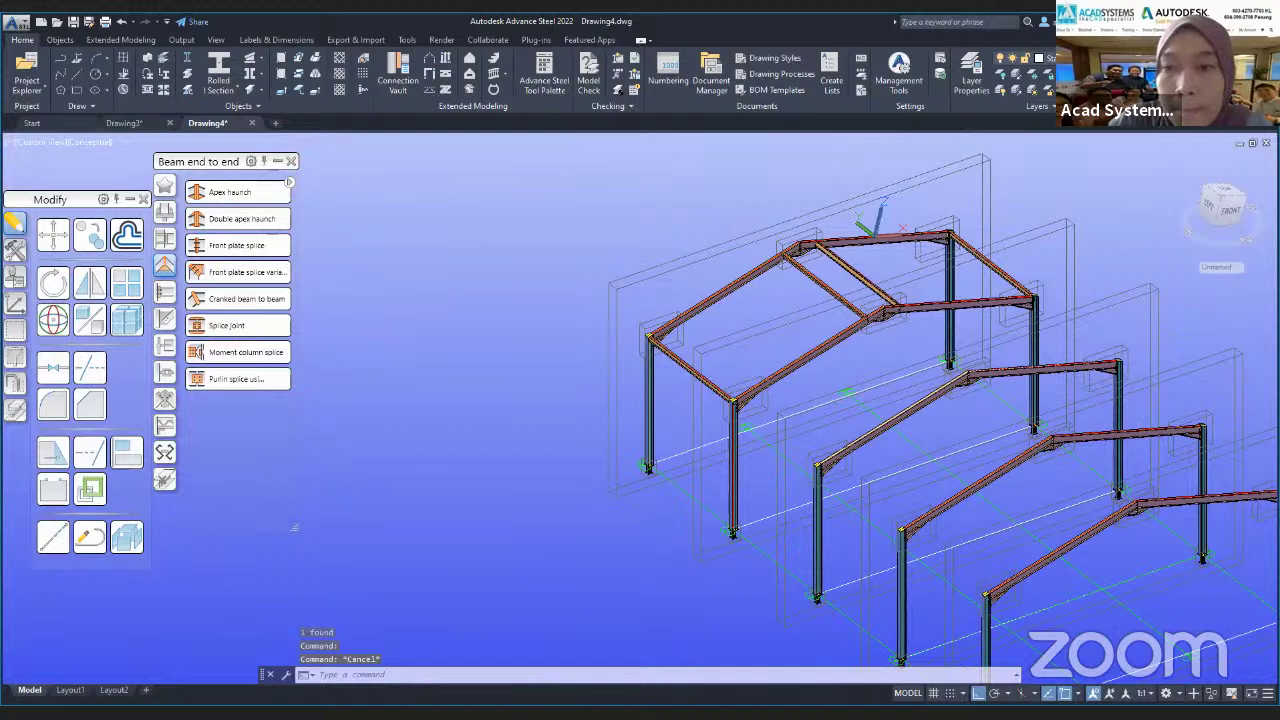
key("Escape")
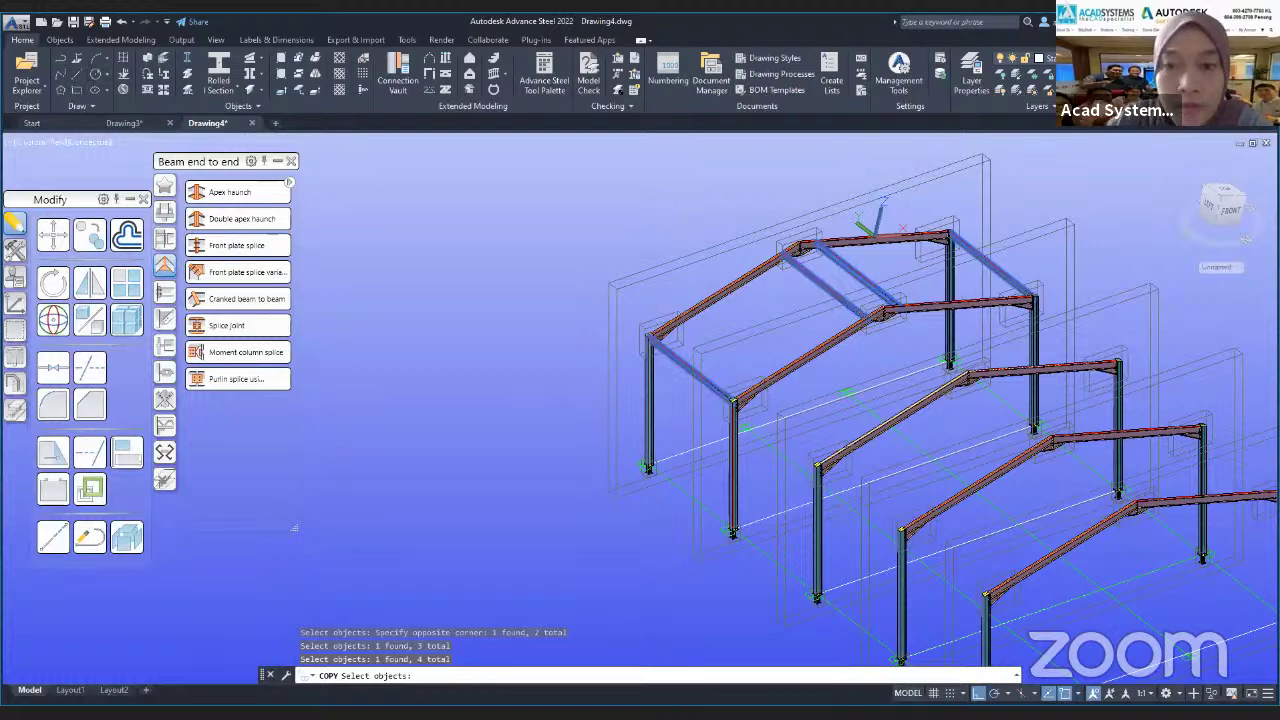
key("Return")
scroll(736, 403, "up", 4)
key("Escape")
key("Escape")
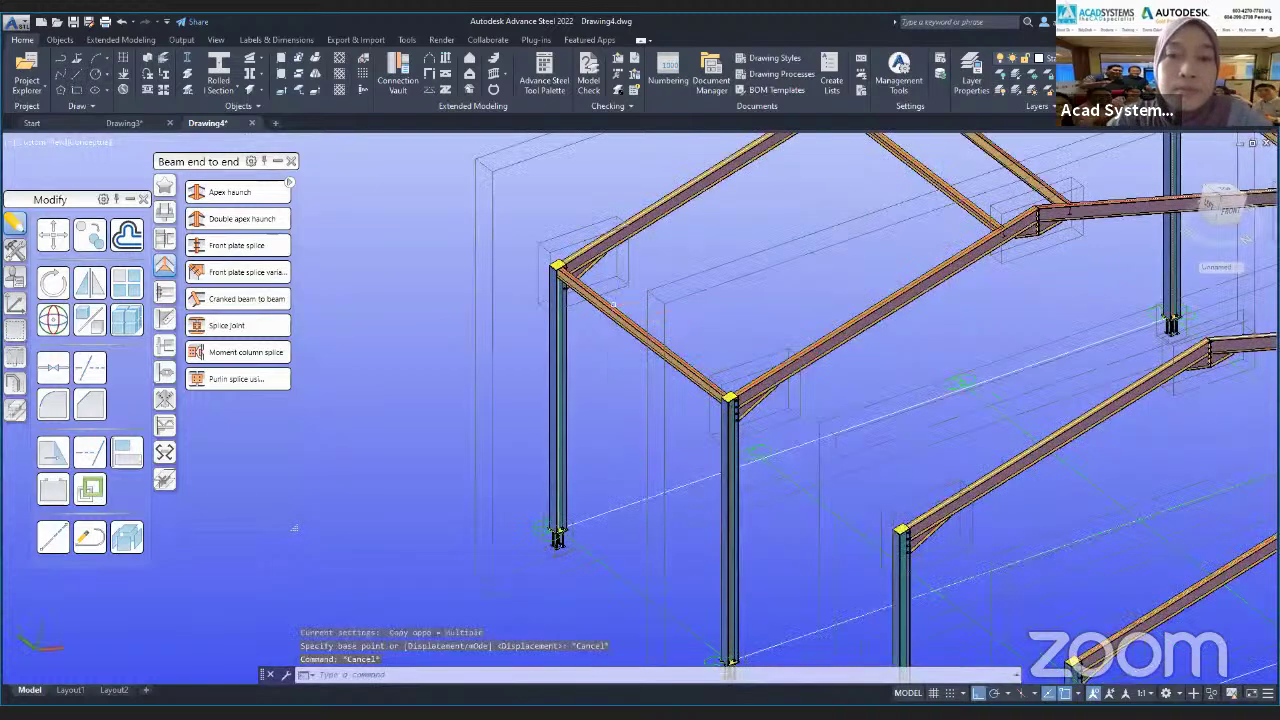
- Copy the two eaves beams and two roof beams from the first bay into the remaining bays between the frames
left_click(615, 312)
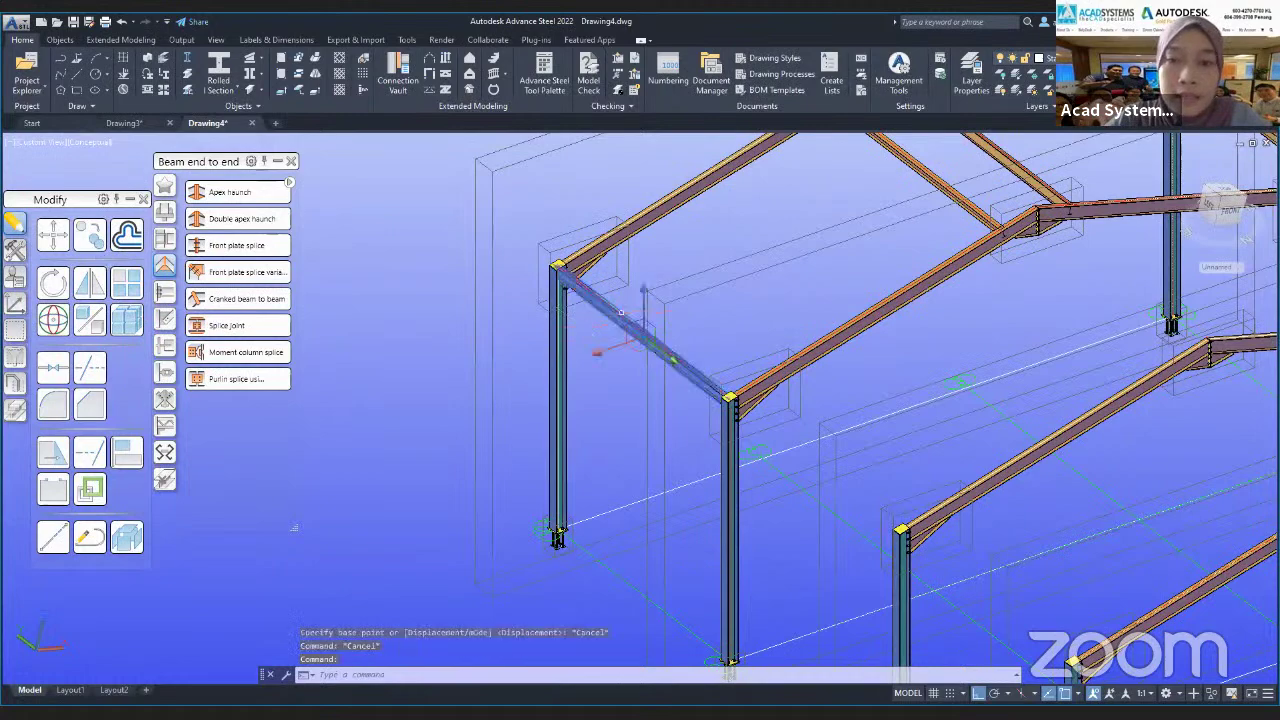
middle_click_drag(660, 308, 512, 388)
left_click(770, 232)
left_click(818, 206)
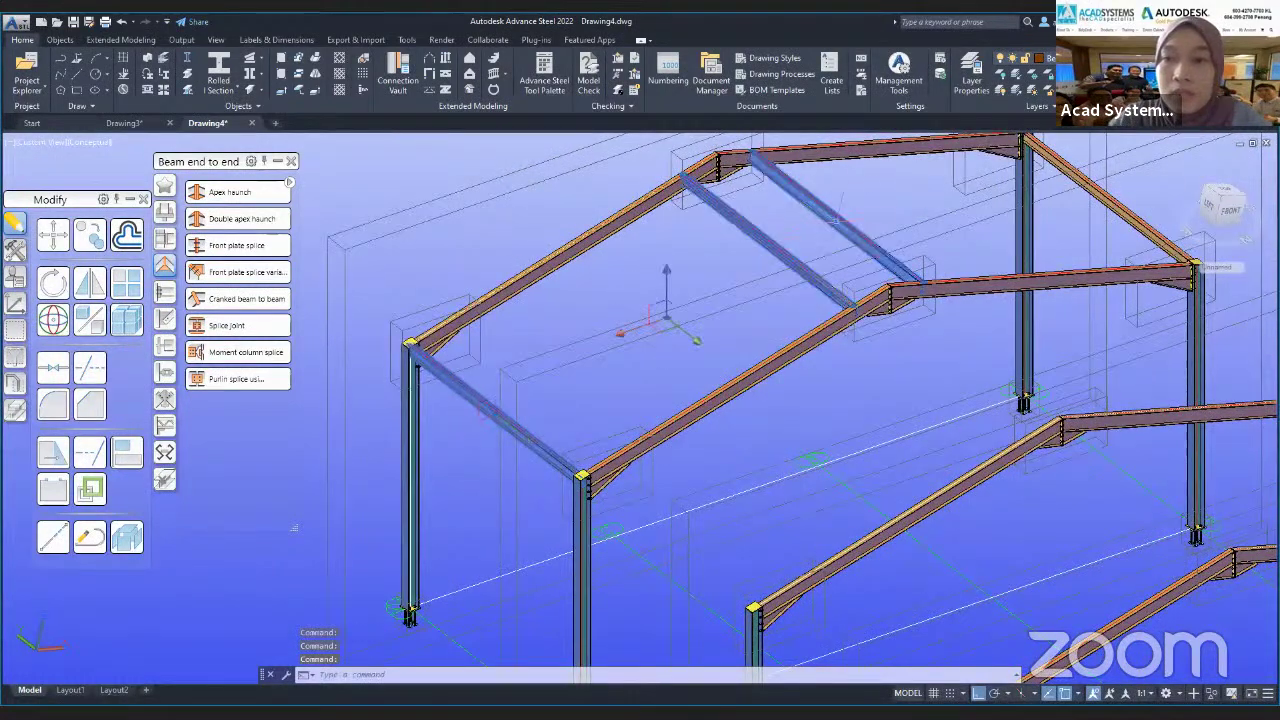
left_click(1111, 204)
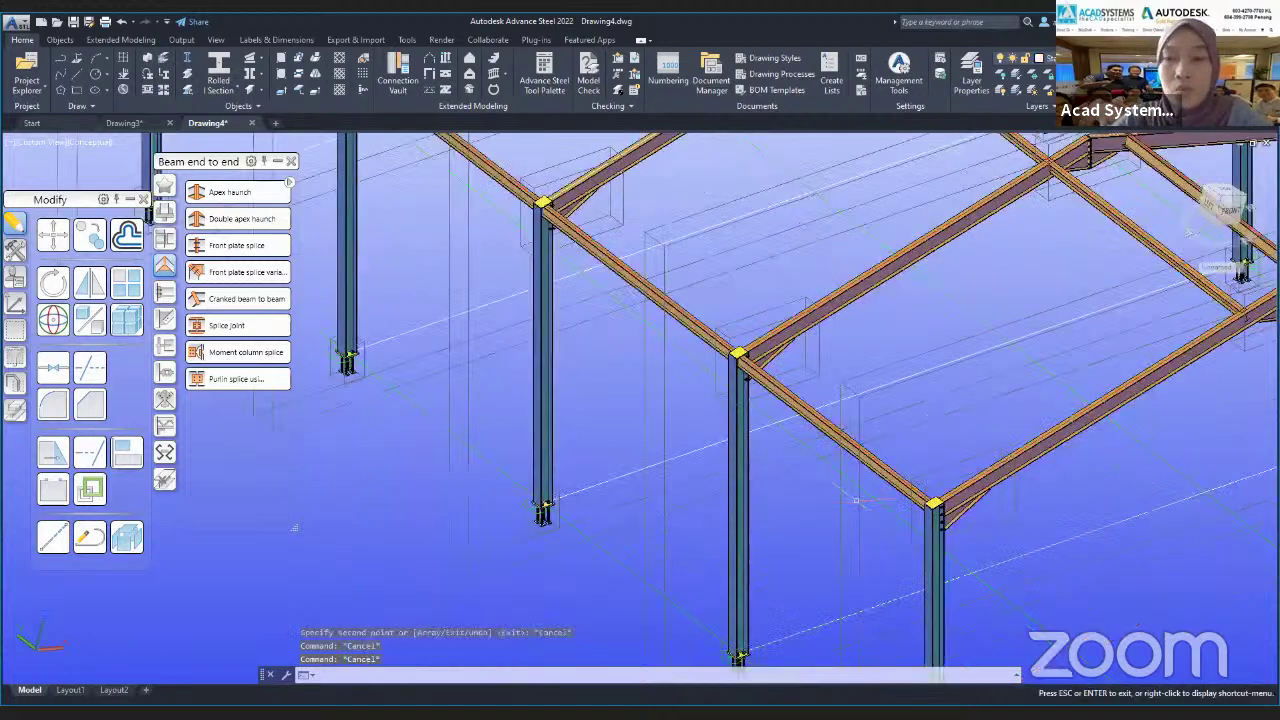
middle_click_drag(859, 503, 971, 529)
scroll(1000, 597, "down", 3)
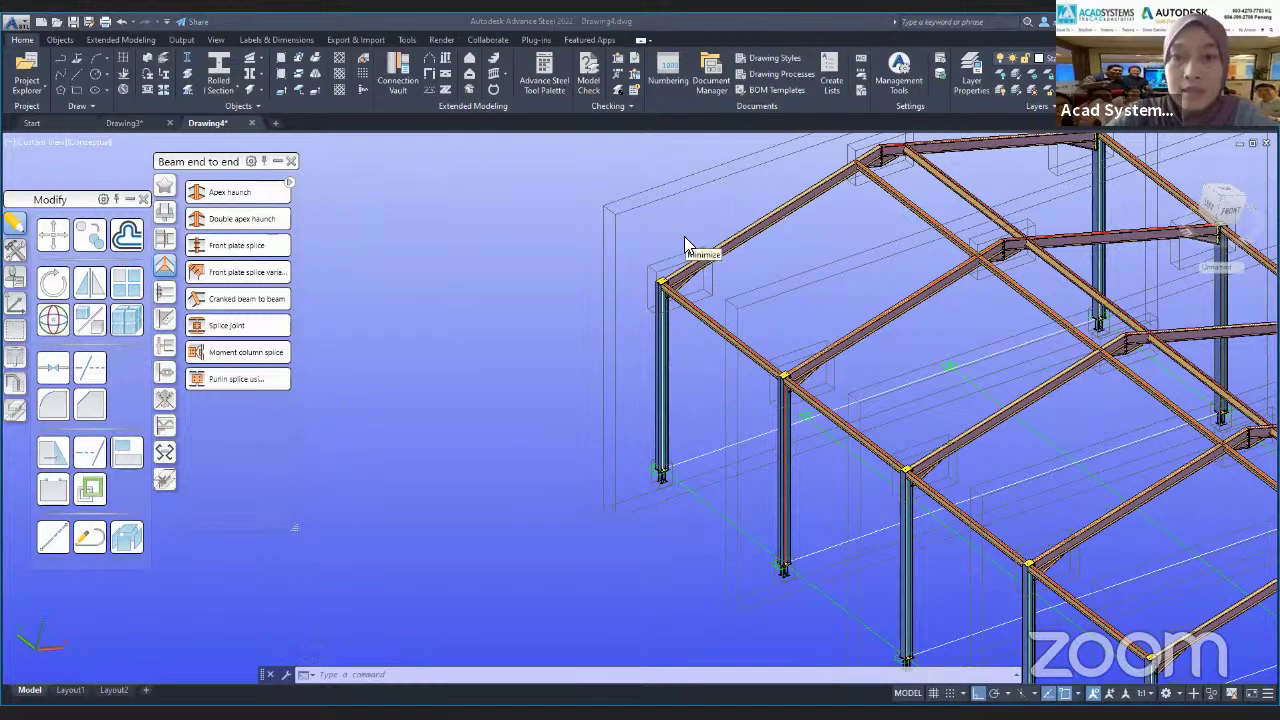
- Look through the Column - Beam, Platform beams and Beam end to end connection categories for a joint suiting the corner column and eaves beam
scroll(546, 440, "up", 4)
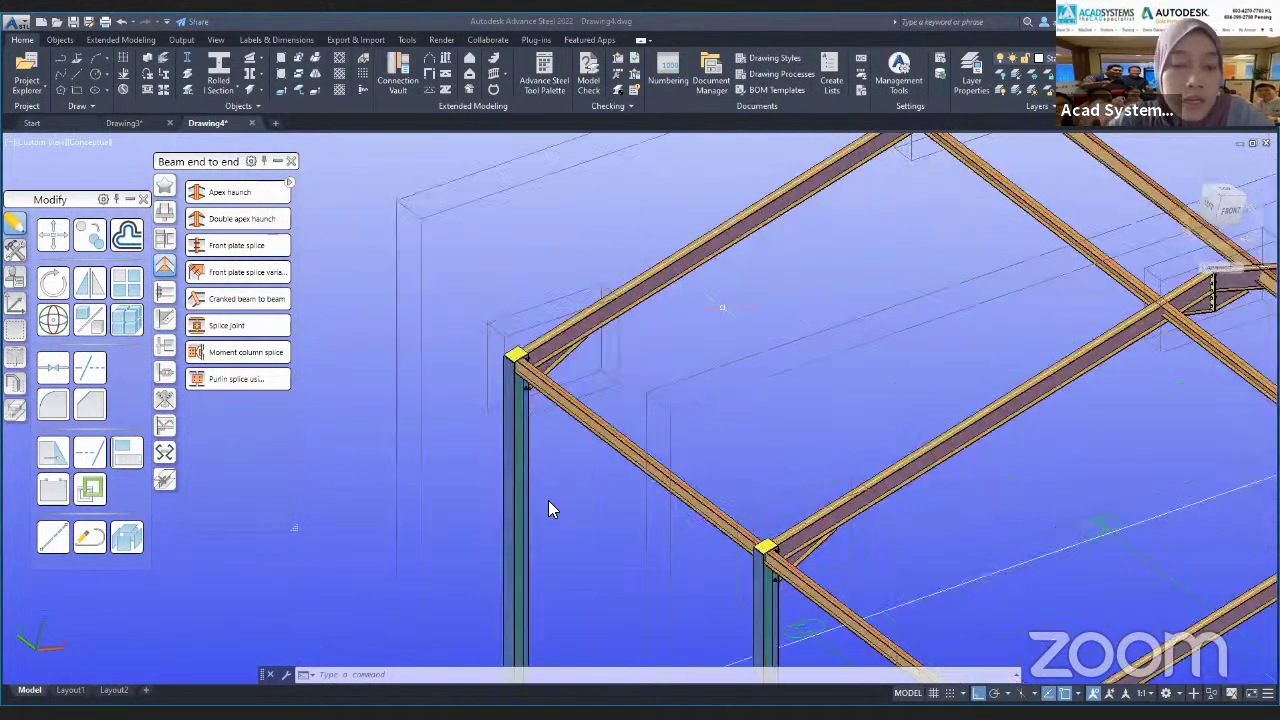
scroll(722, 307, "up", 2)
middle_click_drag(438, 479, 448, 380)
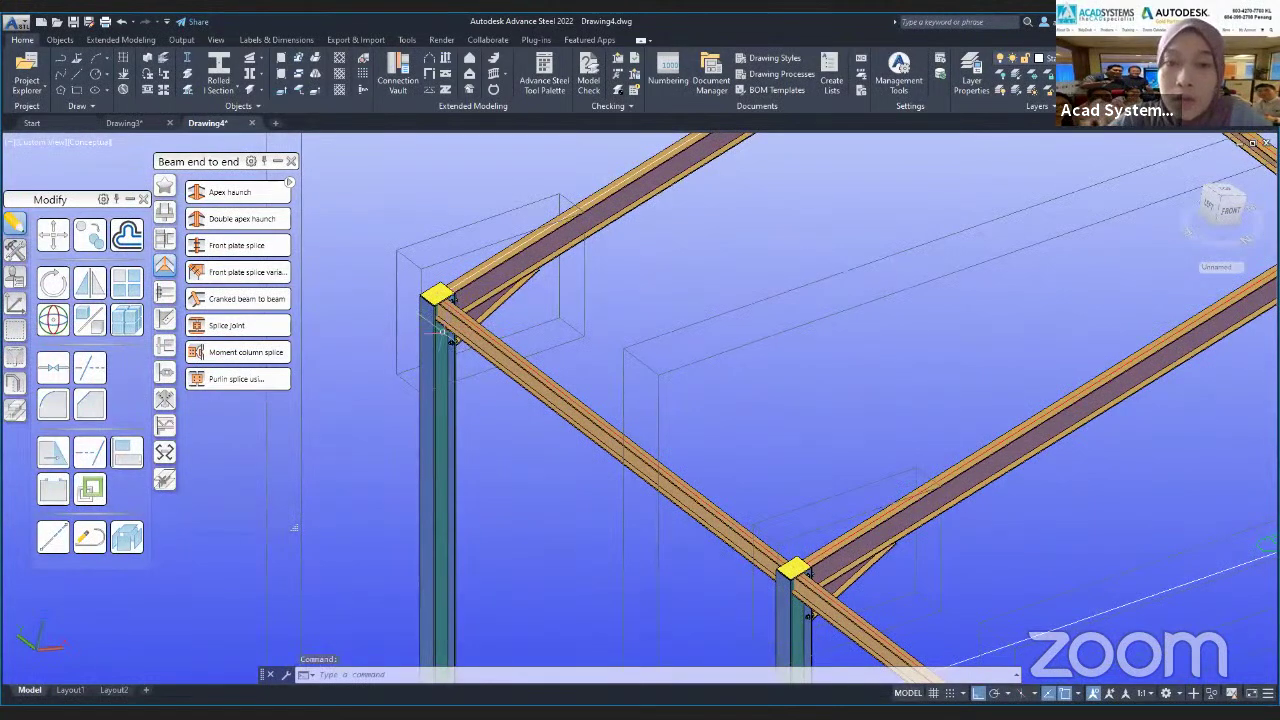
left_click(168, 192)
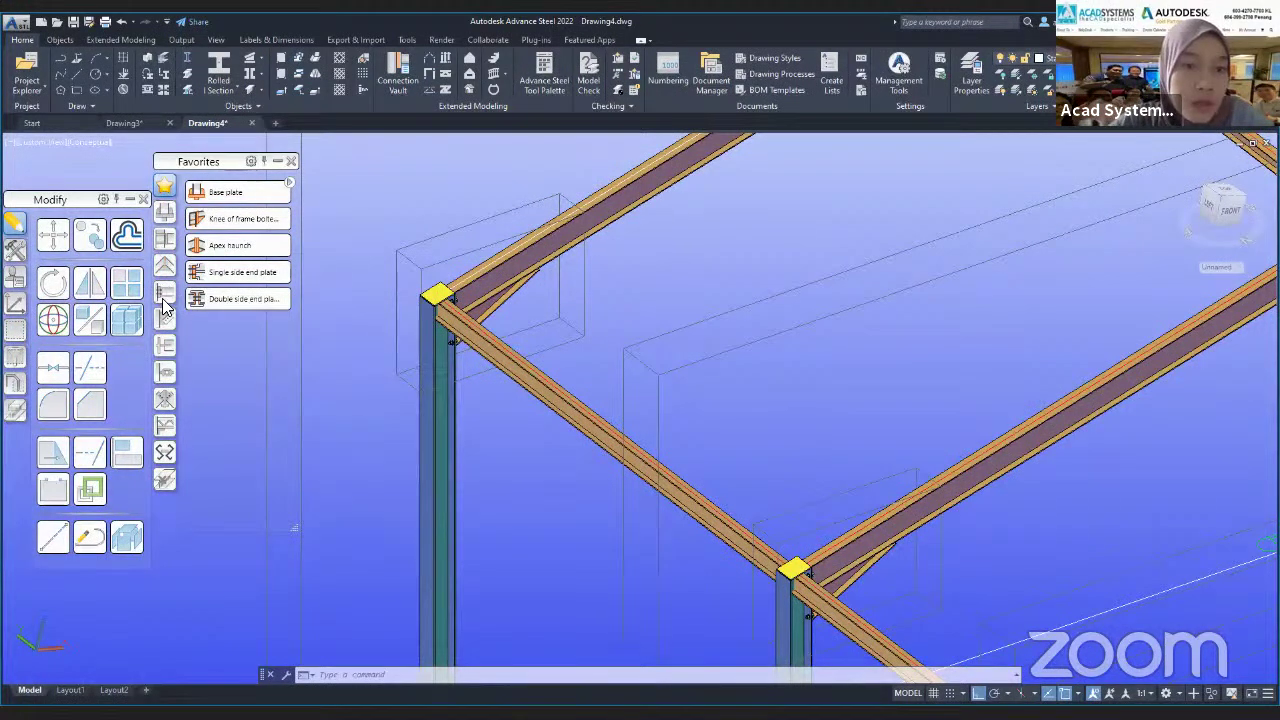
left_click(166, 242)
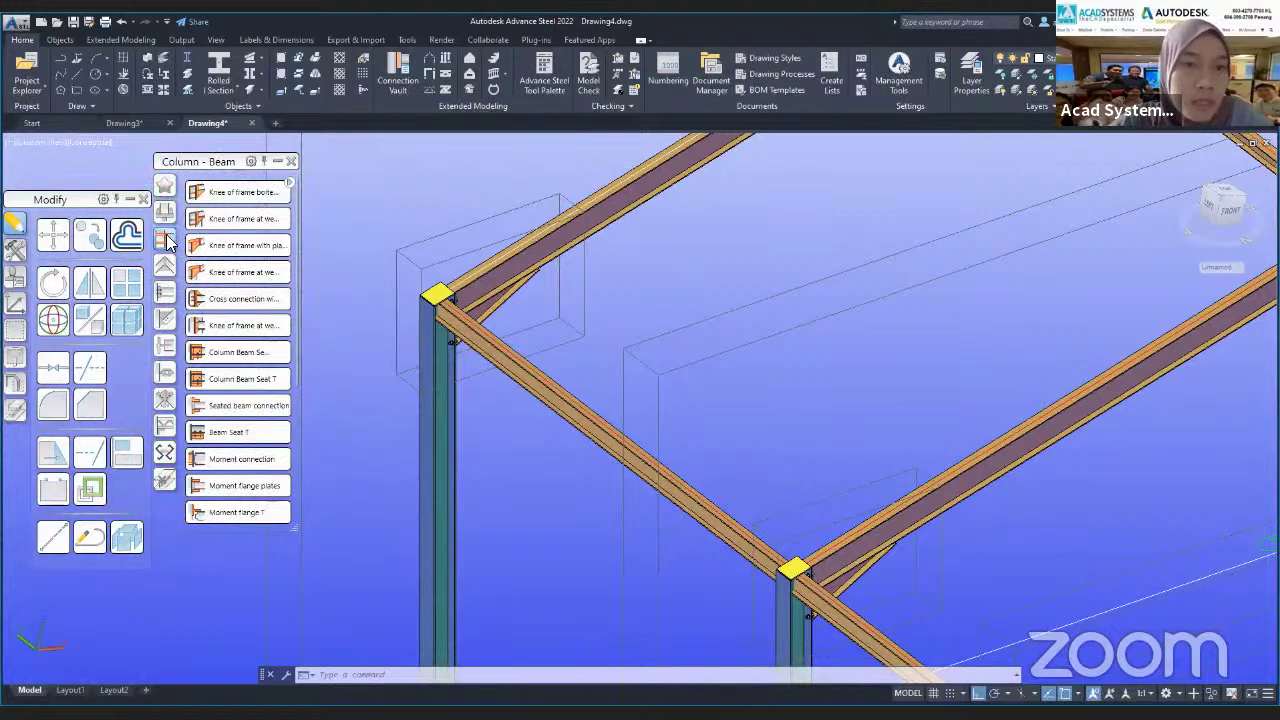
left_click(166, 189)
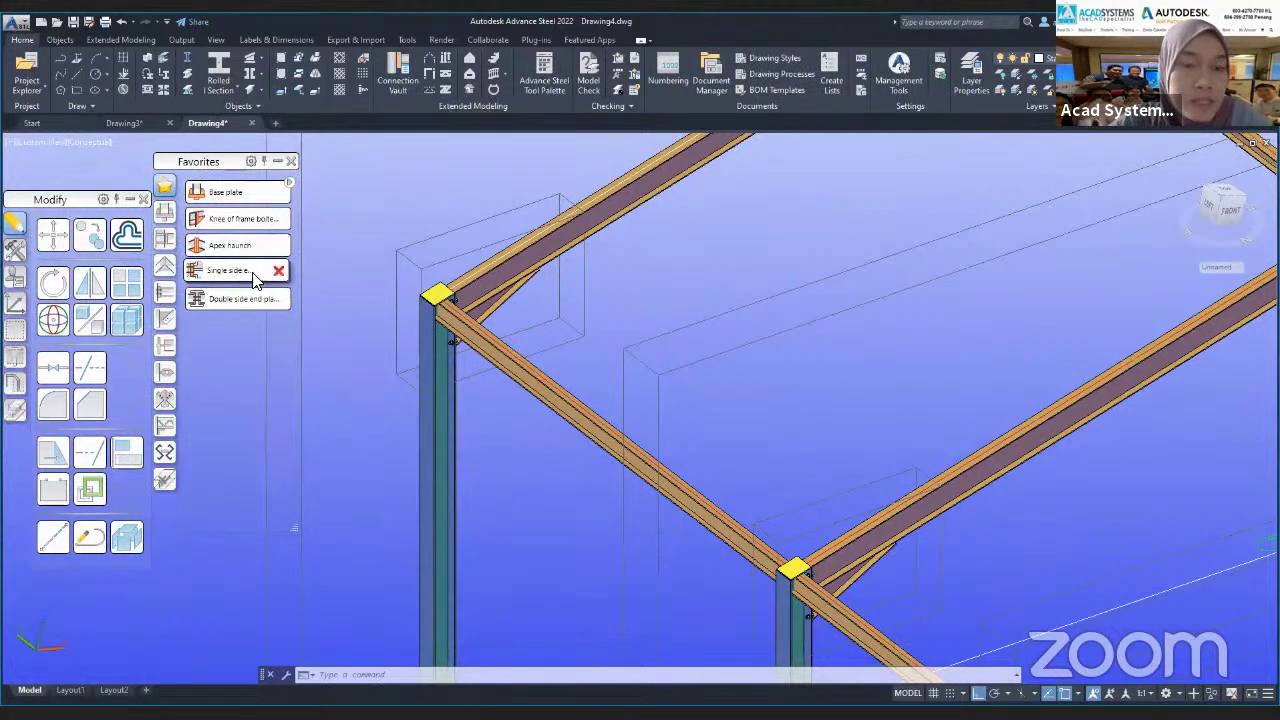
left_click(166, 293)
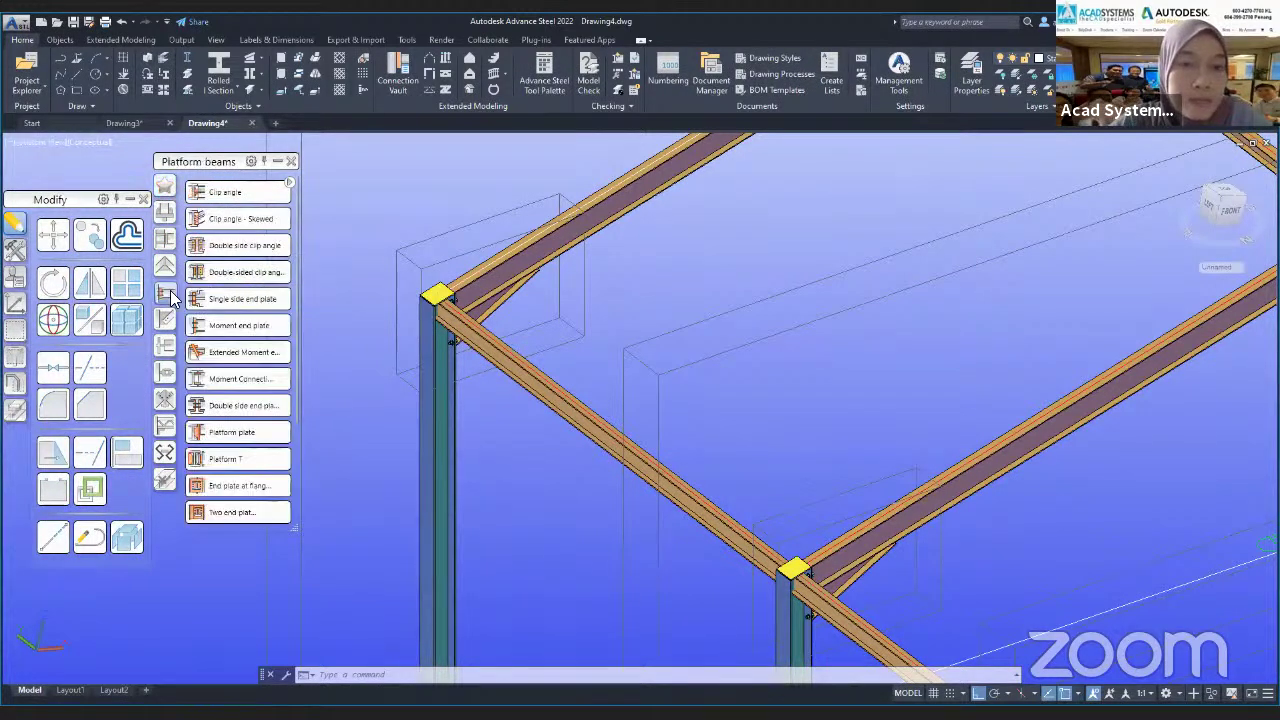
left_click(165, 214)
left_click(165, 240)
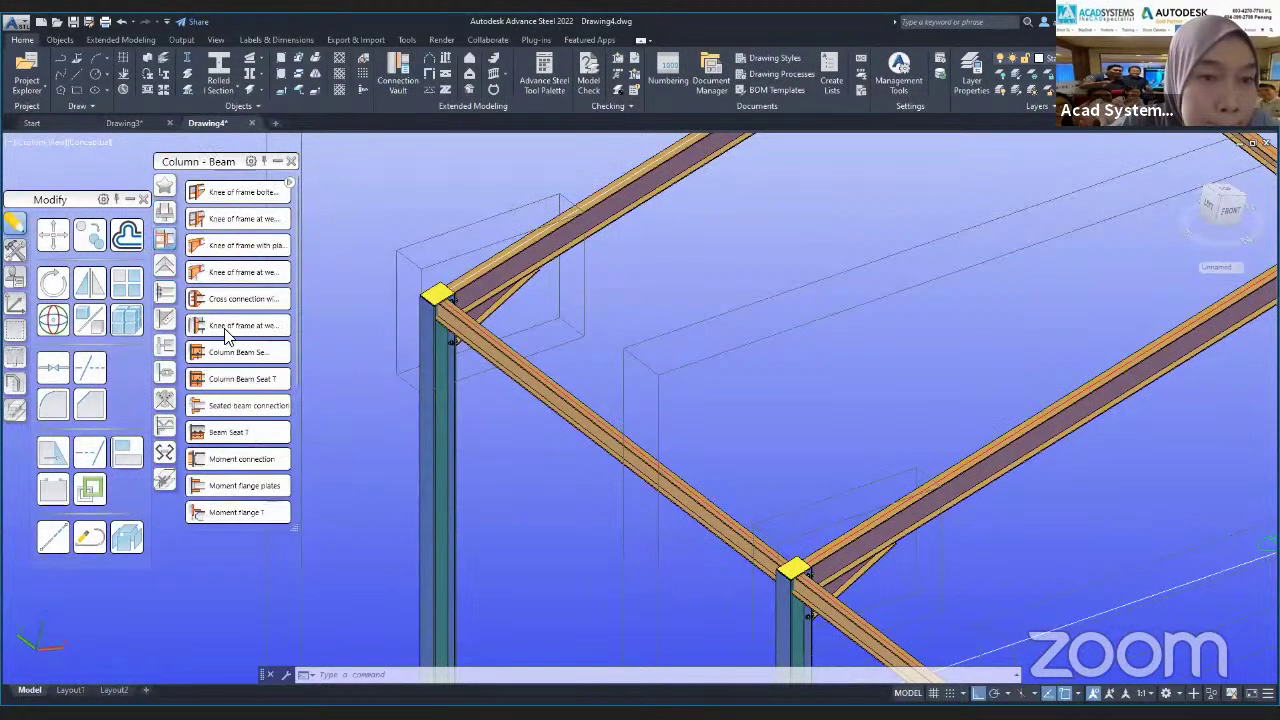
scroll(190, 290, "down", 3)
left_click(166, 266)
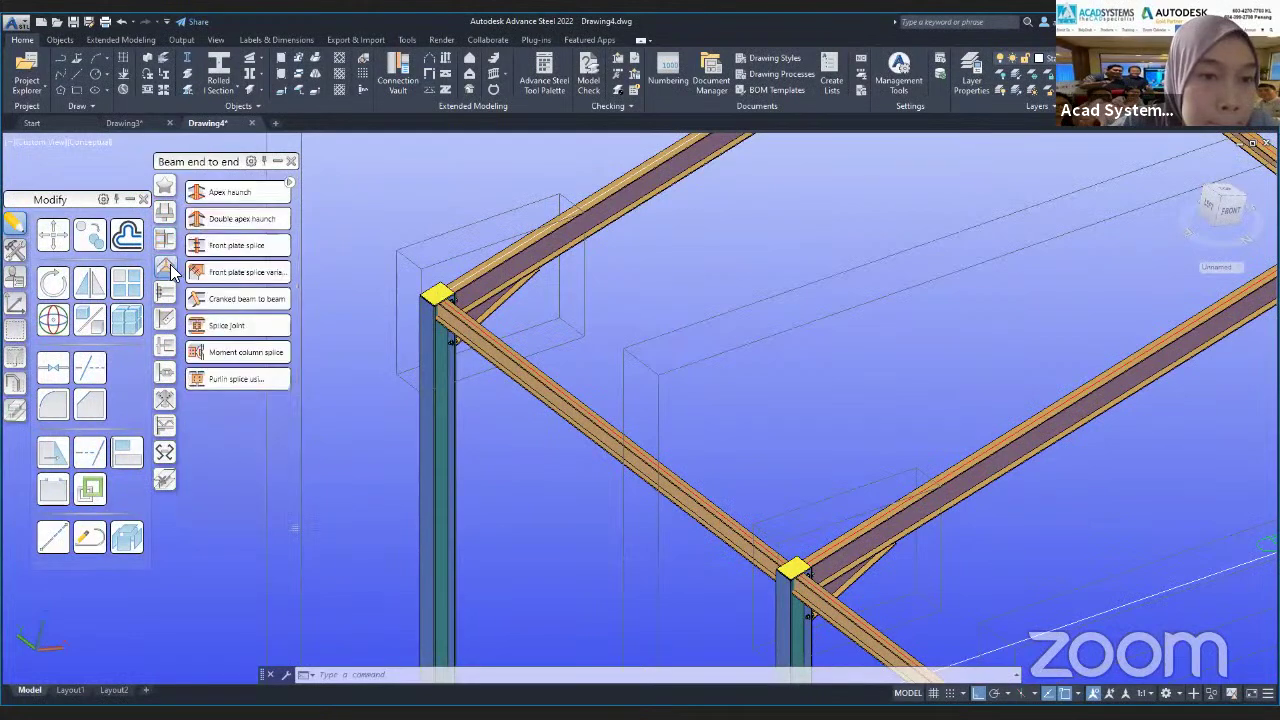
- Add a single side end plate connection with the corner column as main beam and the adjoining eaves beam as secondary beam
left_click(166, 188)
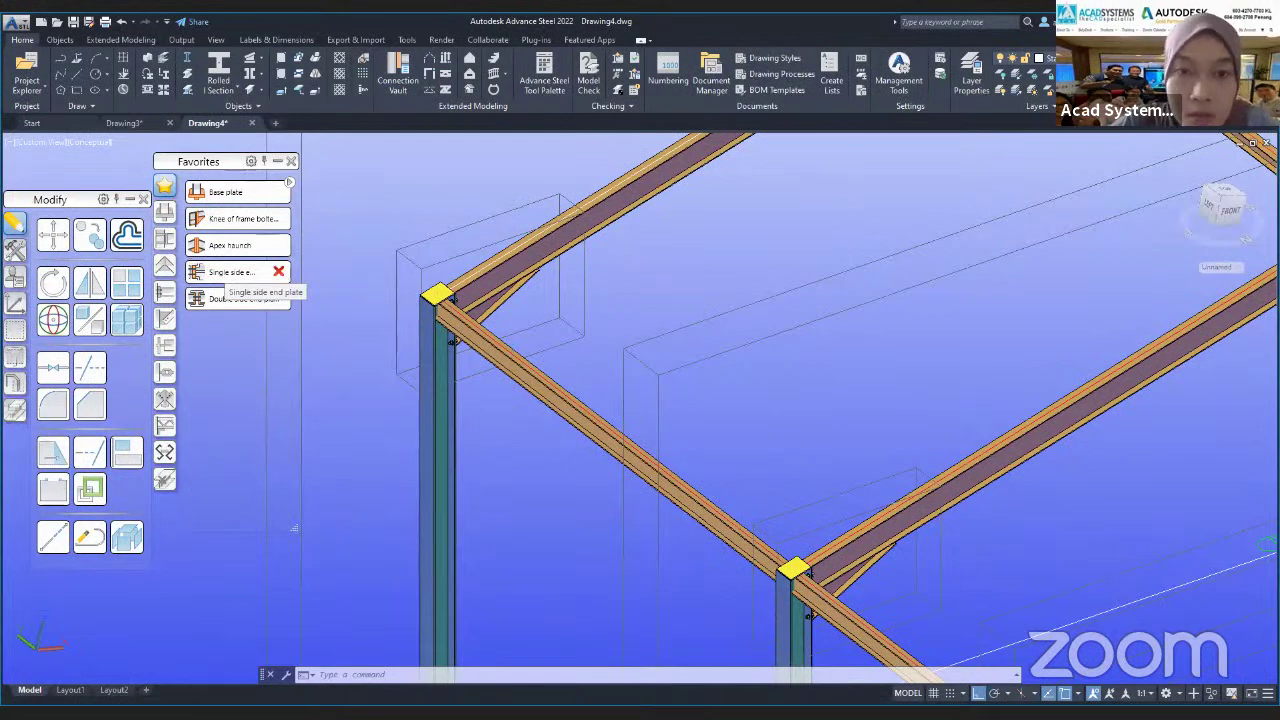
left_click(224, 275)
left_click(441, 385)
key("Return")
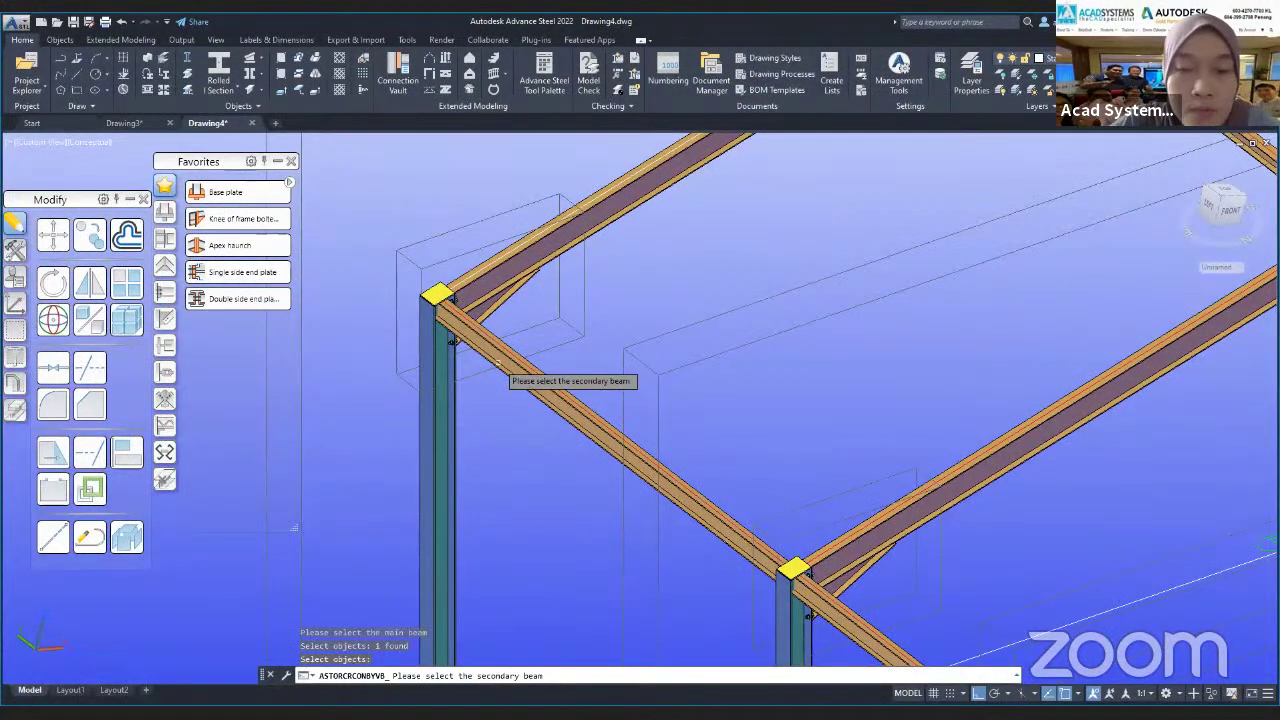
left_click(497, 362)
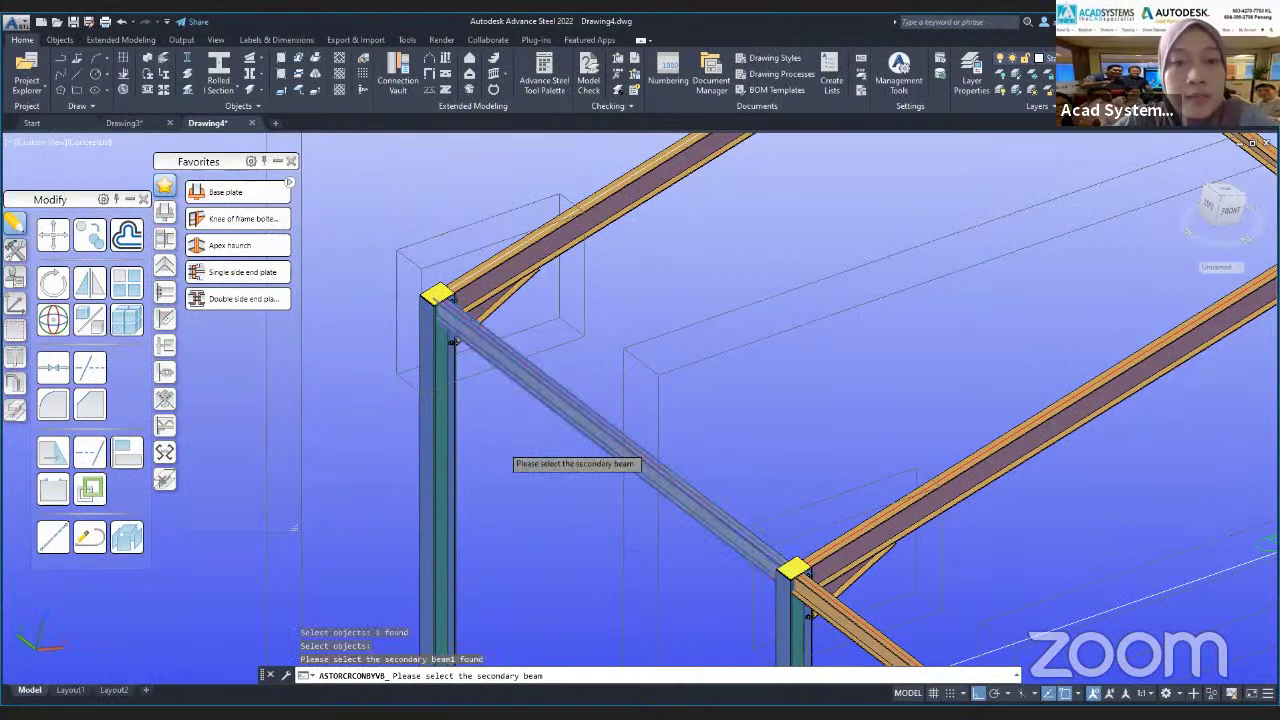
key("Return")
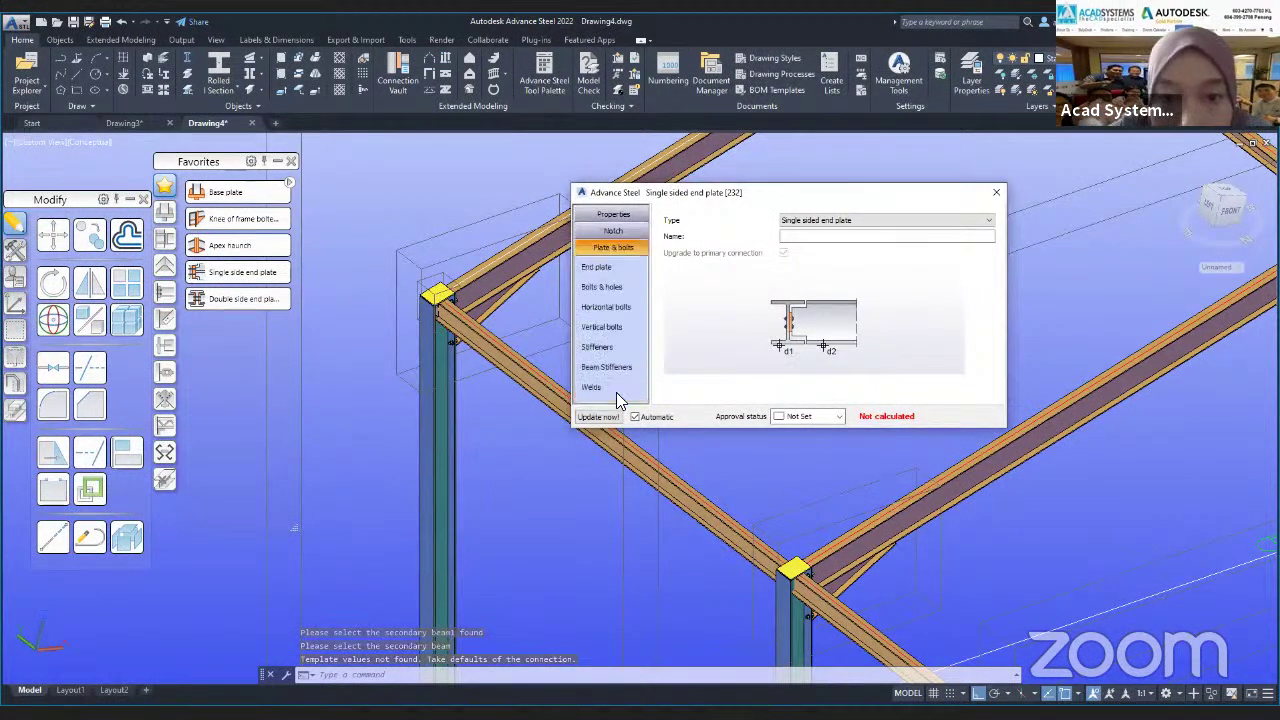
- Set the end plate's group 1 vertical bolt intermediate distance to 50 and choose the bolt diameter
left_click(616, 396)
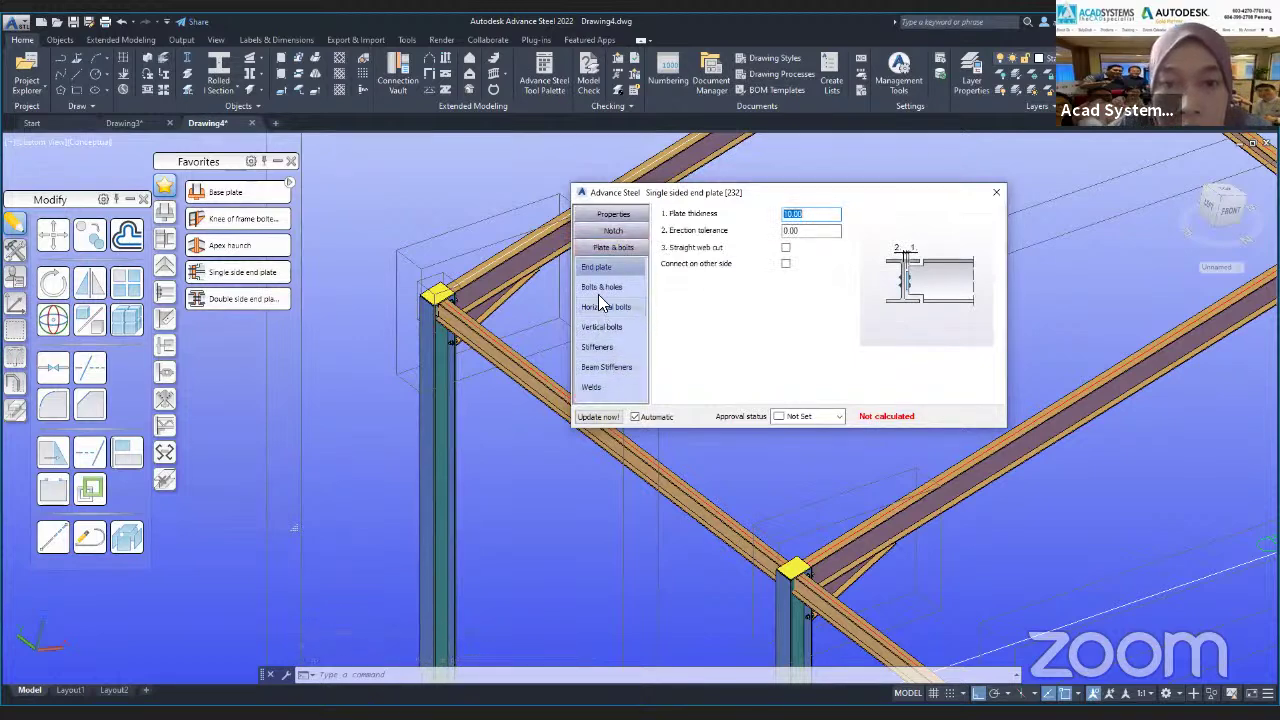
left_click(618, 321)
left_click_drag(829, 301, 781, 300)
type("50")
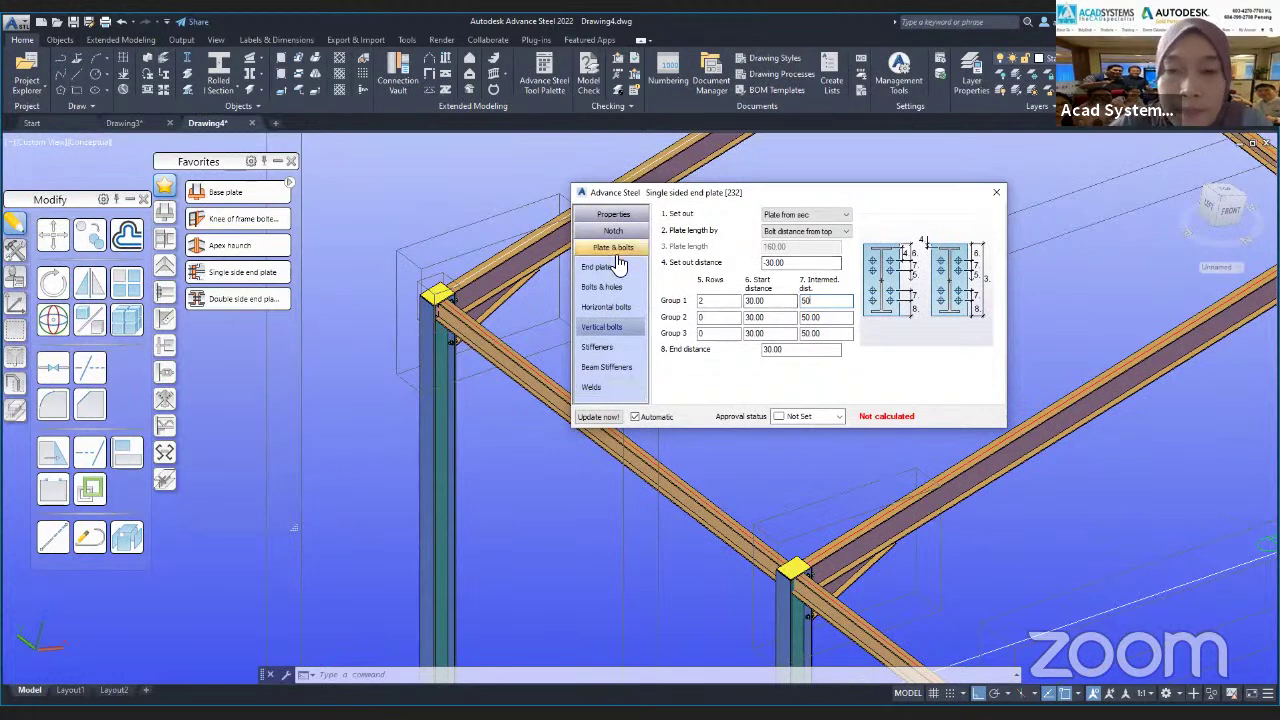
left_click(627, 268)
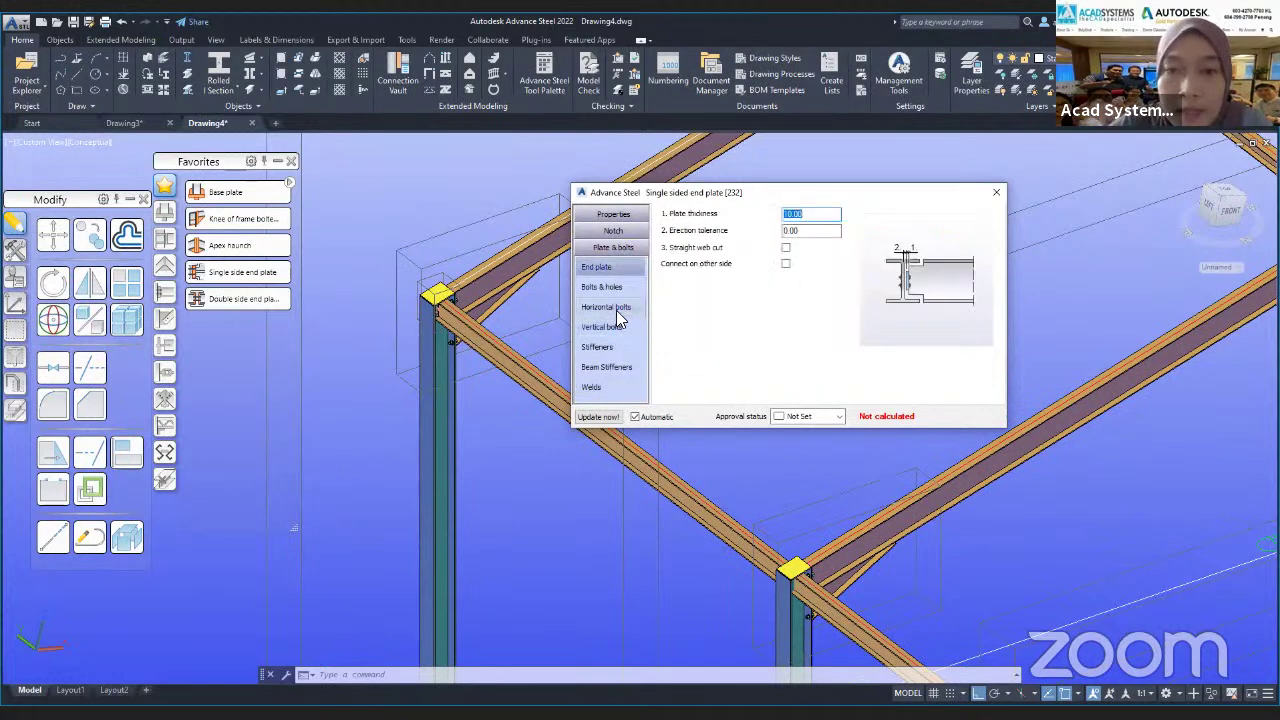
left_click(604, 287)
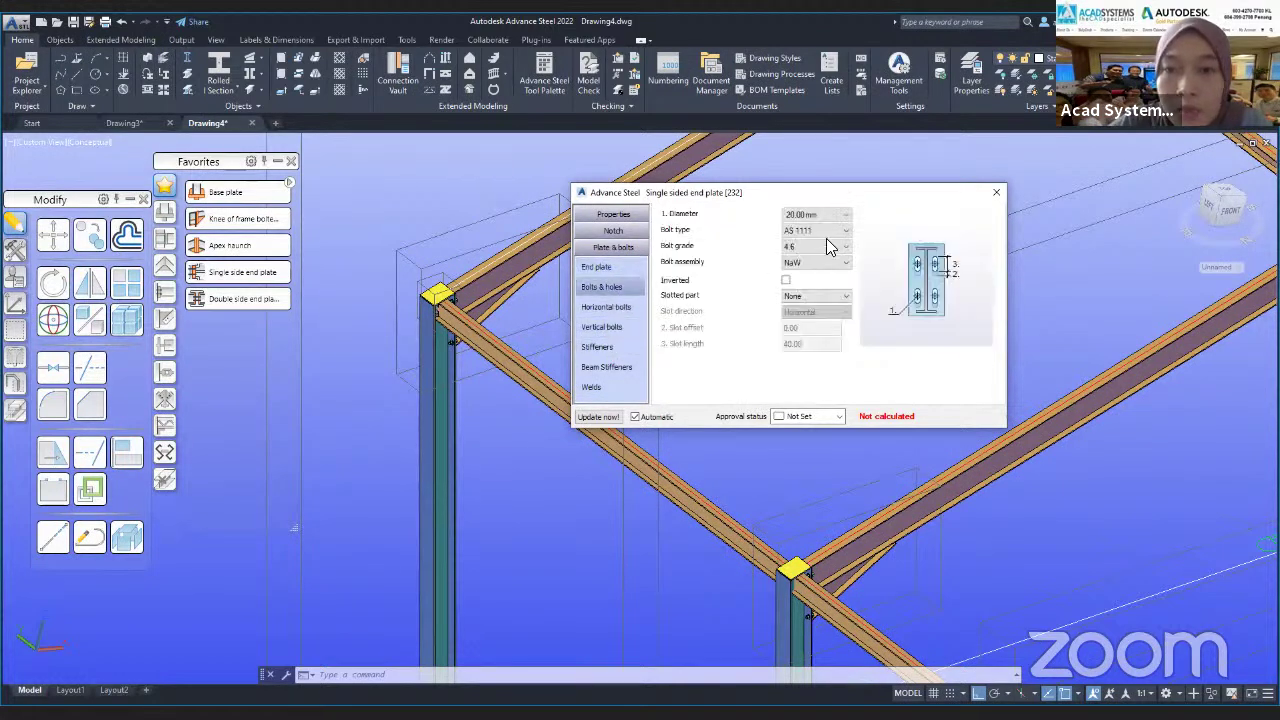
left_click(823, 216)
left_click(803, 265)
left_click(998, 199)
- Examine the end plate connection at the corner column and the unconnected eaves beam ends at the neighbouring columns
middle_click_drag(378, 476, 390, 396, "shift")
scroll(405, 386, "up", 6)
middle_click_drag(539, 446, 648, 423, "shift")
middle_click_drag(556, 260, 689, 449)
scroll(651, 400, "down", 3)
middle_click_drag(651, 400, 594, 396, "shift")
middle_click_drag(592, 370, 632, 495)
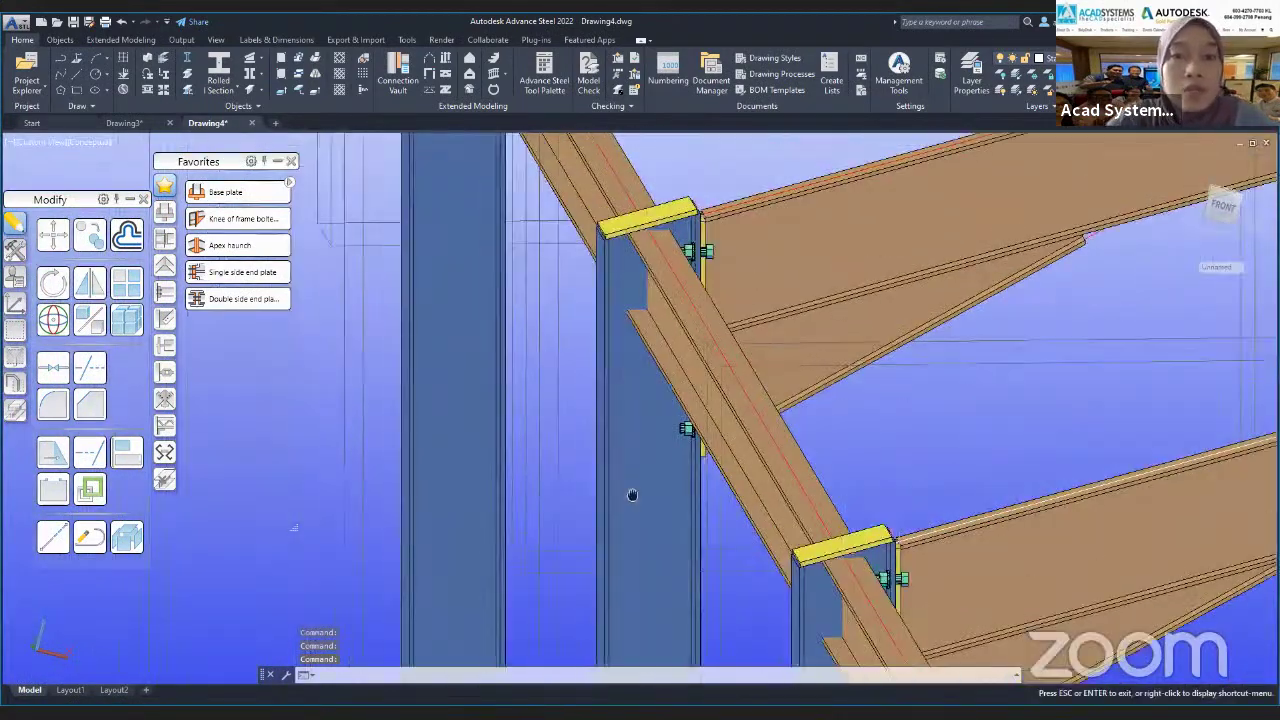
middle_click_drag(473, 177, 576, 480)
scroll(509, 233, "down", 2)
key("Escape")
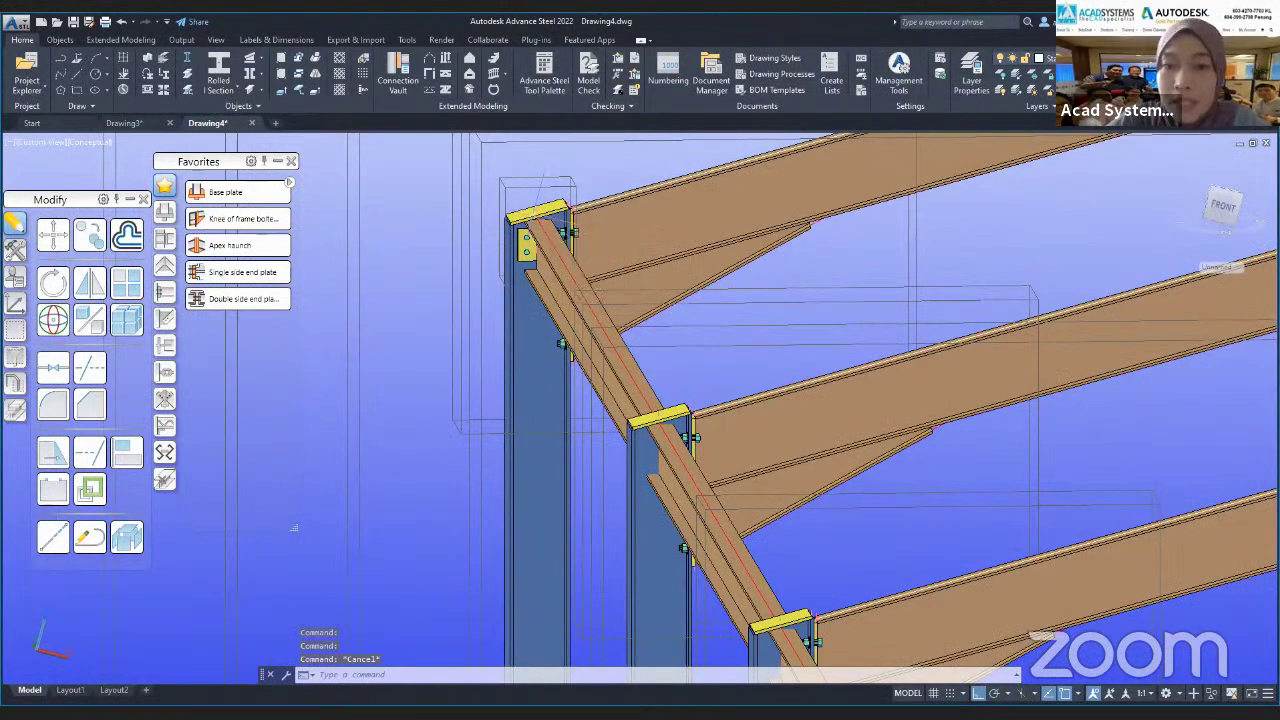
- Propagate the corner column's single side end plate joint to the matching column and eaves beam intersections
key("Escape")
key("Escape")
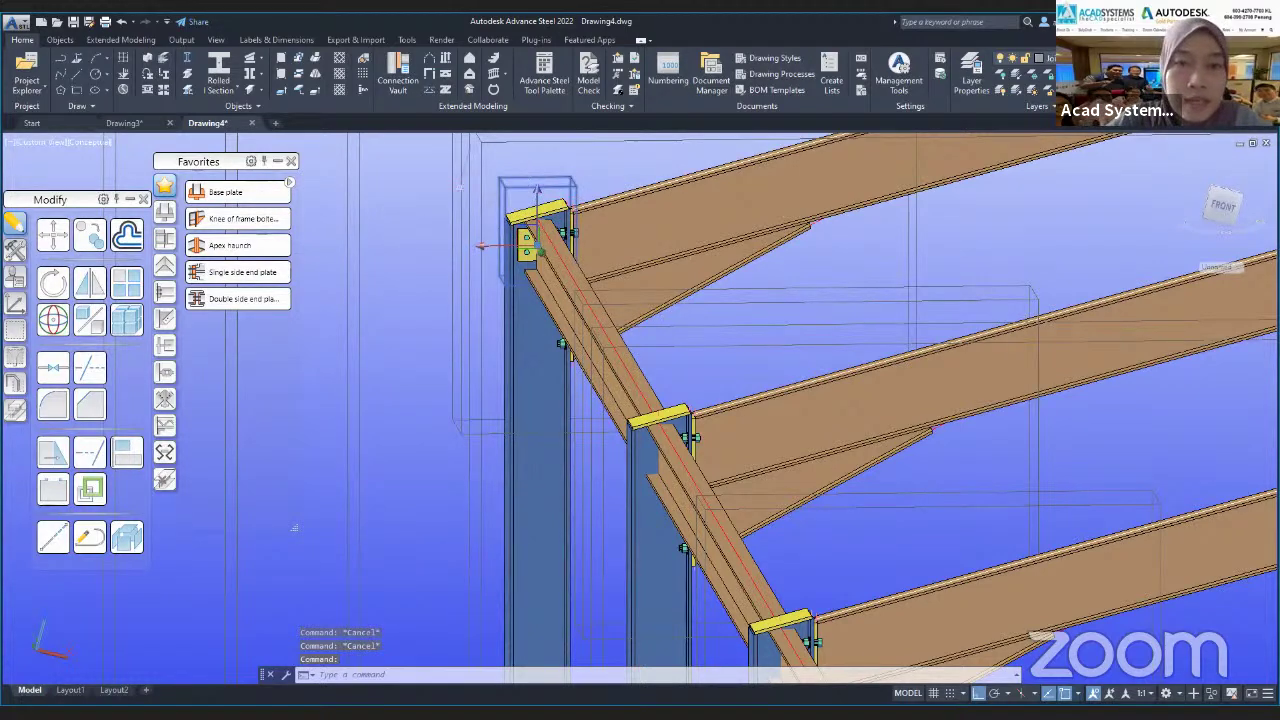
right_click(531, 213)
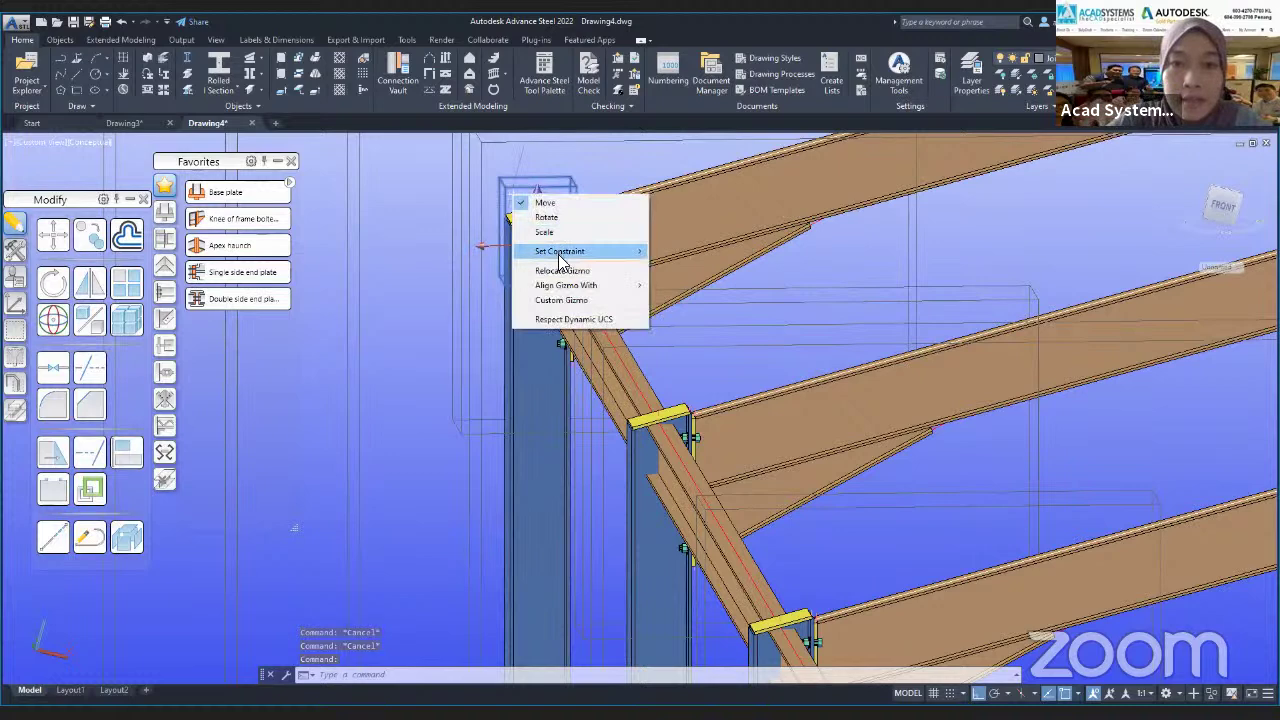
left_click(545, 218)
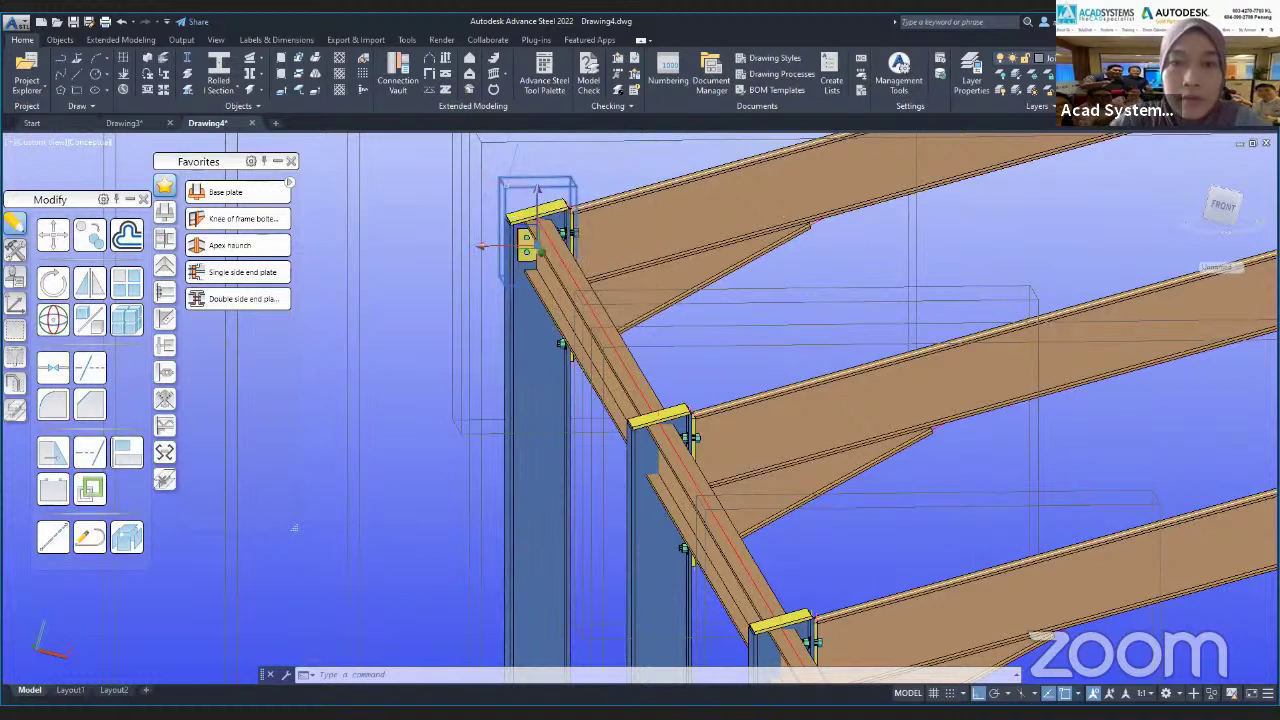
right_click(506, 186)
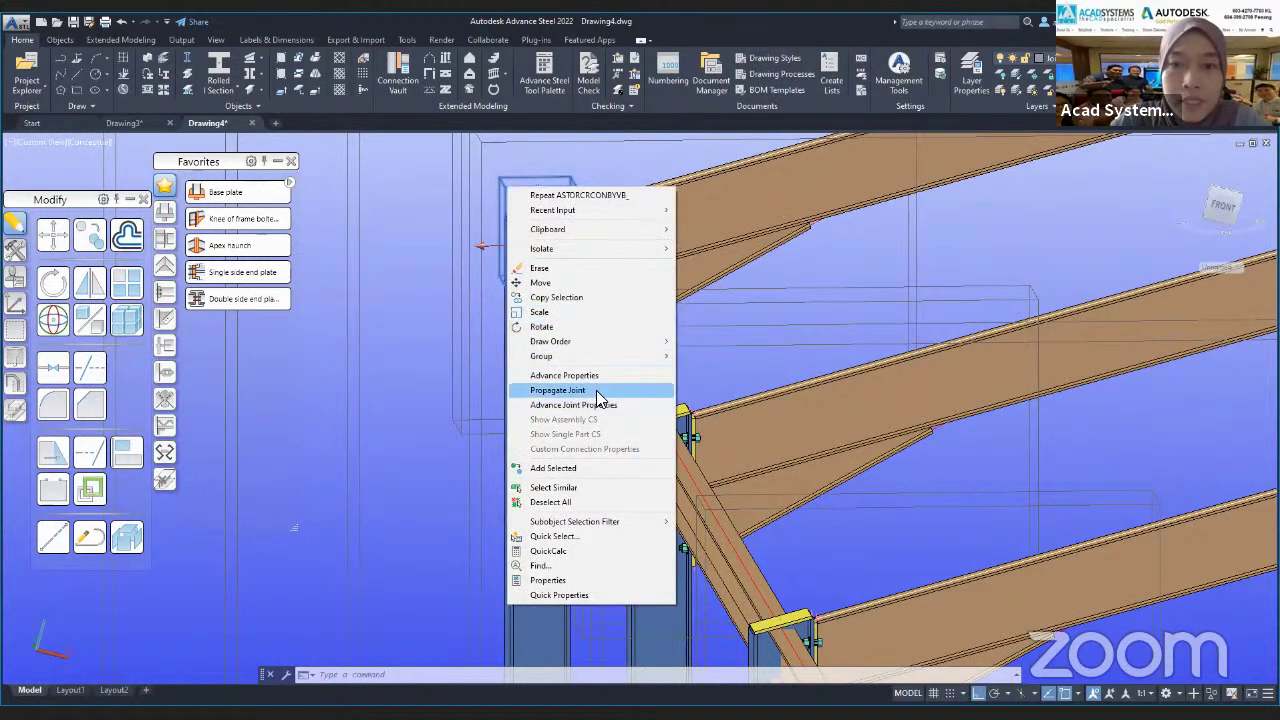
left_click(599, 391)
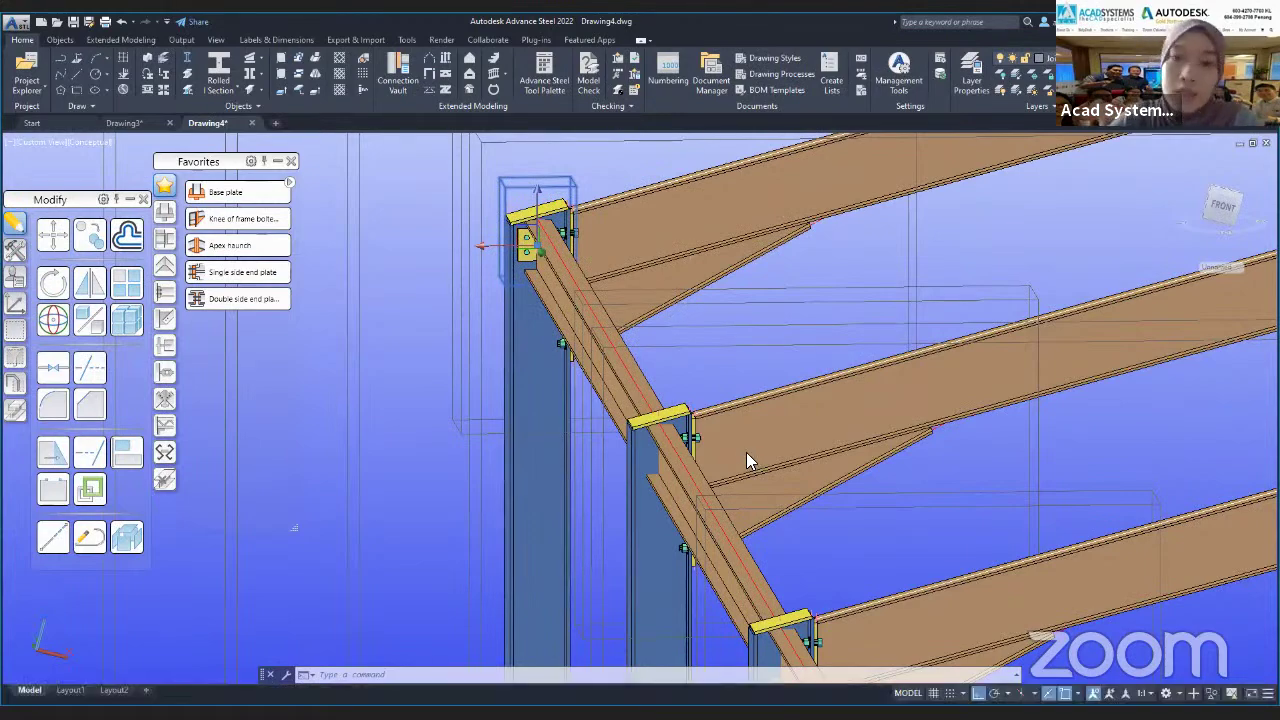
- Inspect the eaves beam joints at the other columns along the building's side after the joint propagation
middle_click_drag(682, 474, 766, 437, "shift")
scroll(766, 437, "down", 10)
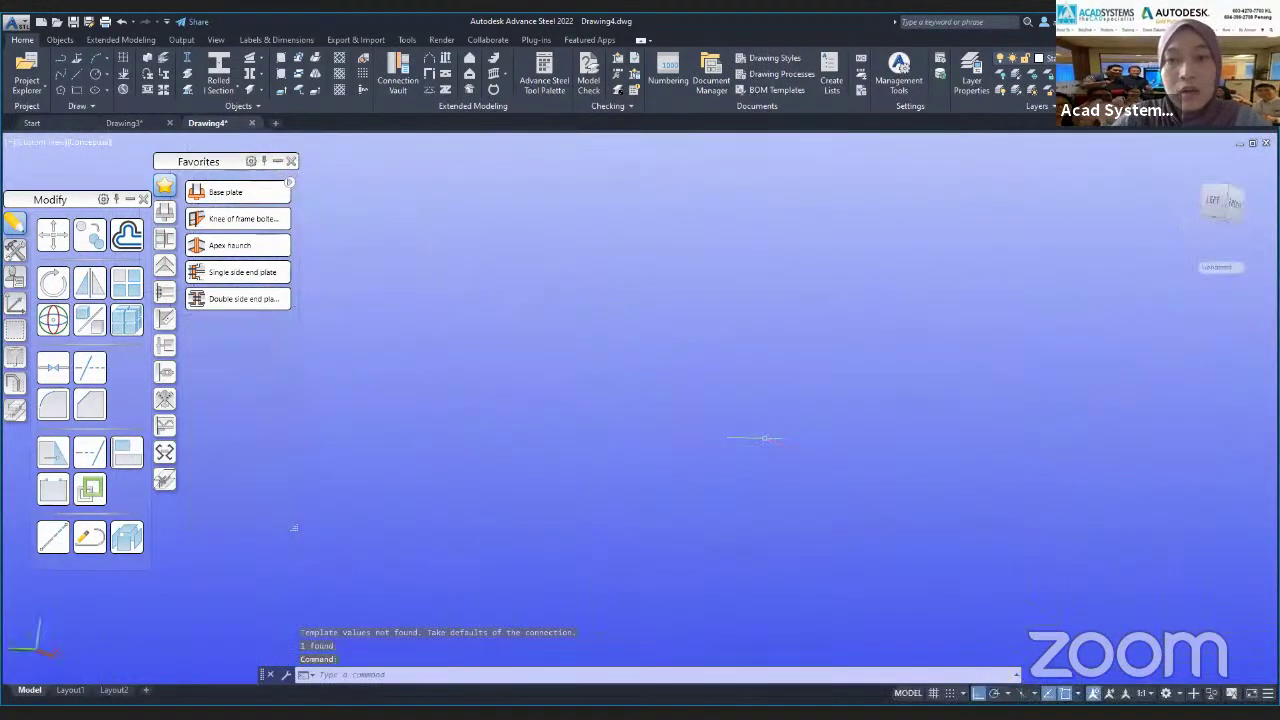
middle_click_drag(895, 382, 815, 387)
scroll(863, 408, "up", 8)
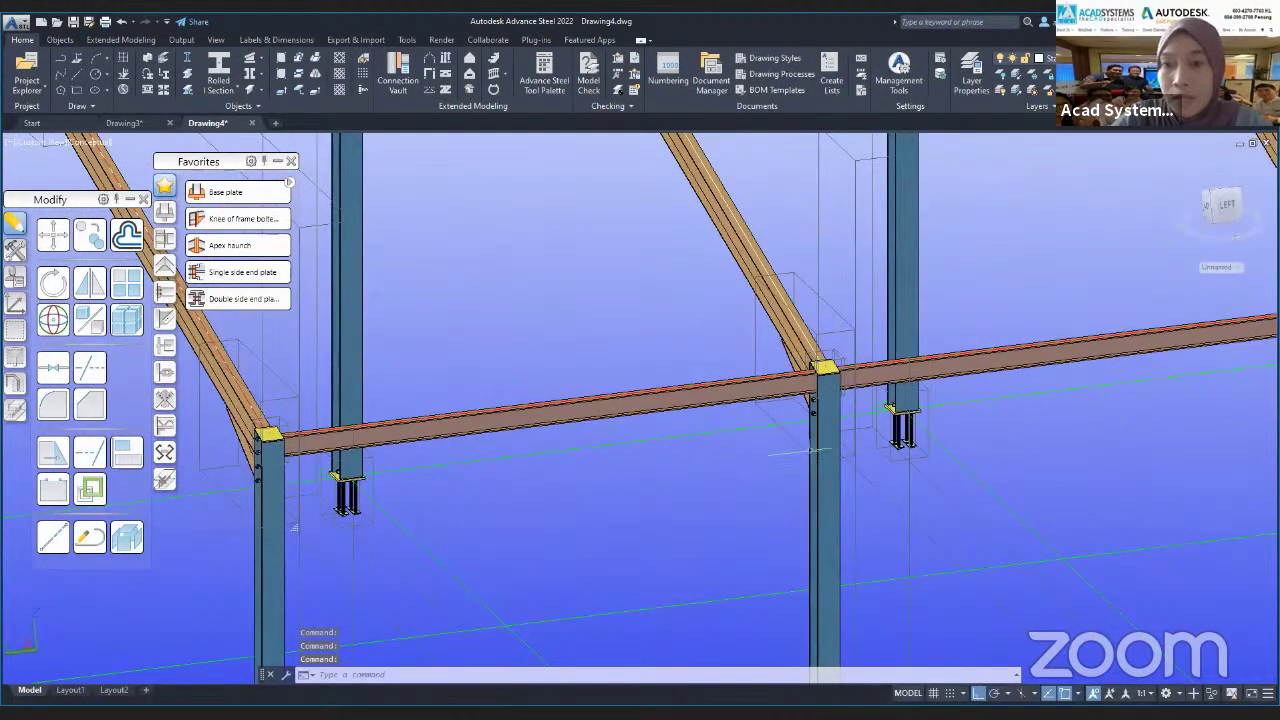
middle_click_drag(862, 349, 721, 374, "shift")
middle_click_drag(1020, 390, 921, 410, "shift")
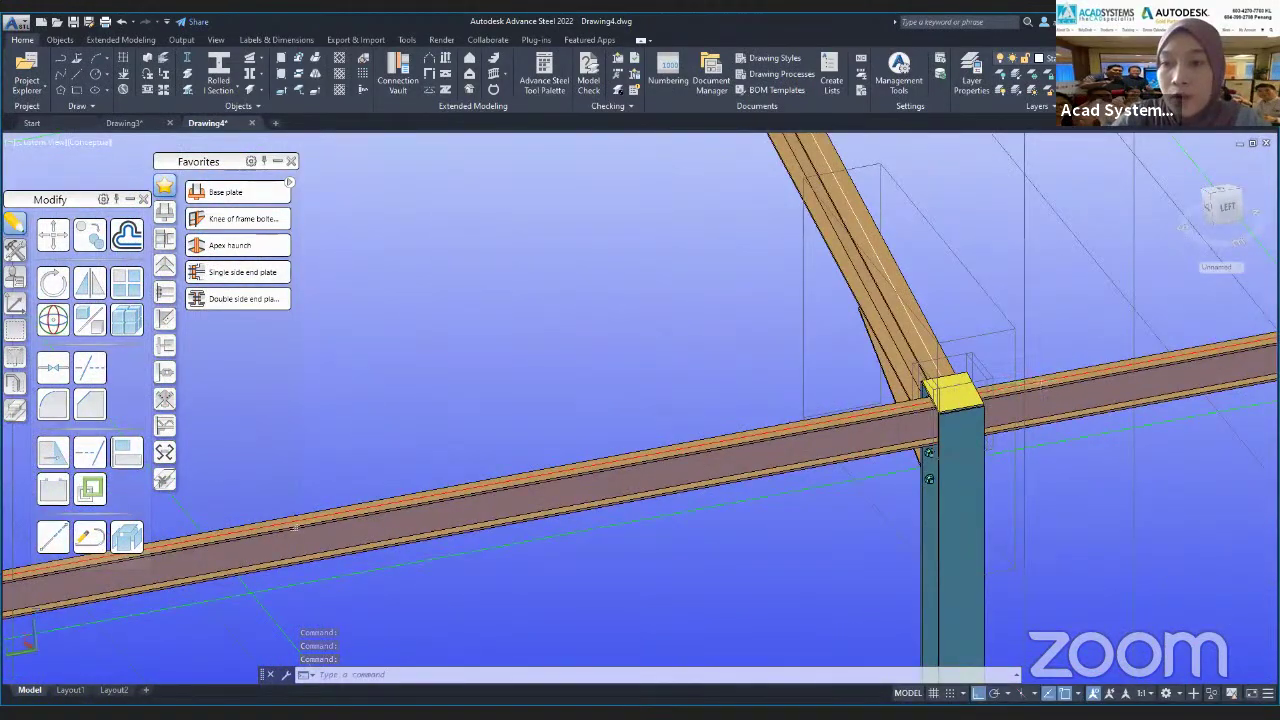
- Examine the eaves beam joints at the intermediate and corner columns along both sides of the frame
middle_click_drag(958, 456, 1084, 362, "shift")
scroll(944, 420, "up", 5)
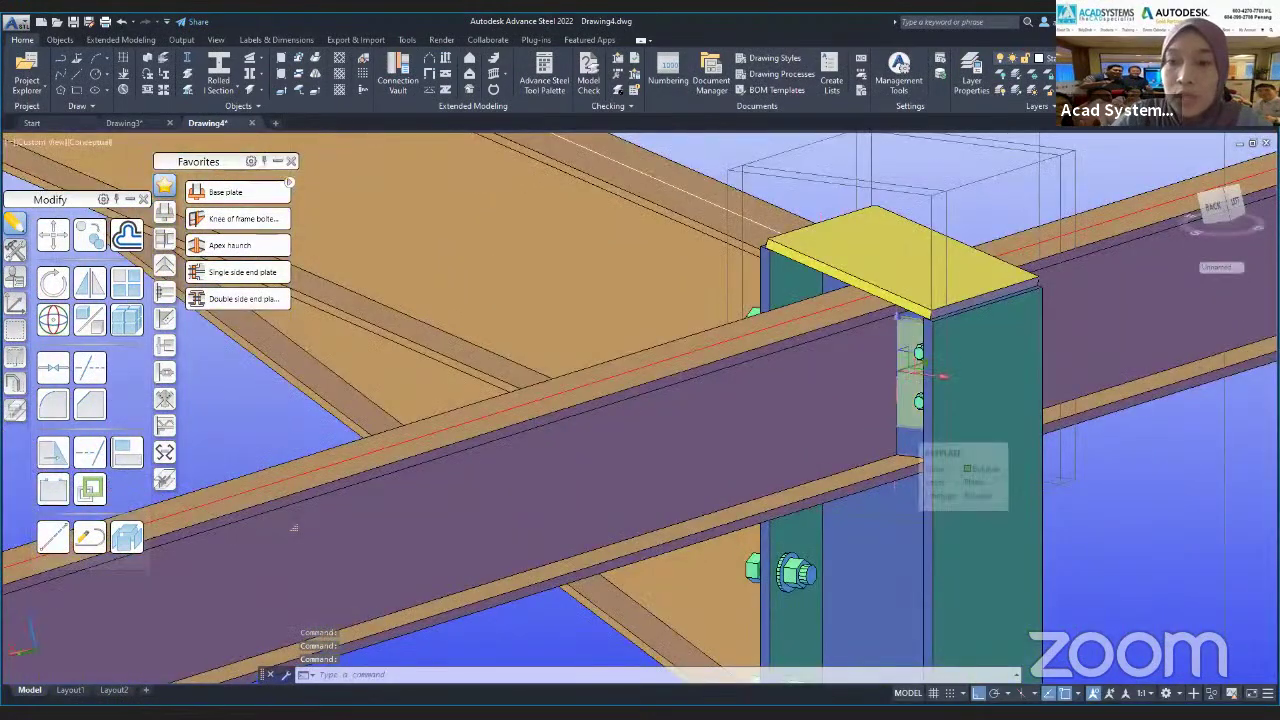
middle_click_drag(899, 430, 805, 432, "shift")
scroll(930, 510, "down", 5)
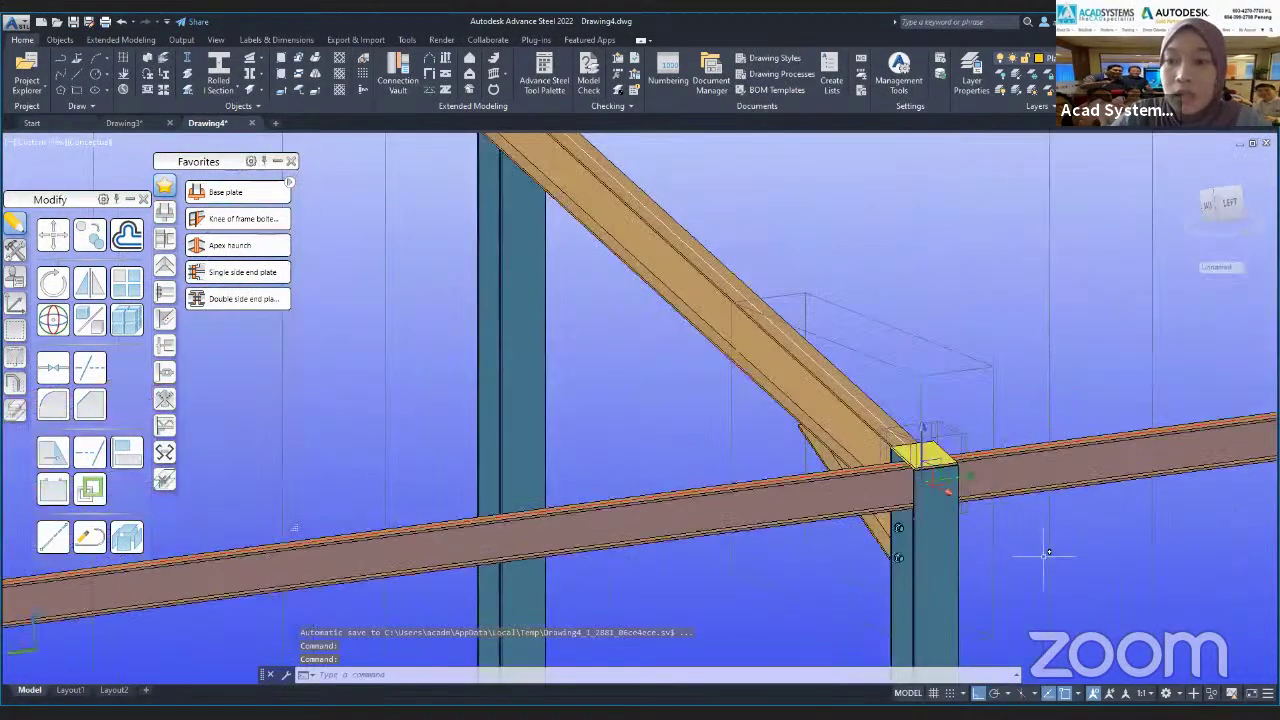
left_click(1058, 562)
middle_click_drag(853, 577, 610, 535, "shift")
key("Escape")
key("Escape")
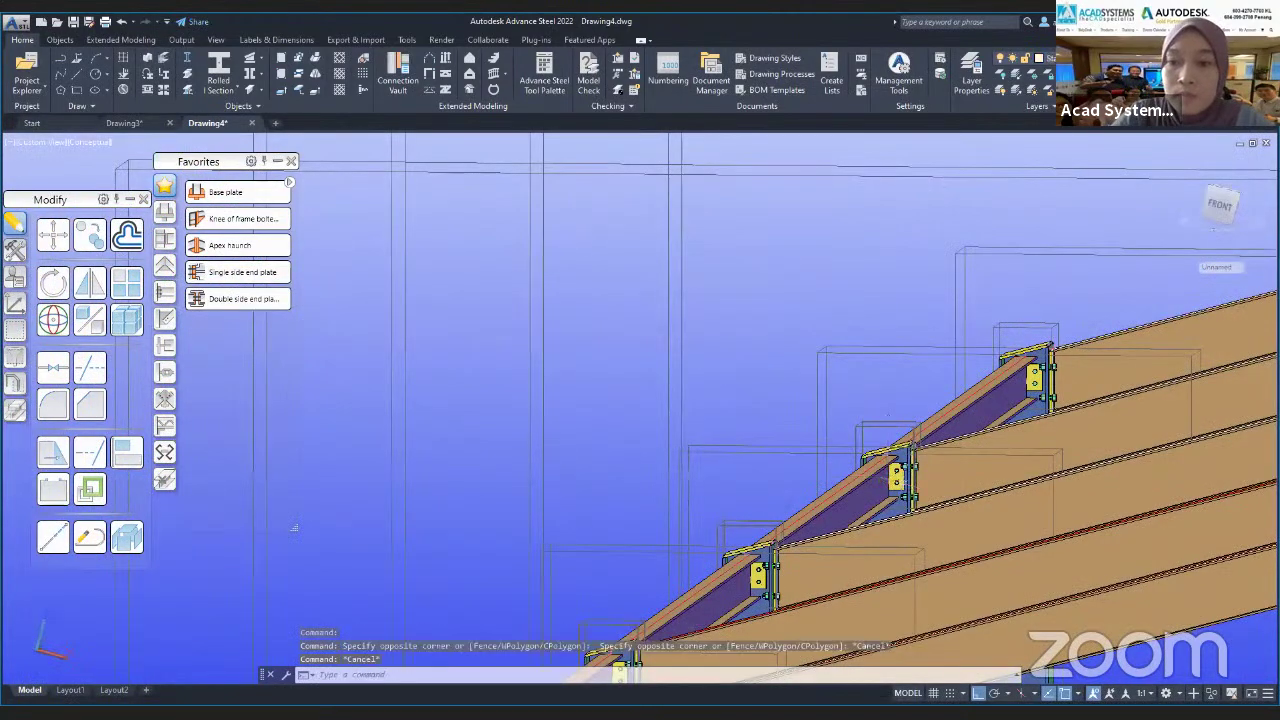
scroll(888, 478, "down", 3)
key("Escape")
key("Escape")
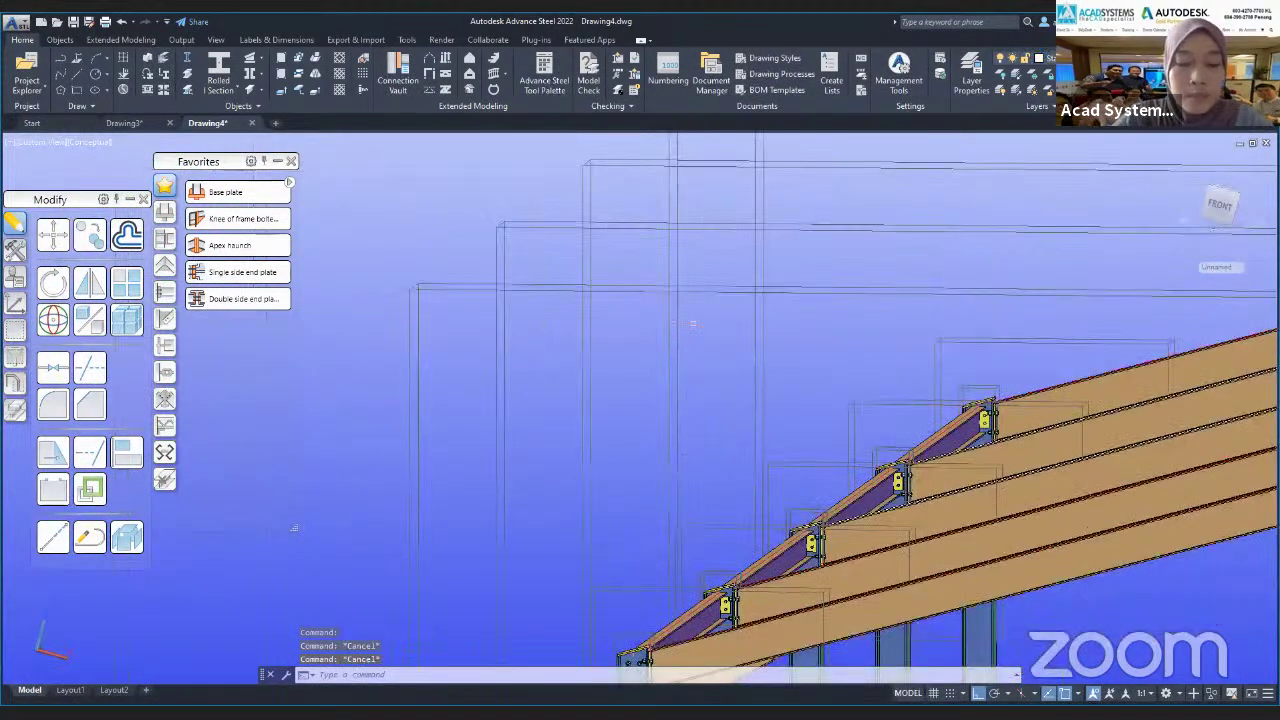
middle_click_drag(523, 364, 710, 424, "shift")
scroll(583, 388, "down", 5)
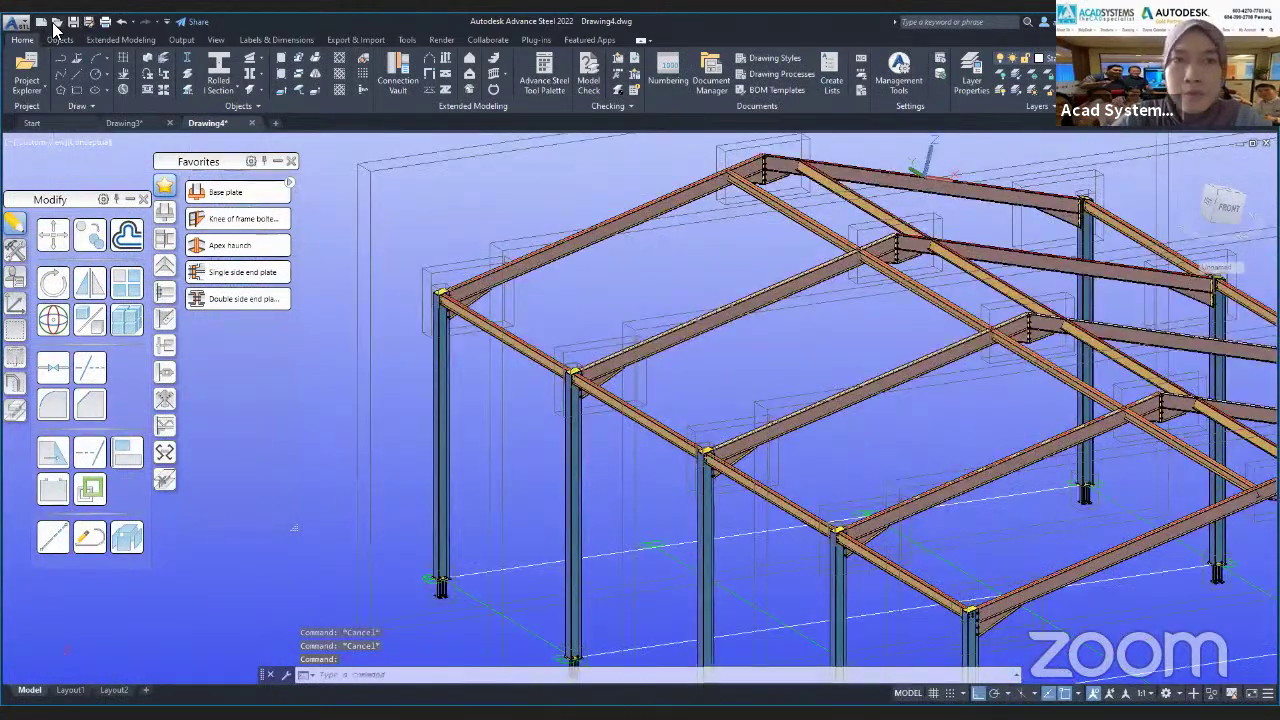
- Undo the end plate joint propagation, keeping only the original single side end plate at the corner column
left_click(120, 22)
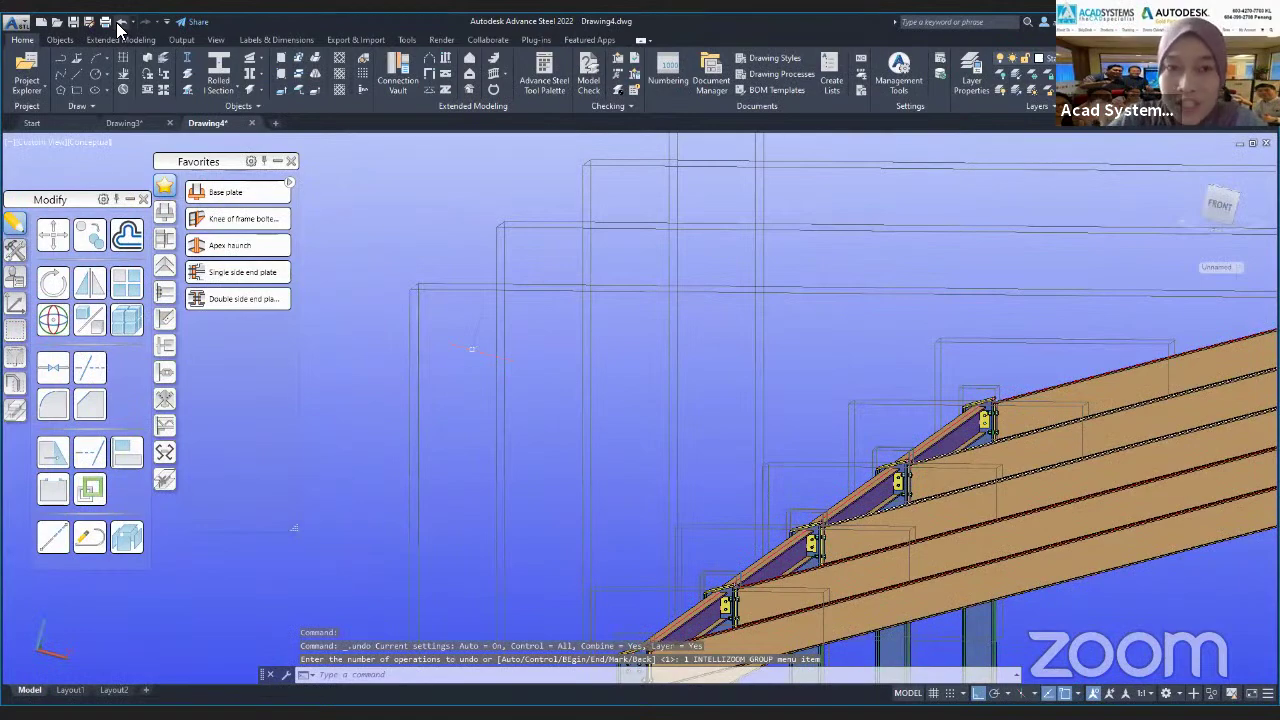
left_click(120, 22)
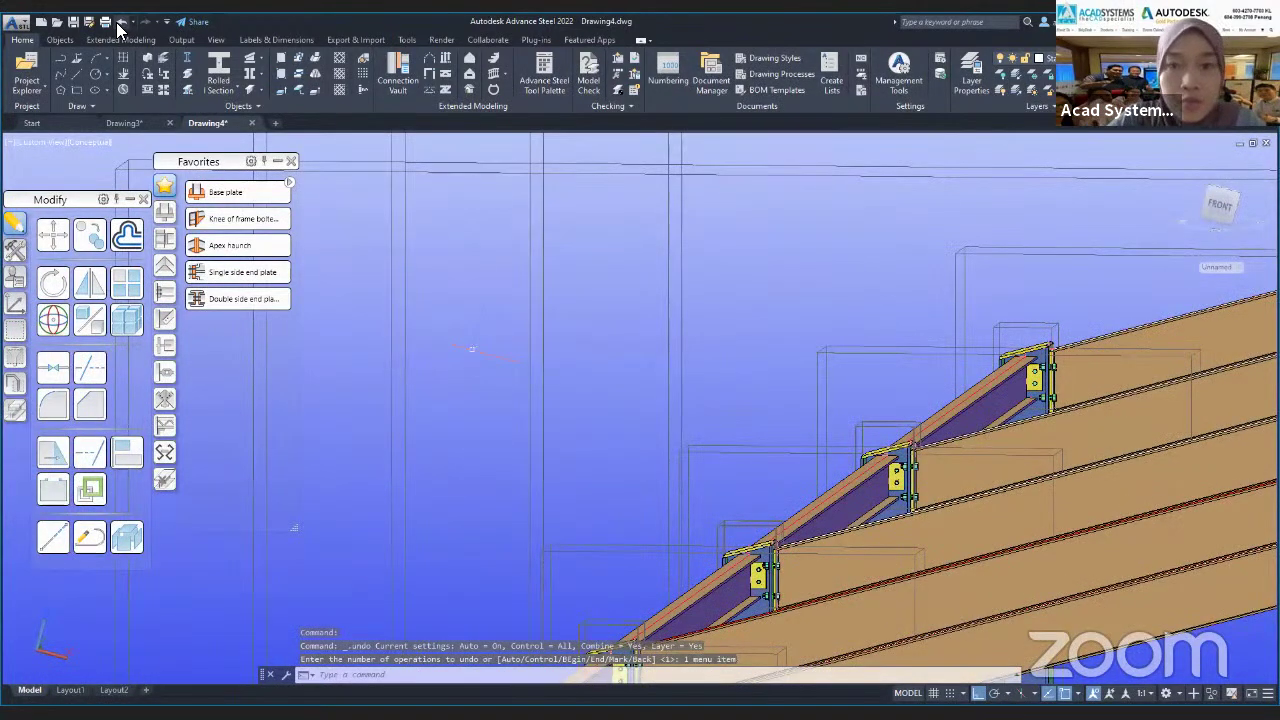
left_click(120, 22)
left_click(120, 22)
left_click(120, 22)
left_click(119, 23)
scroll(595, 217, "up", 6)
middle_click_drag(775, 457, 411, 144)
middle_click_drag(770, 378, 545, 402, "shift")
left_click(119, 24)
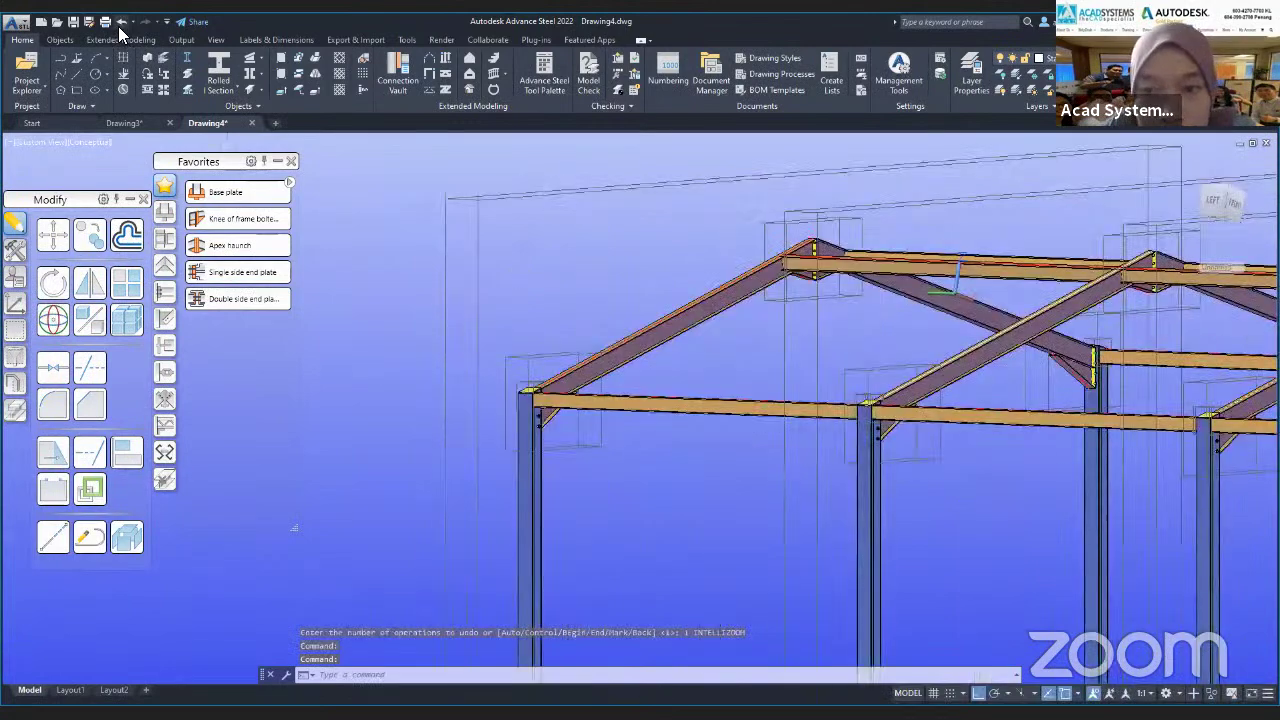
left_click(119, 24)
left_click(119, 24)
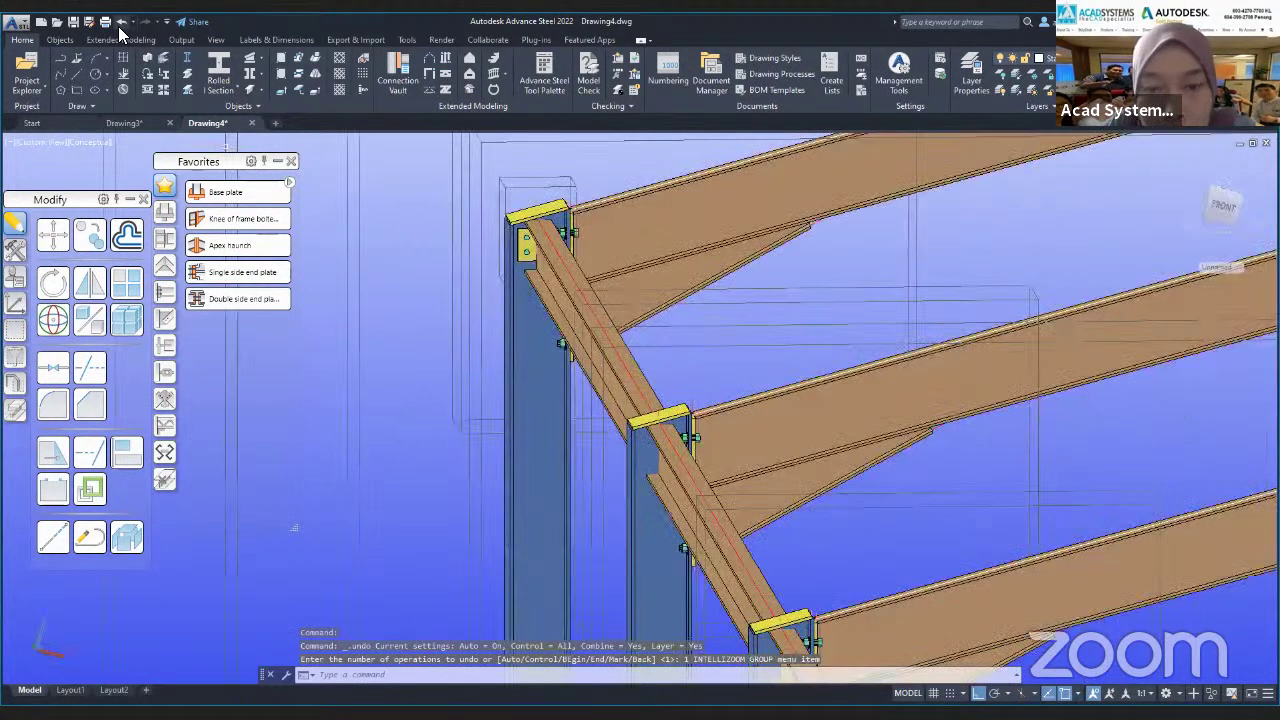
key("Escape")
key("Escape")
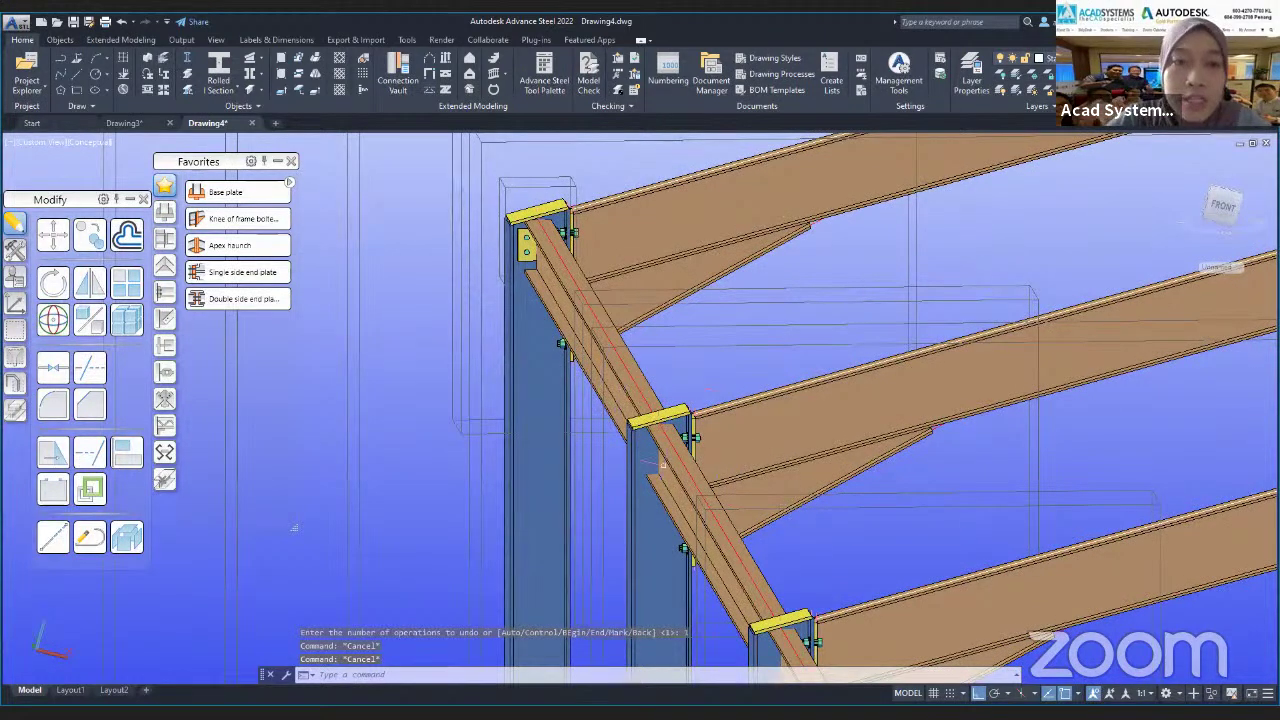
- Create a double side end plate connection at the second column, with the column as main beam and the adjoining eaves beams as secondary
left_click(224, 304)
middle_click_drag(520, 457, 720, 474, "shift")
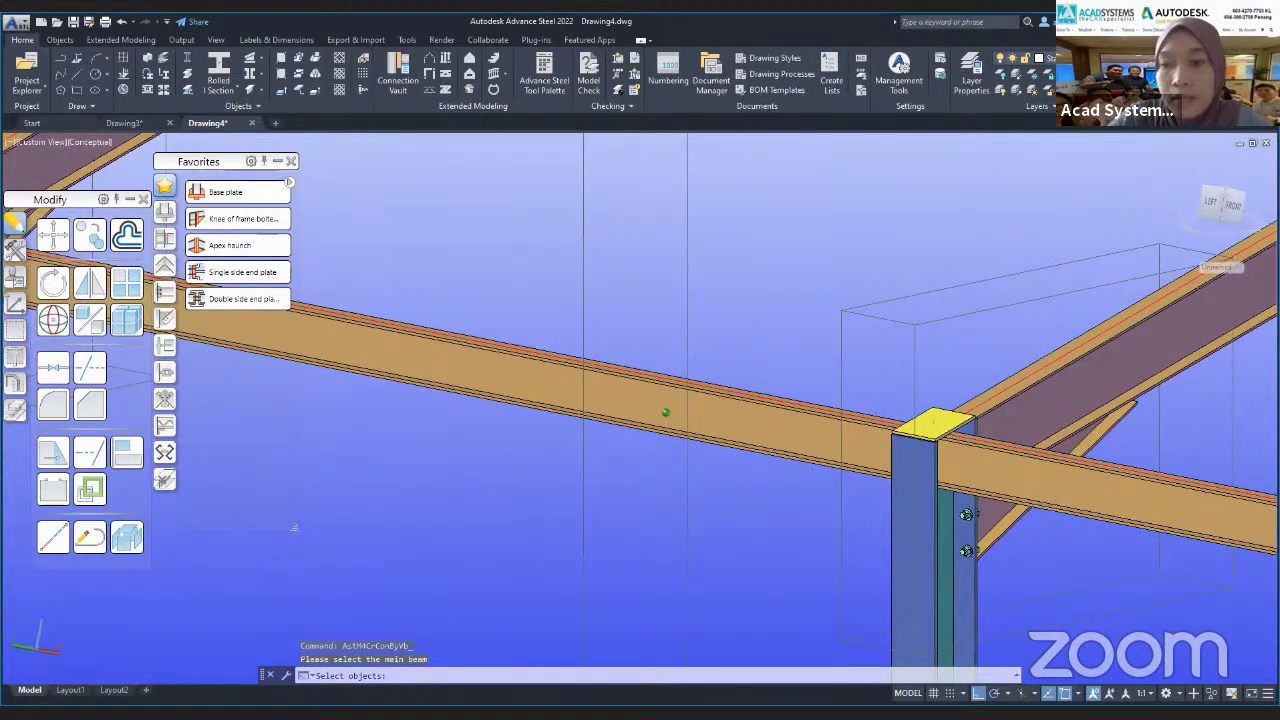
middle_click_drag(720, 474, 727, 472, "shift")
left_click(936, 518)
right_click(936, 520)
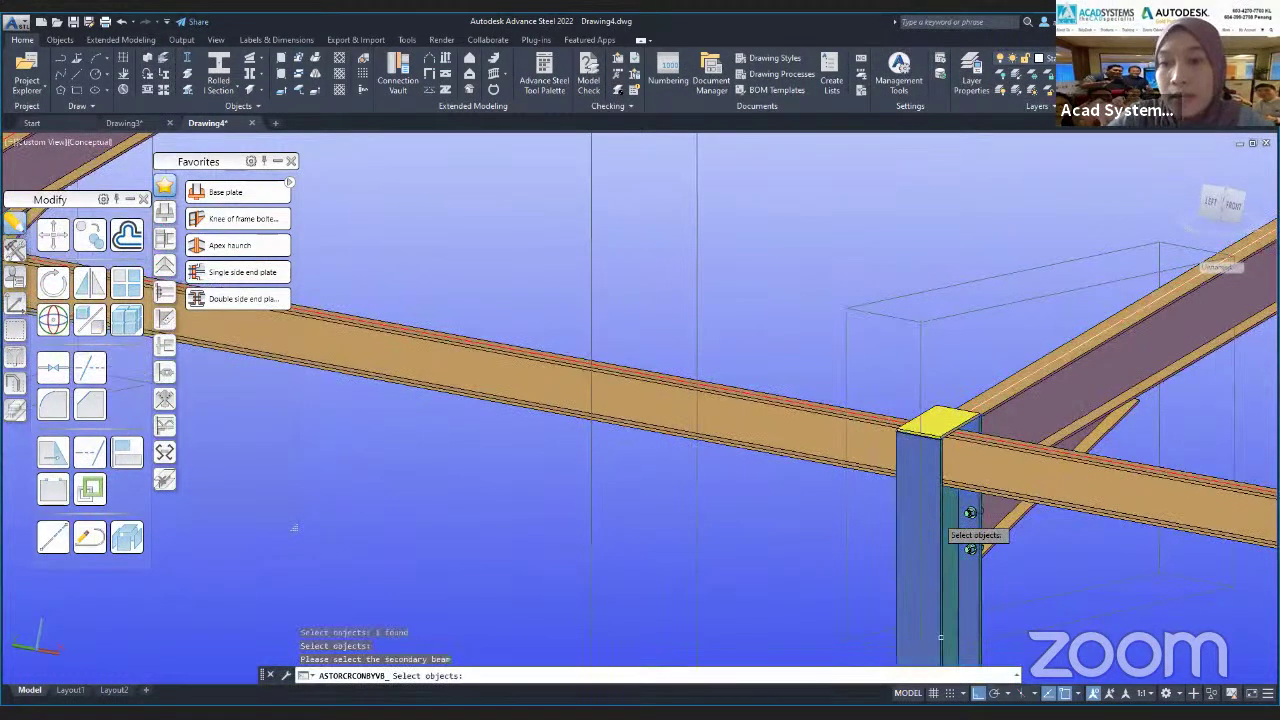
left_click(996, 470)
right_click(996, 470)
scroll(992, 471, "down", 2)
left_click_drag(910, 528, 889, 534, "shift")
middle_click_drag(889, 534, 882, 507, "shift")
scroll(816, 440, "down", 4)
scroll(816, 440, "up", 6)
scroll(844, 473, "up", 2)
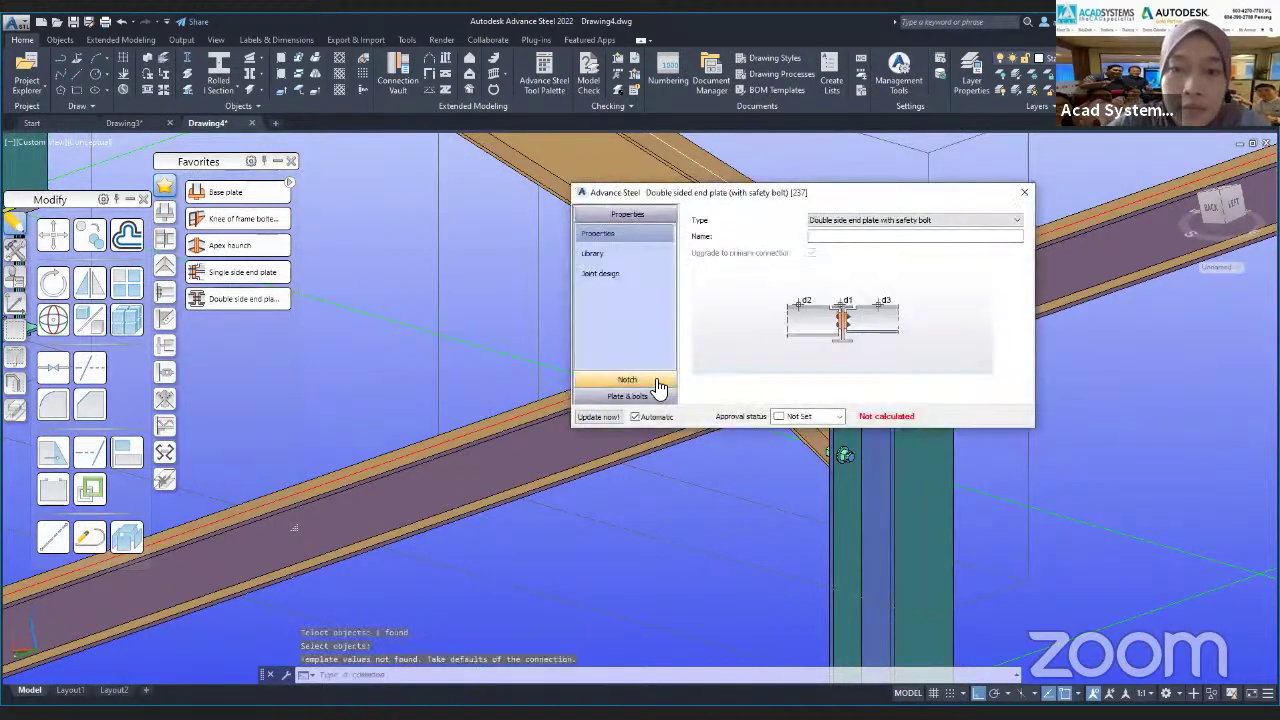
- Set the double side end plate's group 1 vertical bolt intermediate distance to 50, choose the bolt diameter, and close the connection properties
left_click(644, 396)
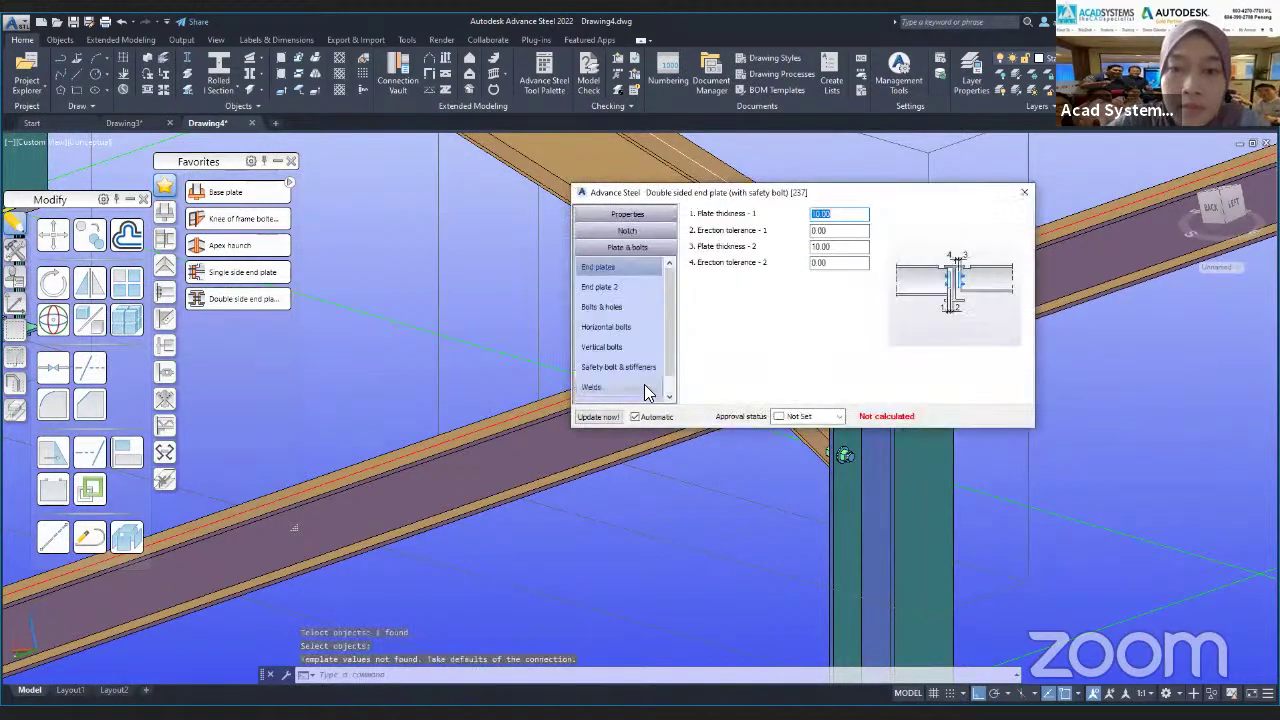
left_click(603, 347)
type("50")
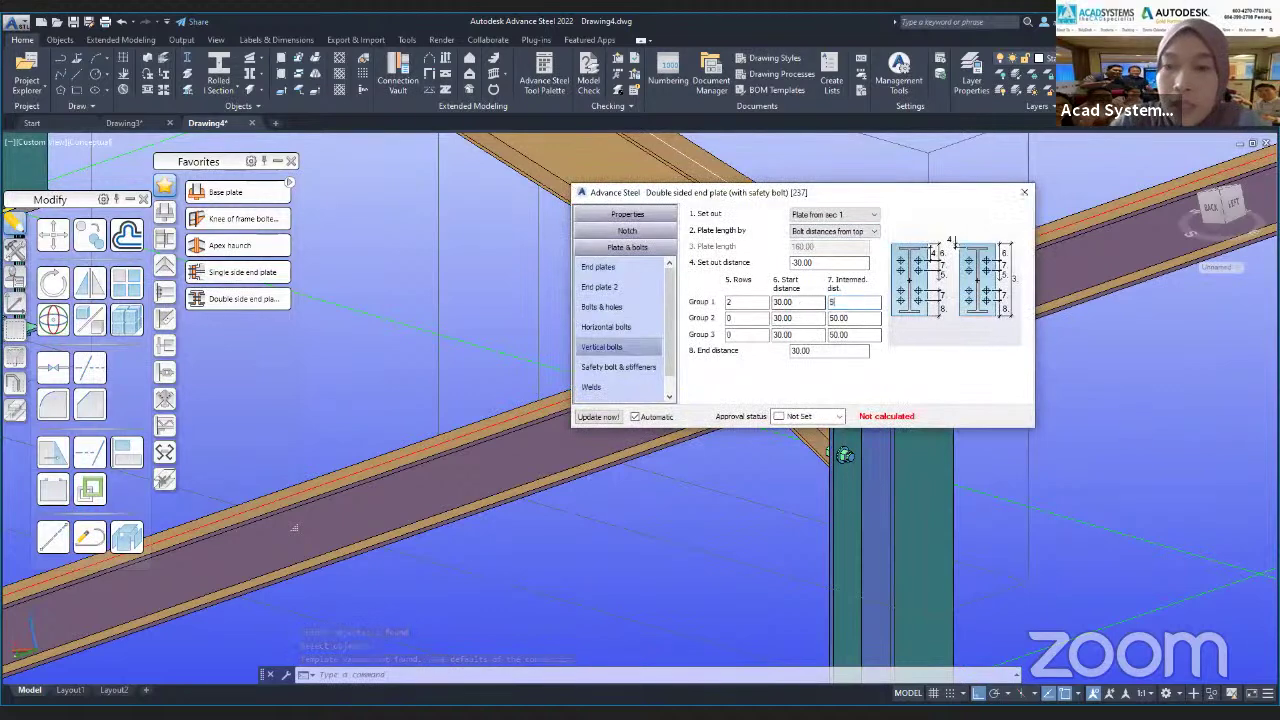
left_click(634, 312)
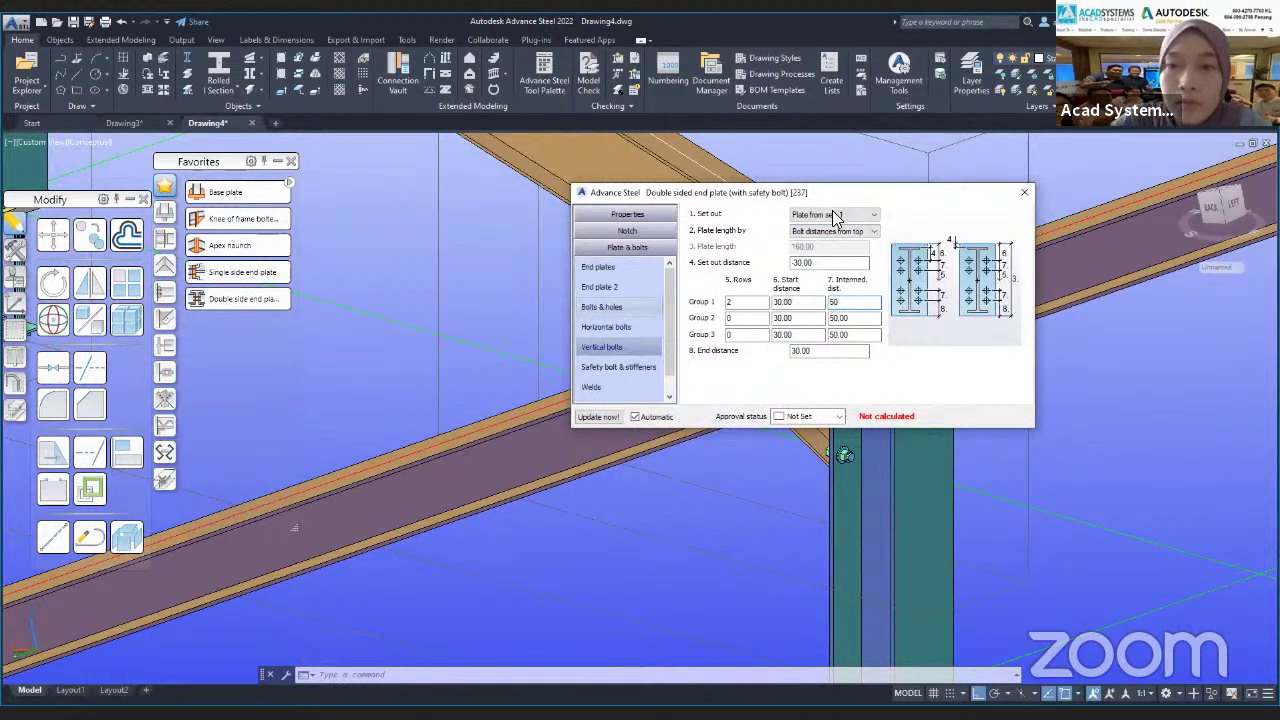
left_click(836, 214)
left_click(1025, 192)
left_click(1025, 192)
- Inspect the end plate joints at the corner column and the second column along the eaves beams
mouse_move(638, 464)
middle_mouse_down("shift")
mouse_move(714, 471)
mouse_move(601, 458)
mouse_move(612, 481)
mouse_move(880, 474)
mouse_move(866, 342)
mouse_move(884, 324)
mouse_move(745, 422)
mouse_move(711, 429)
mouse_move(670, 371)
mouse_move(683, 386)
mouse_move(638, 365)
mouse_move(665, 374)
middle_mouse_up("shift")
scroll(682, 385, "down", 5)
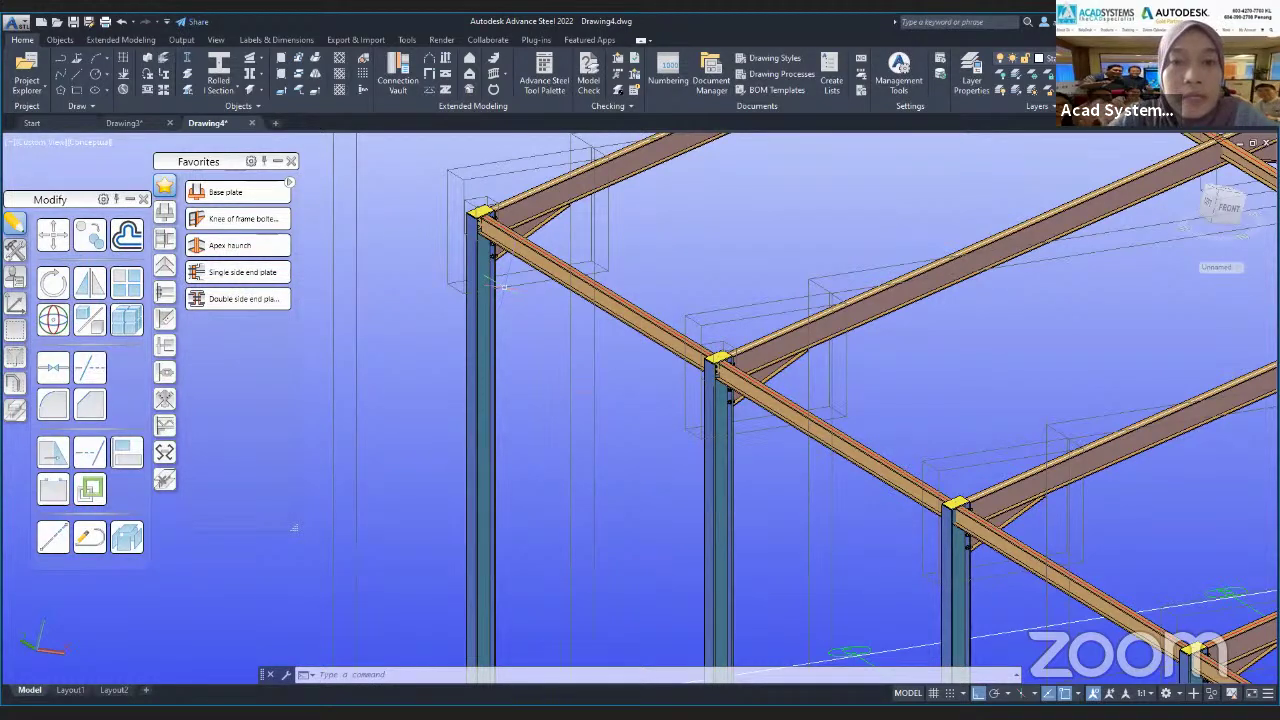
scroll(503, 286, "up", 5)
scroll(490, 286, "down", 4)
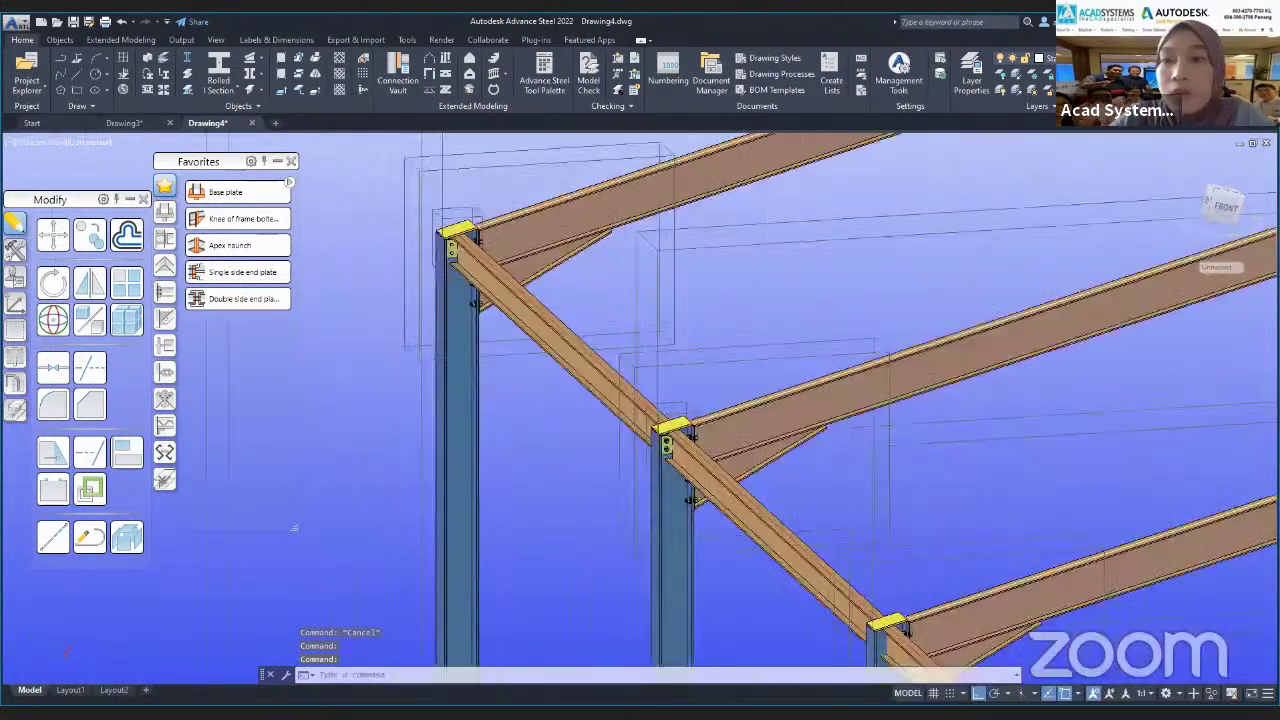
scroll(470, 295, "down", 3)
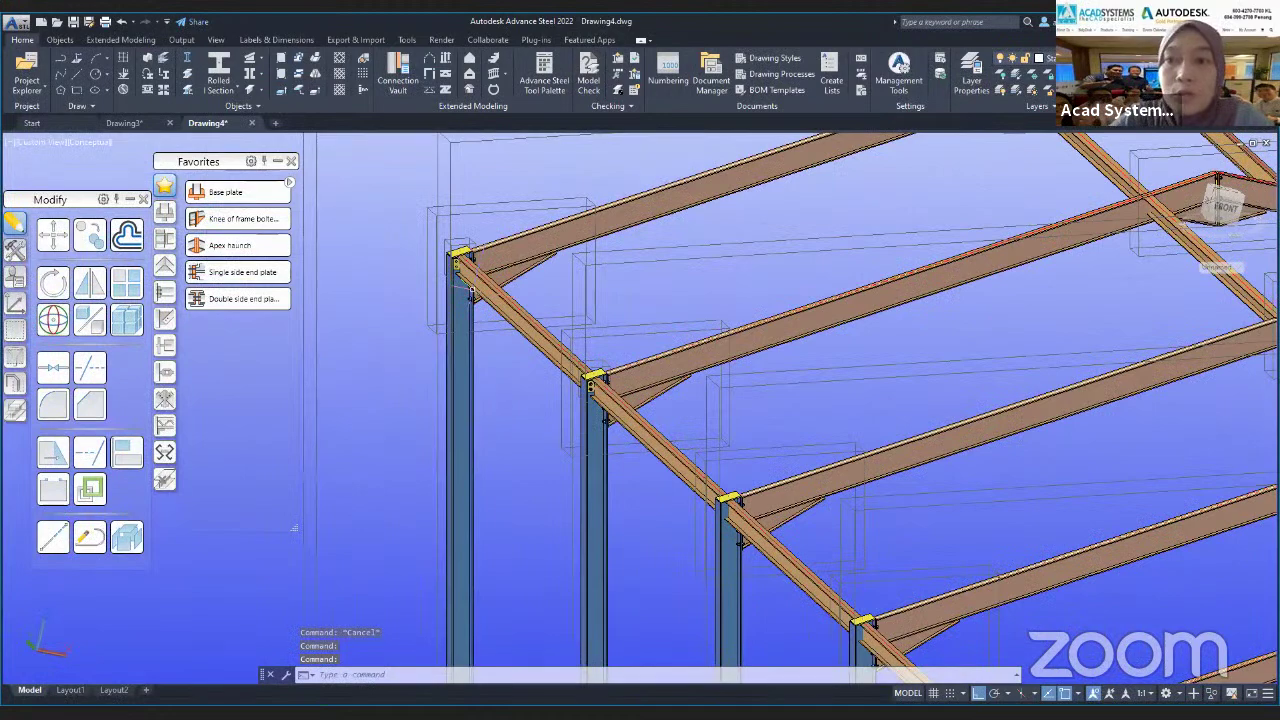
middle_click_drag(472, 290, 340, 356)
scroll(325, 335, "up", 5)
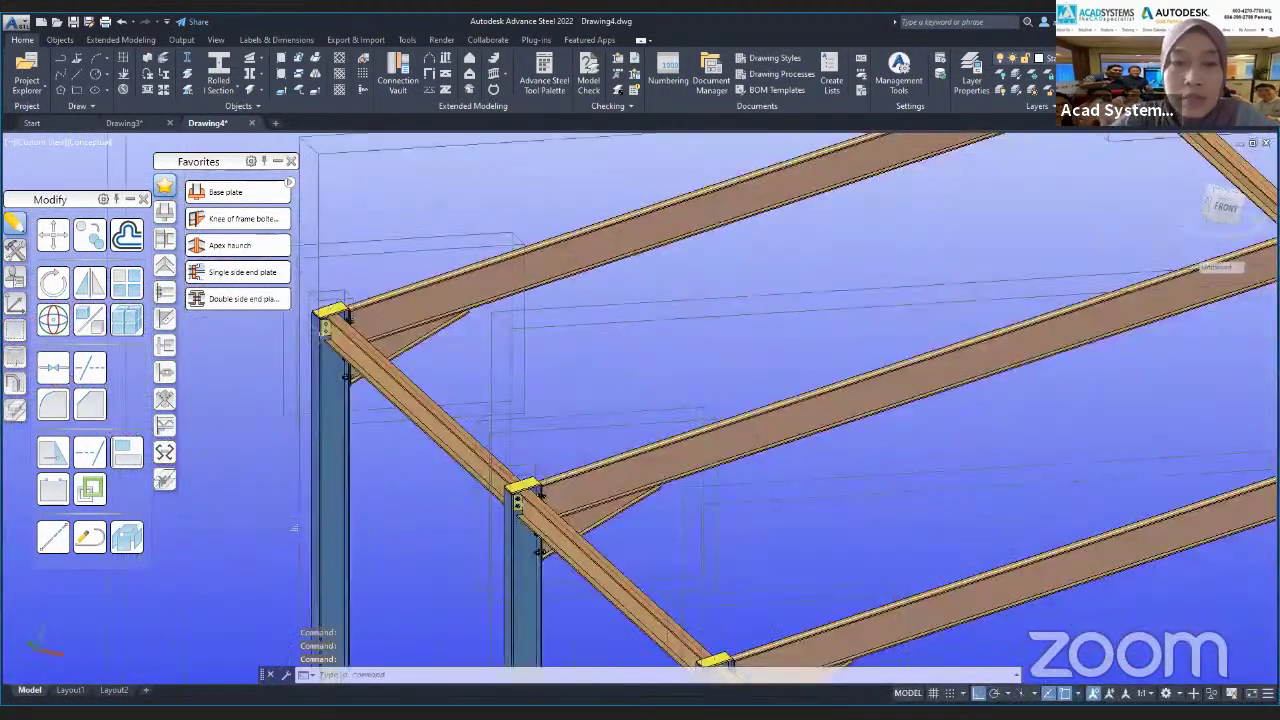
- Copy the corner column's single side end plate as a multiple template joint to the opposite corner column and its eaves beam
left_click(15, 249)
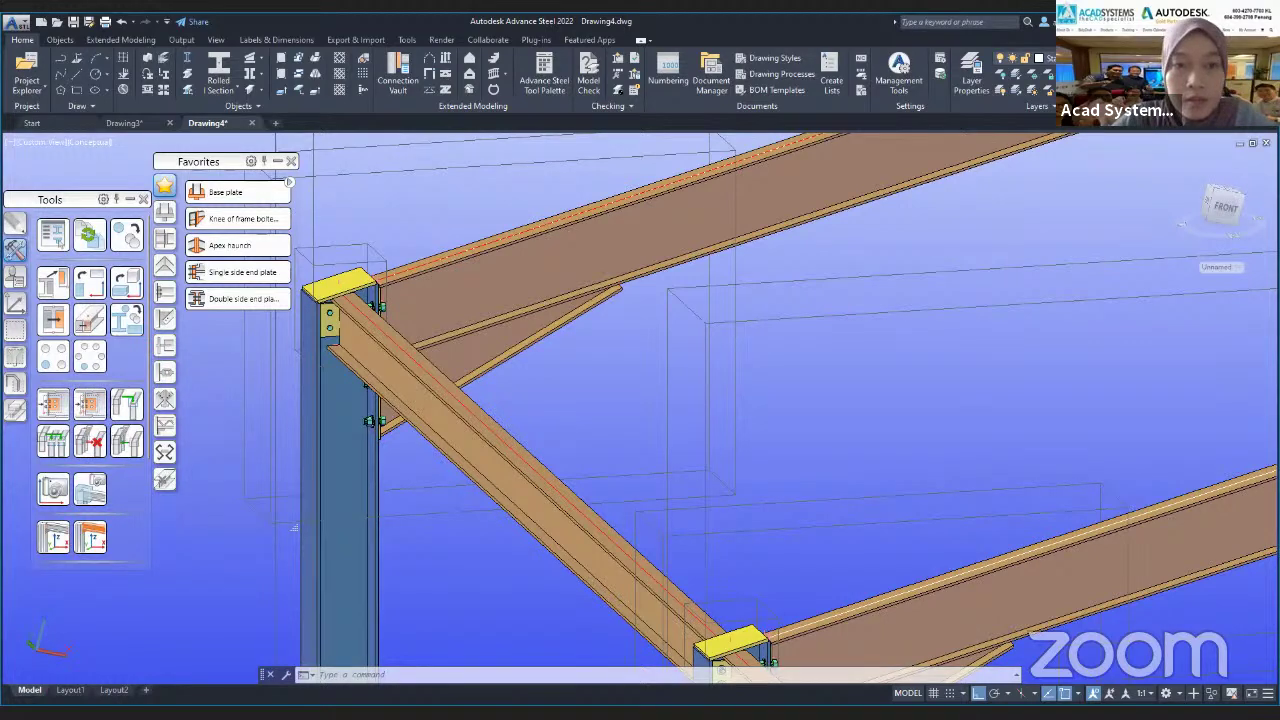
left_click(330, 318)
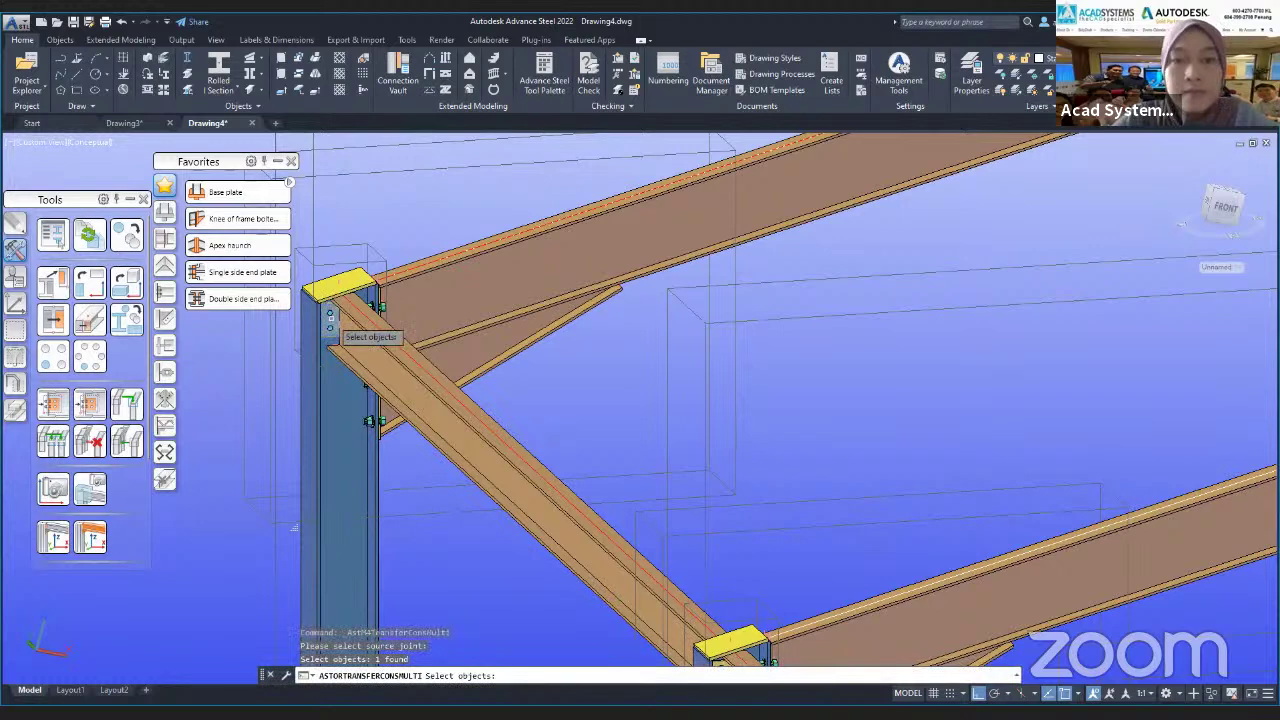
key("Return")
scroll(530, 370, "down", 5)
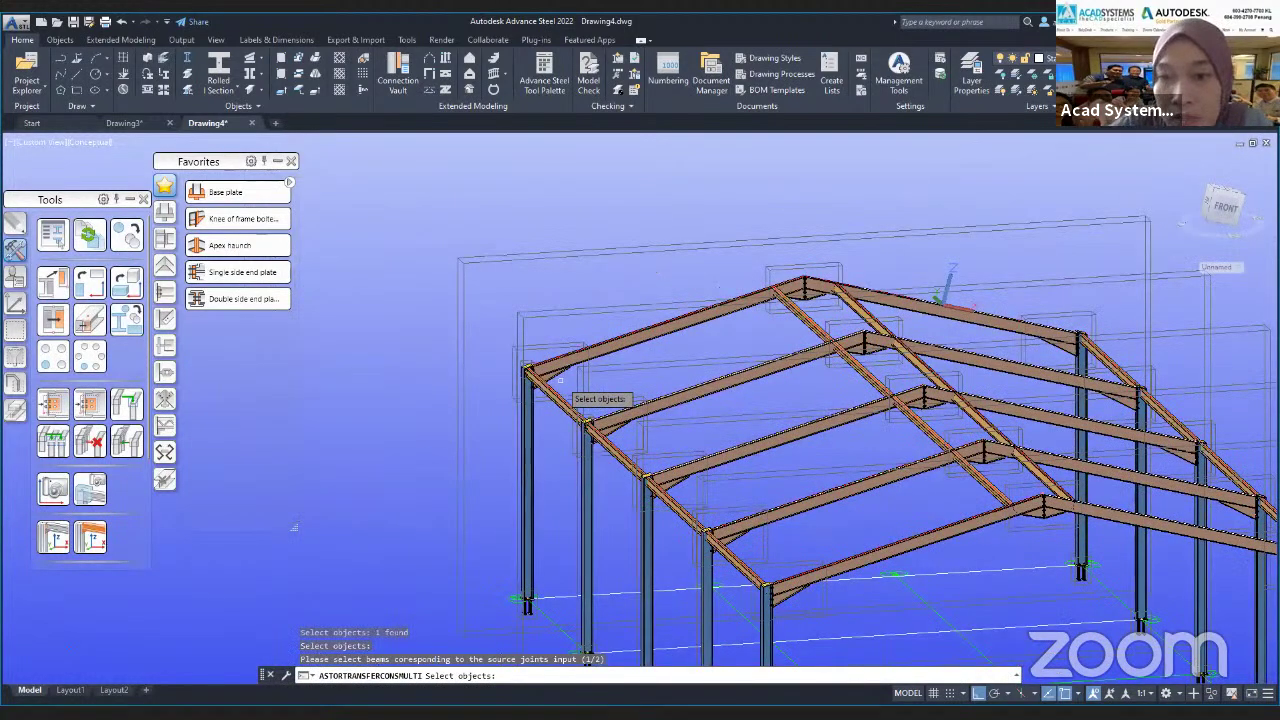
middle_click_drag(1085, 359, 908, 352)
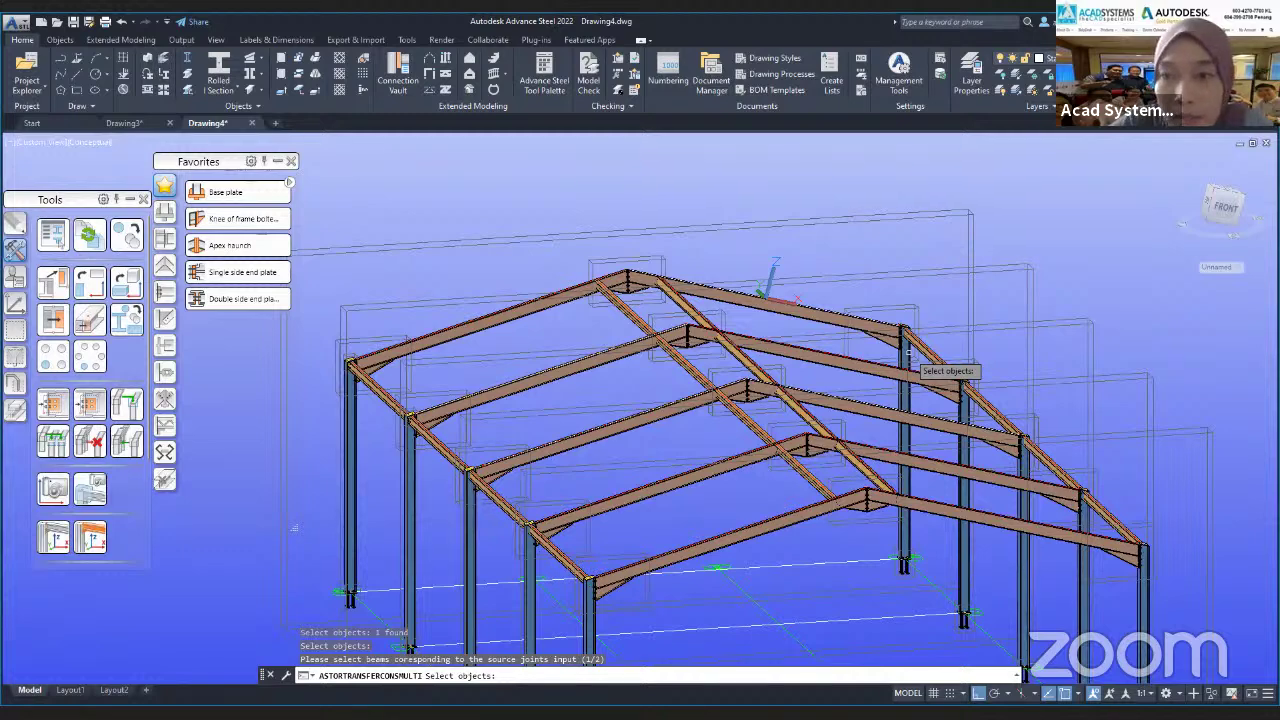
left_click(909, 352)
key("Return")
left_click(932, 352)
middle_click_drag(932, 352, 898, 246)
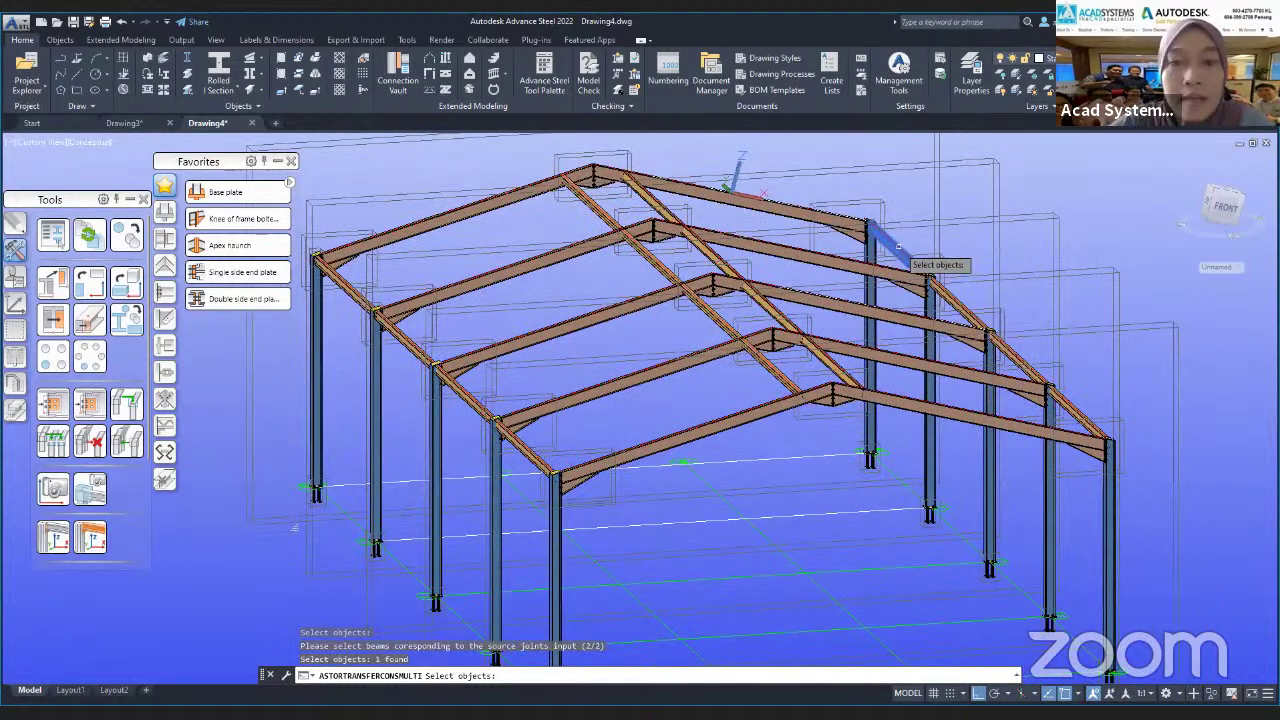
key("Return")
- Examine the copied end plate at the opposite corner column and the eaves beam intersections still without joints
middle_click_drag(755, 502, 840, 488, "shift")
middle_click_drag(700, 351, 582, 398, "shift")
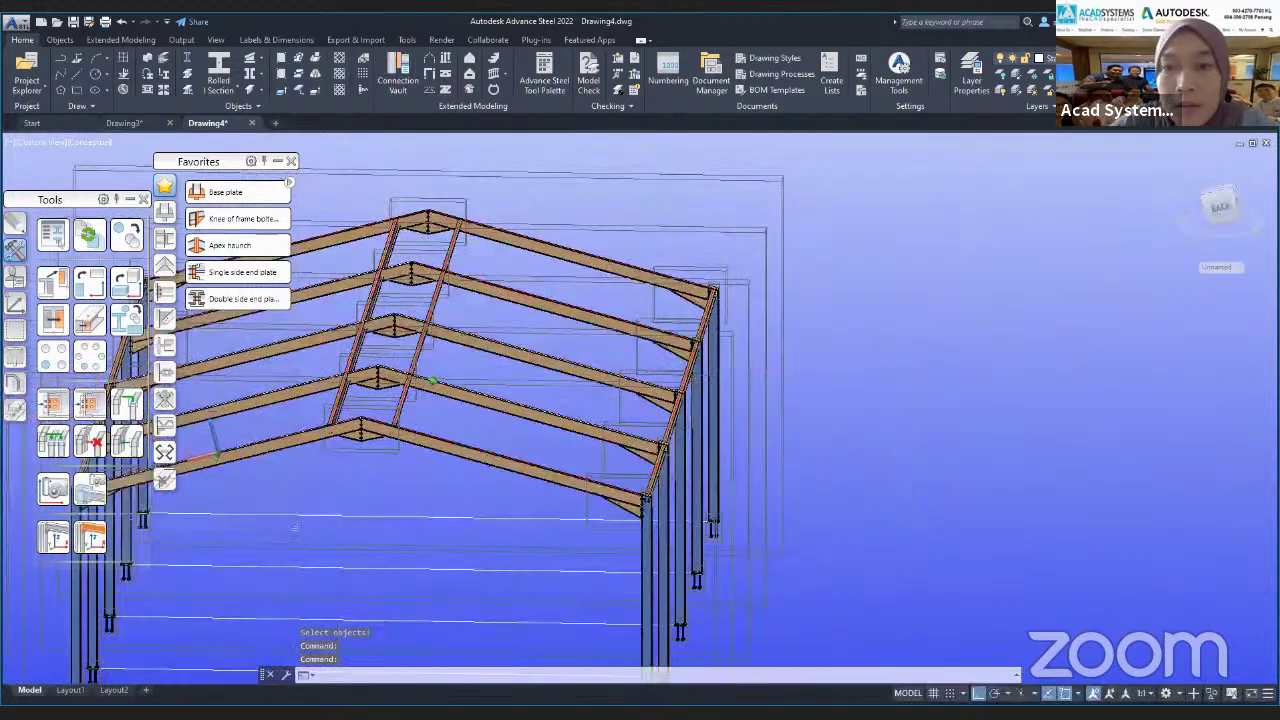
scroll(714, 294, "up", 6)
scroll(737, 282, "up", 5)
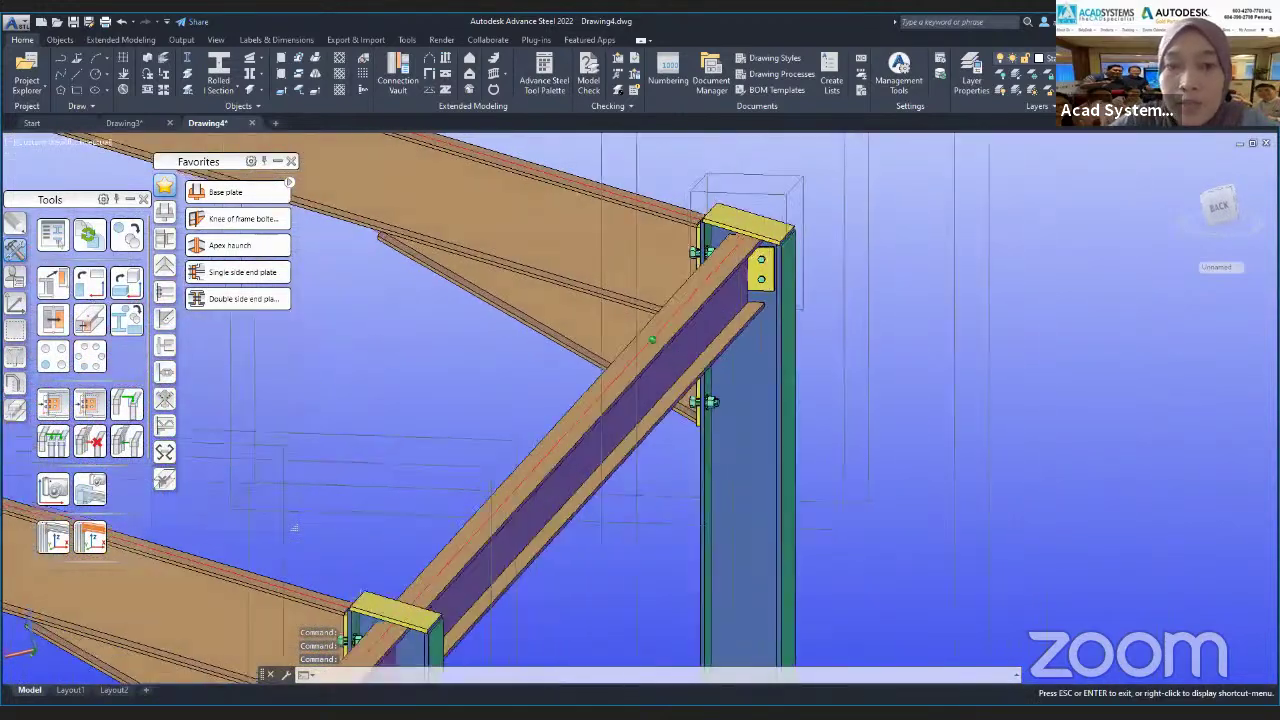
scroll(733, 278, "down", 6)
middle_click_drag(755, 480, 484, 456, "shift")
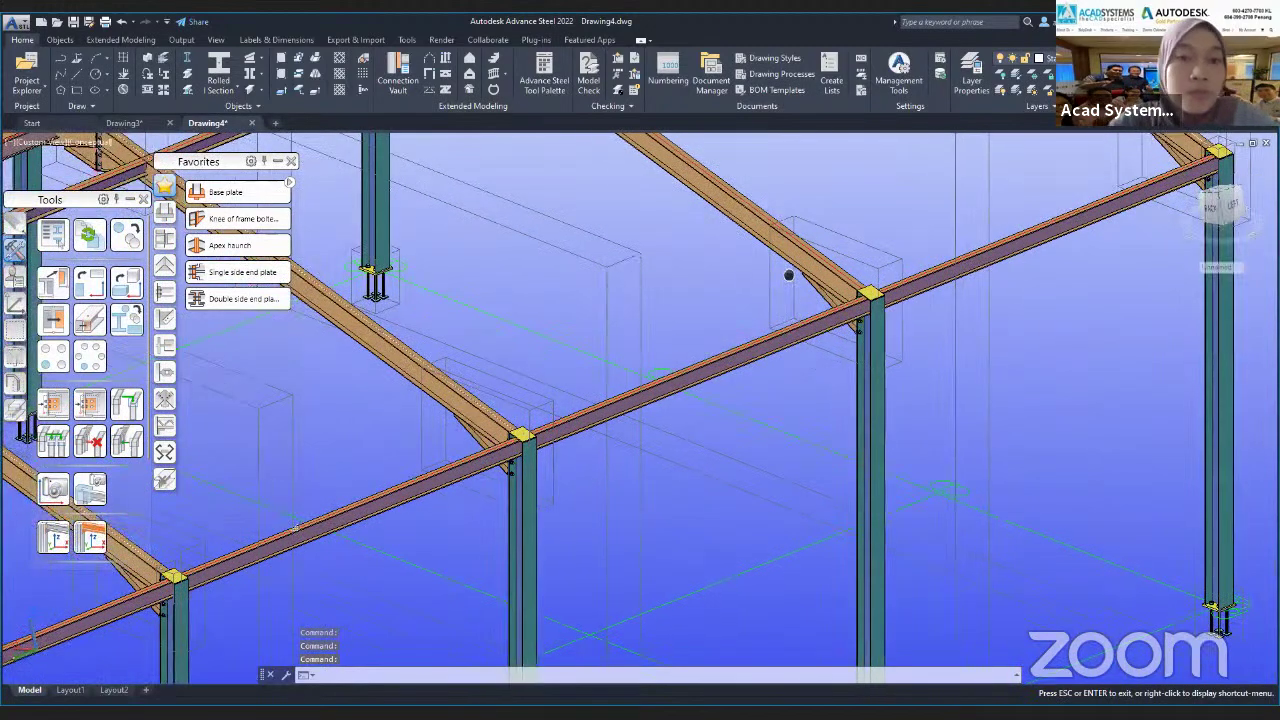
middle_click_drag(789, 275, 857, 261)
middle_click_drag(191, 603, 274, 541)
middle_click_drag(597, 391, 458, 480, "shift")
middle_click_drag(417, 286, 700, 334)
middle_click_drag(700, 334, 450, 300, "shift")
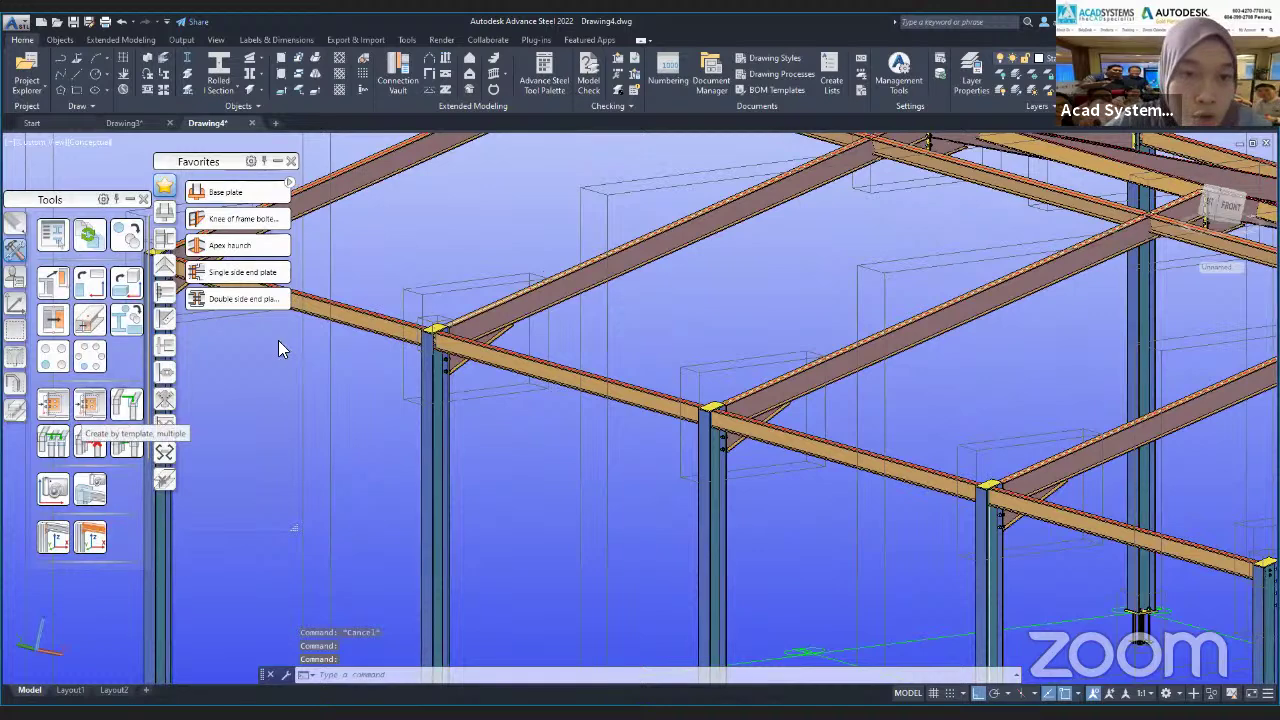
- Copy the second column's double side end plate as a multiple template joint to other intermediate columns and their adjoining eaves beams
scroll(285, 344, "up", 5)
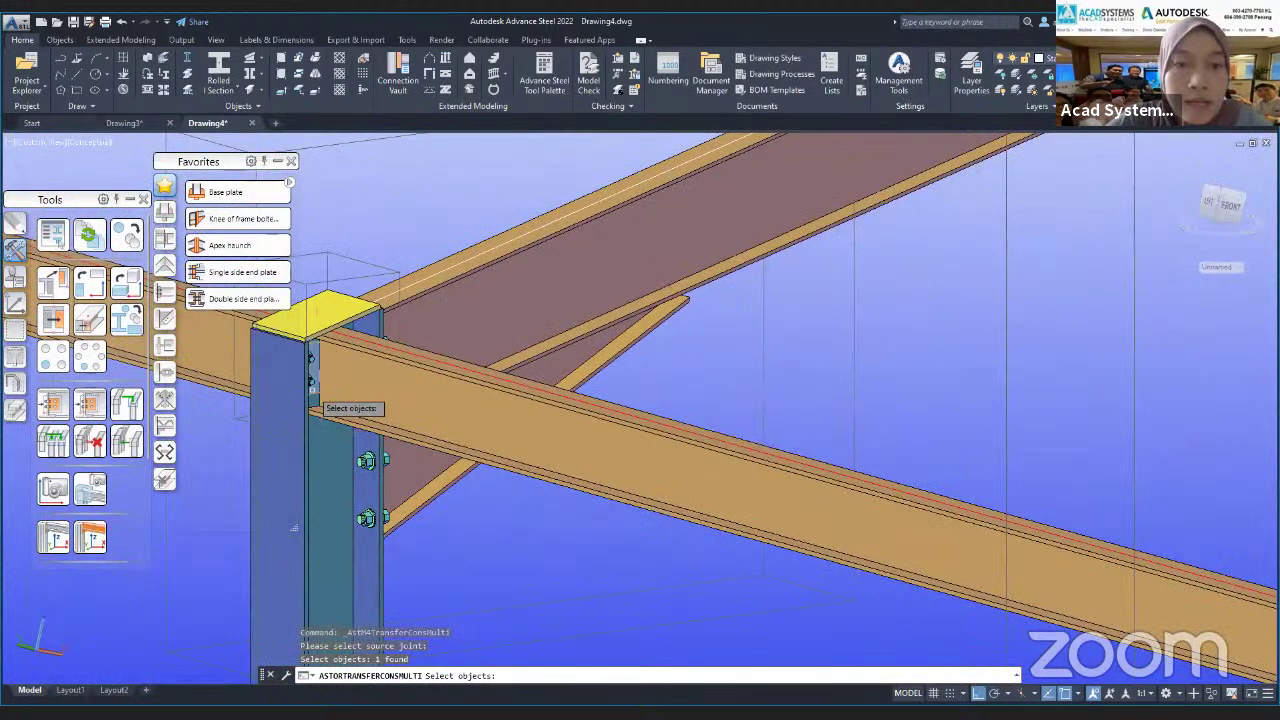
key("Return")
scroll(316, 402, "down", 6)
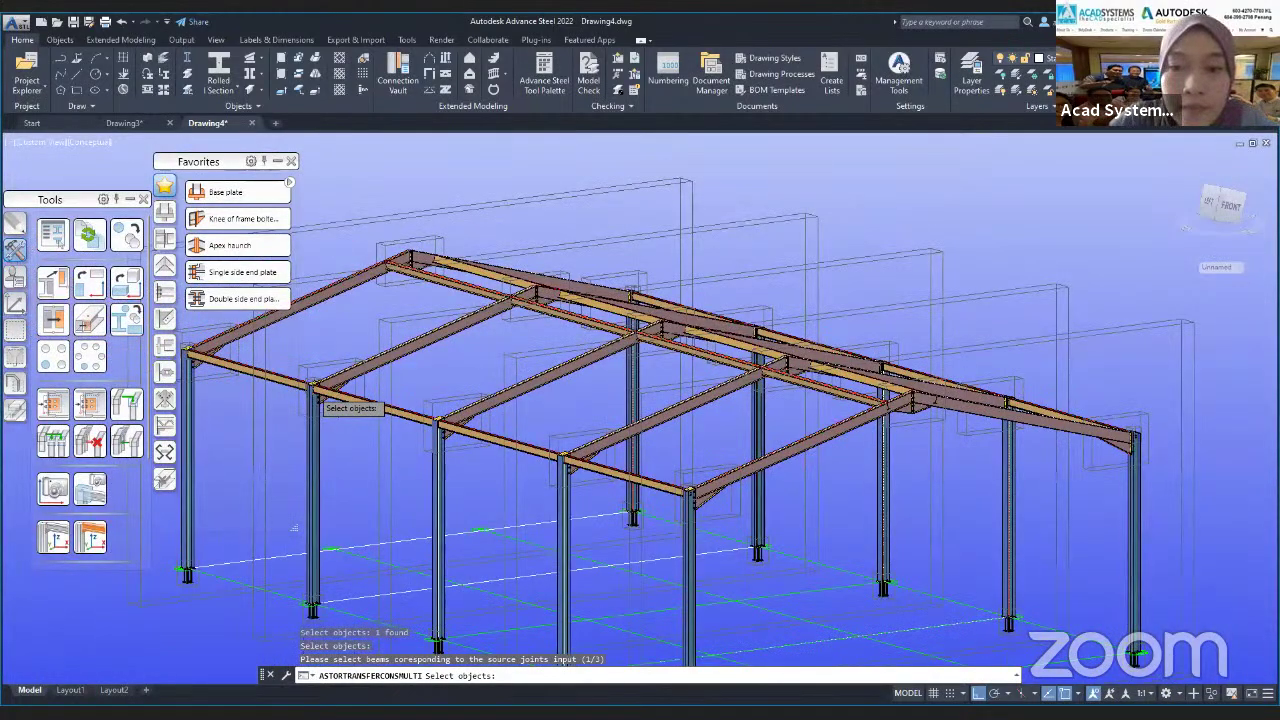
scroll(818, 324, "up", 3)
left_click(711, 497)
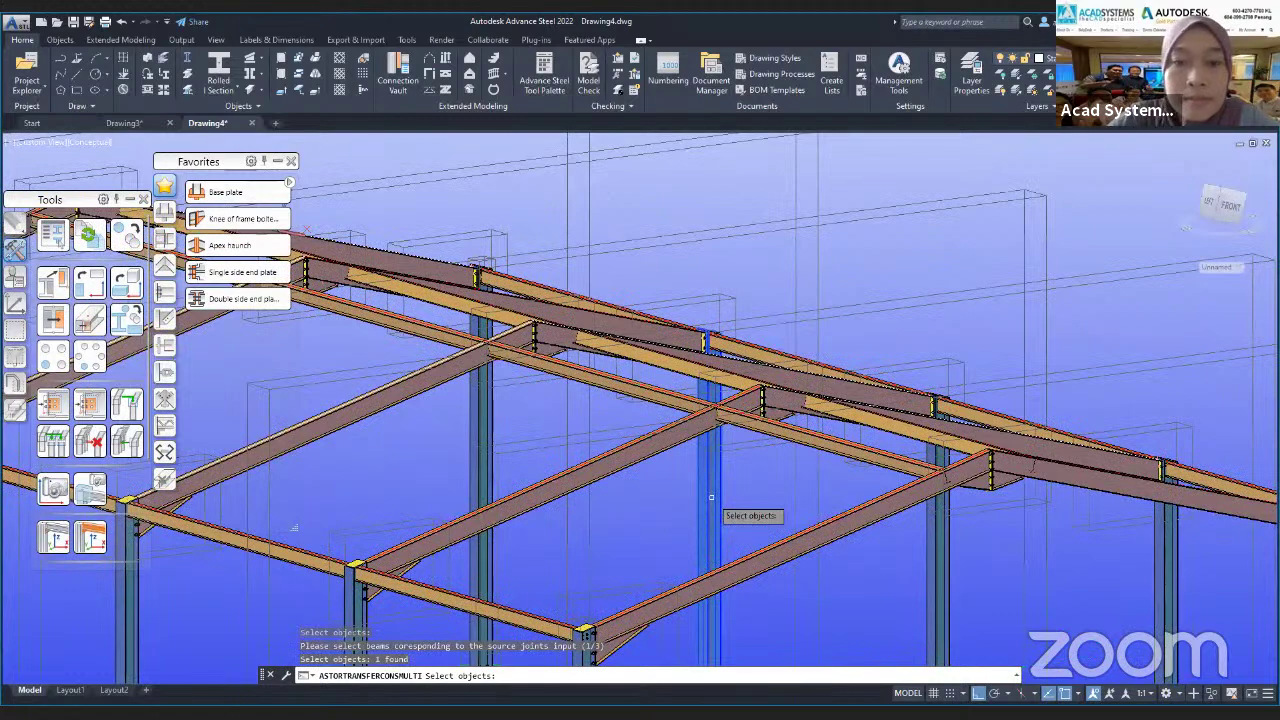
middle_click_drag(272, 452, 240, 460, "shift")
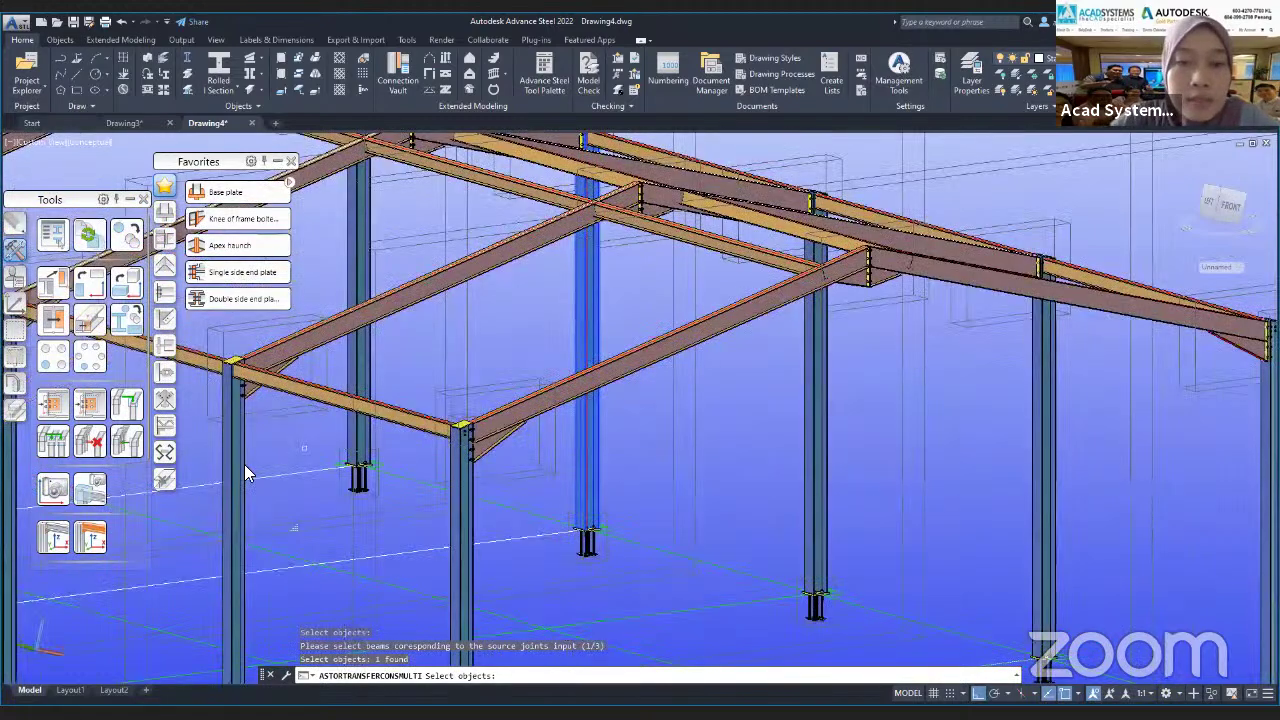
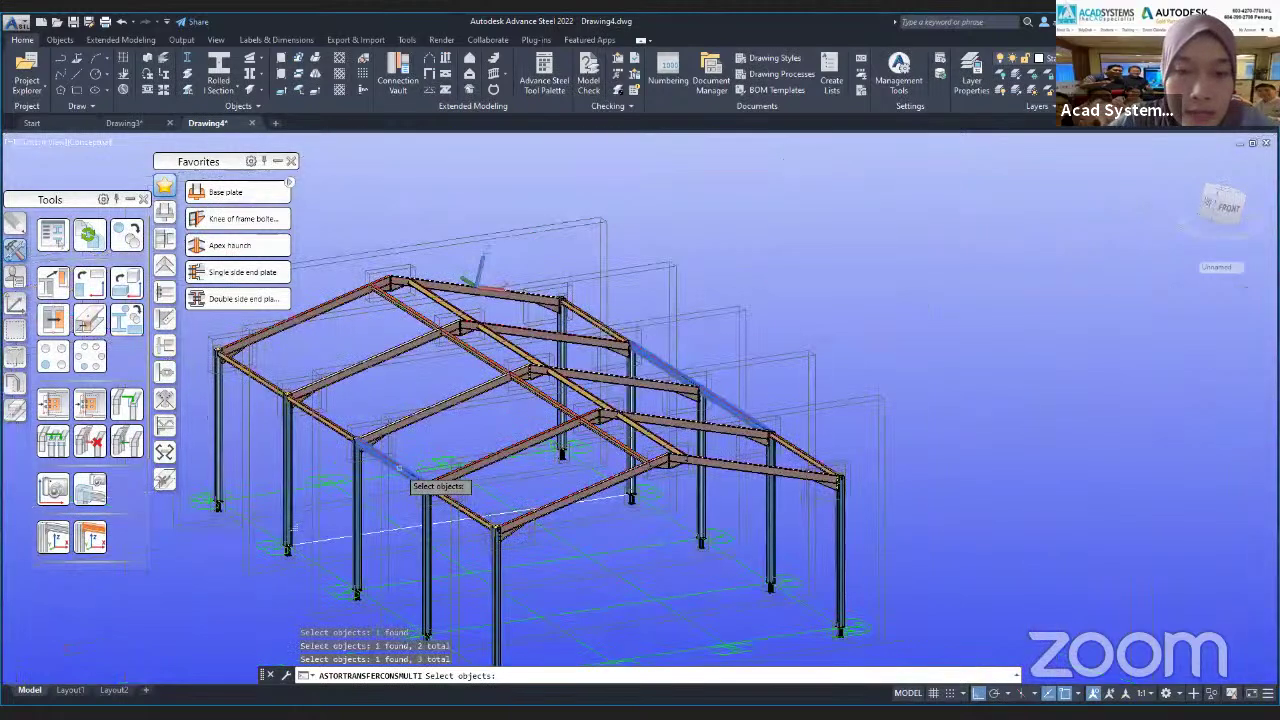
key("Return")
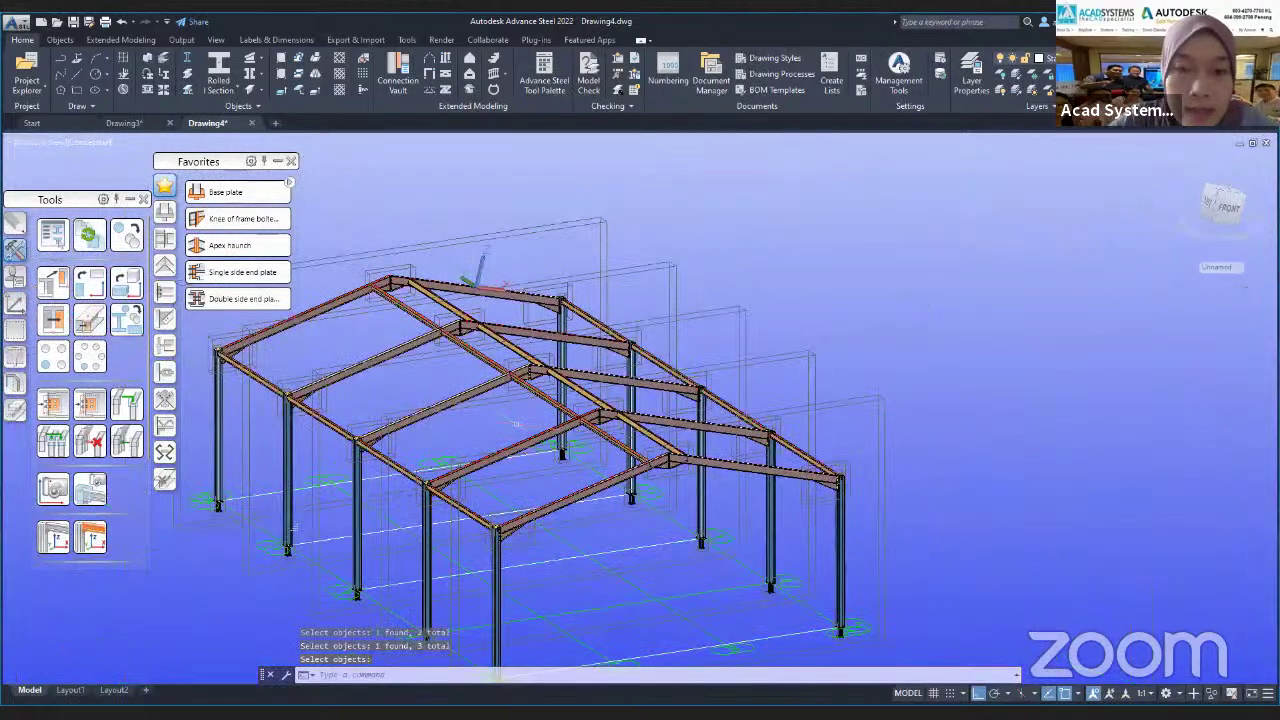
- Copy the double side end plate as a multiple template joint to the next intermediate column and its two adjoining eaves beams
scroll(448, 470, "up", 2)
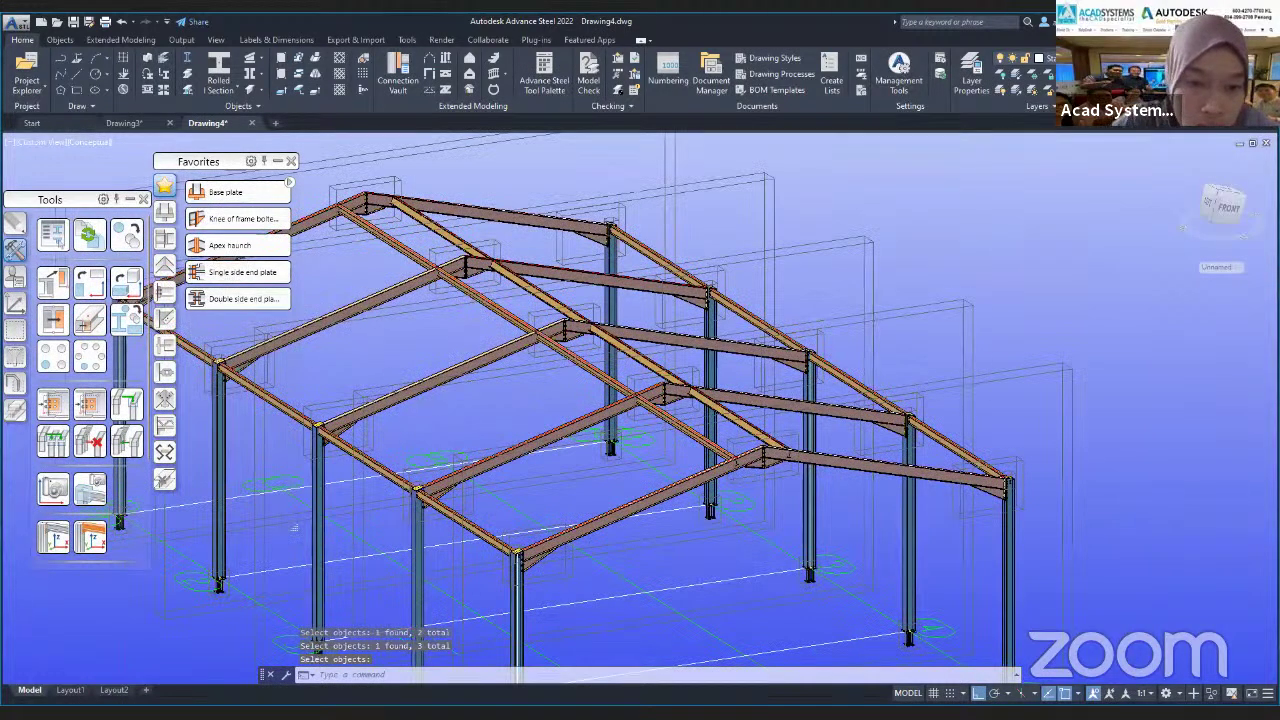
scroll(448, 472, "up", 3)
scroll(402, 540, "up", 2)
middle_click_drag(402, 540, 343, 463)
scroll(367, 457, "up", 3)
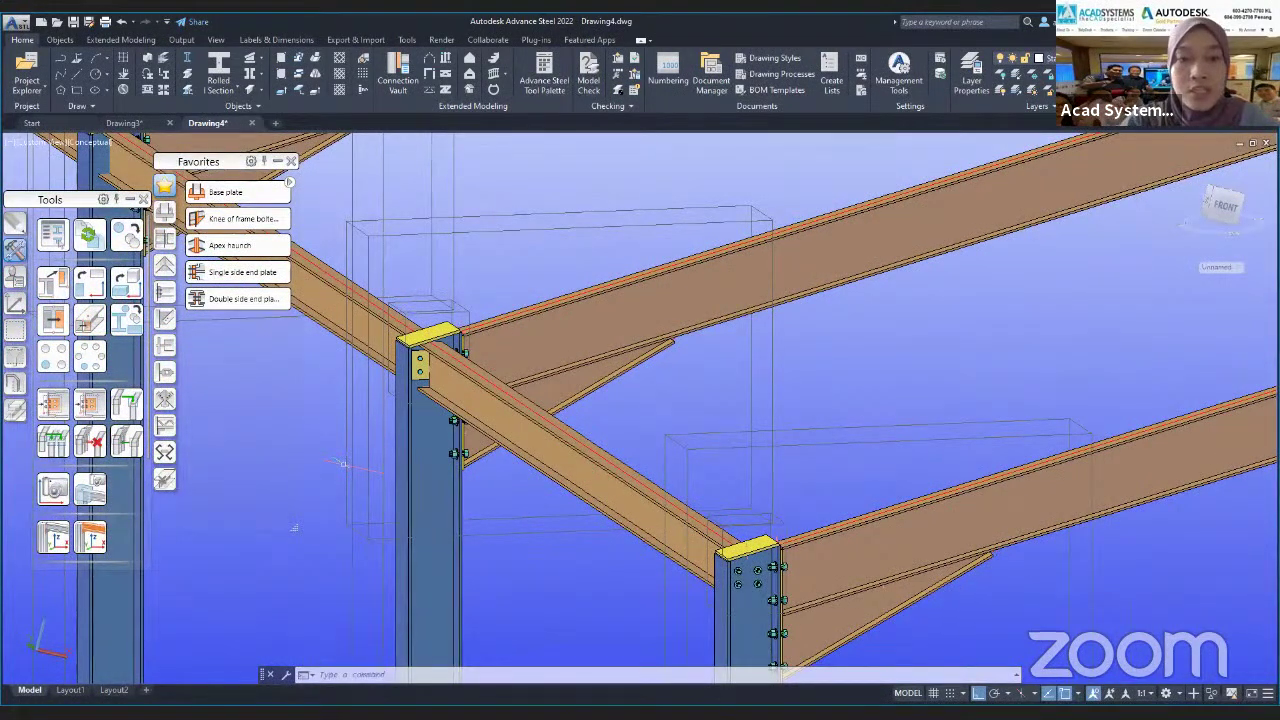
scroll(398, 513, "down", 4)
middle_click_drag(398, 513, 582, 539)
scroll(520, 465, "up", 2)
middle_click_drag(474, 384, 539, 423)
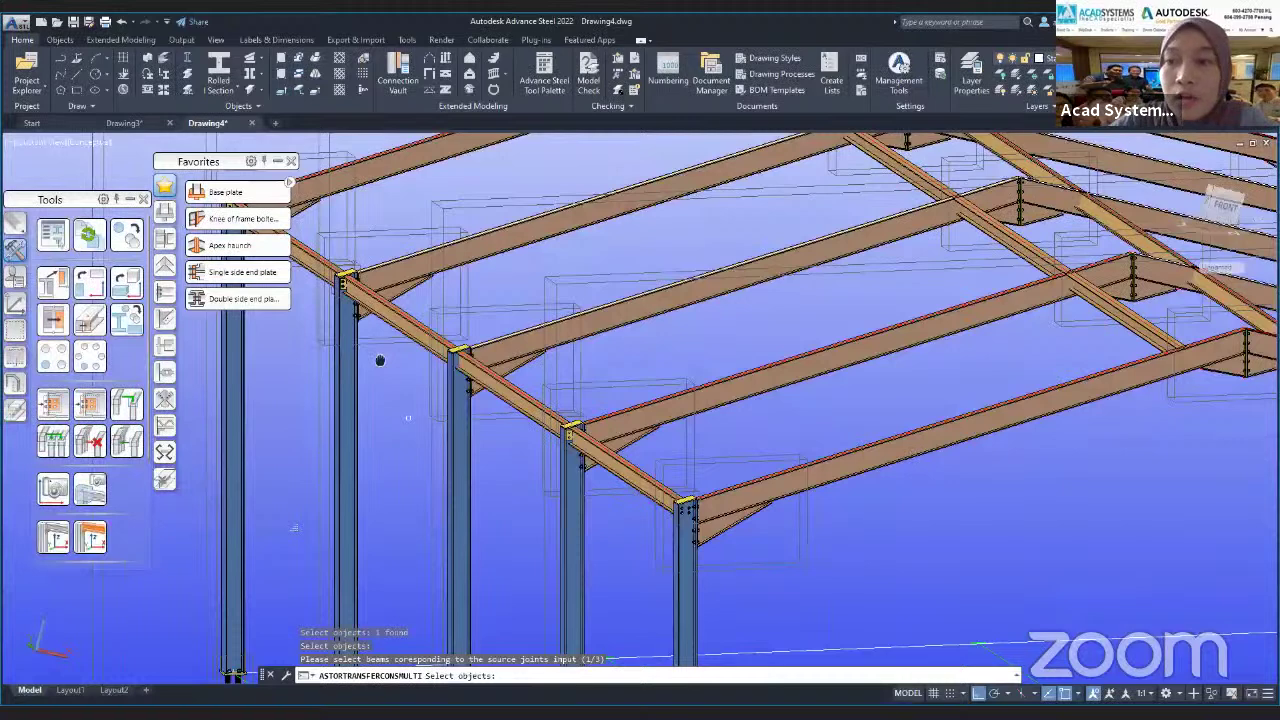
left_click(460, 418)
middle_click_drag(595, 488, 406, 496)
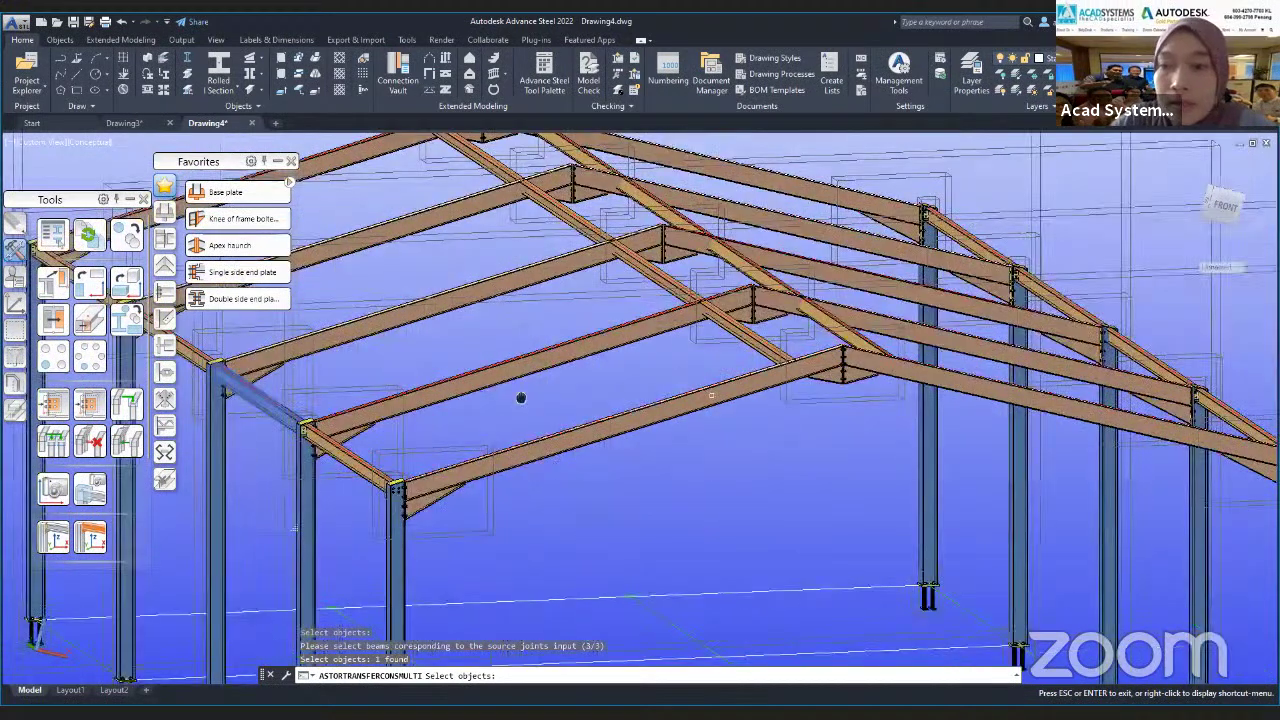
middle_click_drag(520, 397, 427, 410)
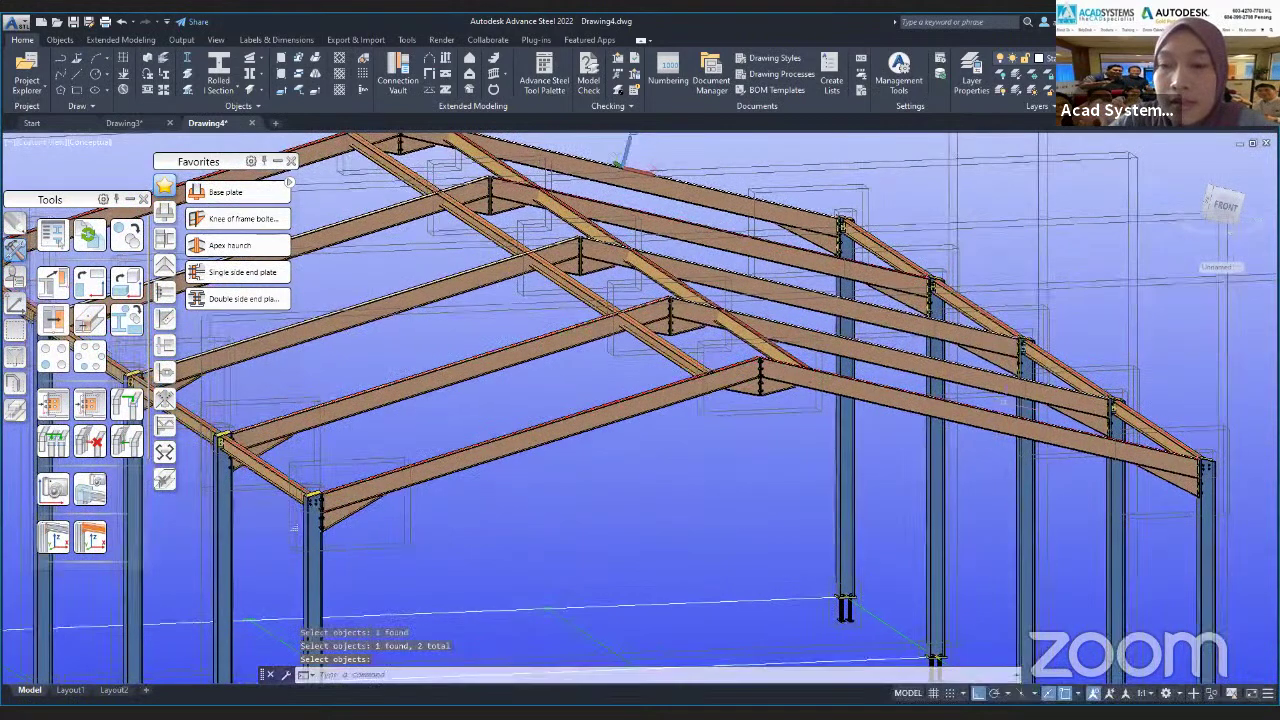
- Place a single side end plate between the end frame's rafter and the longitudinal roof beam near its apex
scroll(427, 410, "up", 5)
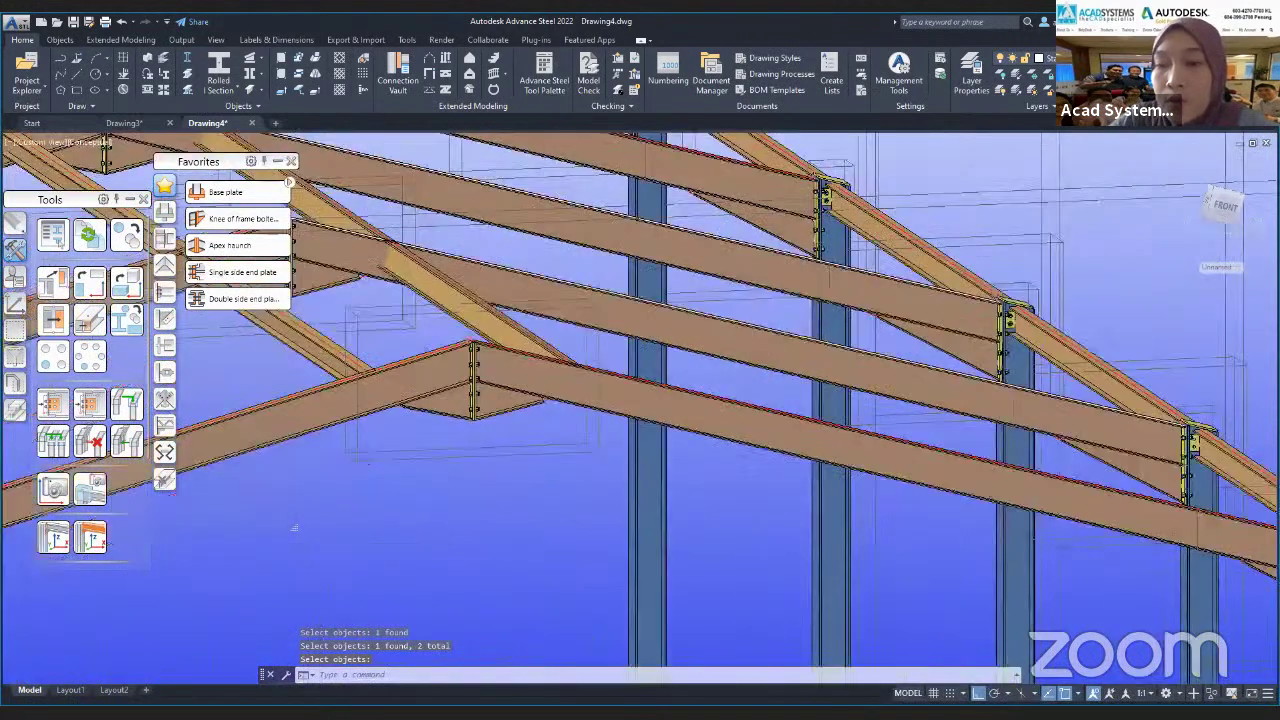
scroll(1010, 300, "up", 6)
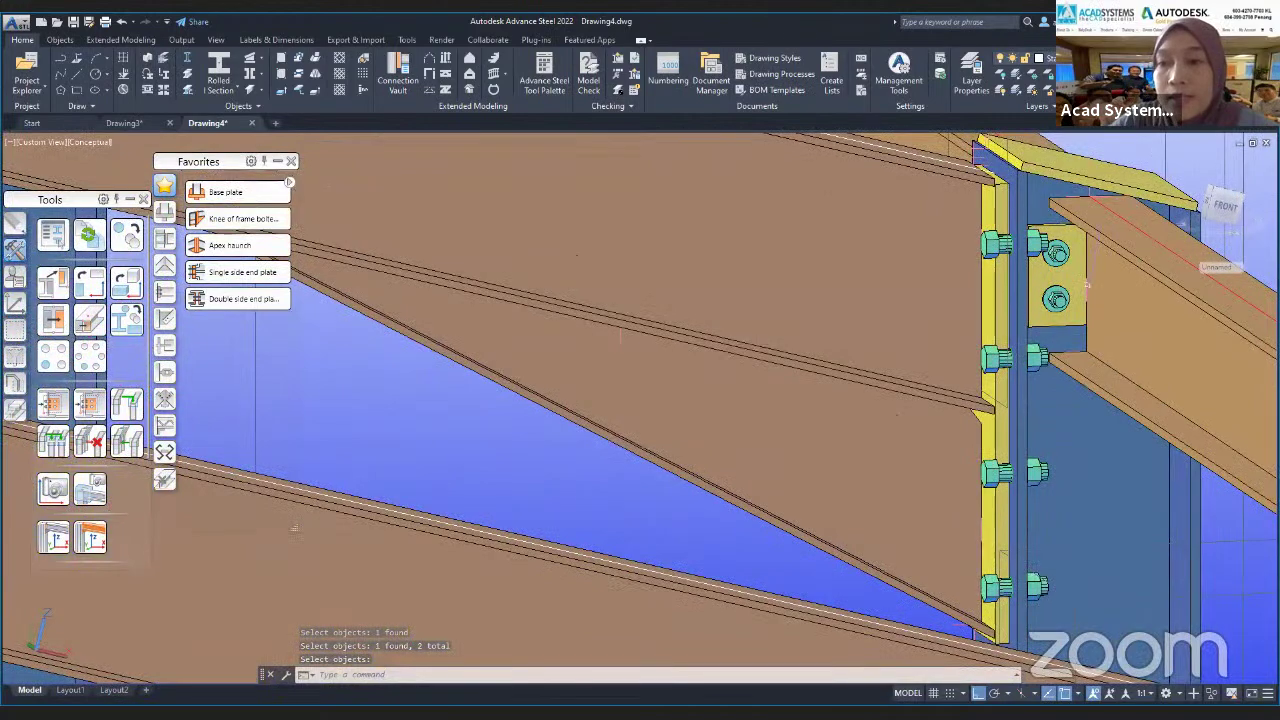
scroll(1045, 278, "down", 5)
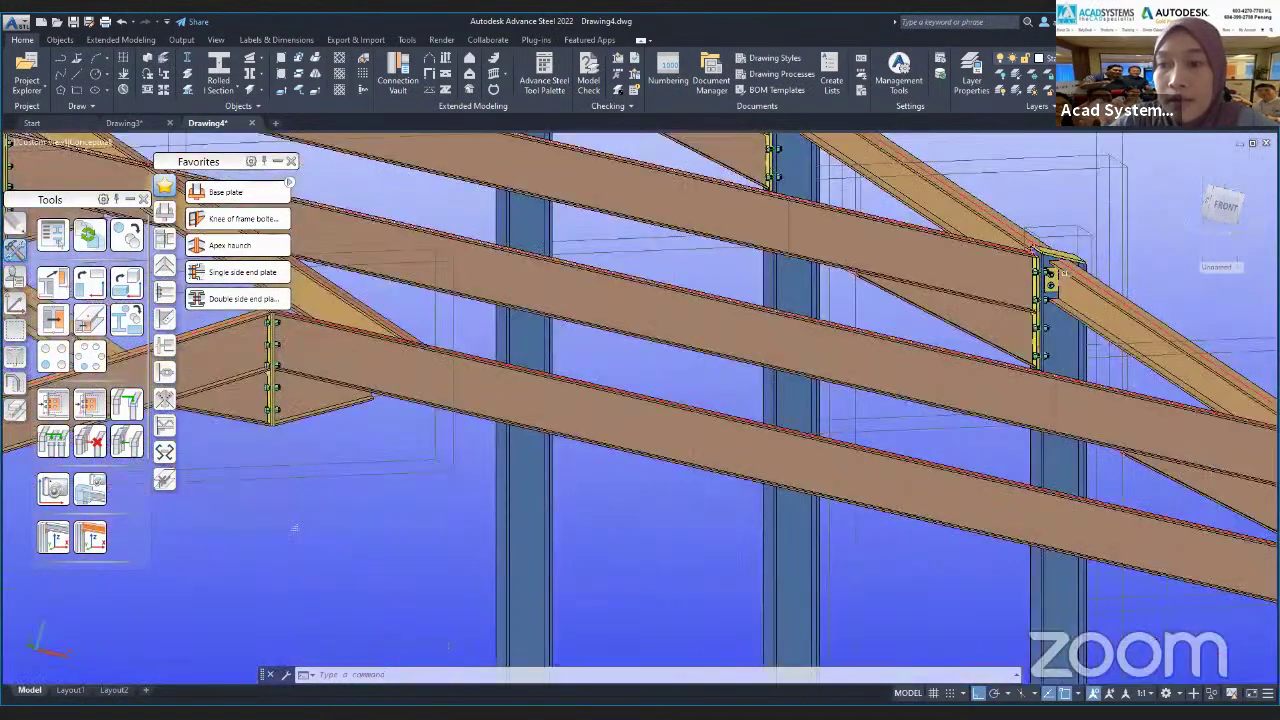
scroll(1045, 278, "down", 5)
middle_click_drag(834, 351, 1103, 510)
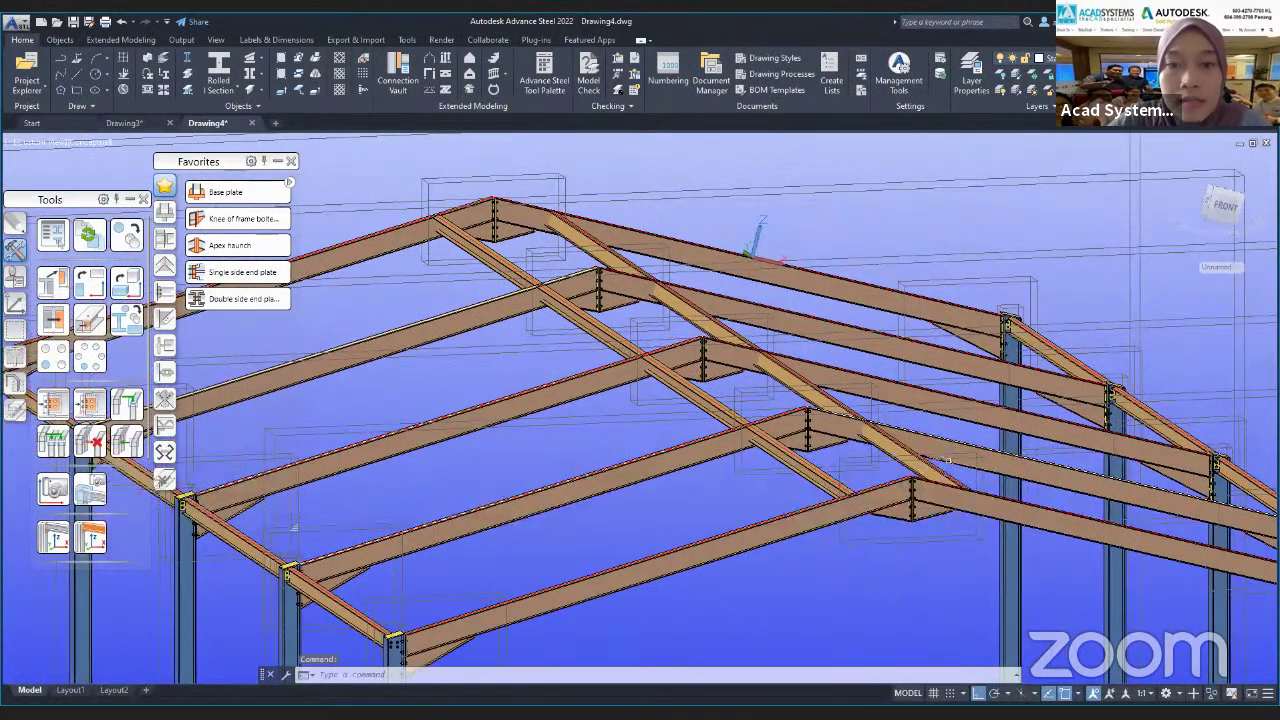
scroll(386, 228, "up", 5)
middle_click_drag(543, 260, 609, 354)
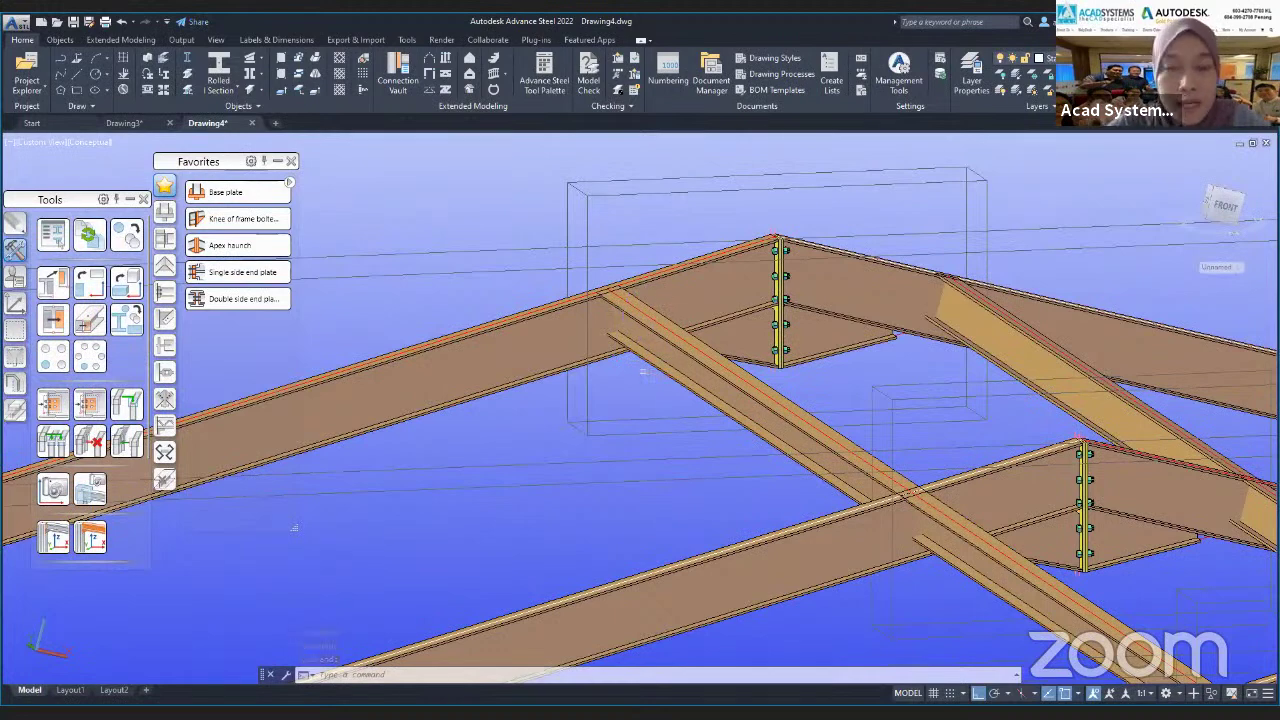
key("Escape")
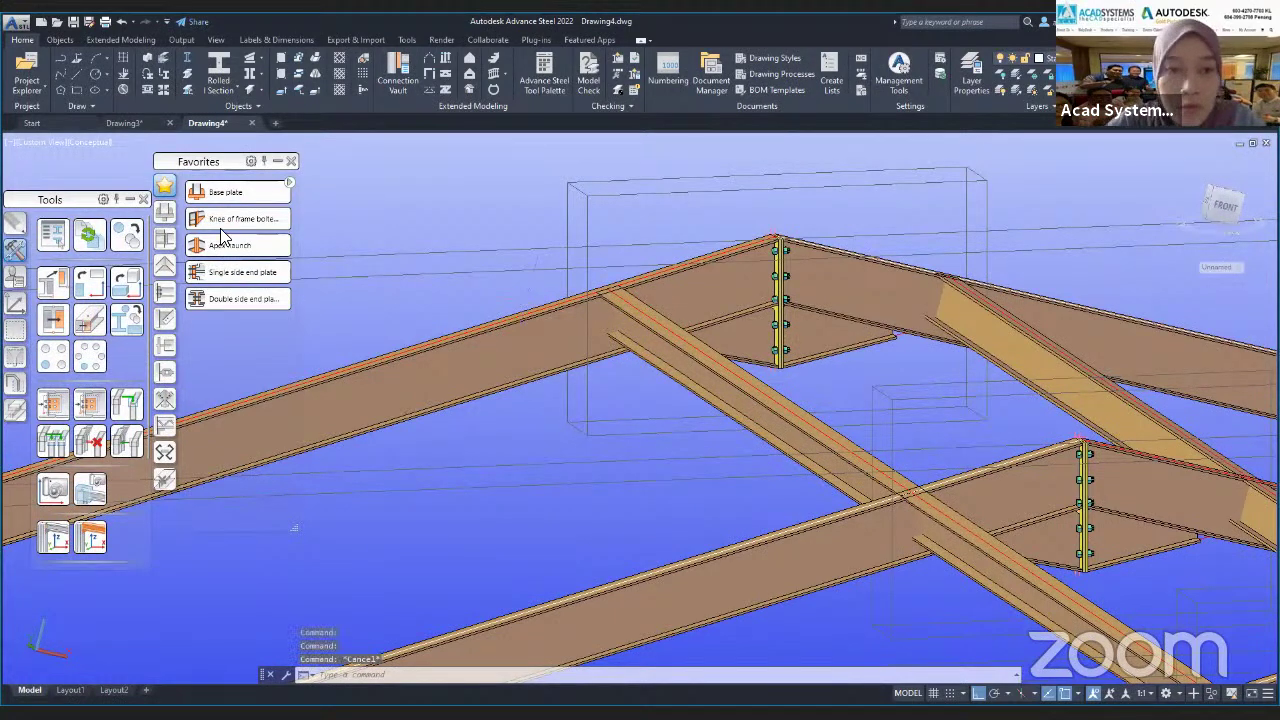
mouse_move(233, 276)
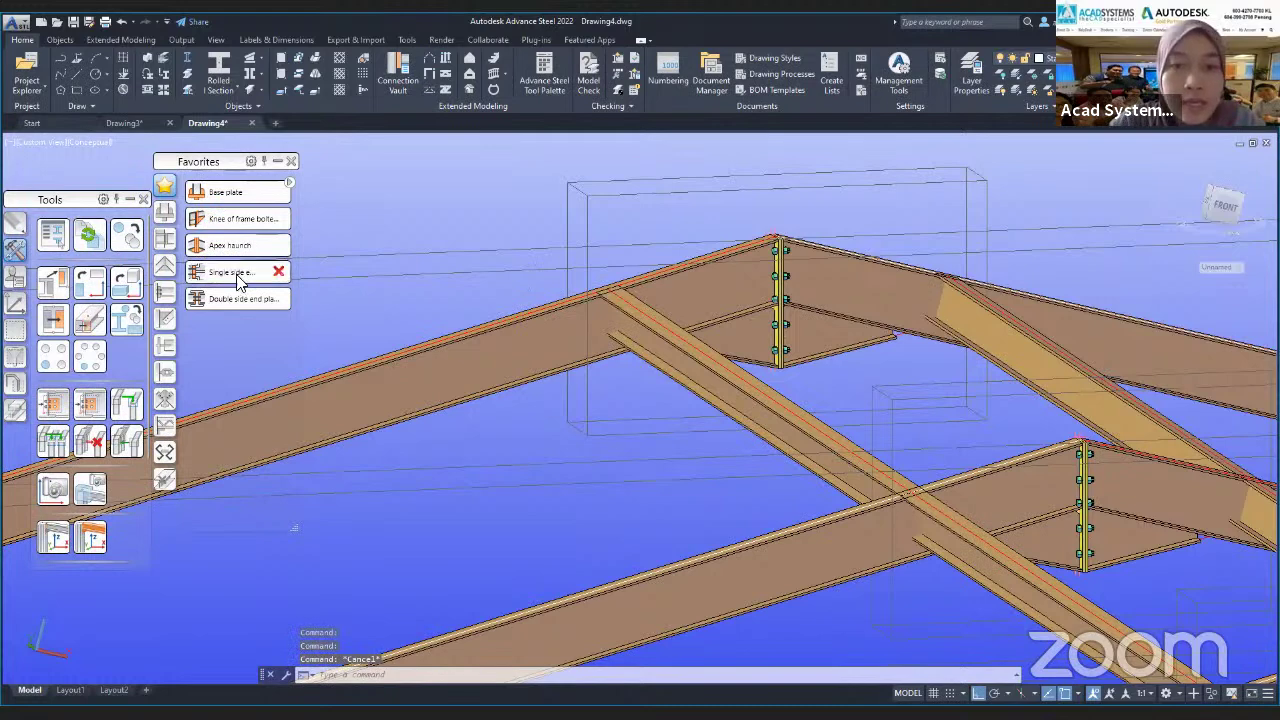
left_click(233, 272)
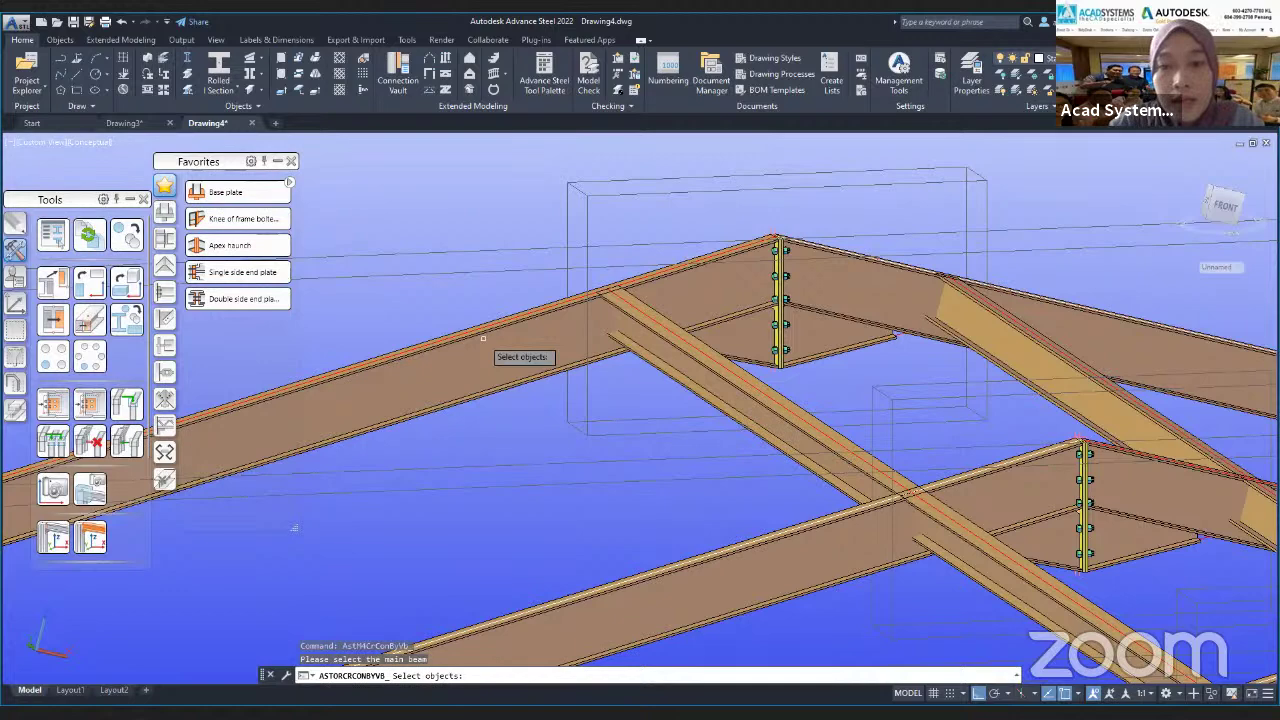
left_click(483, 338)
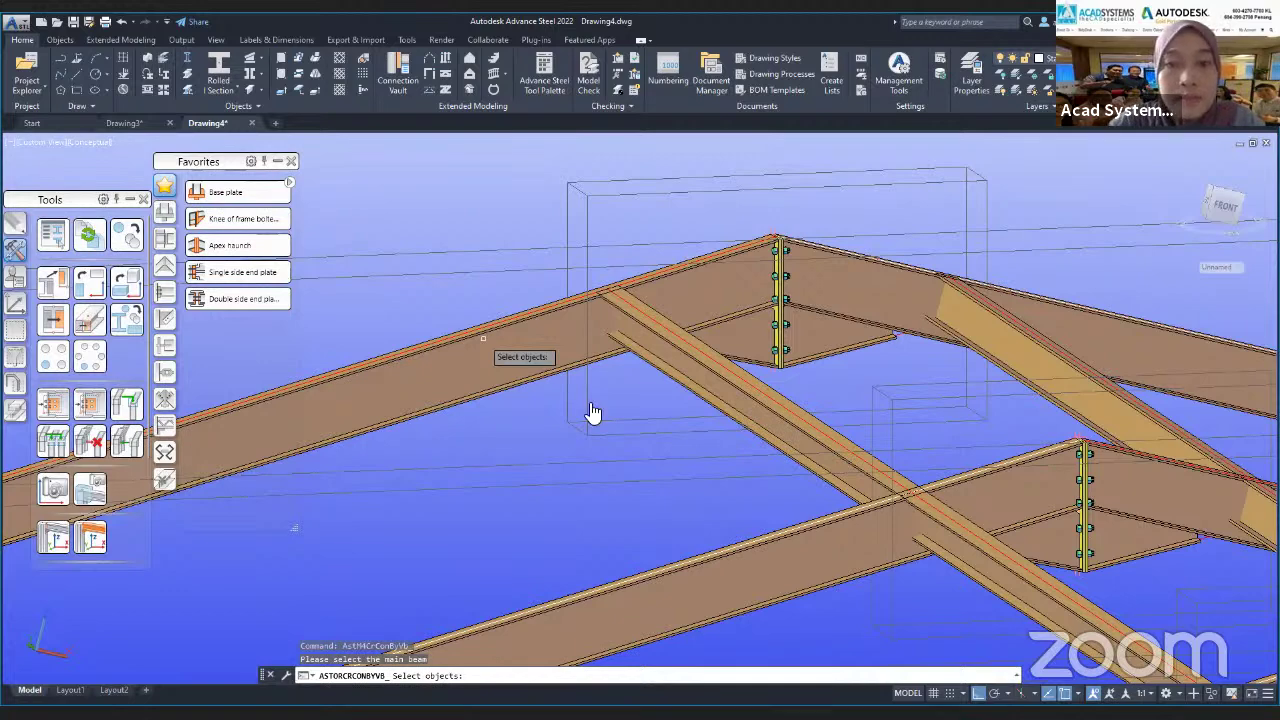
key("Return")
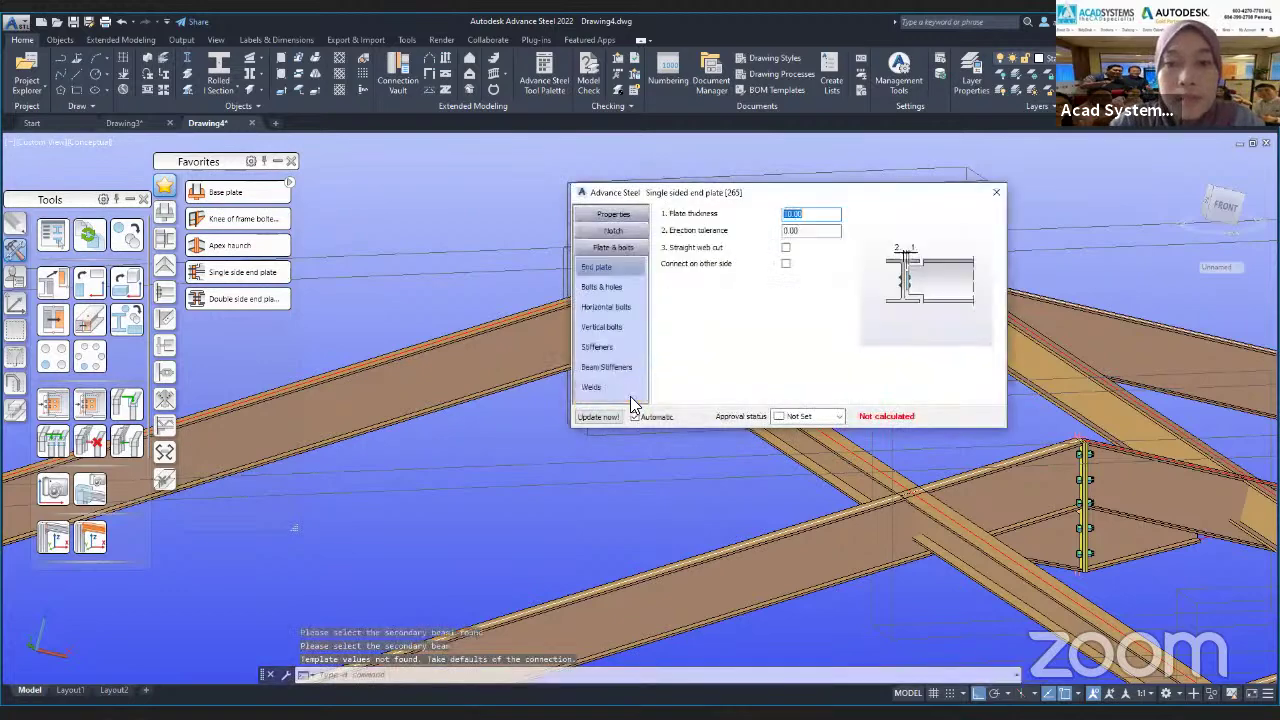
- Set the single side end plate's group 1 intermediate bolt distance to 50 and its bolt diameter to 12 mm
left_click(606, 326)
left_click_drag(830, 301, 755, 300)
type("50")
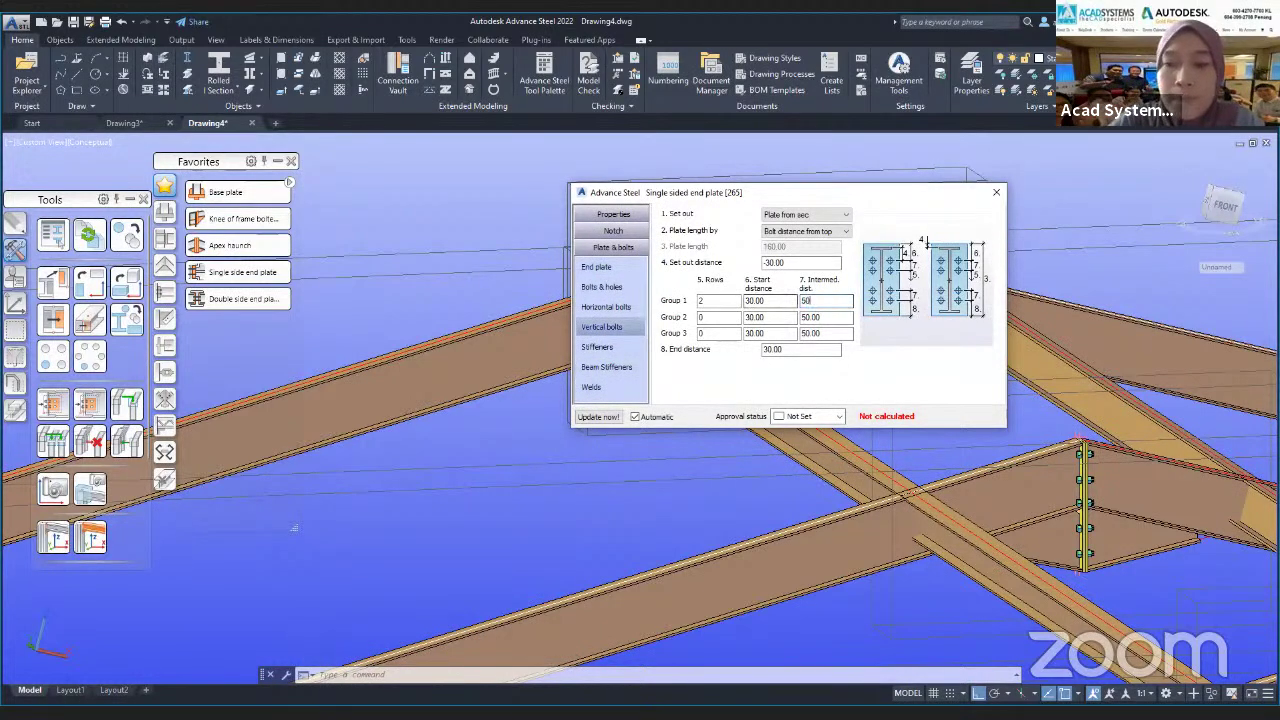
left_click(600, 287)
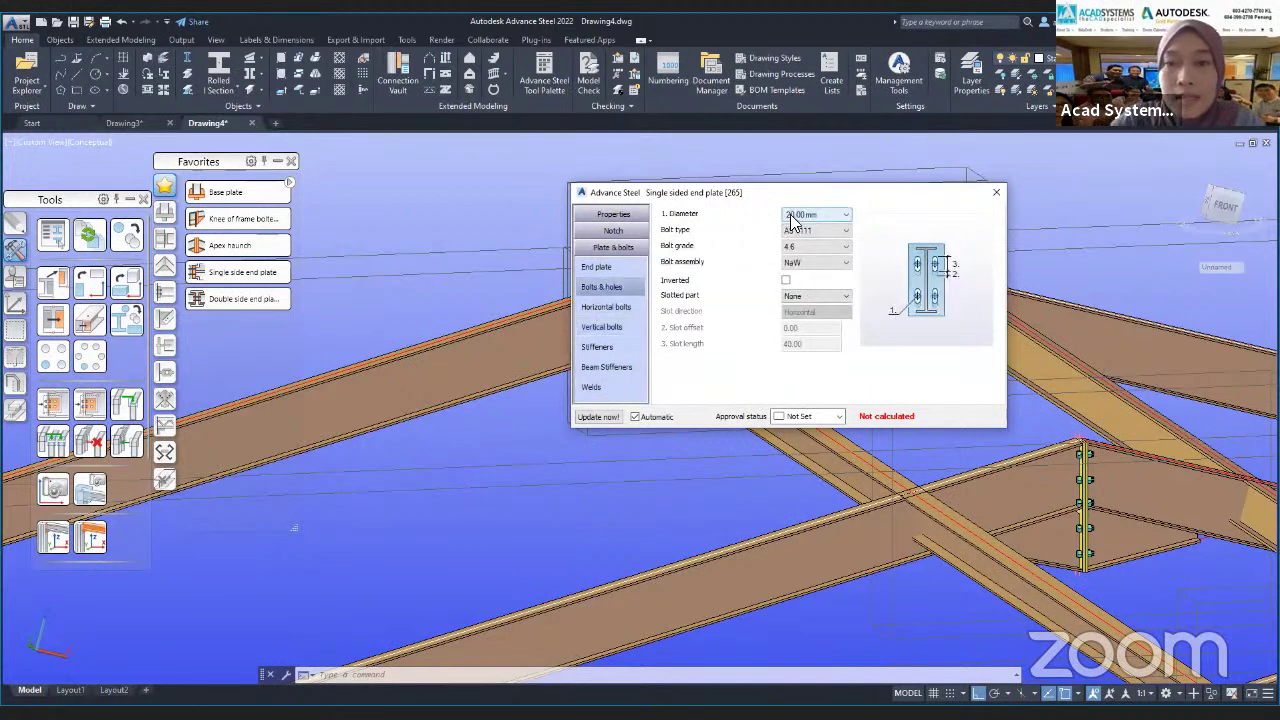
left_click(792, 217)
left_click(810, 272)
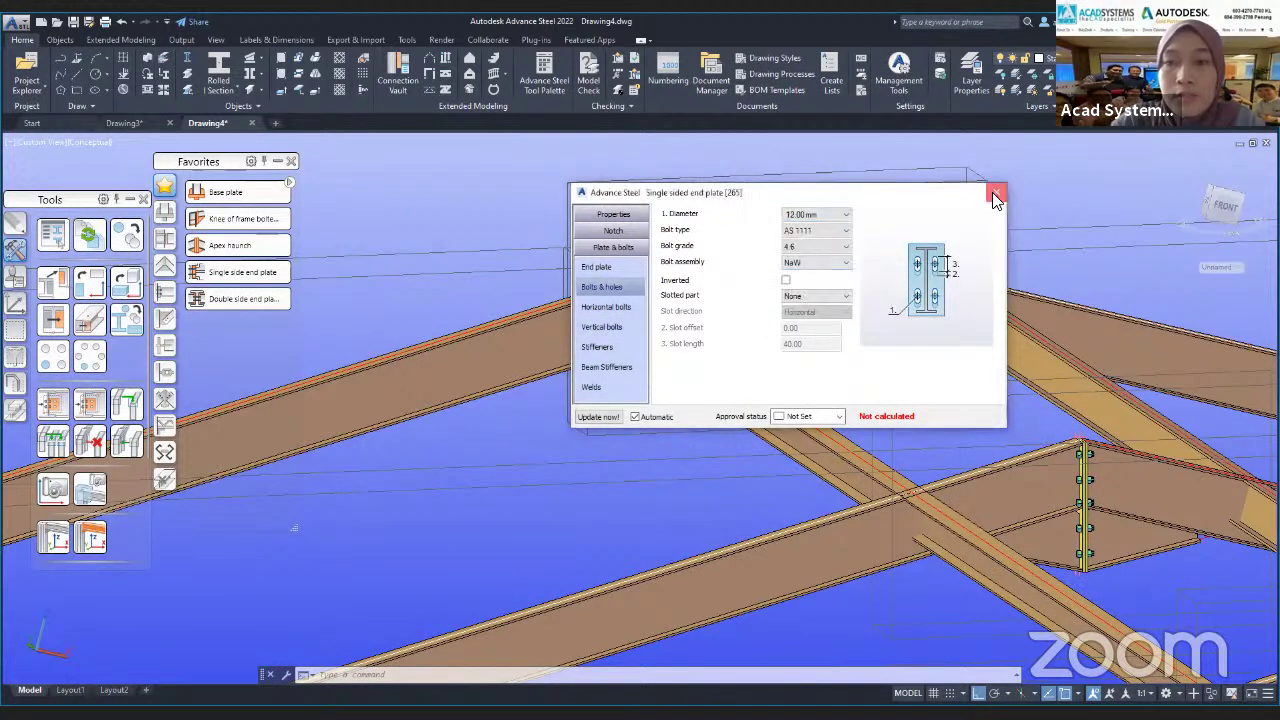
left_click(996, 197)
- Place a double side end plate on the second frame's rafter, joining the longitudinal roof beams on both sides near the apex
middle_click_drag(630, 355, 629, 346, "shift")
scroll(600, 395, "down", 3)
middle_click_drag(602, 390, 881, 329)
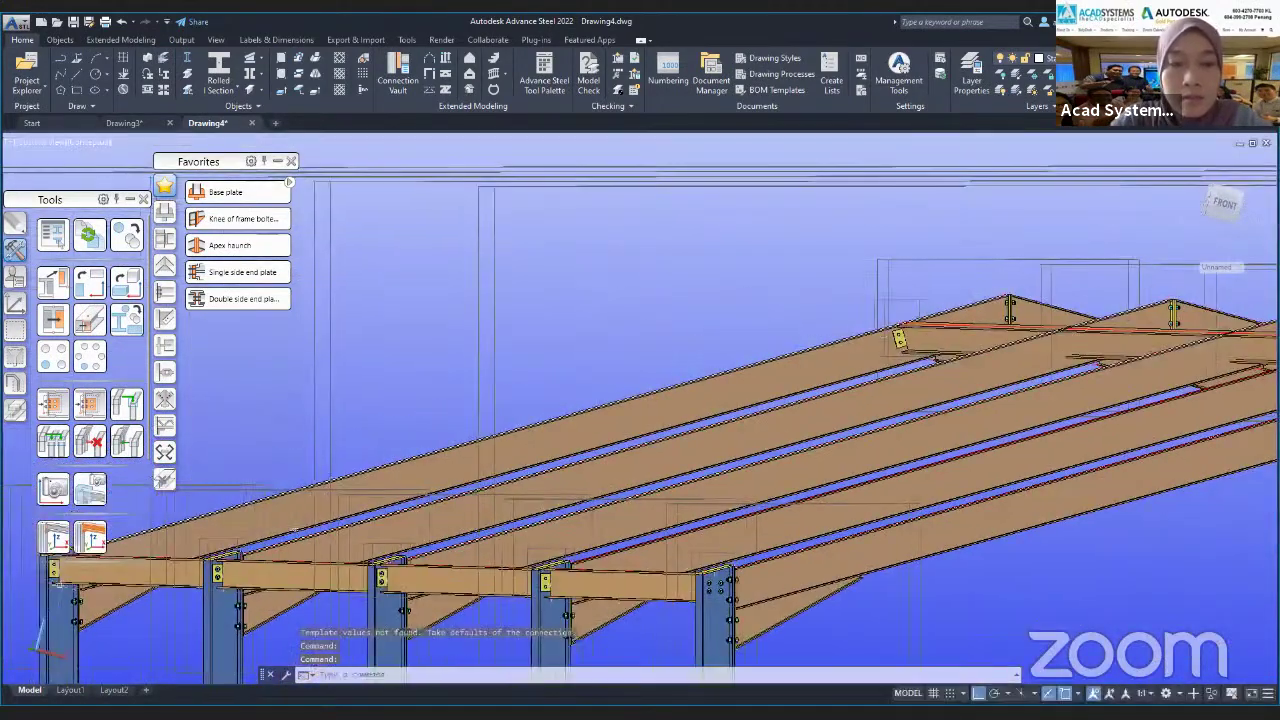
scroll(58, 598, "down", 2)
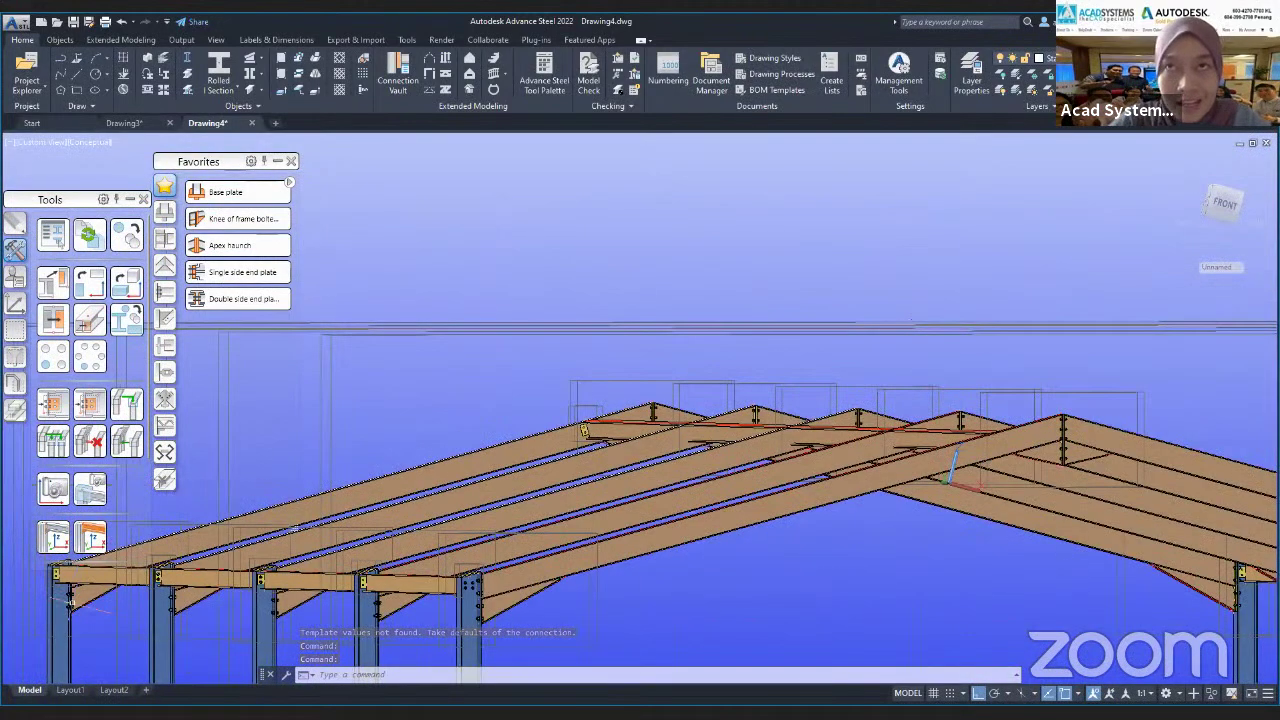
middle_click_drag(90, 582, 299, 519)
middle_click_drag(710, 408, 765, 462, "shift")
middle_click_drag(294, 528, 368, 588, "shift")
middle_click_drag(285, 471, 294, 527)
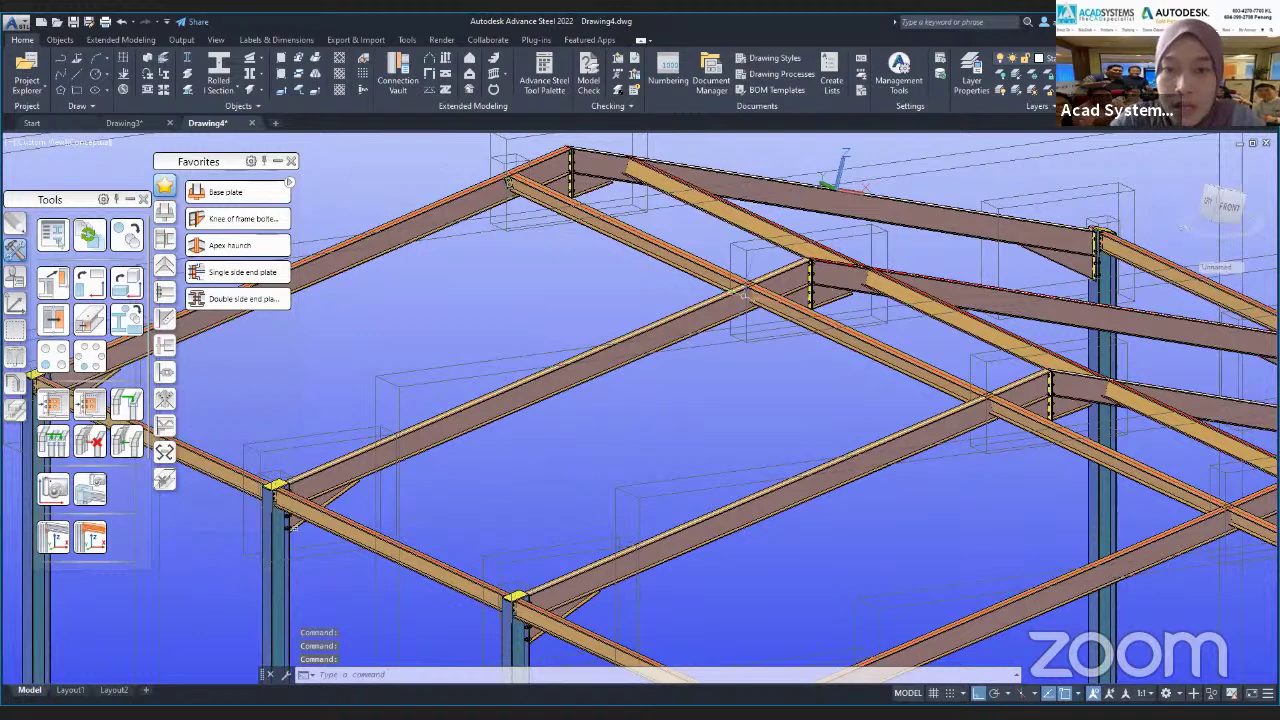
left_click(704, 307)
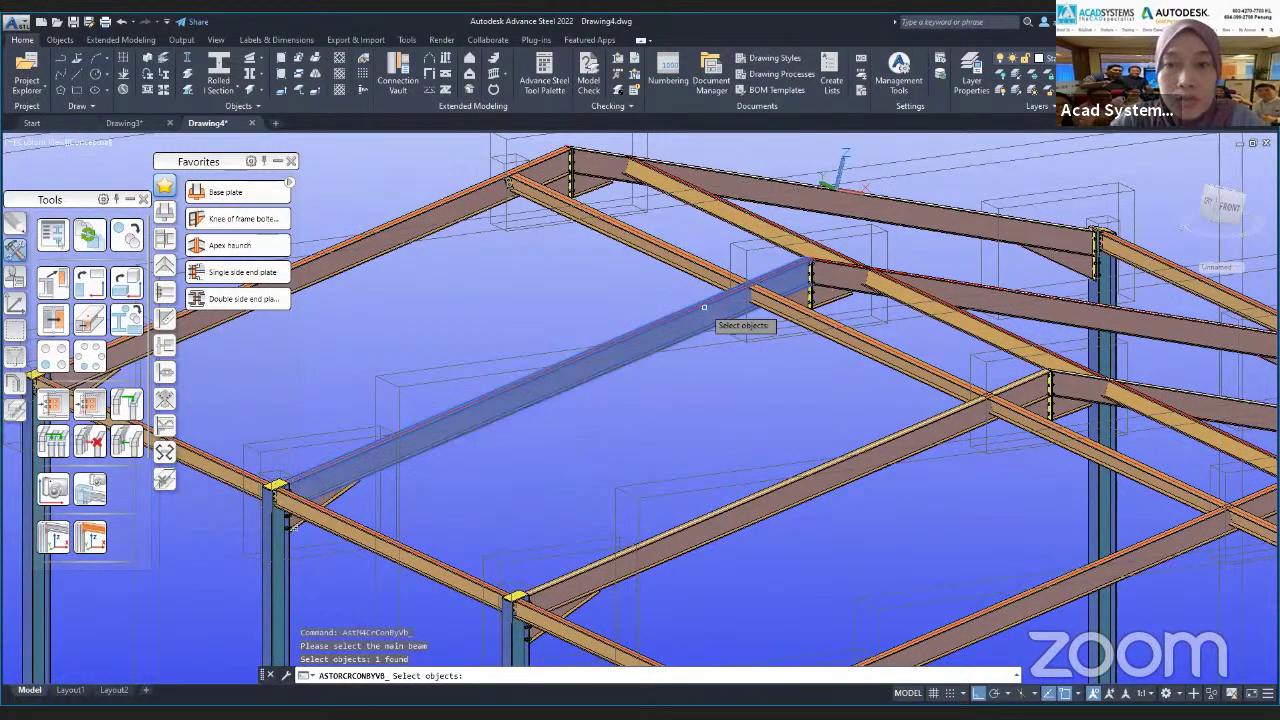
key("Return")
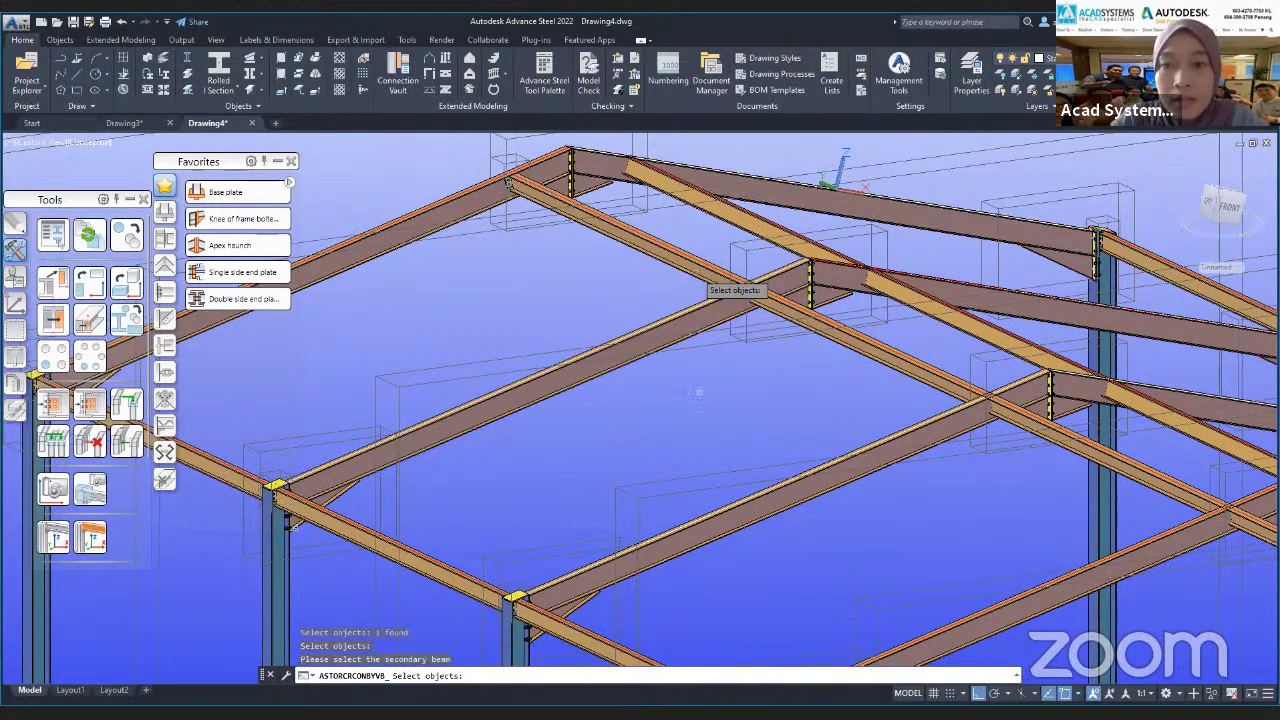
left_click(815, 320)
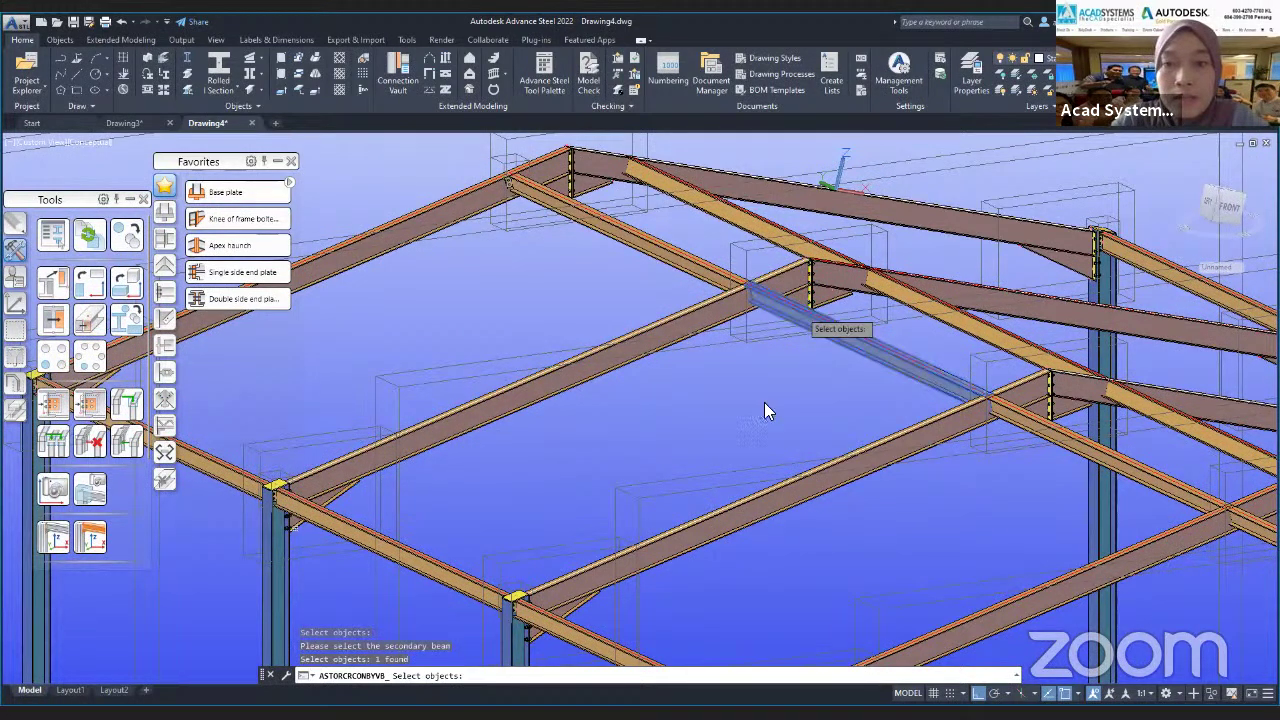
key("Return")
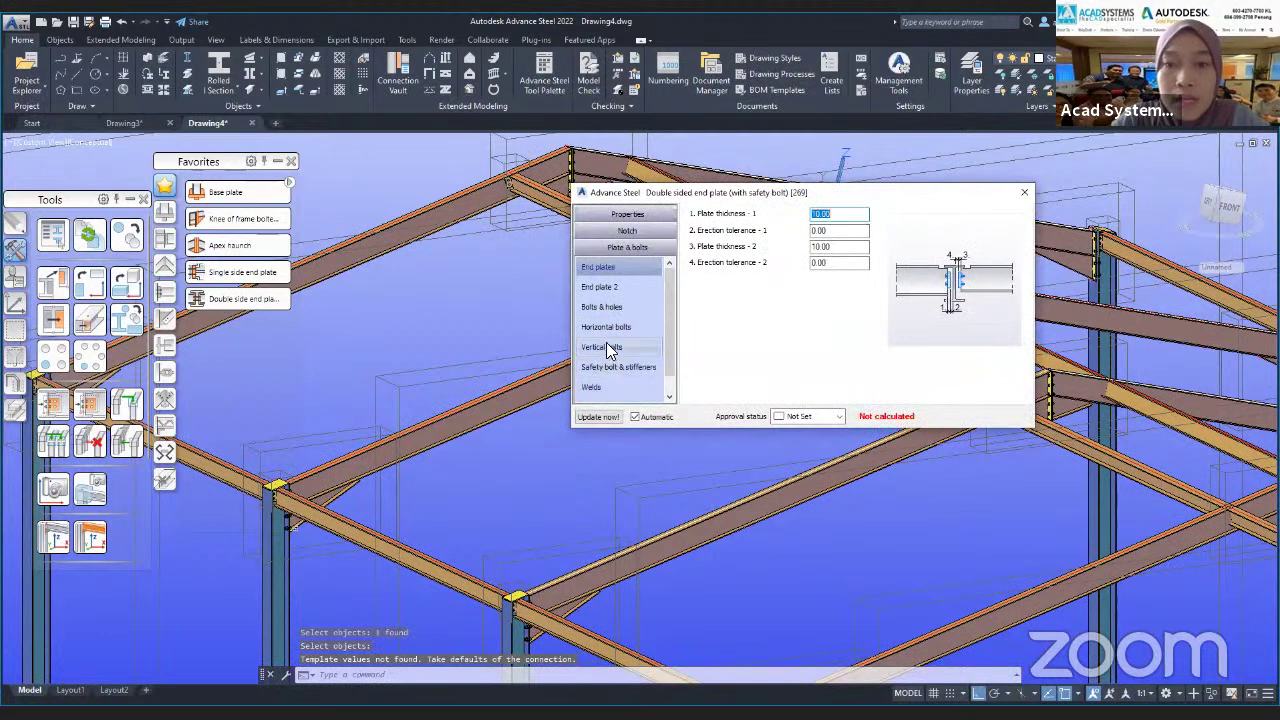
- Set the double side end plate's group 1 intermediate bolt distance to 50 and its bolt diameter to 12 mm
left_click(610, 350)
left_click_drag(858, 302, 797, 307)
type("50")
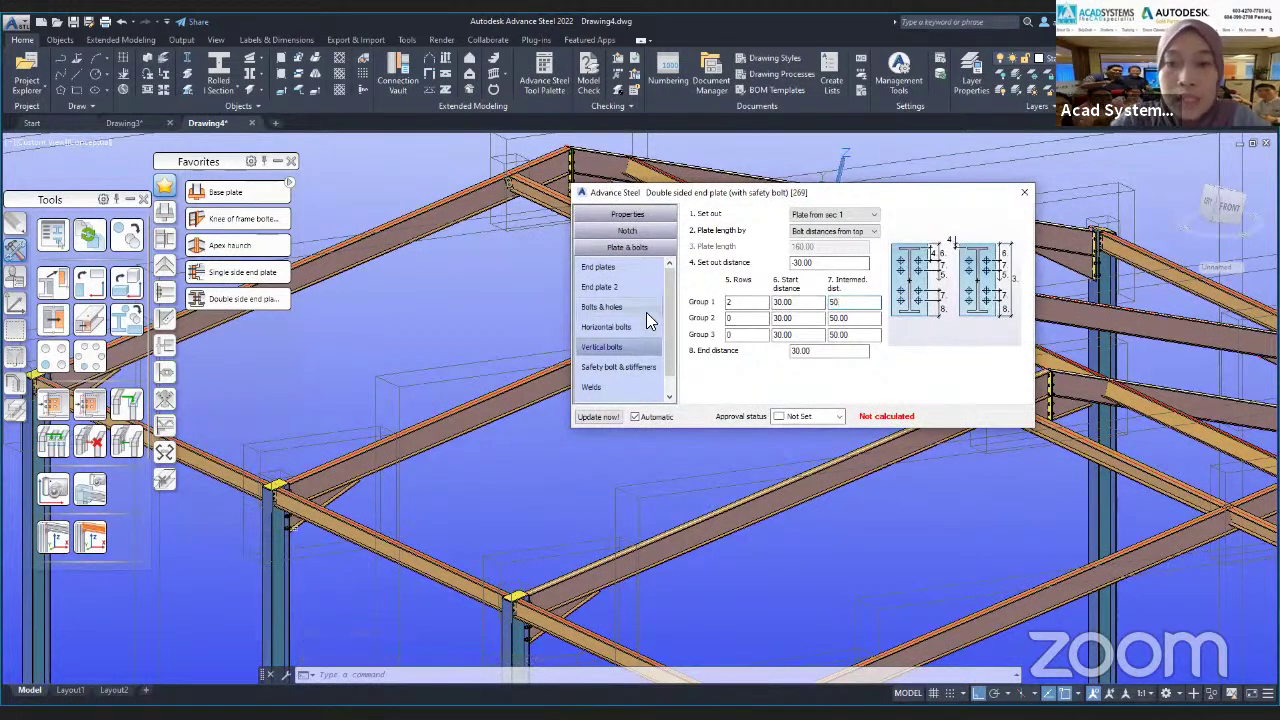
left_click(630, 307)
left_click(845, 214)
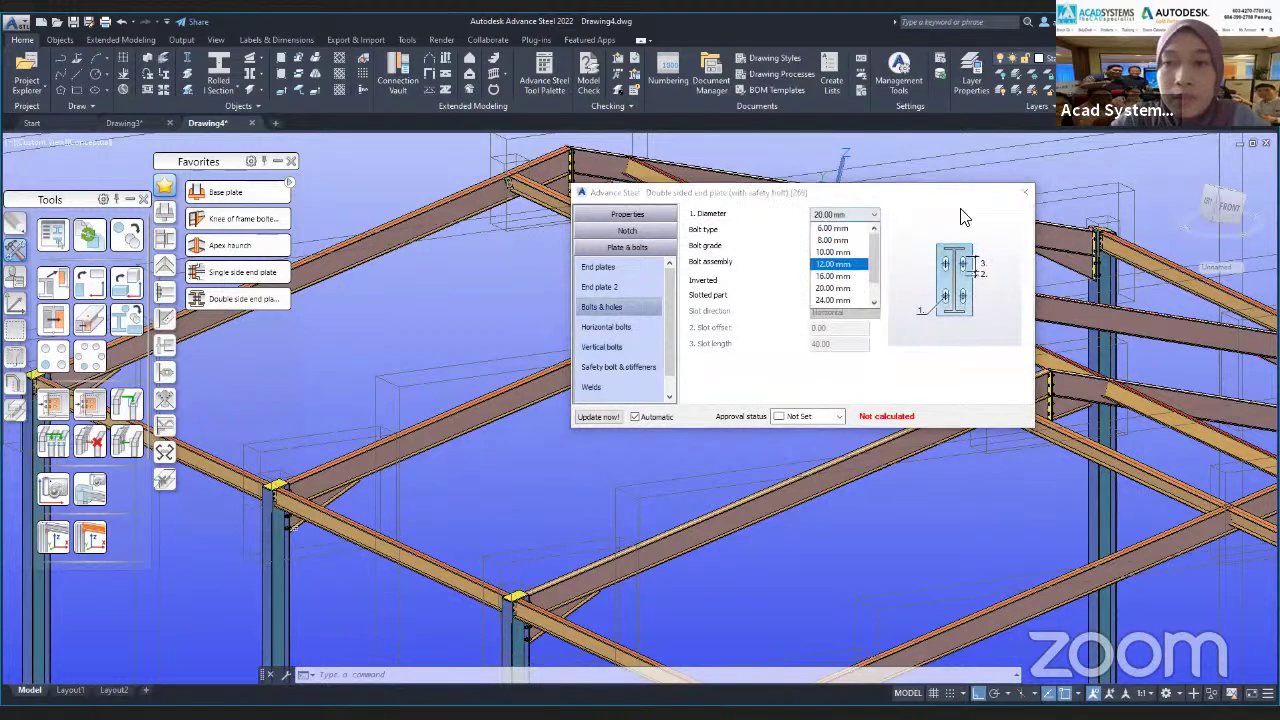
left_click(1022, 198)
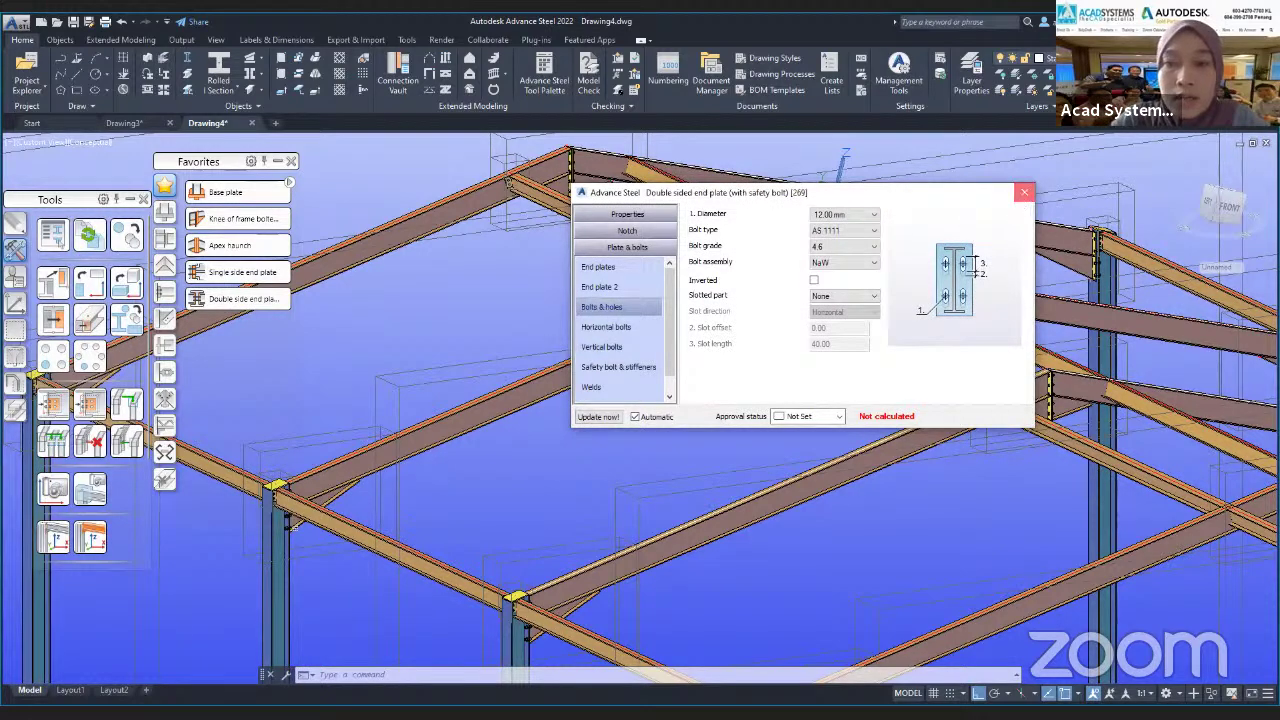
left_click(1022, 197)
- Inspect the double side end plate on the rafter and review the whole frame from the side
middle_click_drag(734, 334, 676, 555, "shift")
scroll(756, 316, "up", 6)
scroll(603, 516, "down", 5)
middle_click_drag(400, 533, 405, 426)
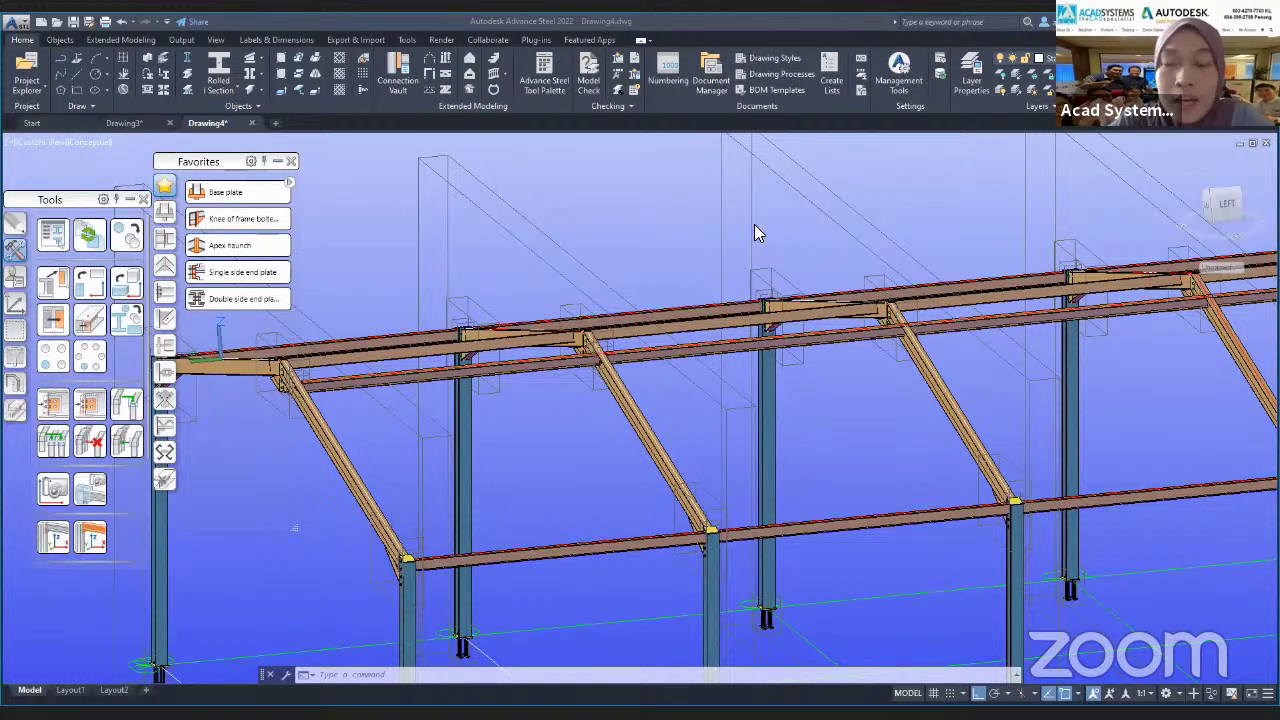
scroll(586, 402, "down", 5)
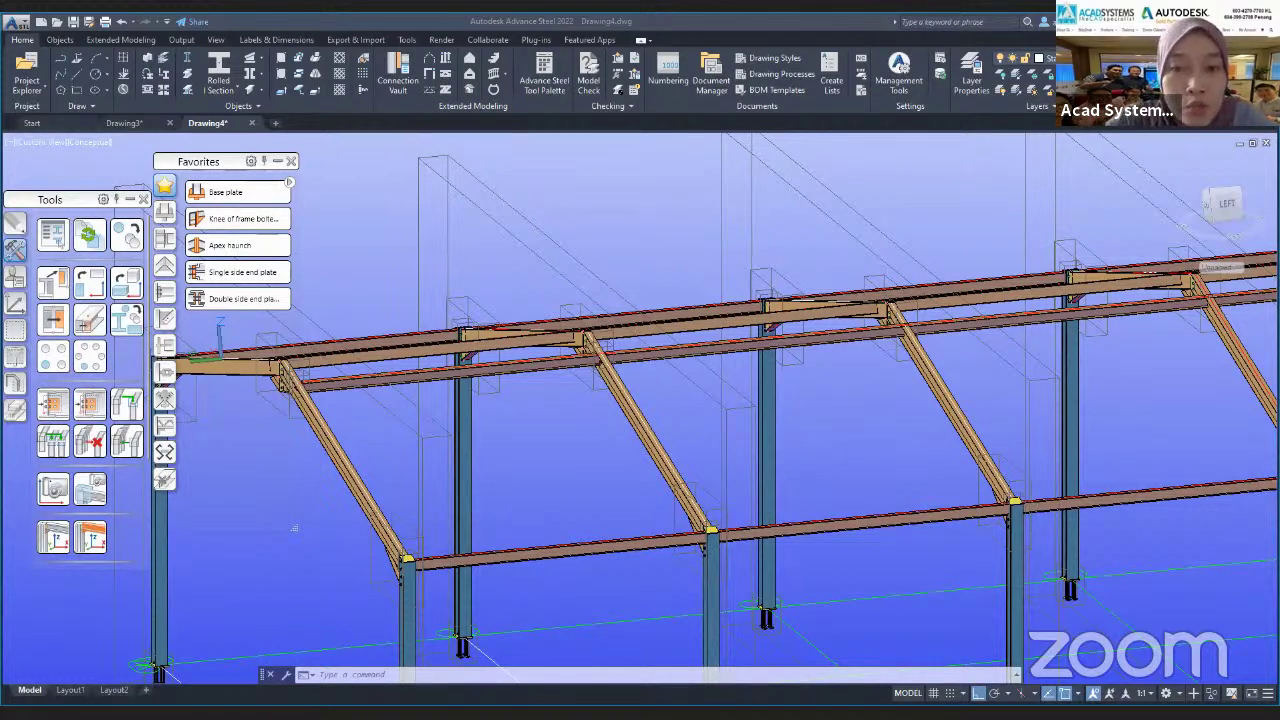
left_click(62, 38)
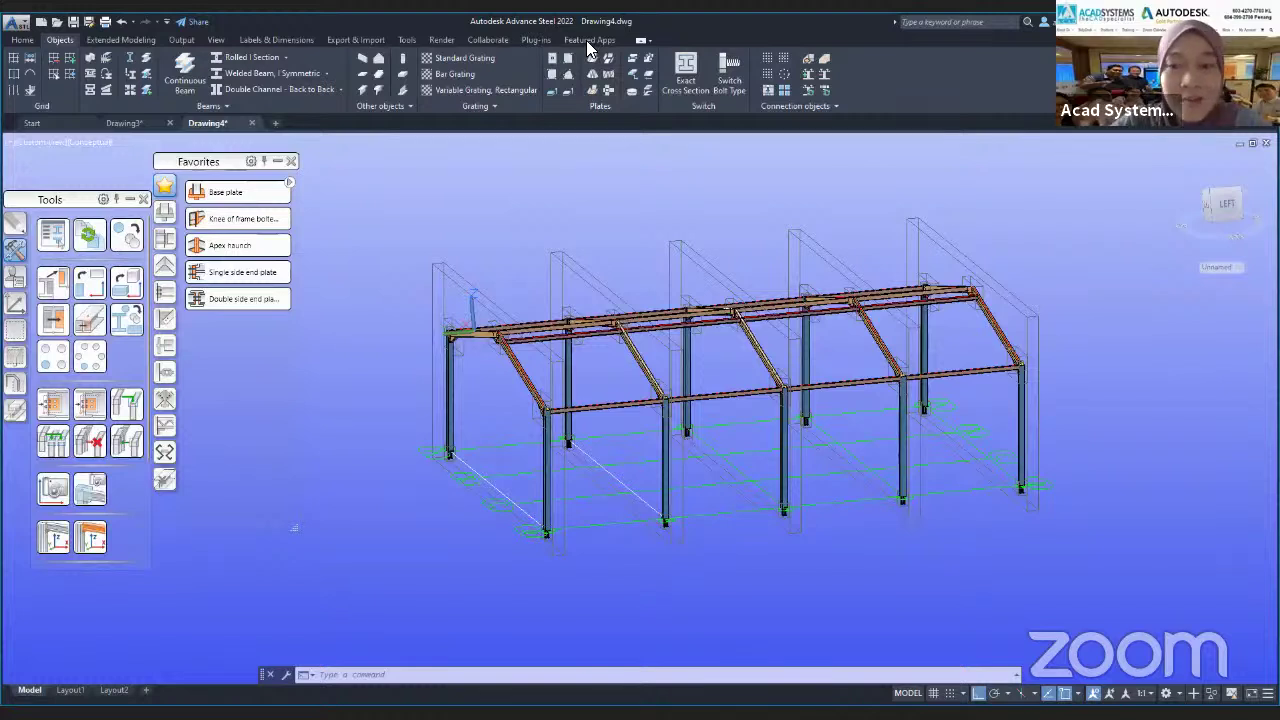
- Switch to the browser and look through the Acad Systems website down to its latest online lessons, workshops and webinars
key("alt+Tab")
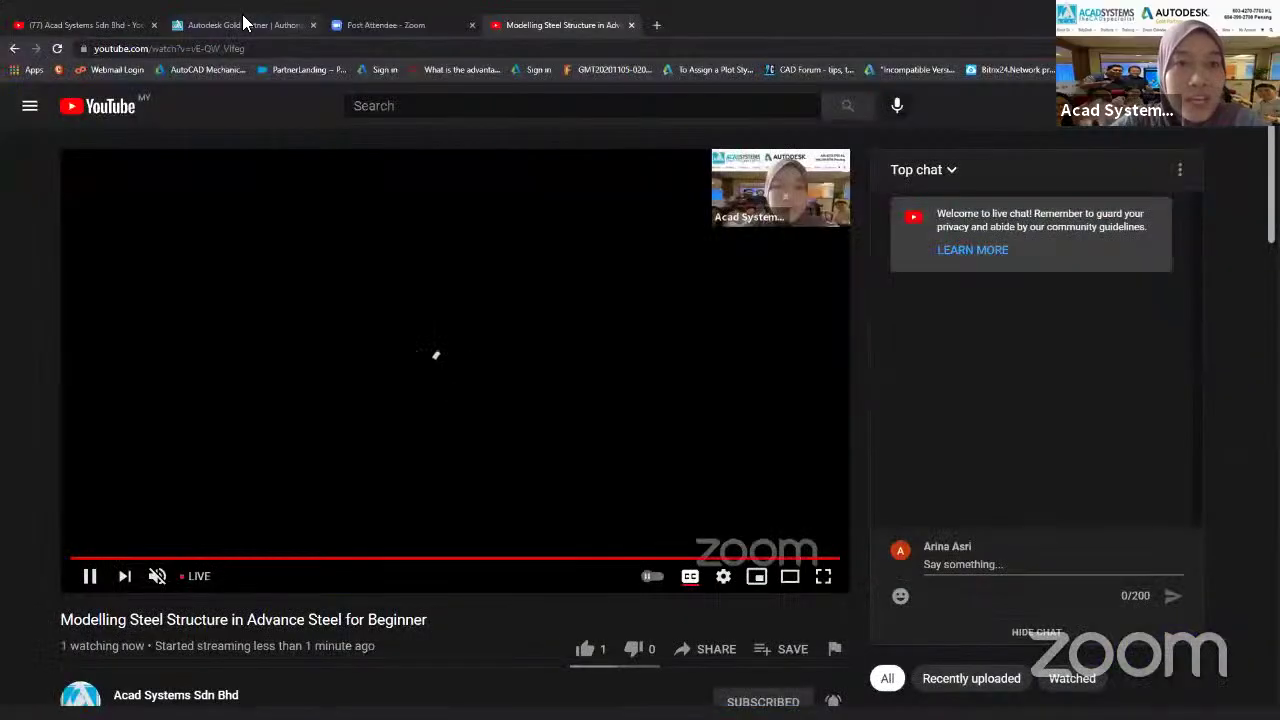
left_click(243, 23)
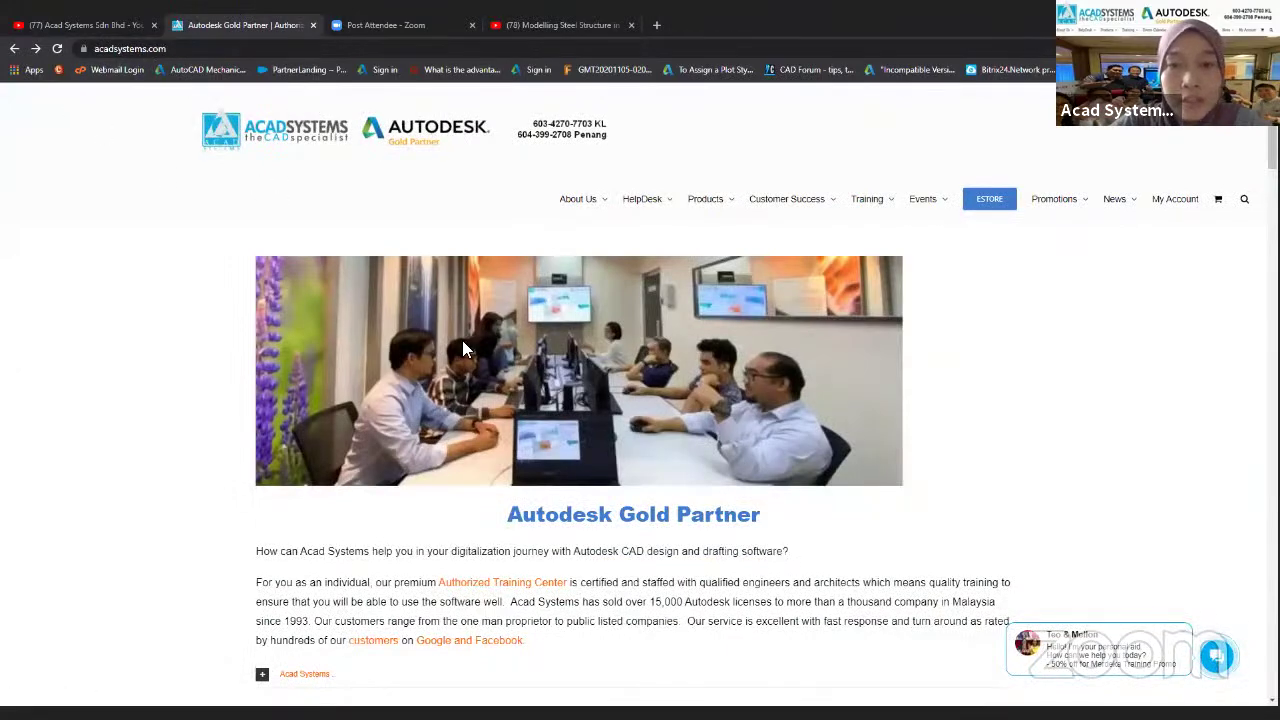
scroll(634, 396, "down", 5)
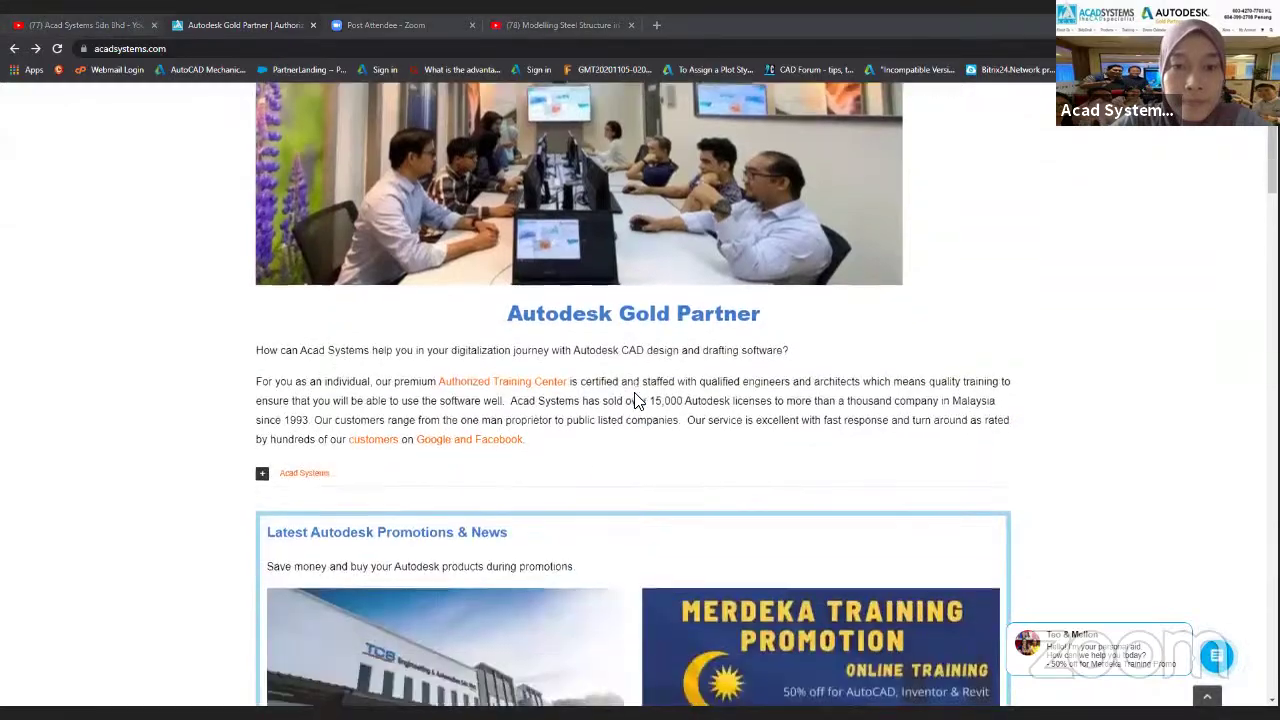
scroll(634, 398, "down", 15)
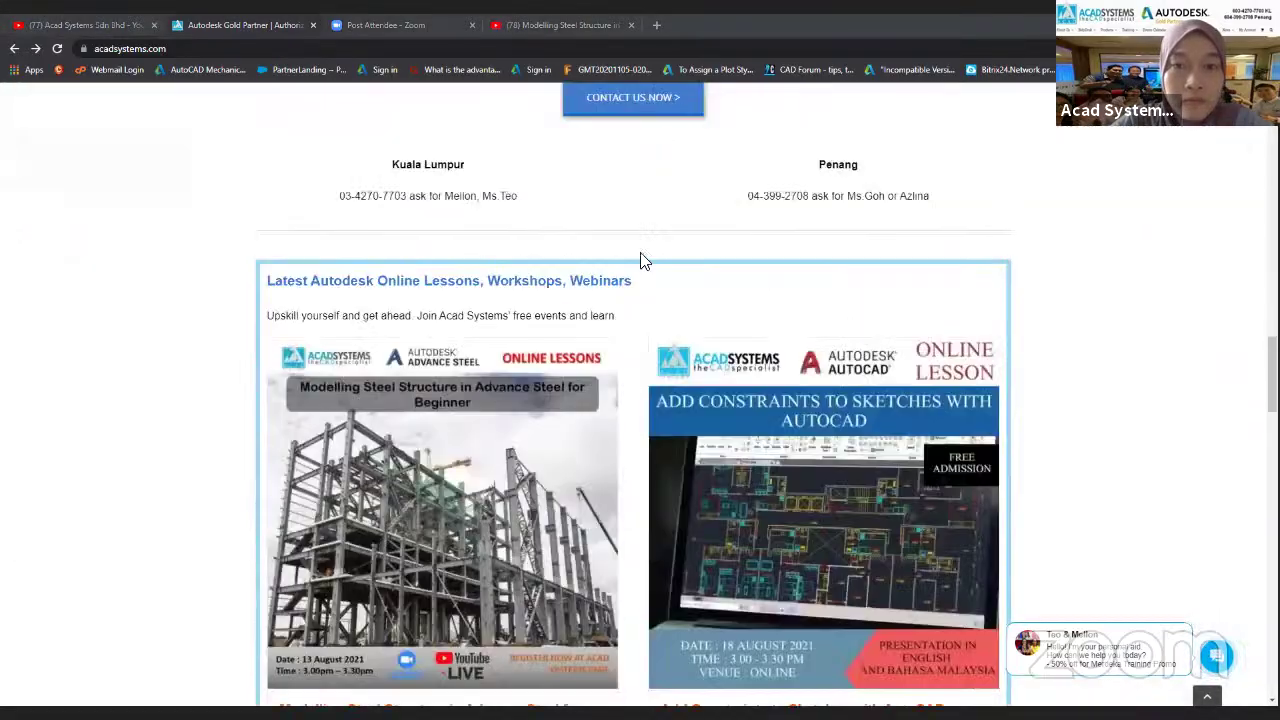
- Look through the website's upcoming online lessons on Advance Steel, AutoCAD constraints, Inventor new features and Autodesk Docs
scroll(658, 222, "up", 5)
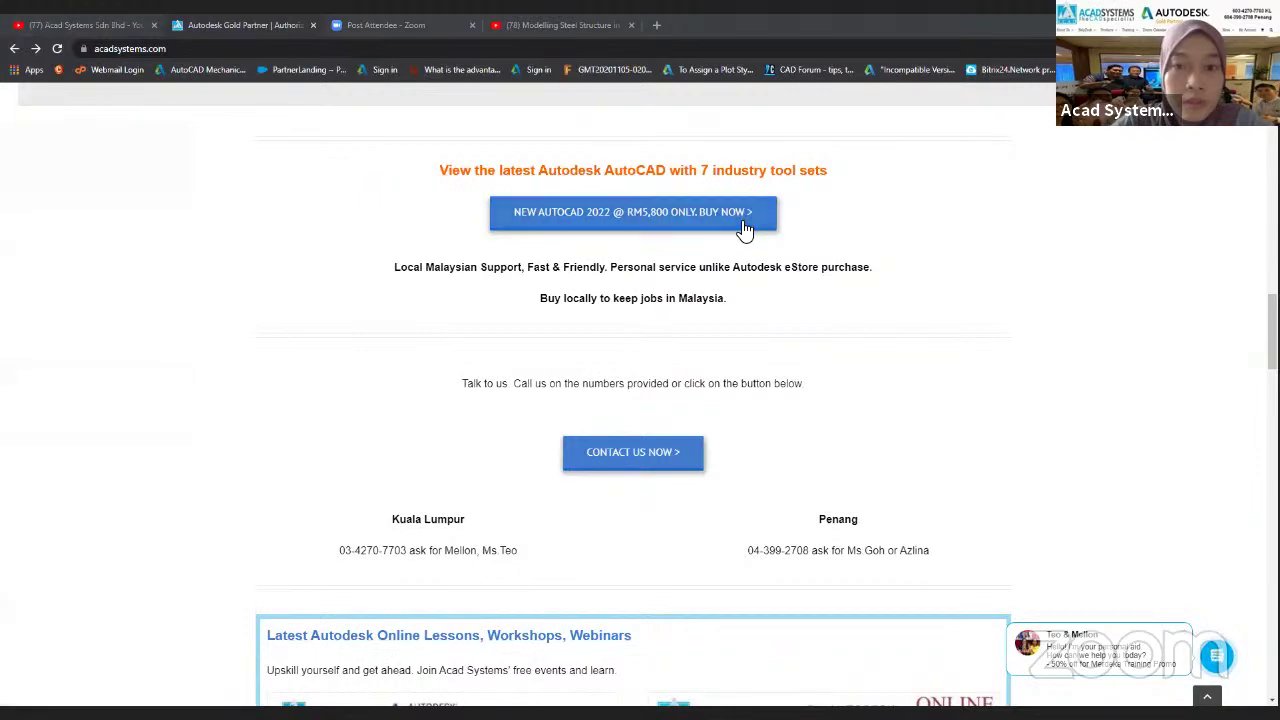
scroll(629, 410, "down", 3)
scroll(620, 432, "down", 7)
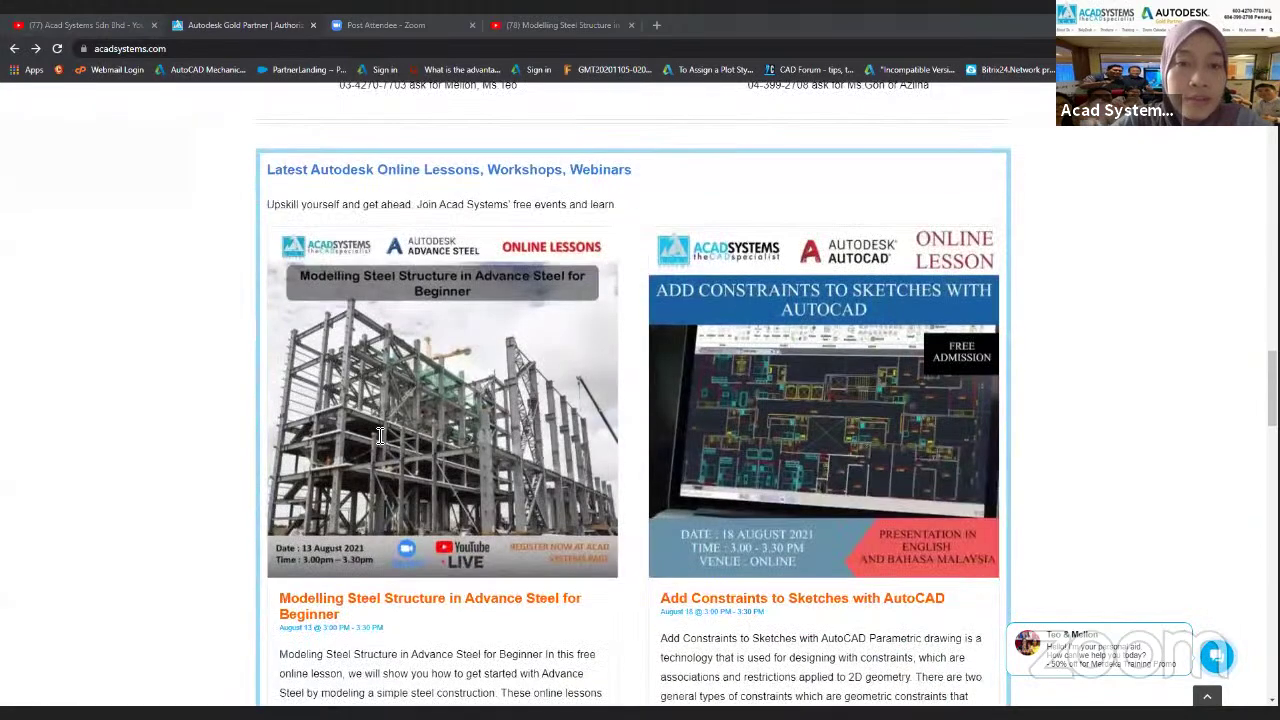
scroll(365, 572, "up", 5)
scroll(385, 567, "down", 2)
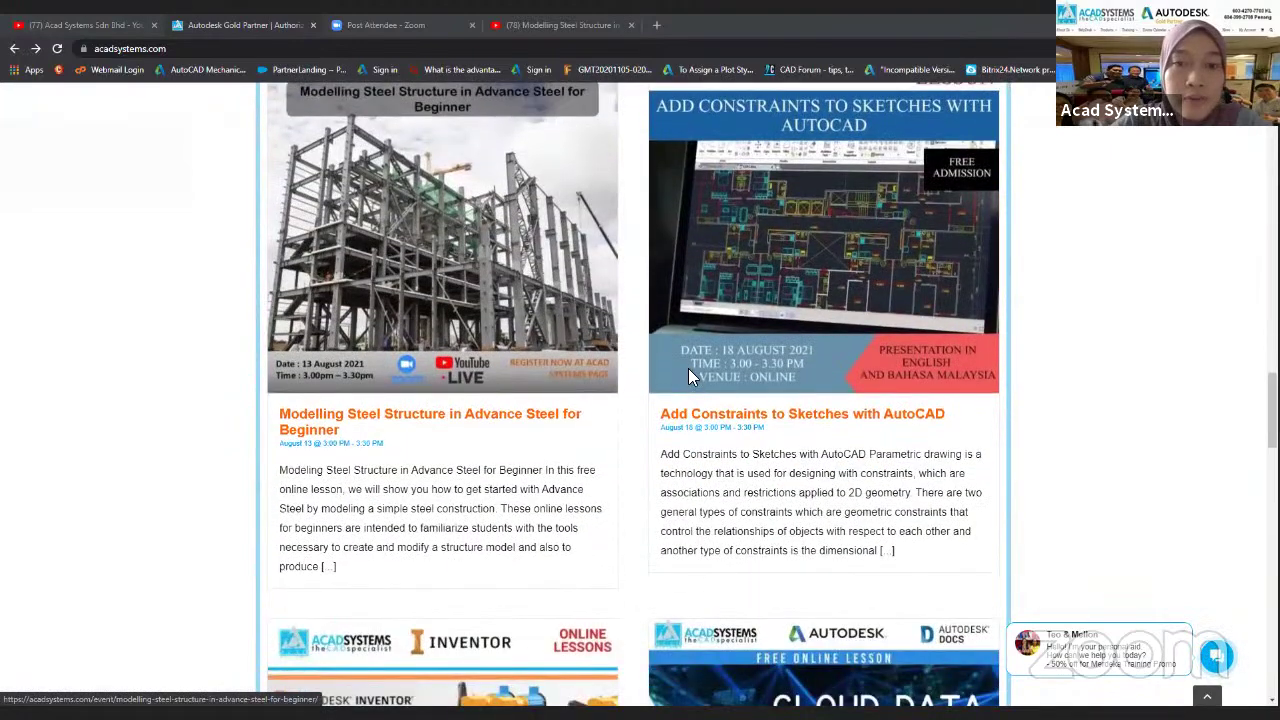
scroll(421, 520, "down", 5)
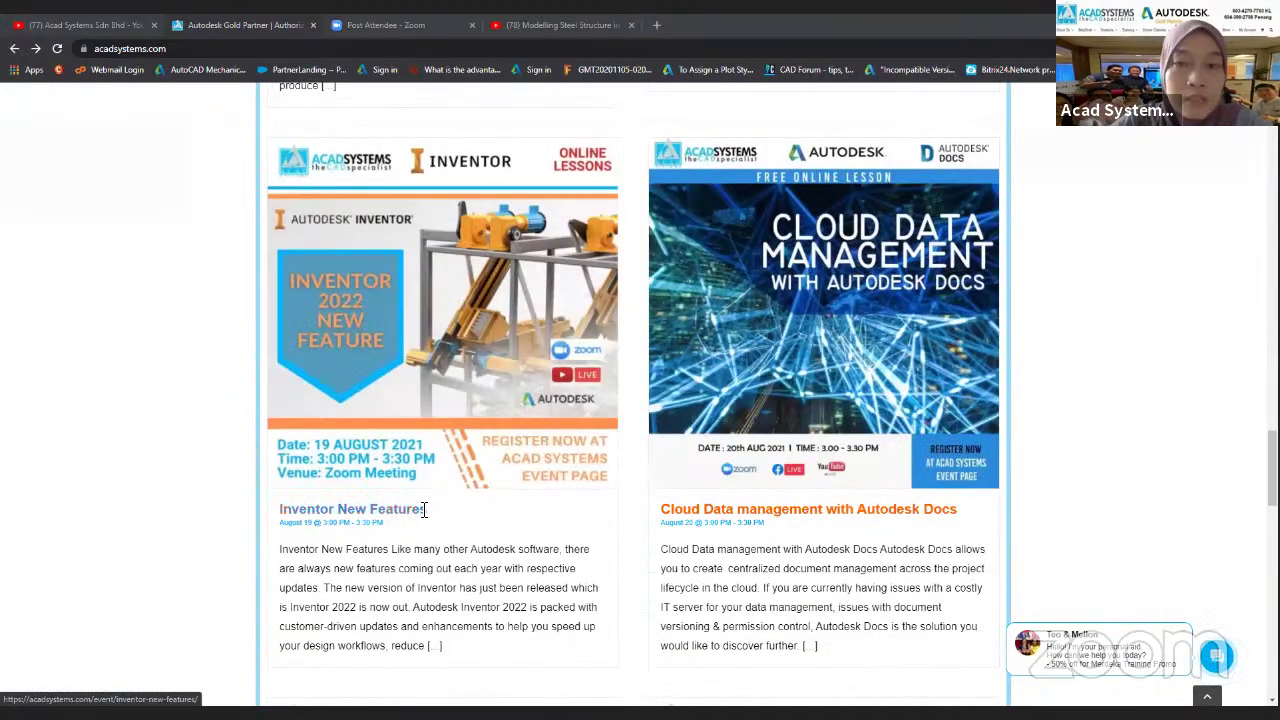
scroll(580, 457, "down", 1)
scroll(583, 449, "up", 3)
scroll(587, 452, "up", 6)
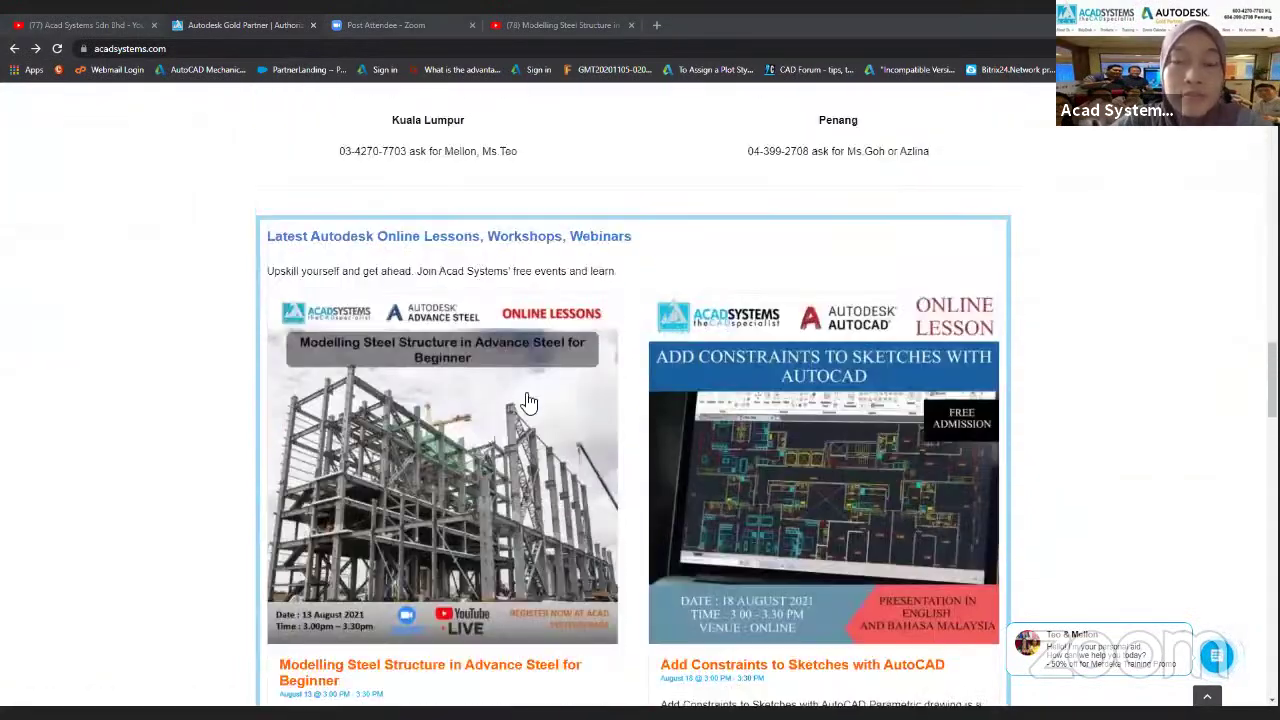
- Open the Add Constraints to Sketches with AutoCAD event, review its details and RSVP section, and return to the home page
scroll(660, 440, "down", 2)
scroll(660, 440, "down", 2)
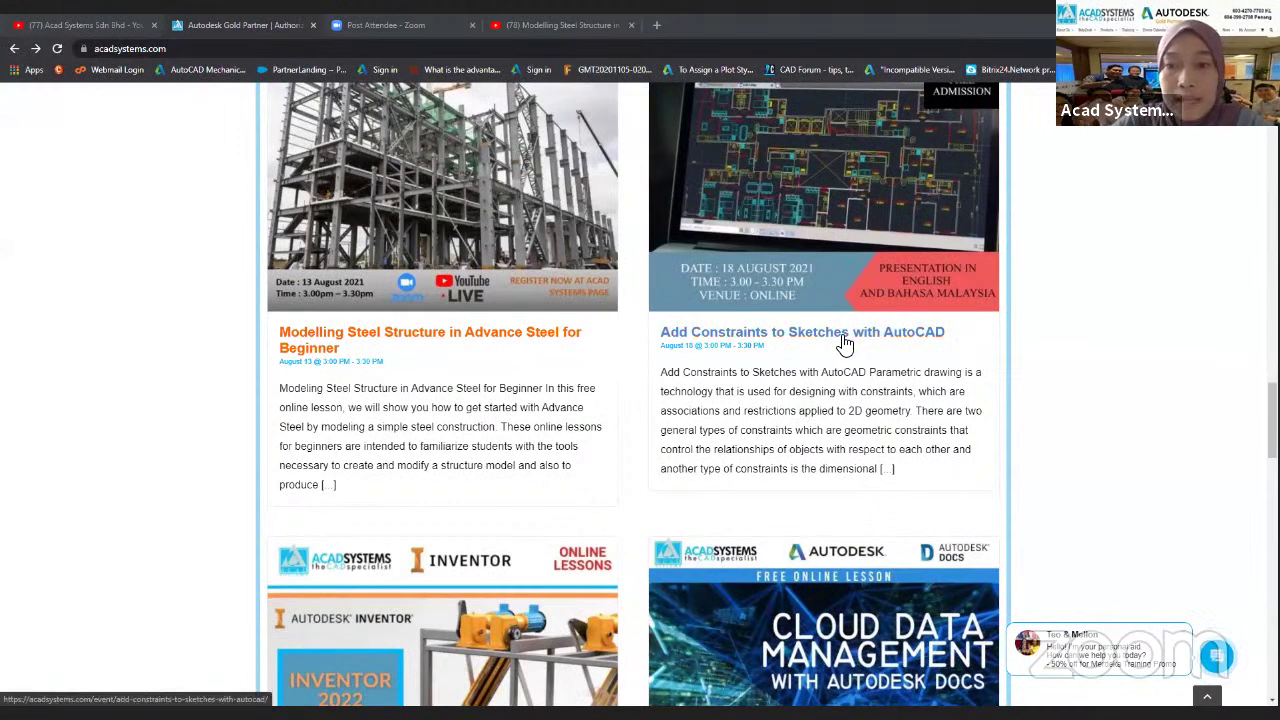
left_click(652, 334)
scroll(543, 449, "down", 3)
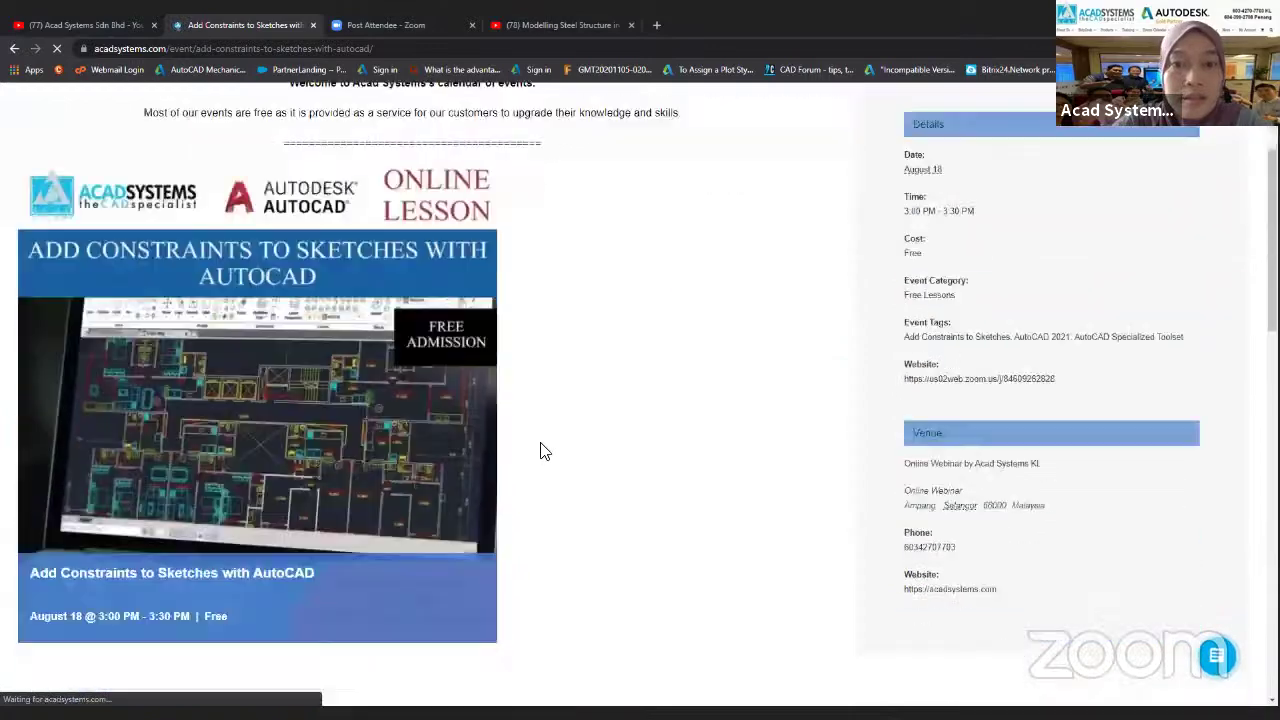
scroll(540, 456, "down", 1)
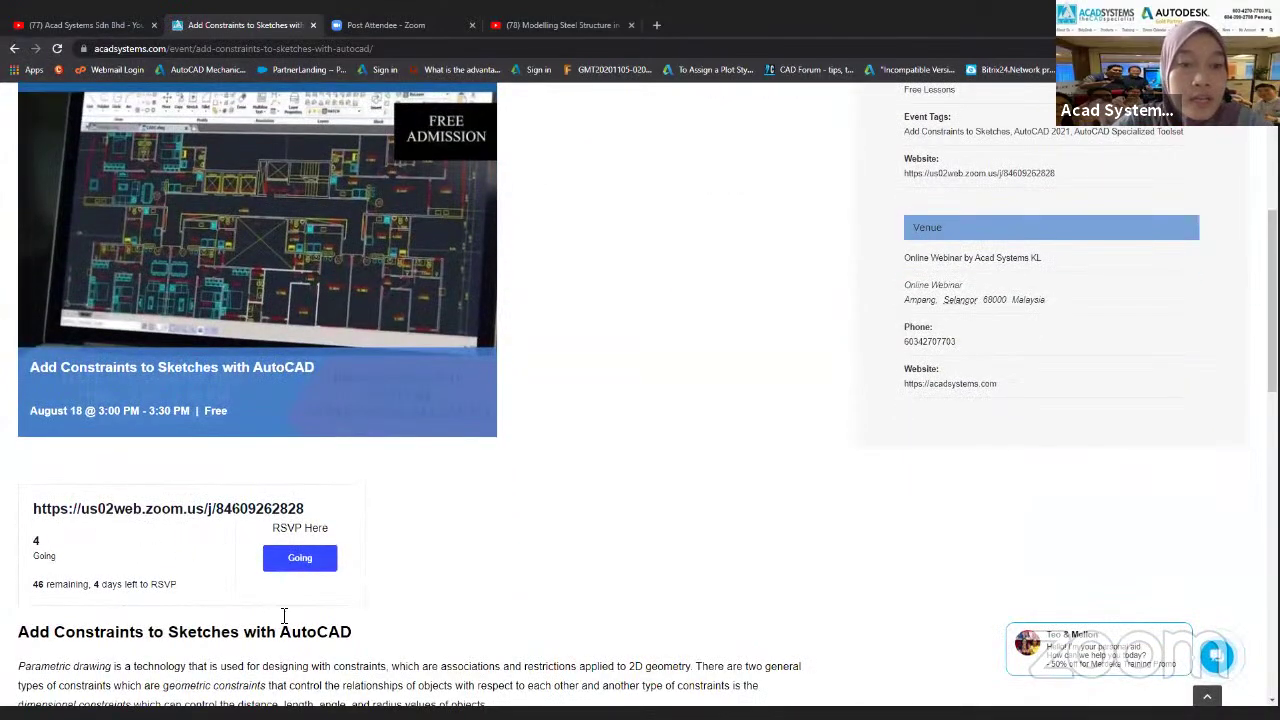
left_click(14, 48)
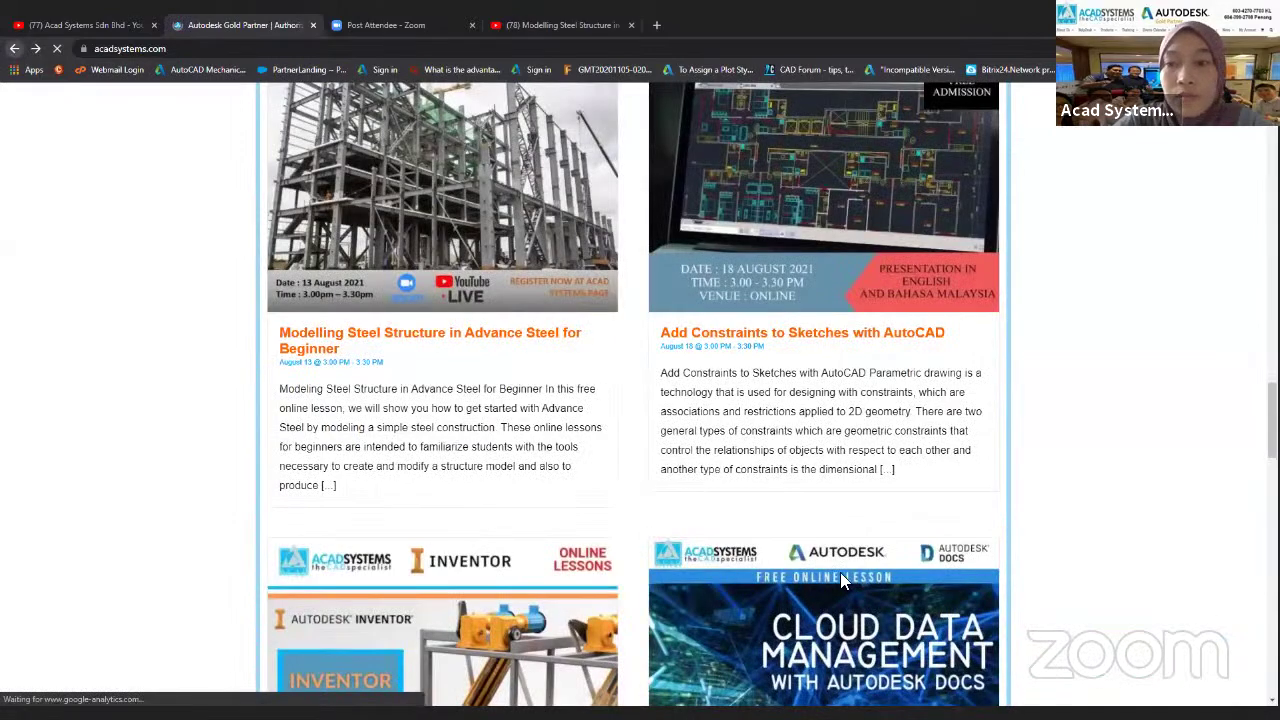
- Open the Acad Systems YouTube channel from the website's footer and switch back to the steel frame model in Advance Steel
scroll(840, 572, "down", 15)
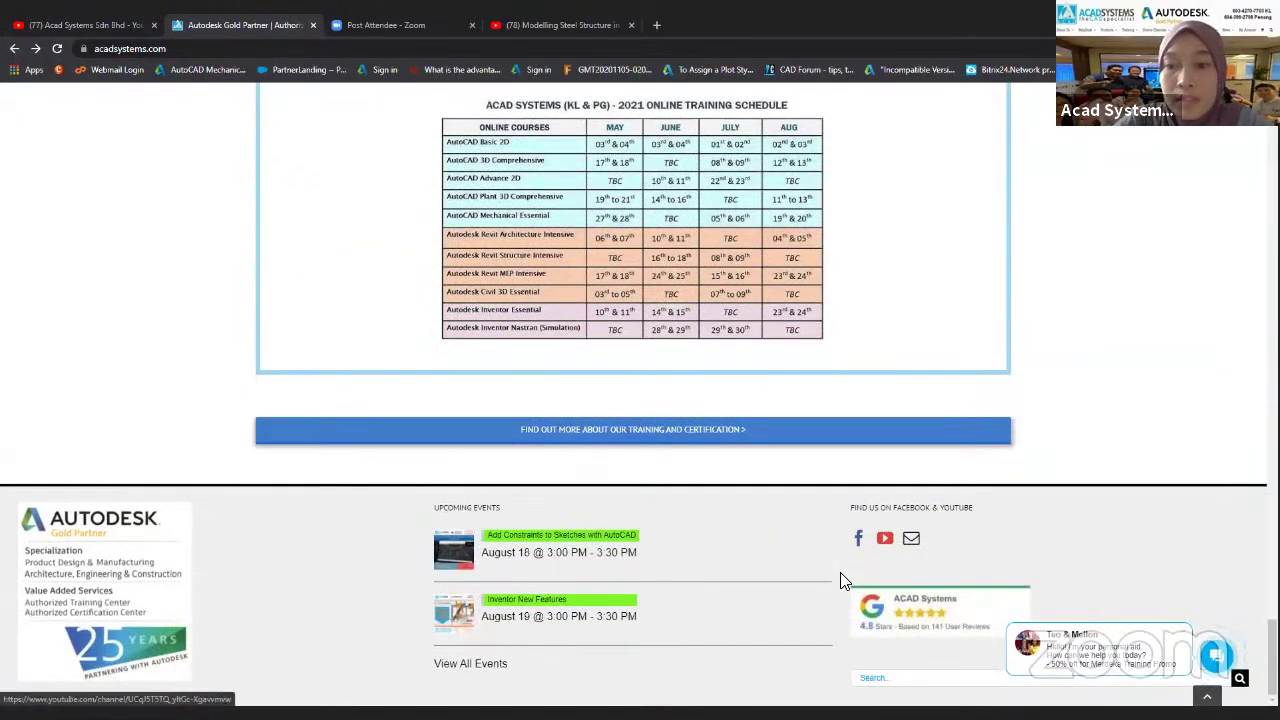
left_click(843, 577)
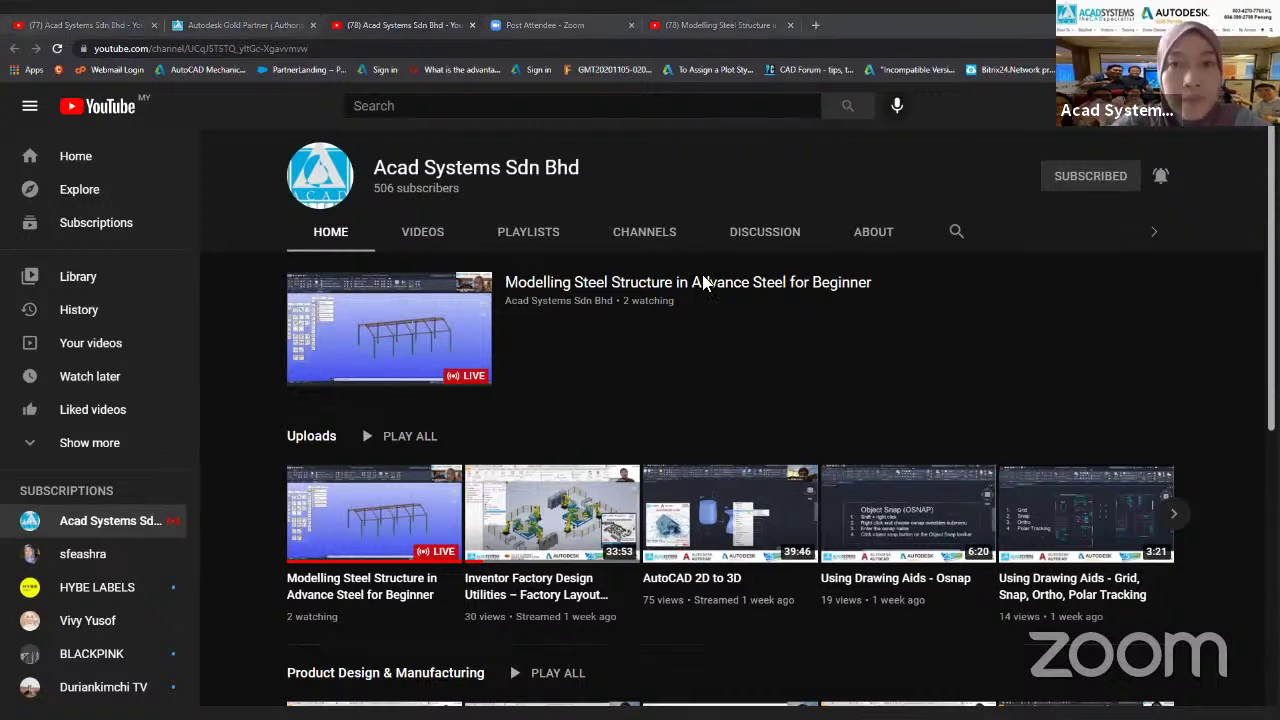
key("alt+Tab")
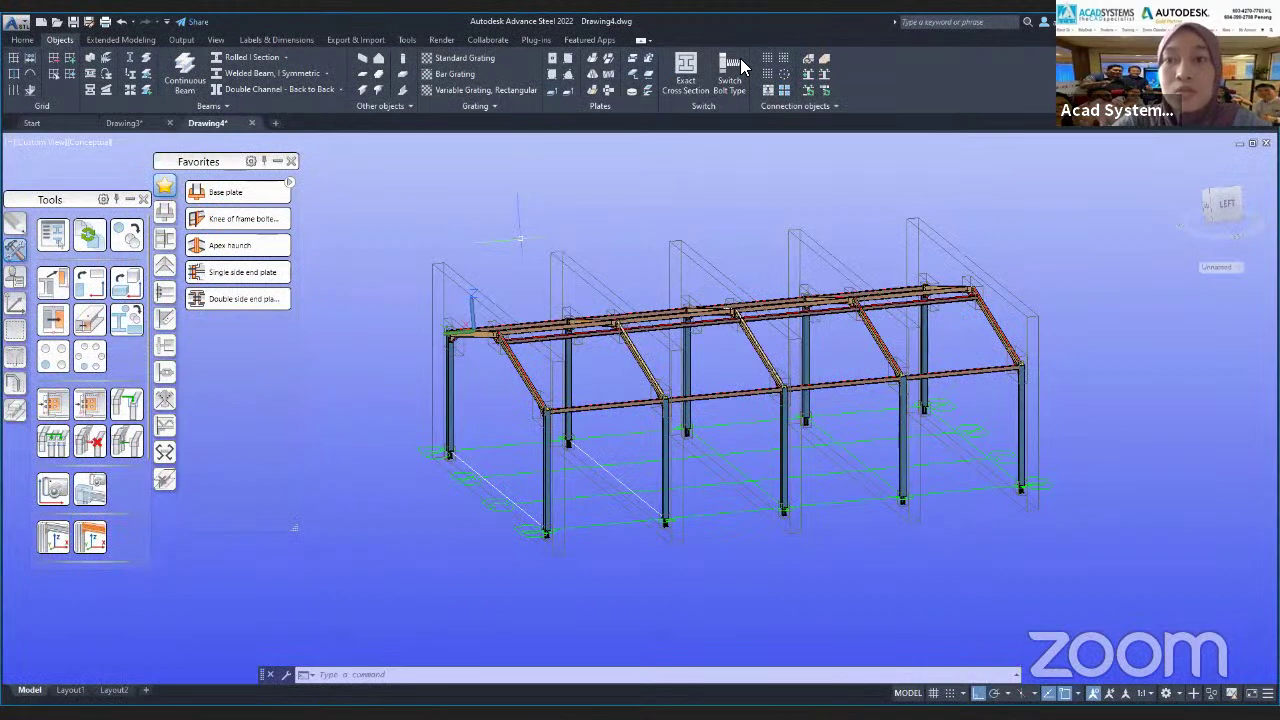